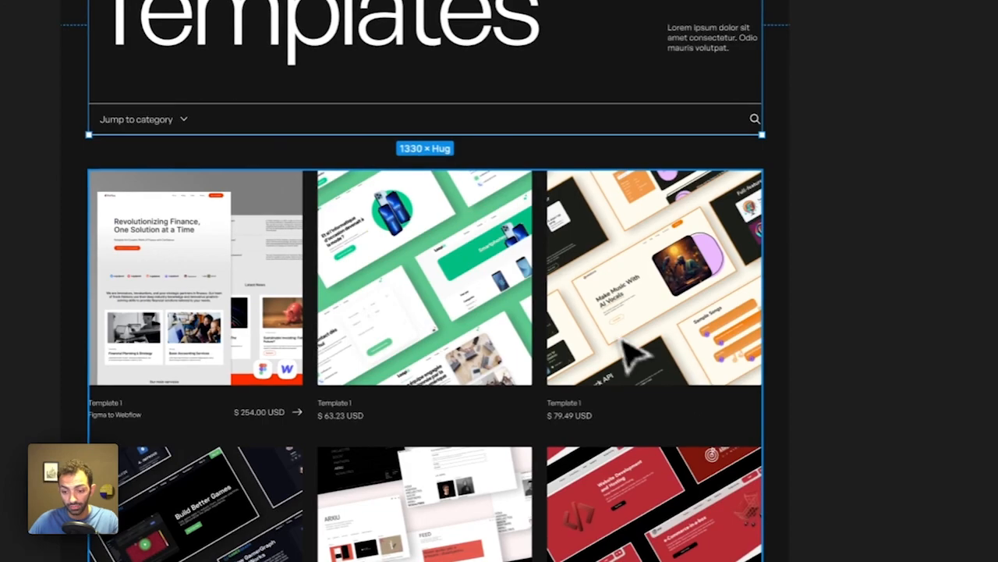
Step: Examine the Templates page layout in the Figma design, from the heading section down to the template cards and footer
{"action": "left_click", "coordinate": [830, 427]}
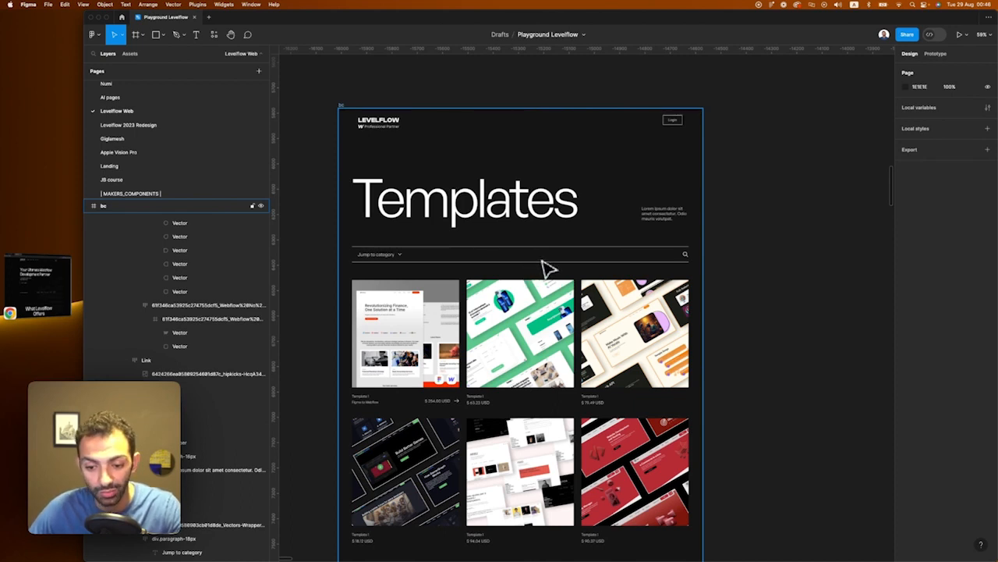
{"action": "left_click", "coordinate": [460, 212]}
{"action": "scroll", "coordinate": [692, 334], "scroll_direction": "down", "scroll_amount": 5}
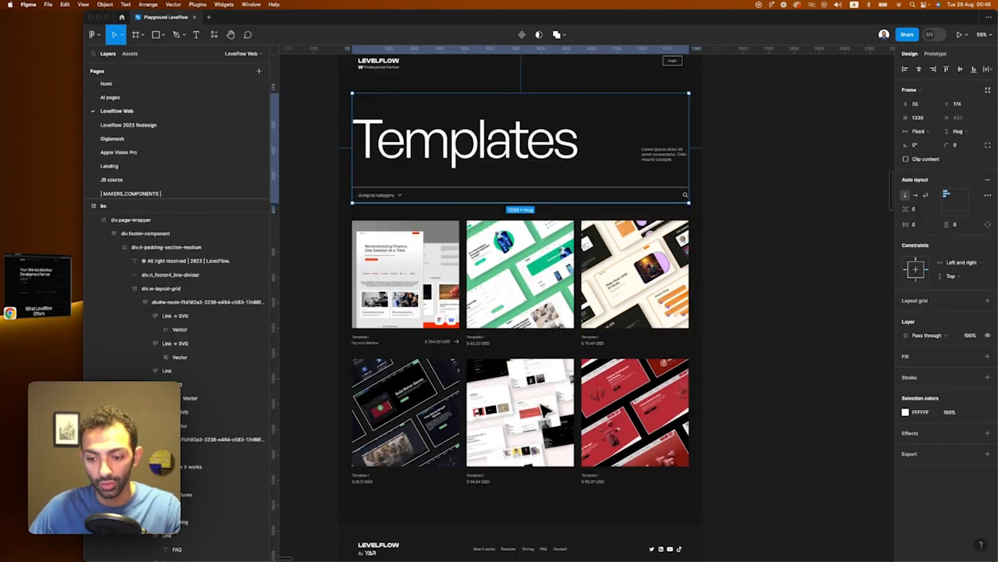
{"action": "left_click", "coordinate": [753, 450]}
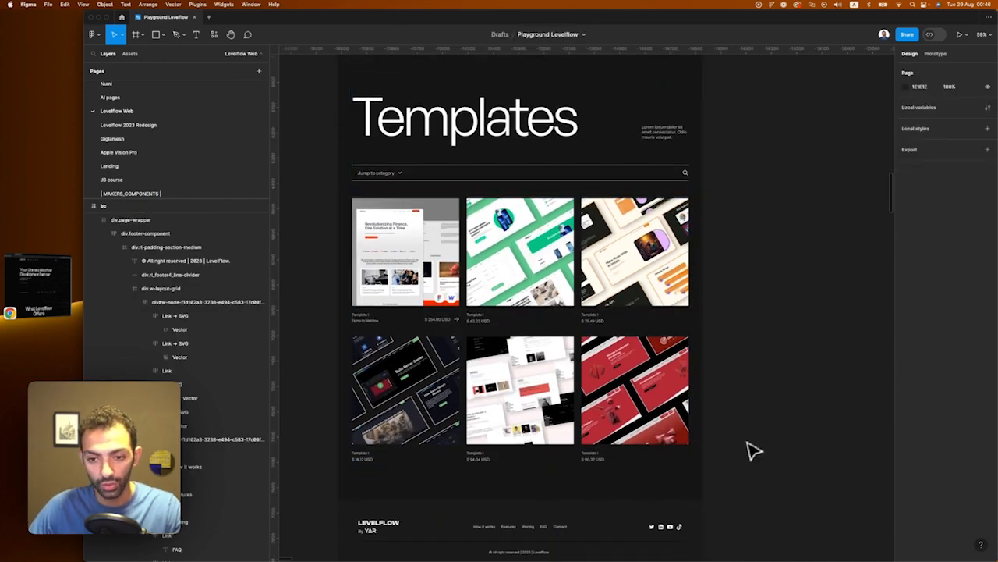
Step: Switch to the Webflow project in Chrome and place the Simplified Nav component in the Templates page body
{"action": "left_click", "coordinate": [18, 323]}
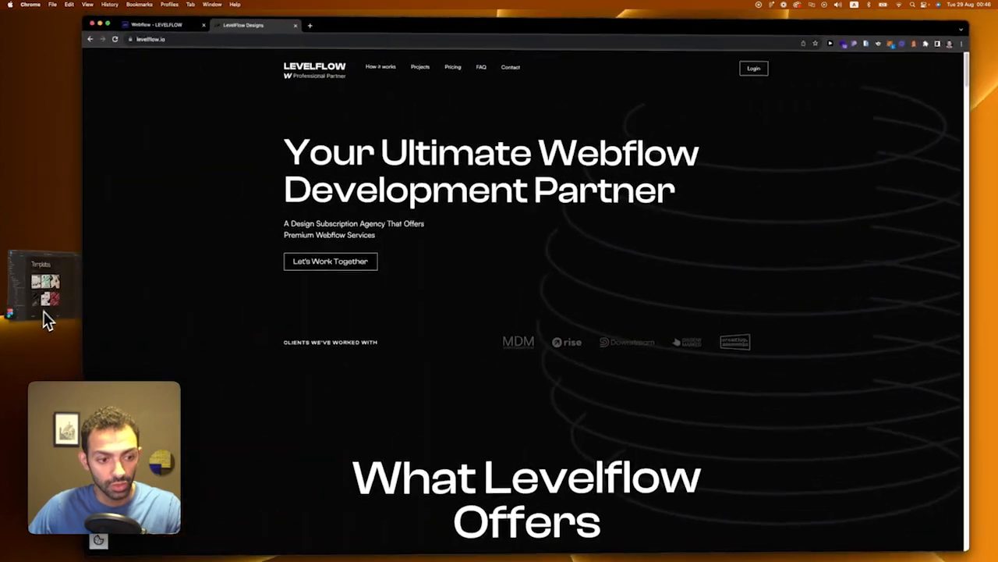
{"action": "left_click", "coordinate": [166, 22]}
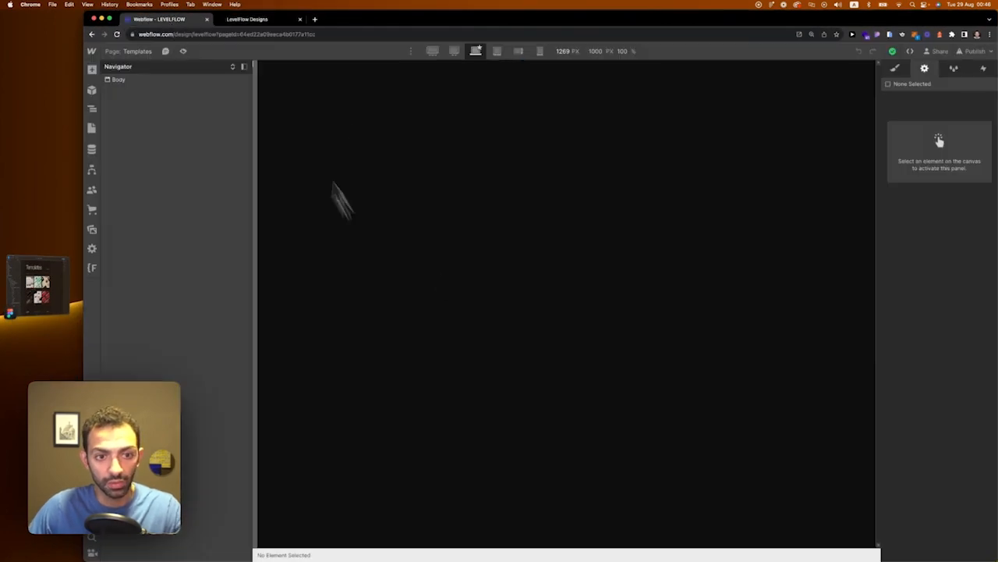
{"action": "left_click", "coordinate": [392, 252]}
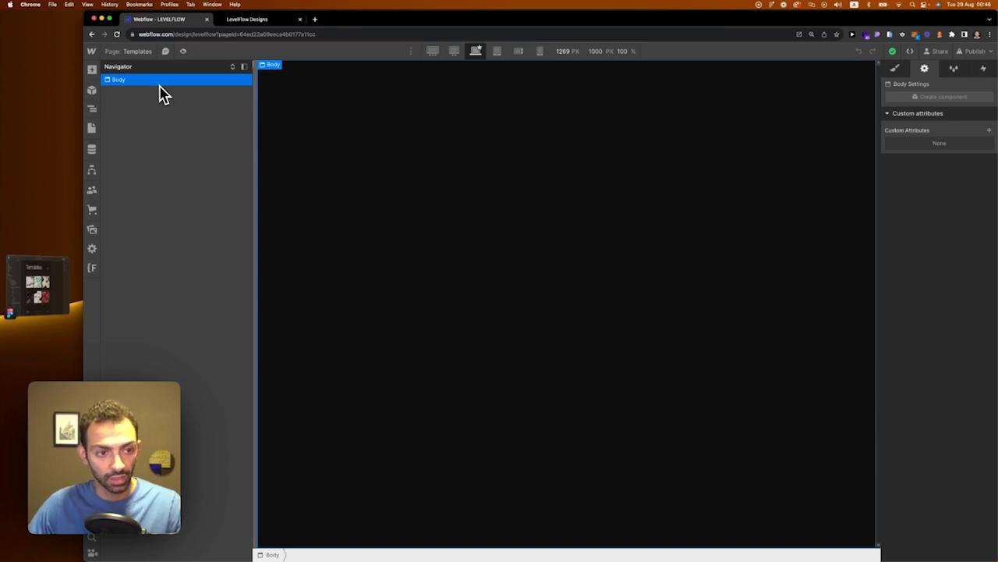
{"action": "left_click", "coordinate": [92, 90]}
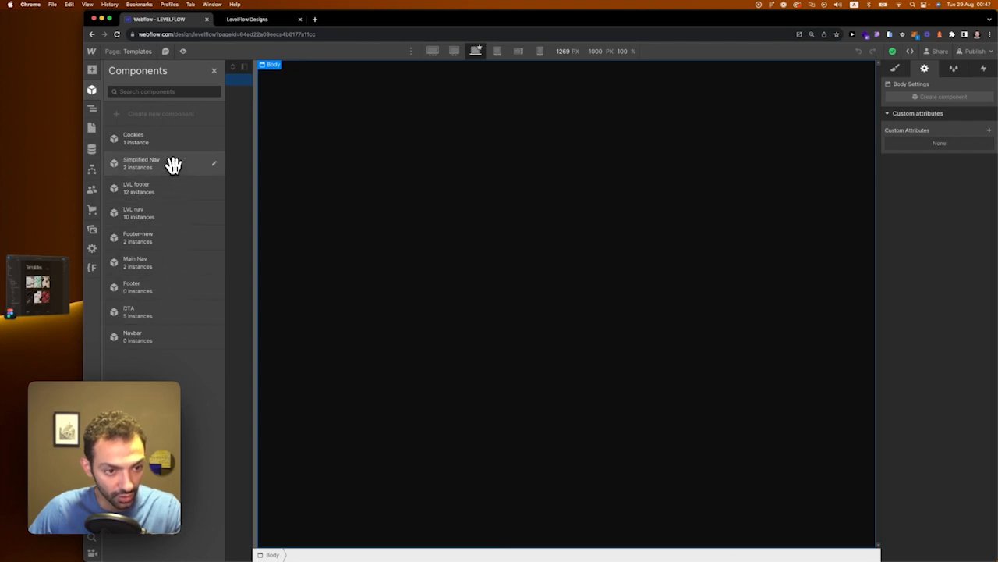
{"action": "left_click_drag", "start_coordinate": [173, 164], "coordinate": [524, 178]}
{"action": "left_click_drag", "start_coordinate": [553, 94], "coordinate": [554, 97]}
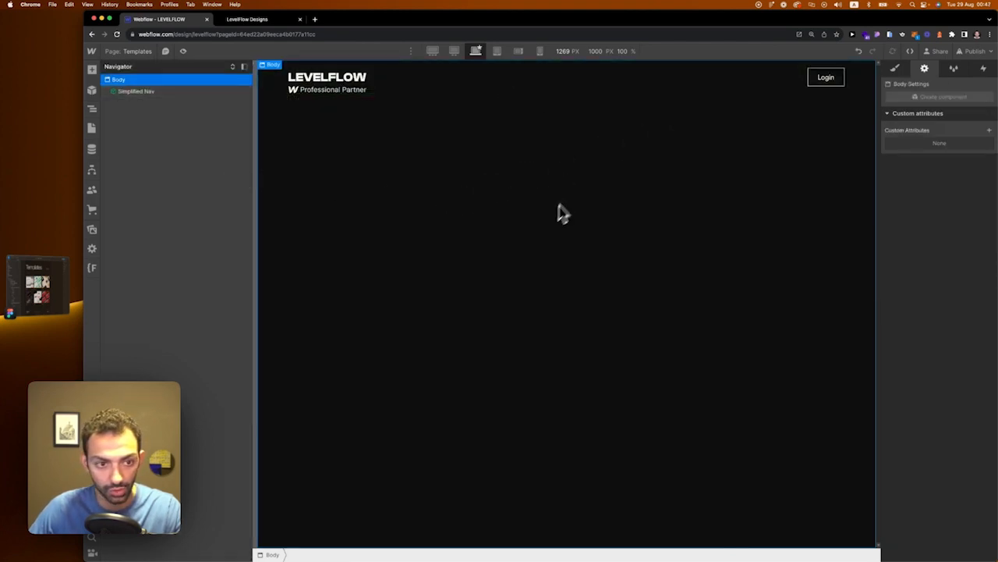
Step: Check the overall page frame of the Templates design in Figma, and return to Webflow
{"action": "left_click", "coordinate": [44, 304]}
{"action": "scroll", "coordinate": [579, 225], "scroll_direction": "up", "scroll_amount": 5}
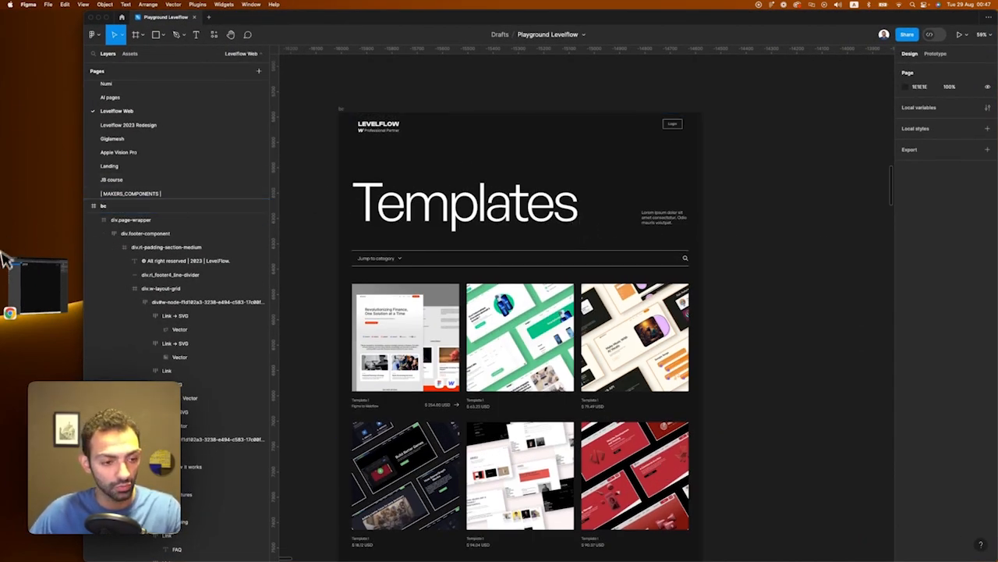
{"action": "left_click", "coordinate": [156, 206]}
{"action": "left_click", "coordinate": [41, 285]}
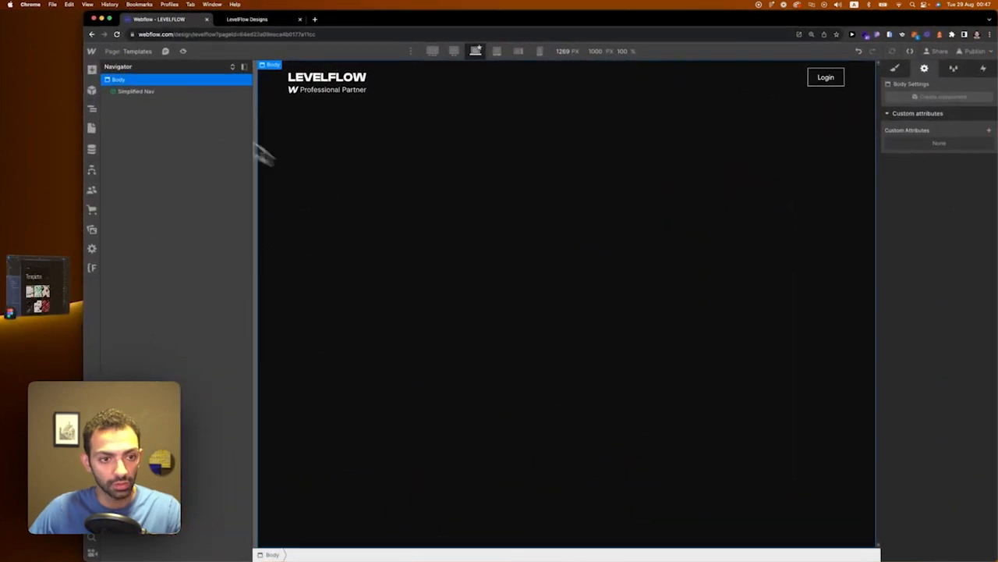
Step: Add a div block to the body after the Simplified Nav and give it the class page-wrapper
{"action": "left_click", "coordinate": [92, 70]}
{"action": "left_click", "coordinate": [122, 242]}
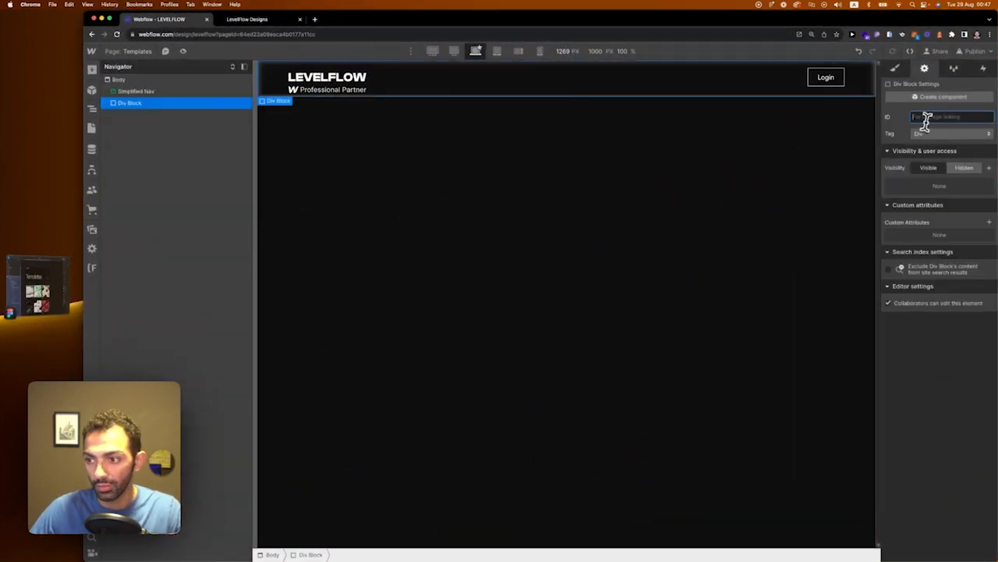
{"action": "key", "text": "s"}
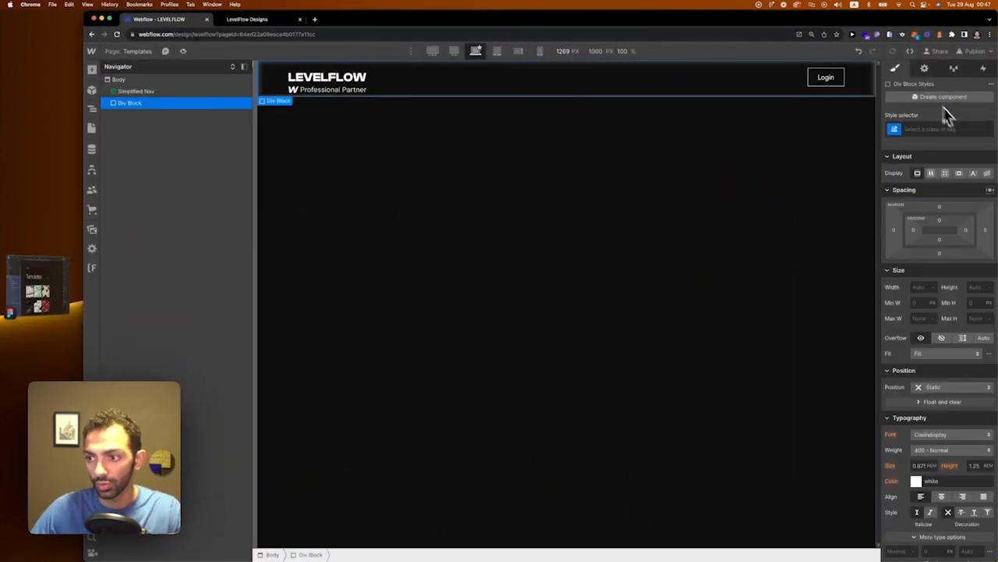
{"action": "left_click", "coordinate": [952, 128]}
{"action": "type", "text": "page-wrapper"}
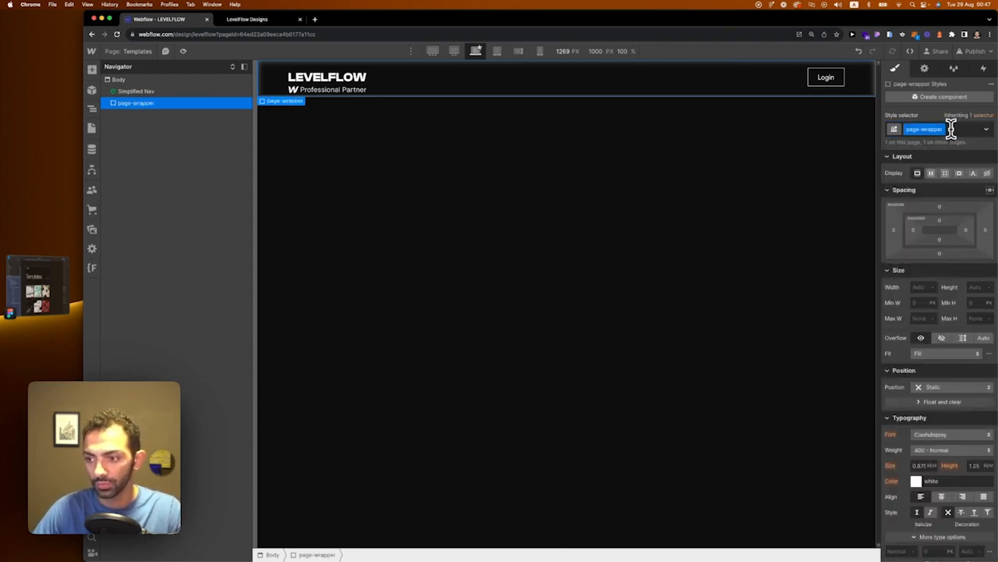
Step: Nest a div block with the class main-wrapper inside page-wrapper, and move the Simplified Nav into page-wrapper above it
{"action": "type", "text": "a"}
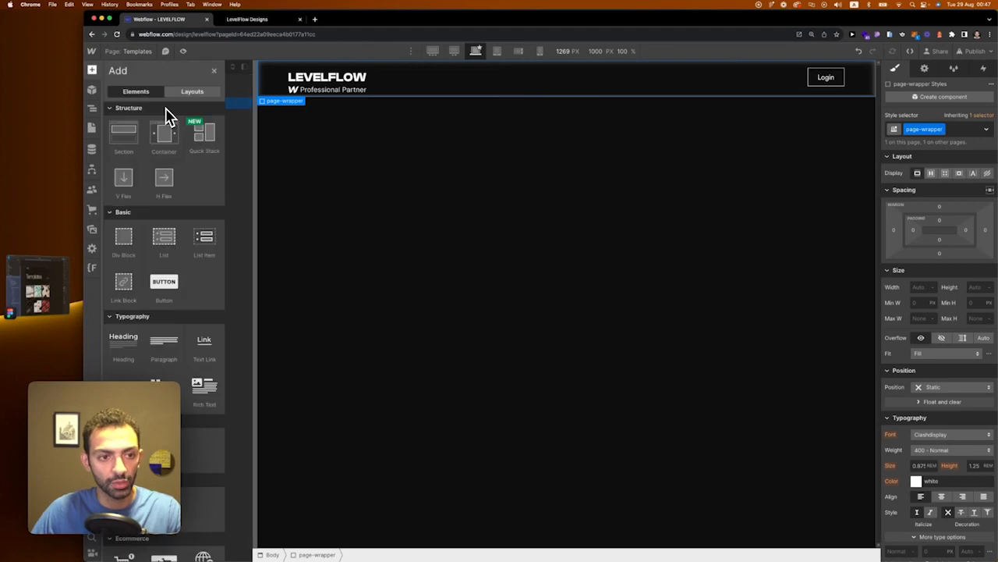
{"action": "left_click", "coordinate": [122, 242]}
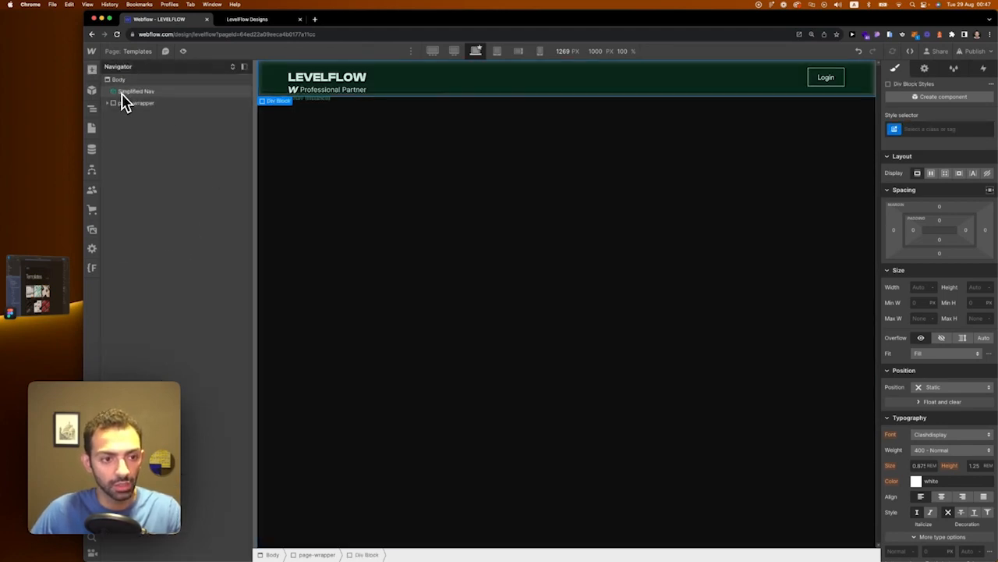
{"action": "left_click", "coordinate": [943, 129]}
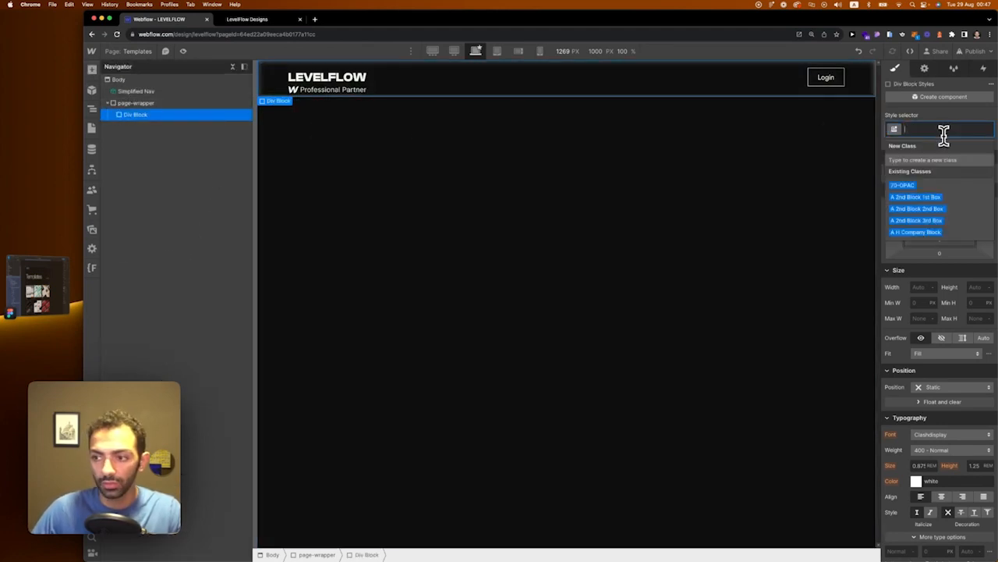
{"action": "type", "text": "main"}
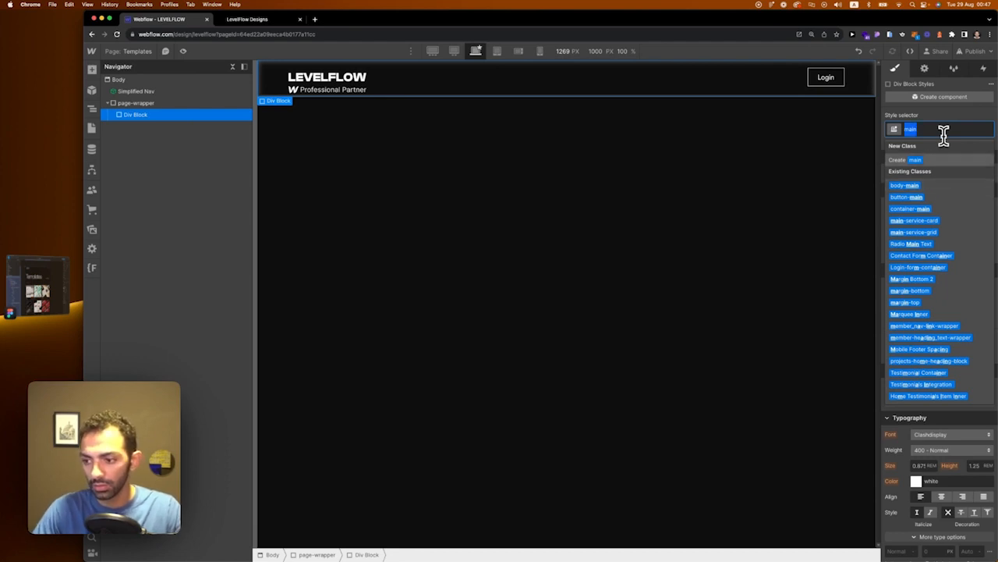
{"action": "type", "text": "-wrapper"}
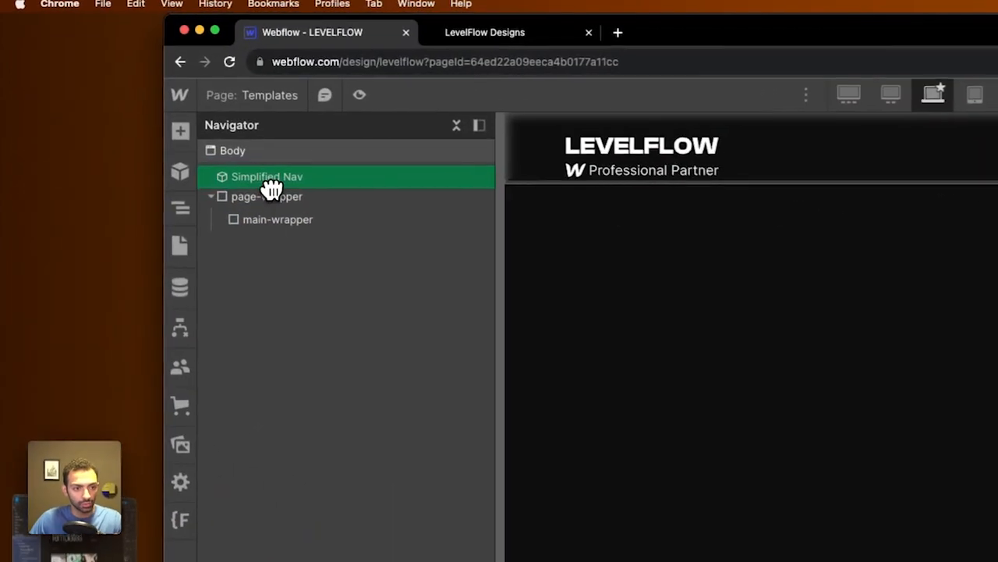
{"action": "left_click_drag", "start_coordinate": [134, 92], "coordinate": [141, 107]}
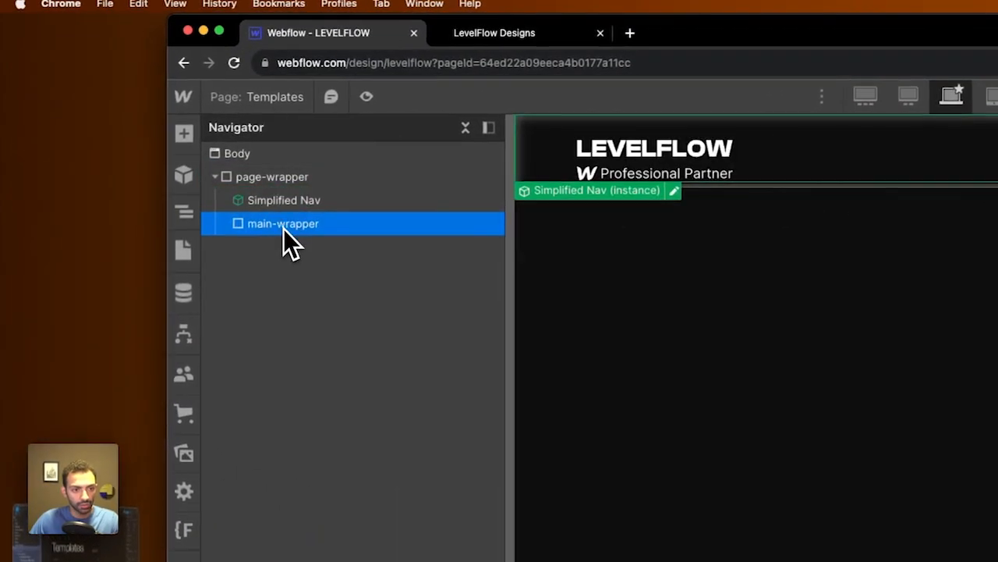
Step: Add a section inside main-wrapper and give it the new class section-heading
{"action": "left_click", "coordinate": [819, 425]}
{"action": "left_click", "coordinate": [317, 228]}
{"action": "key", "text": "a"}
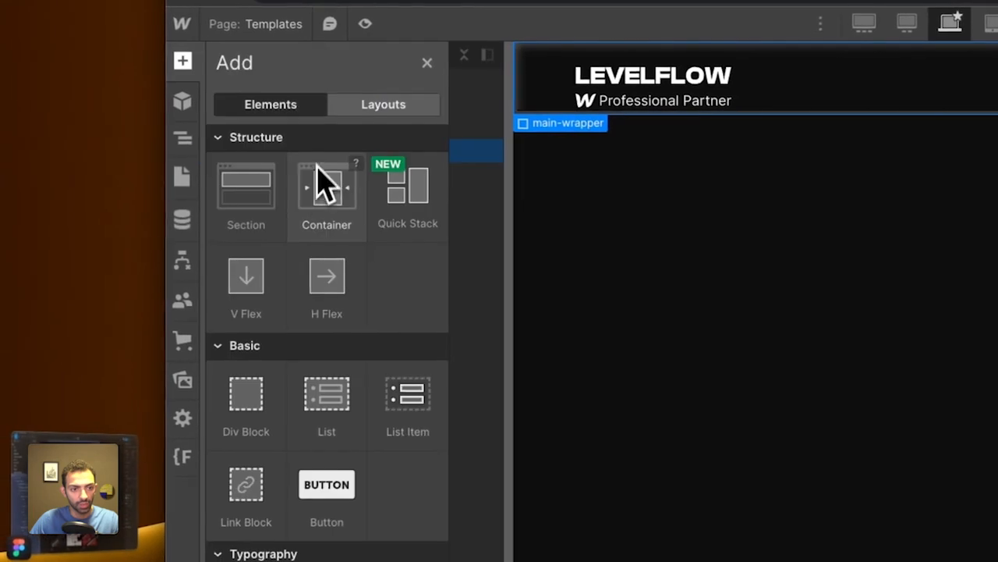
{"action": "left_click", "coordinate": [261, 216]}
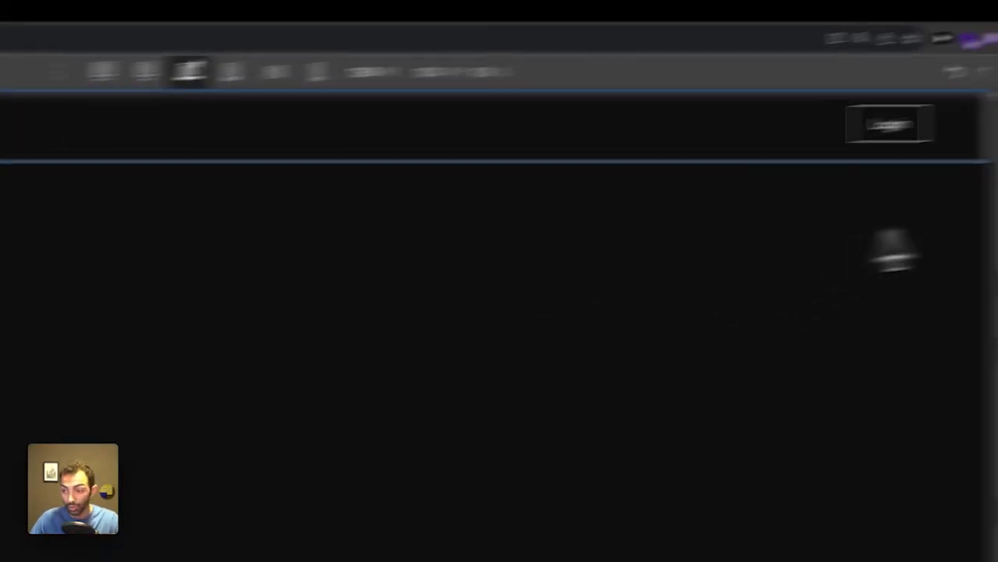
{"action": "left_click", "coordinate": [905, 260]}
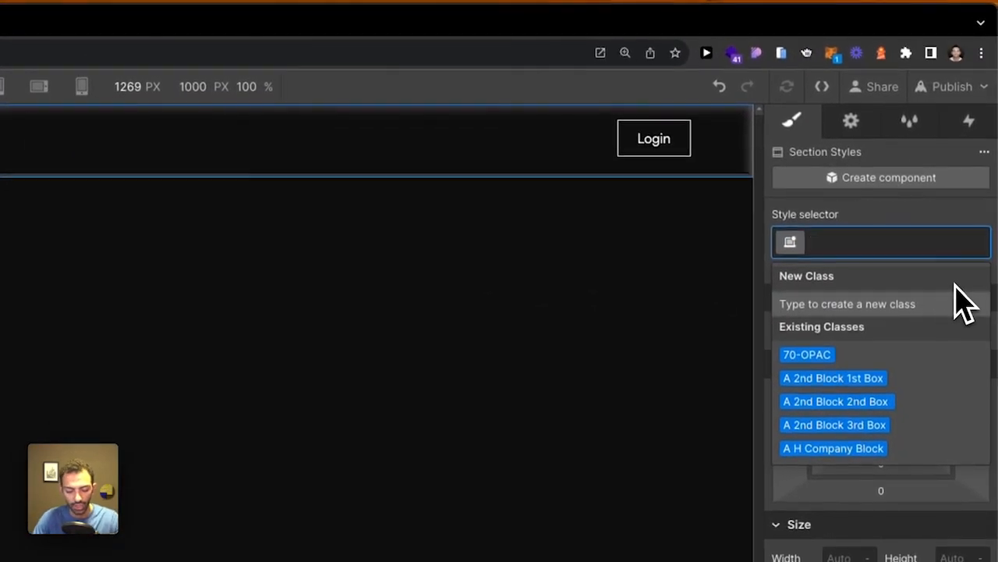
{"action": "type", "text": "section-heading"}
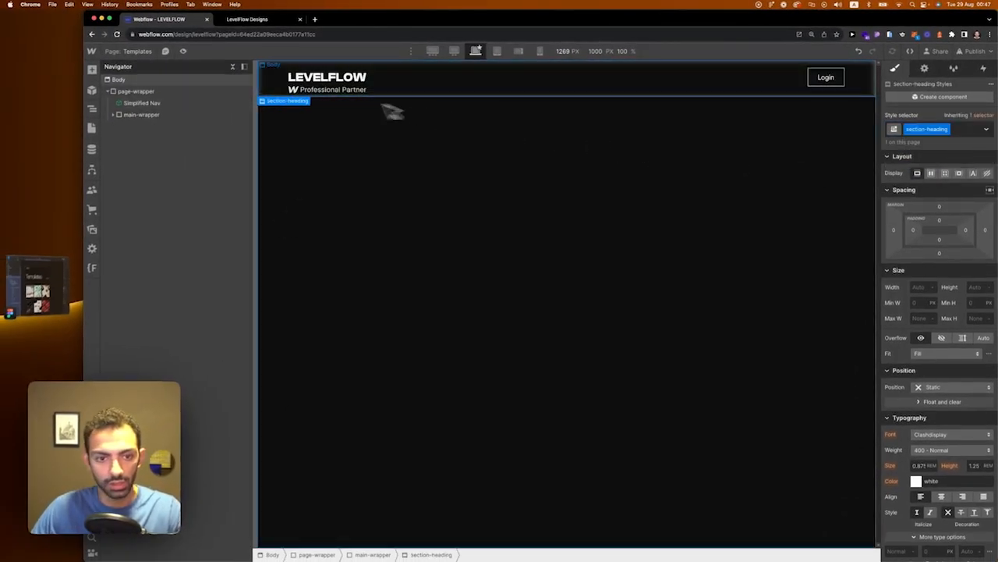
Step: Examine how the large Templates heading block is built in the Figma design, and return to Webflow
{"action": "left_click", "coordinate": [41, 297]}
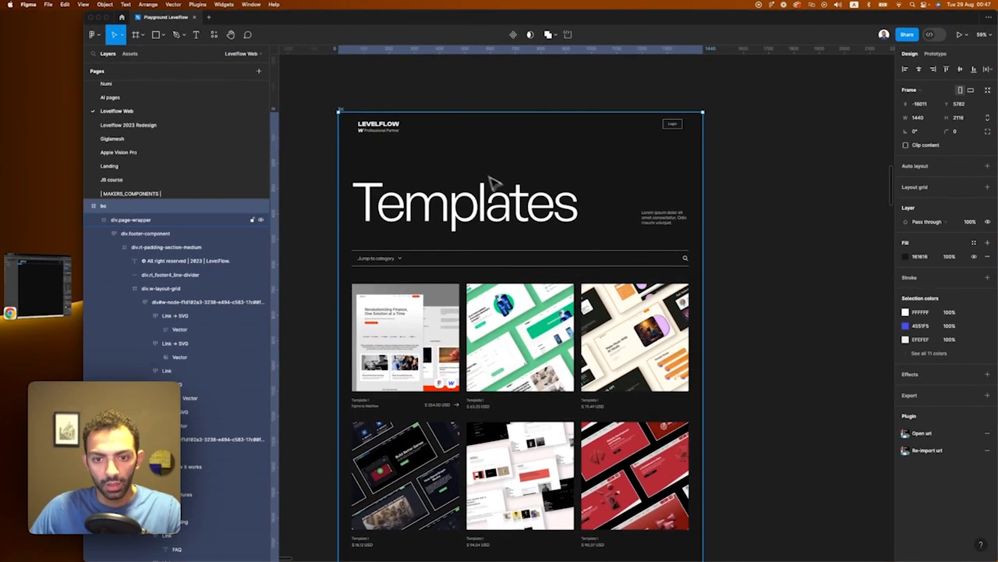
{"action": "left_click", "coordinate": [436, 204]}
{"action": "left_click", "coordinate": [458, 204]}
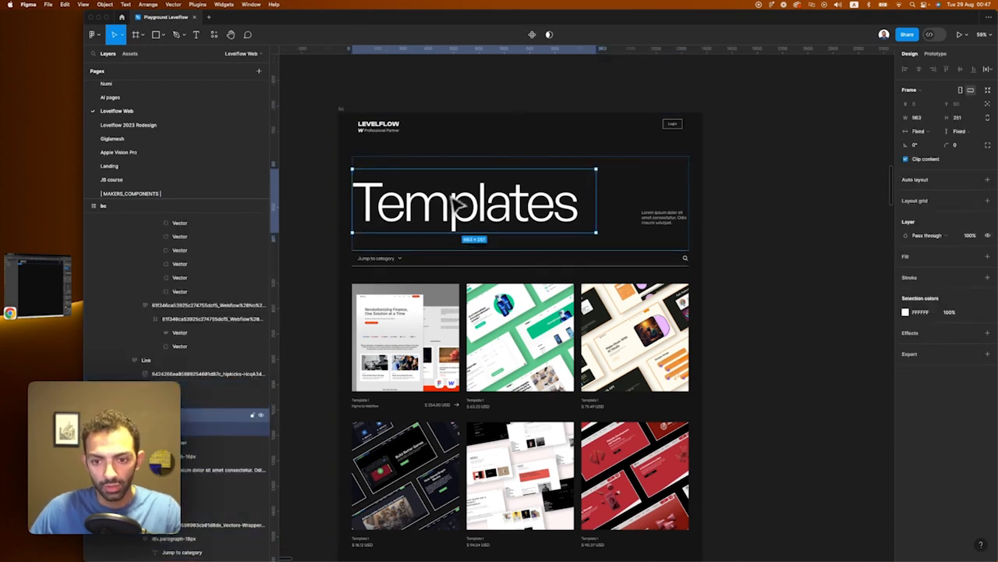
{"action": "left_click", "coordinate": [725, 210]}
{"action": "double_click", "coordinate": [524, 205]}
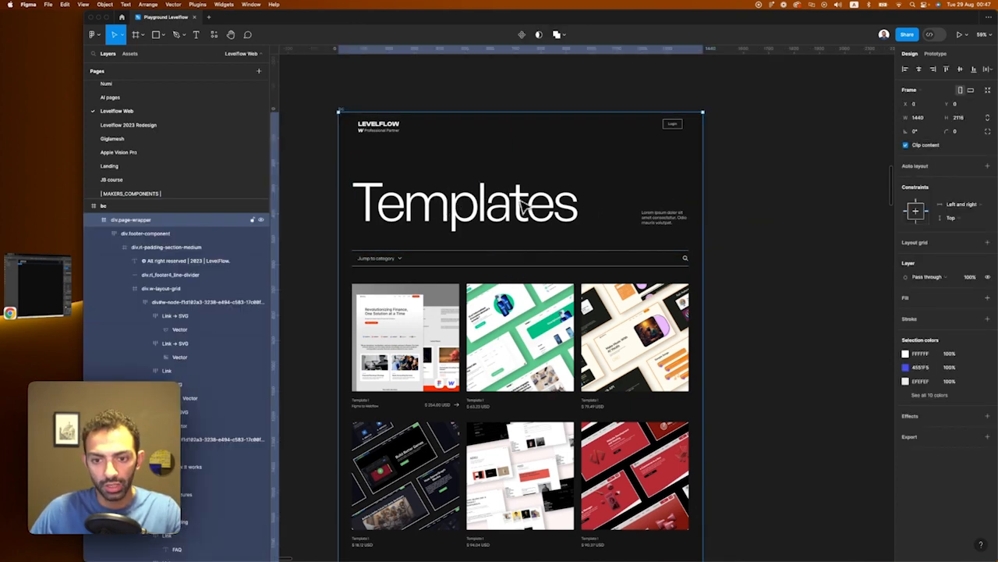
{"action": "left_click", "coordinate": [44, 284]}
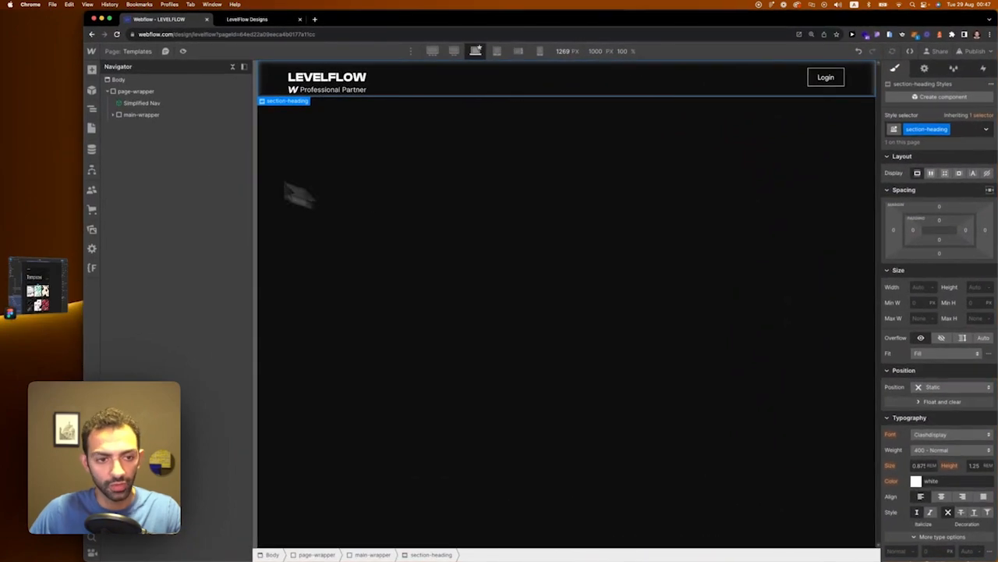
Step: Add a div block inside section-heading and assign it the existing class page-padding_lvl
{"action": "left_click", "coordinate": [160, 126]}
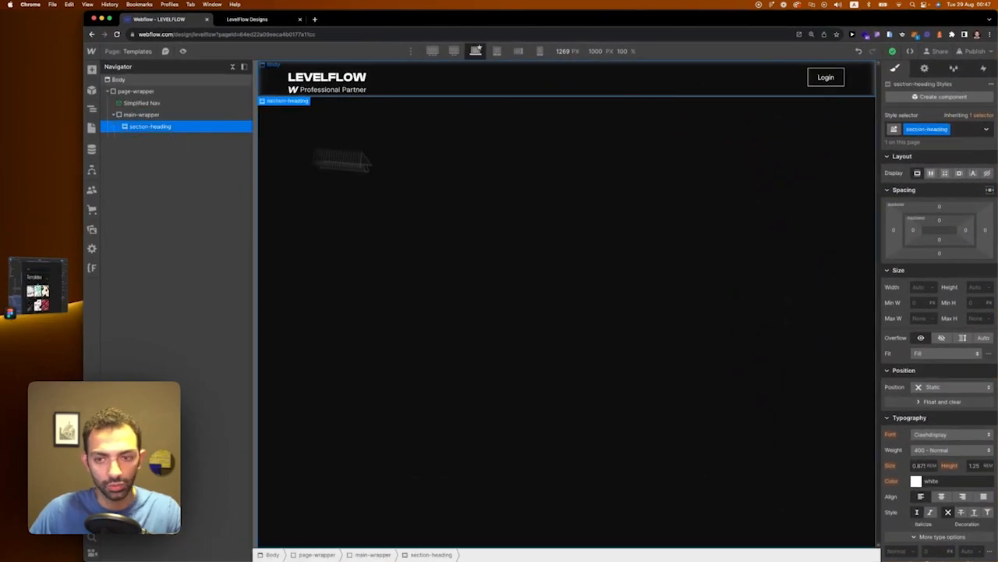
{"action": "key", "text": "a"}
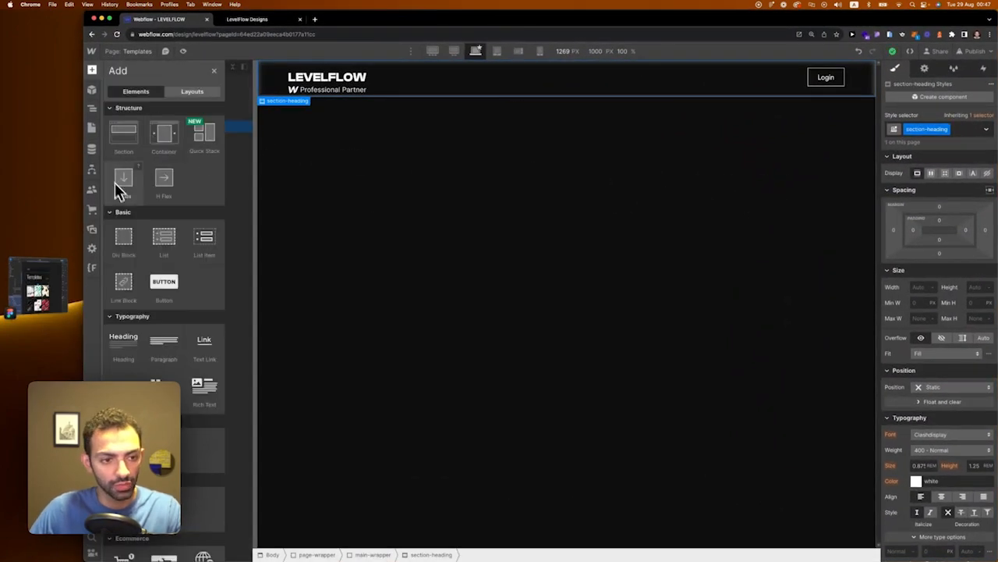
{"action": "left_click_drag", "start_coordinate": [120, 234], "coordinate": [464, 142]}
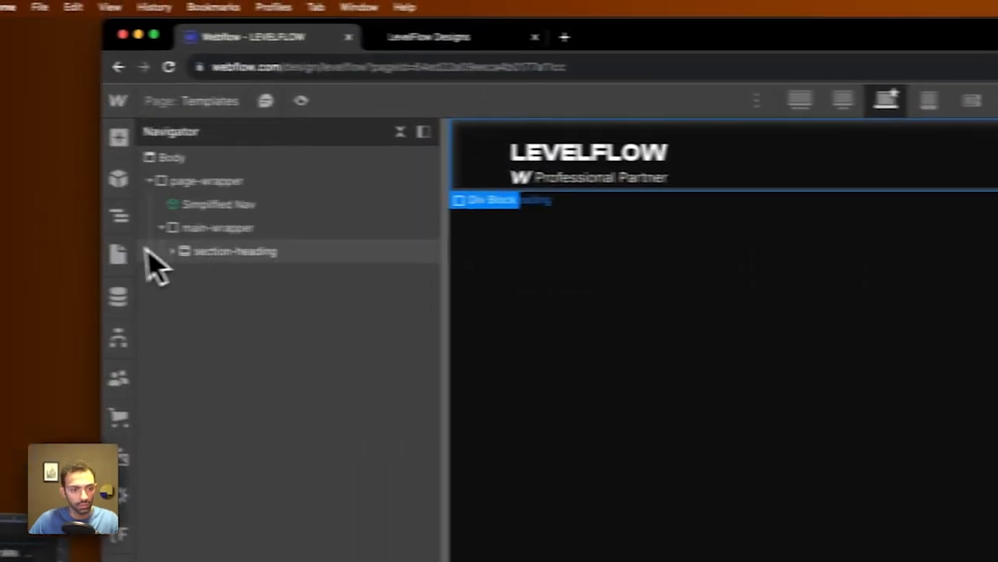
{"action": "left_click", "coordinate": [174, 252]}
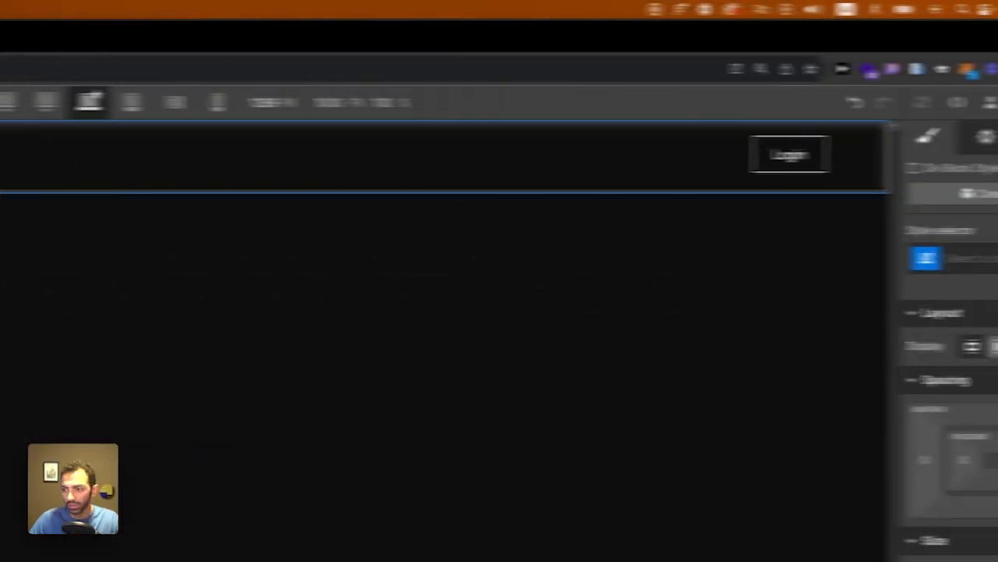
{"action": "left_click", "coordinate": [975, 258]}
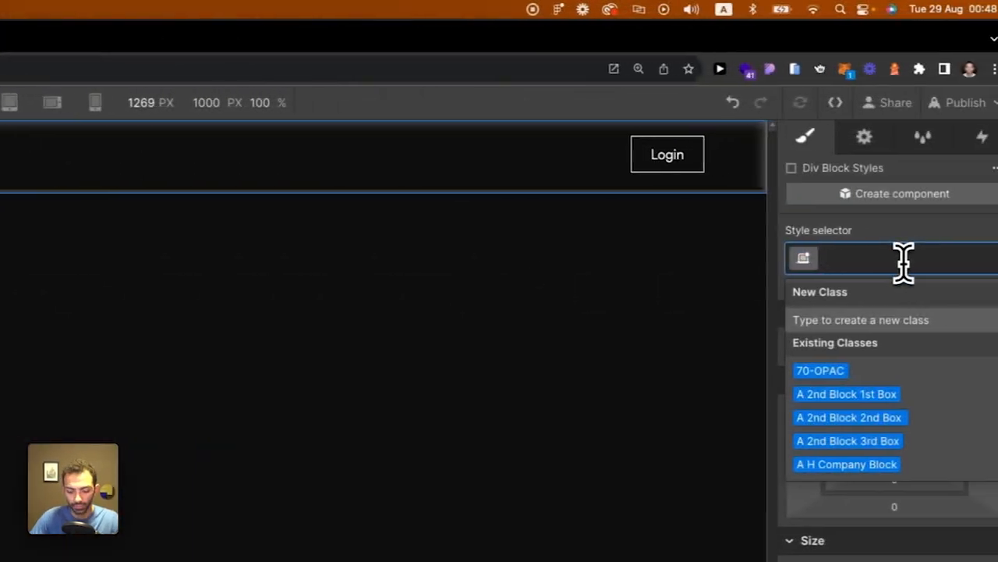
{"action": "type", "text": "page-pad"}
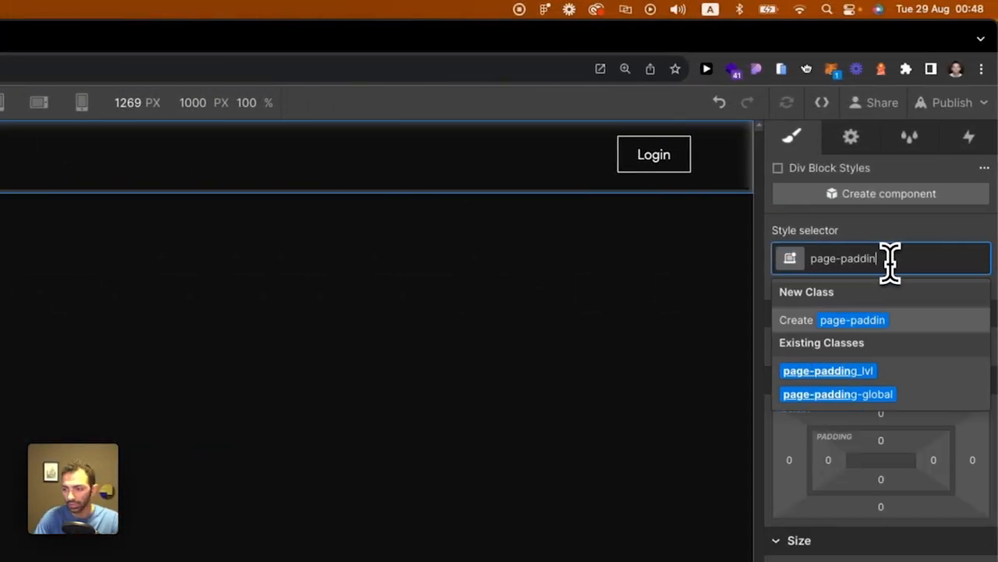
{"action": "type", "text": "din"}
{"action": "key", "text": "Return"}
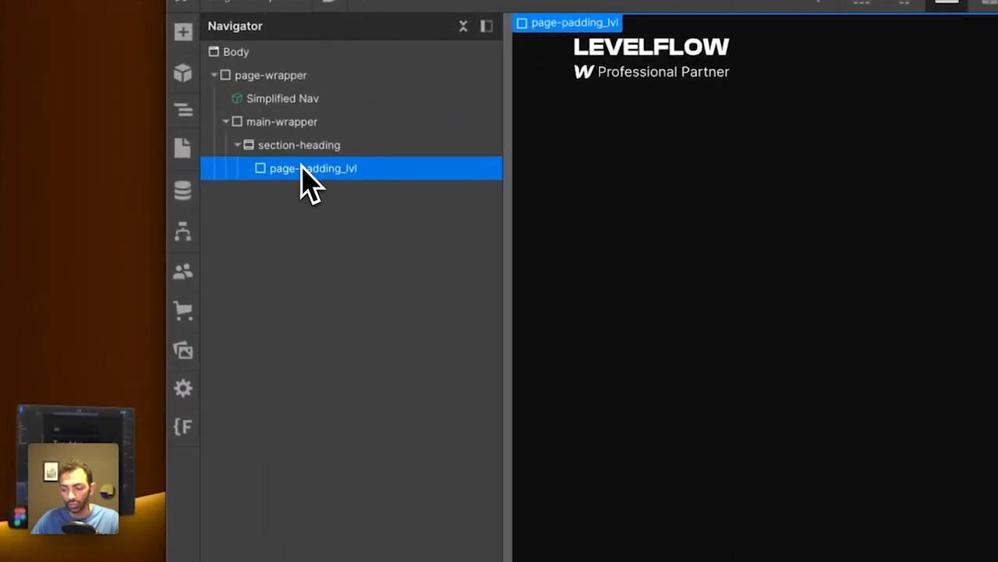
Step: Add a div block inside page-padding_lvl and assign it the existing class container-lvl
{"action": "key", "text": "a"}
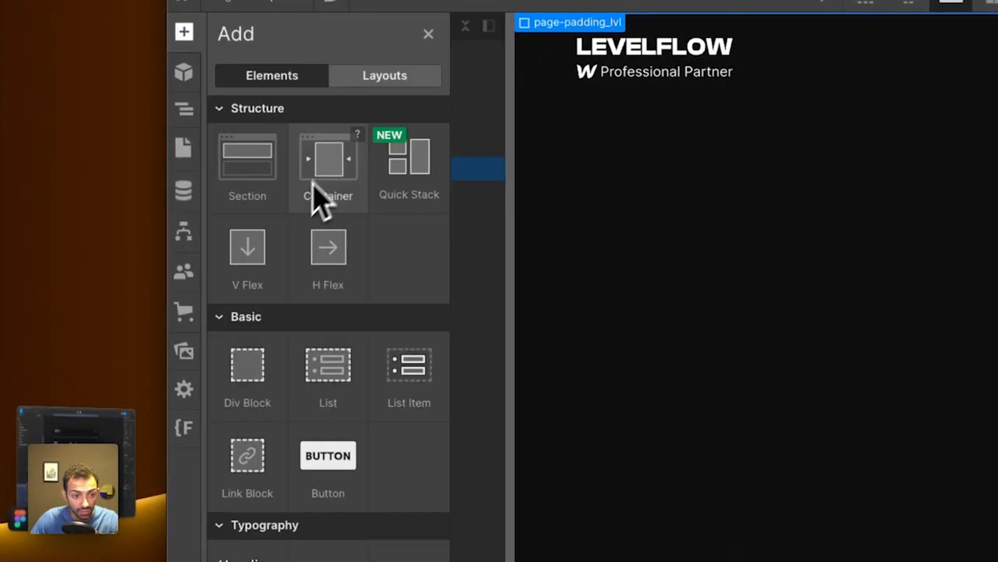
{"action": "left_click", "coordinate": [255, 382]}
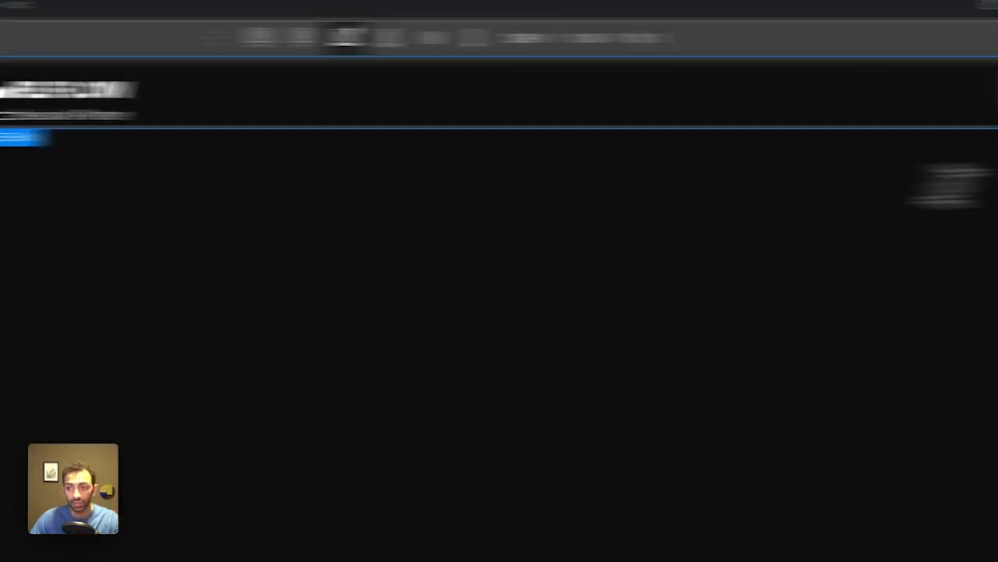
{"action": "left_click", "coordinate": [945, 188]}
{"action": "type", "text": "container"}
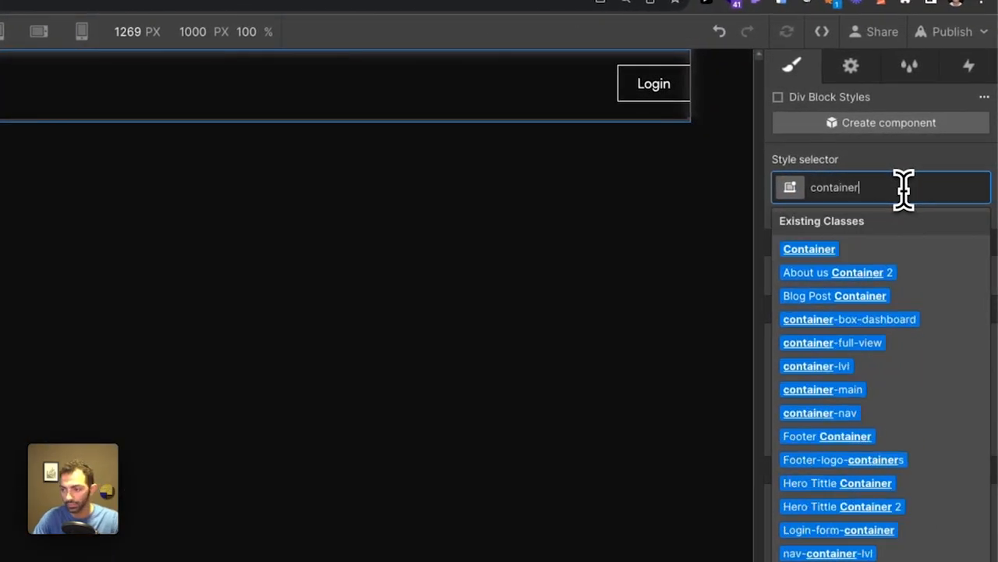
{"action": "left_click", "coordinate": [851, 376]}
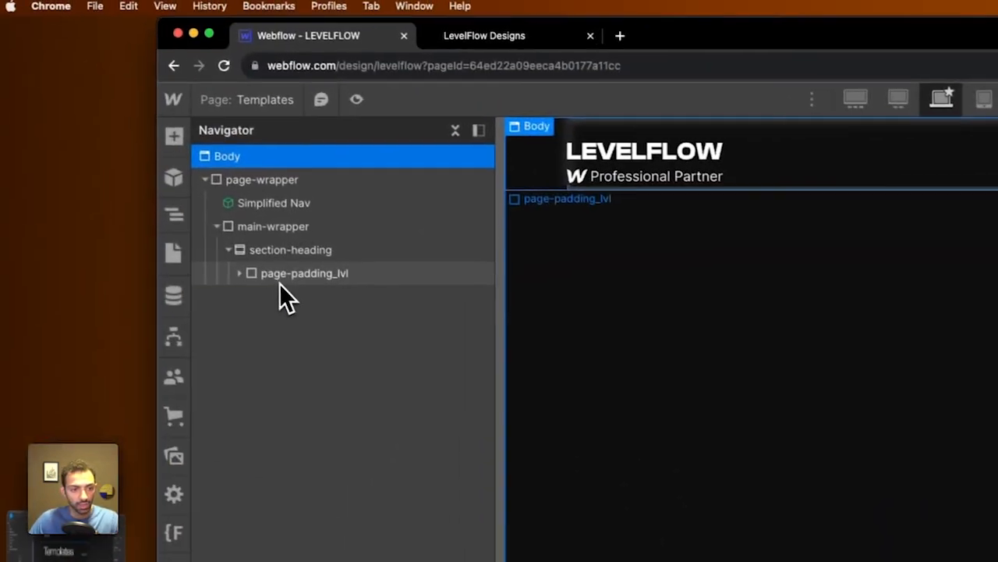
Step: Add a div block inside container-lvl and assign it the existing class padding-vertical_lvl
{"action": "left_click", "coordinate": [266, 280]}
{"action": "left_click", "coordinate": [241, 274]}
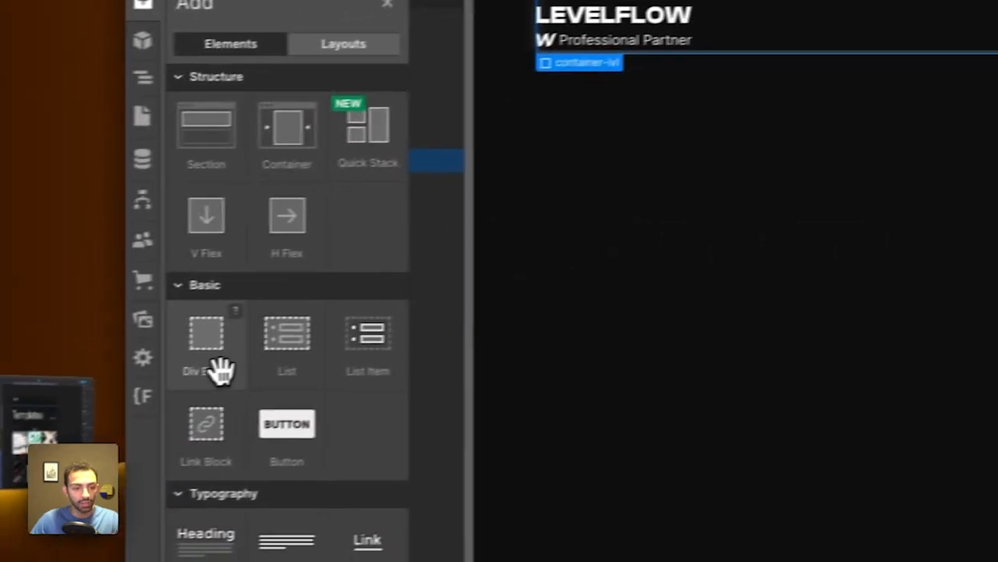
{"action": "left_click", "coordinate": [218, 368]}
{"action": "left_click", "coordinate": [985, 232]}
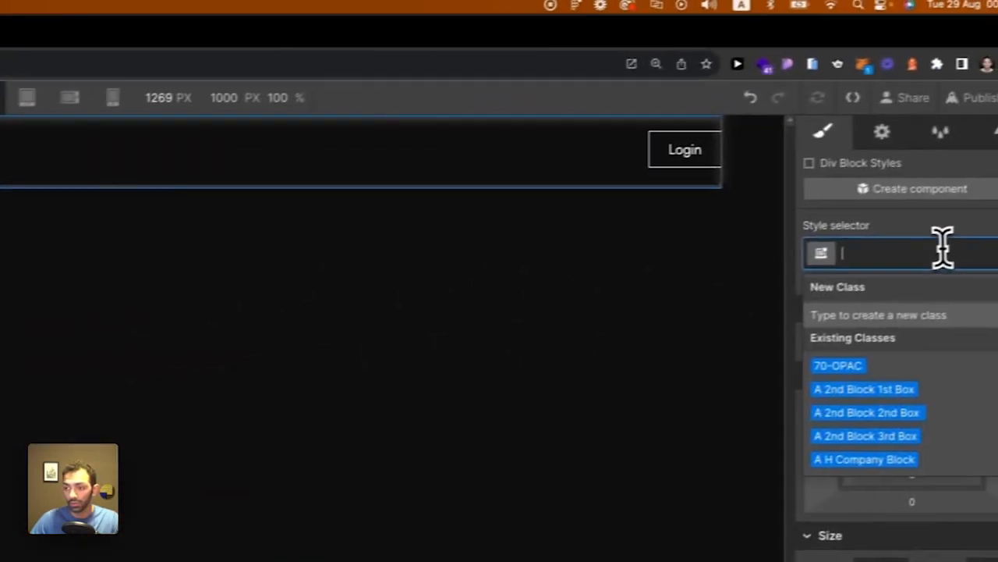
{"action": "type", "text": "vertic"}
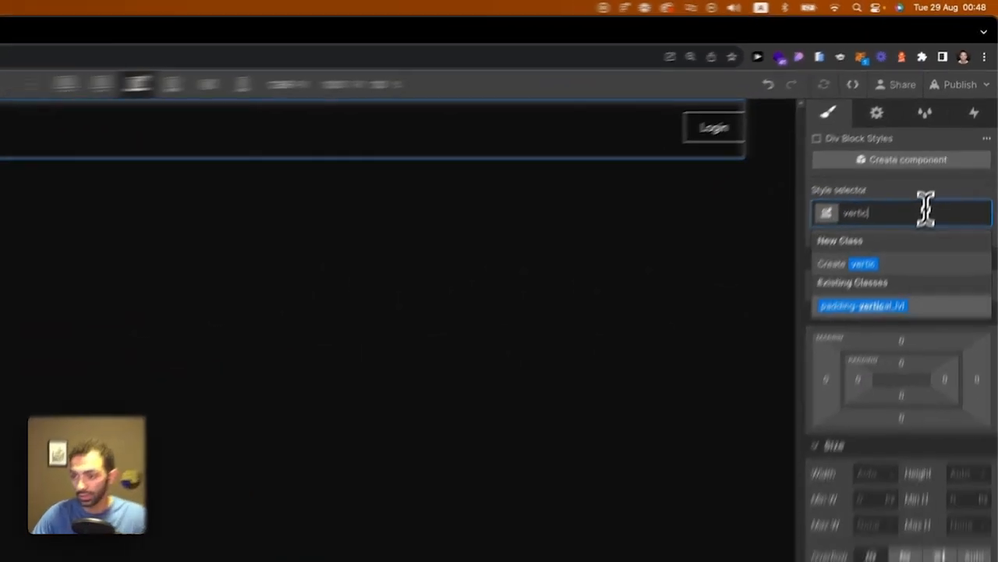
{"action": "key", "text": "Return"}
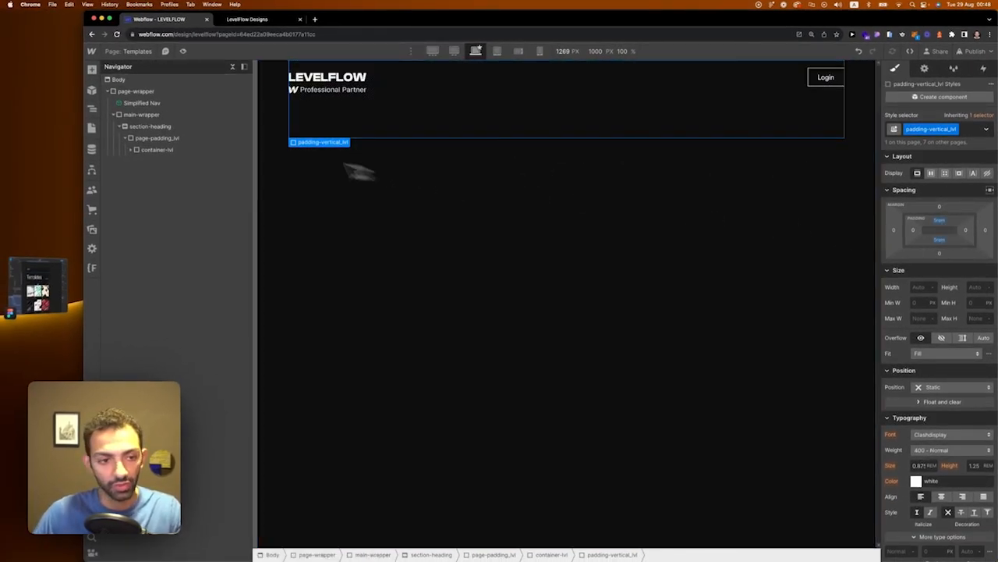
Step: Nest a div block inside padding-vertical_lvl and give it the new class template-header
{"action": "left_click", "coordinate": [142, 150]}
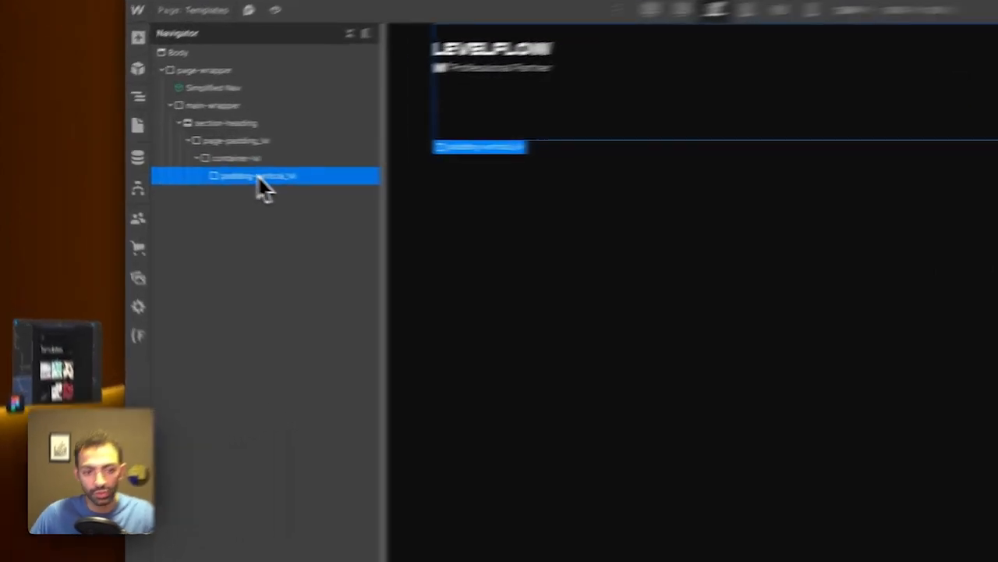
{"action": "key", "text": "a"}
{"action": "left_click", "coordinate": [248, 343]}
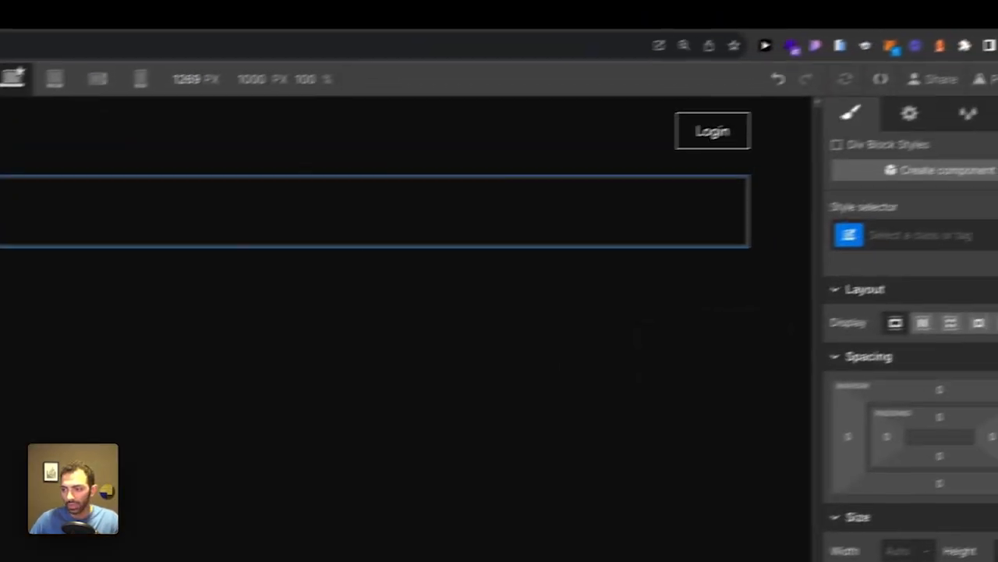
{"action": "left_click", "coordinate": [892, 234]}
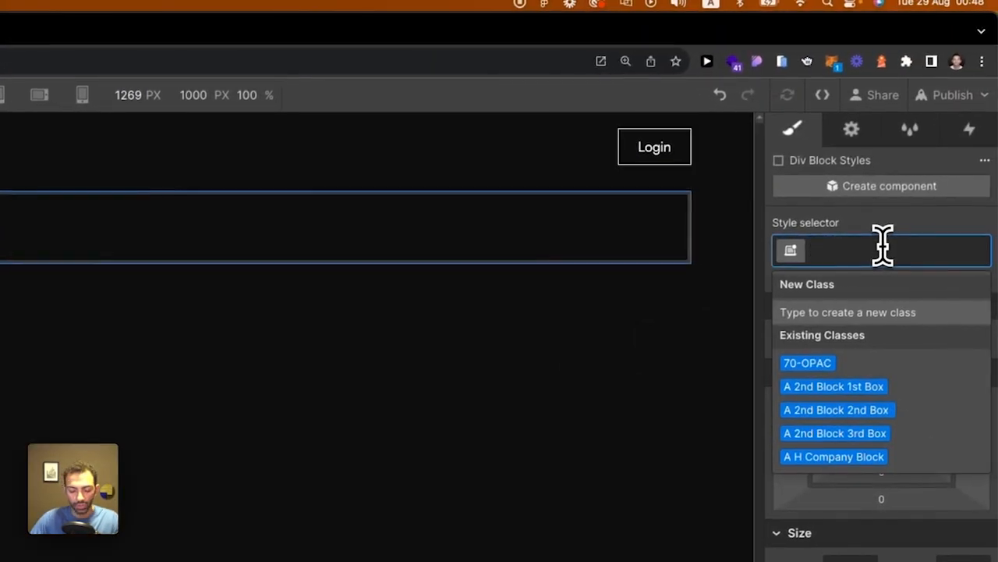
{"action": "type", "text": "template-header"}
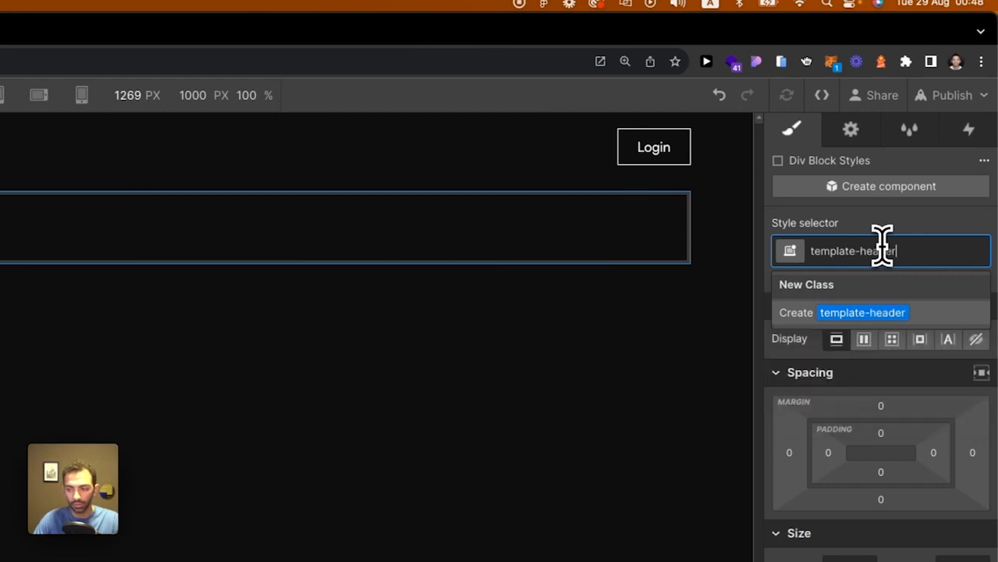
{"action": "key", "text": "Return"}
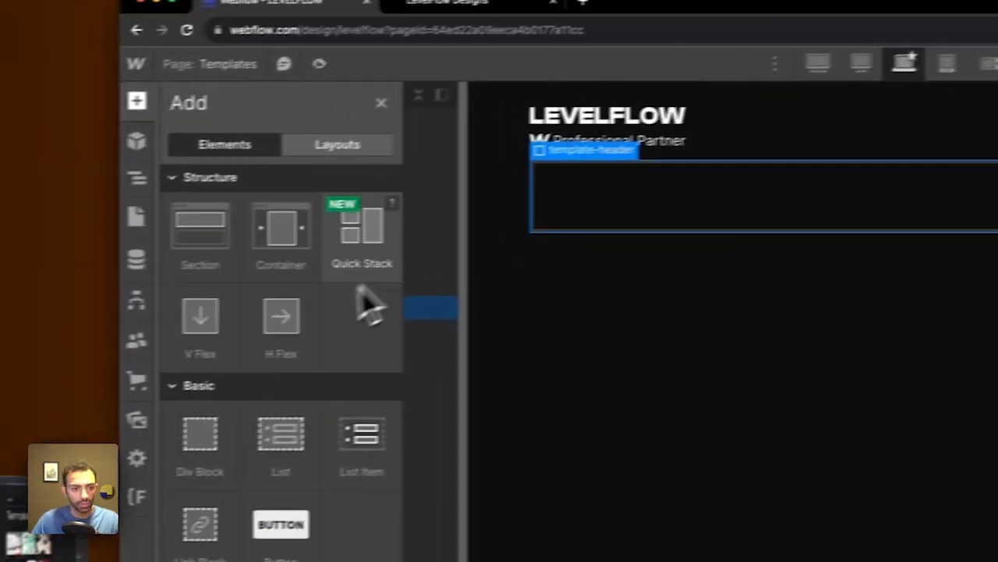
Step: Add a new combo class named large to the padding-vertical_lvl div block
{"action": "left_click", "coordinate": [465, 245]}
{"action": "left_click", "coordinate": [203, 311]}
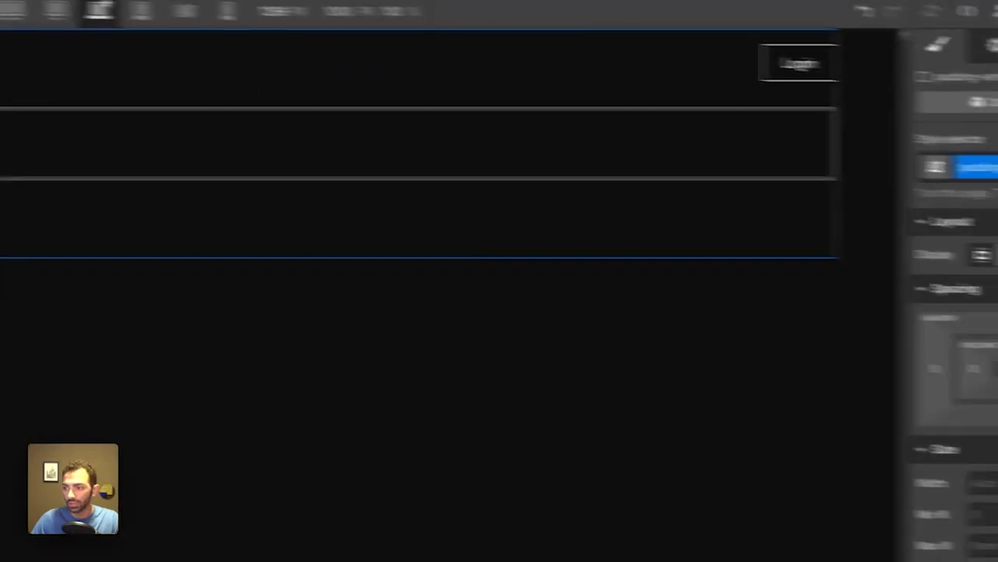
{"action": "left_click", "coordinate": [946, 154]}
{"action": "type", "text": "large"}
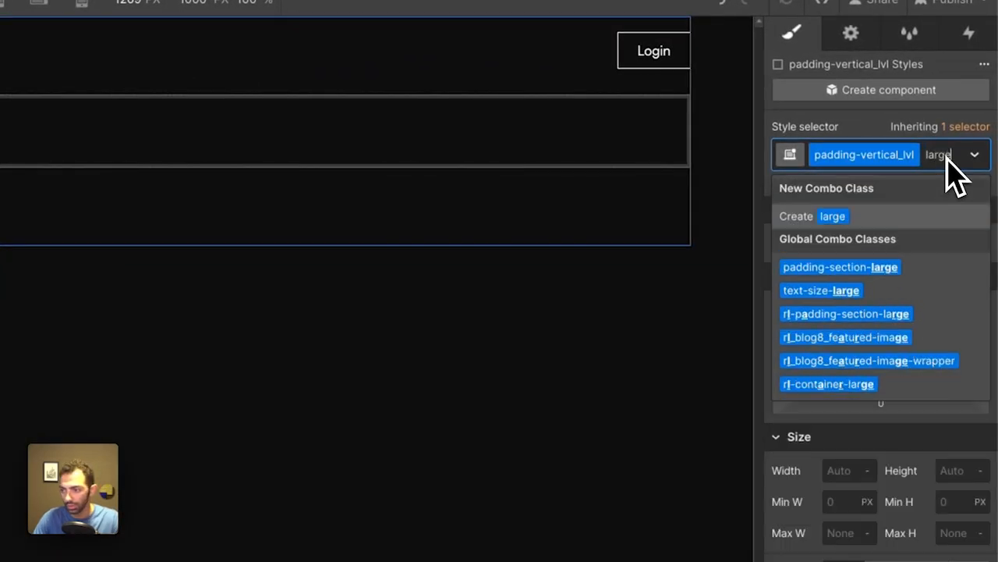
{"action": "key", "text": "Return"}
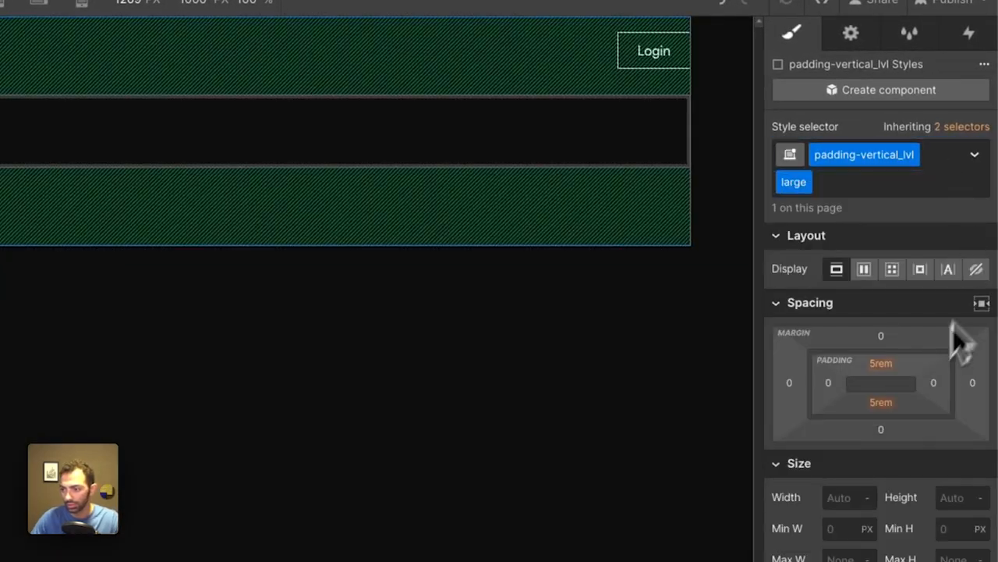
Step: Set the top and bottom padding of the padding-vertical_lvl large combo class to 10 rem each
{"action": "left_click", "coordinate": [889, 366]}
{"action": "type", "text": "1"}
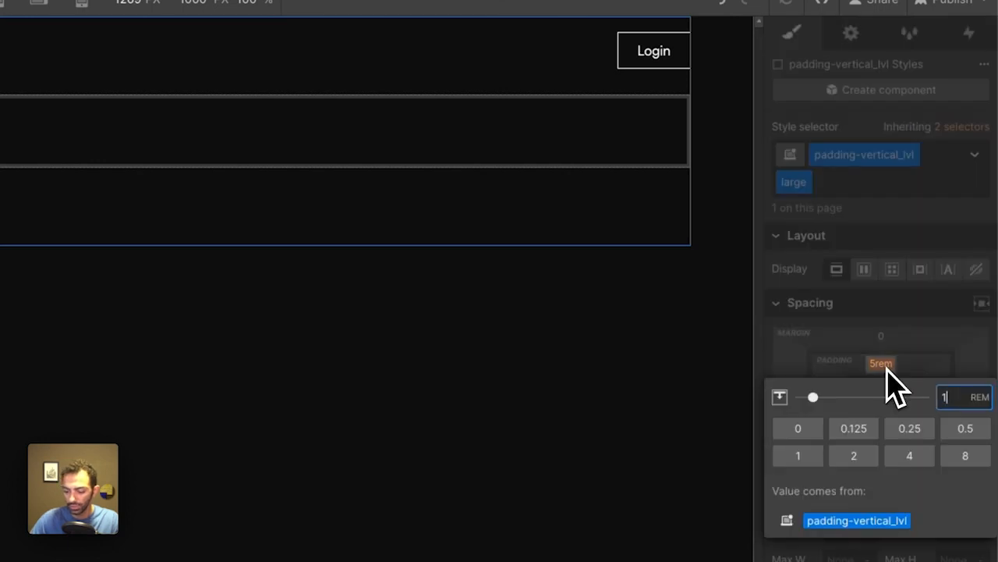
{"action": "type", "text": "0"}
{"action": "key", "text": "Return"}
{"action": "left_click", "coordinate": [882, 403]}
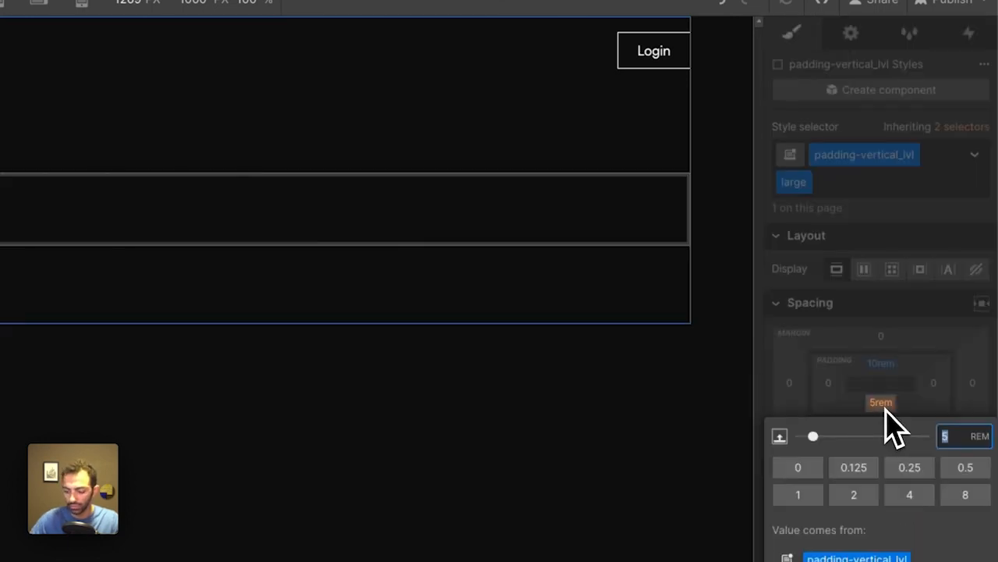
{"action": "type", "text": "10"}
{"action": "key", "text": "Return"}
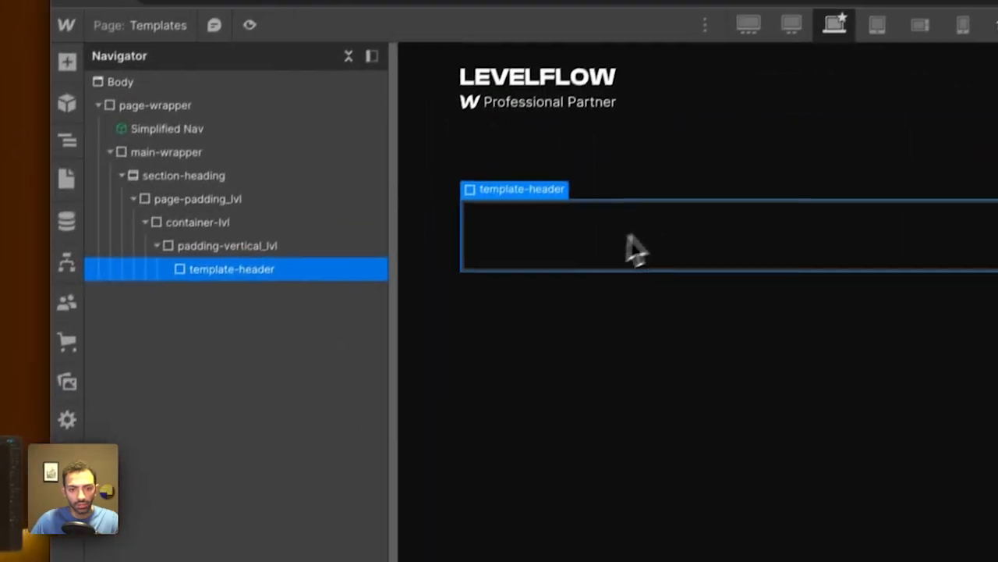
Step: Add an H1 heading inside template-header and change its text to Templates
{"action": "key", "text": "a"}
{"action": "left_click_drag", "start_coordinate": [234, 382], "coordinate": [394, 347]}
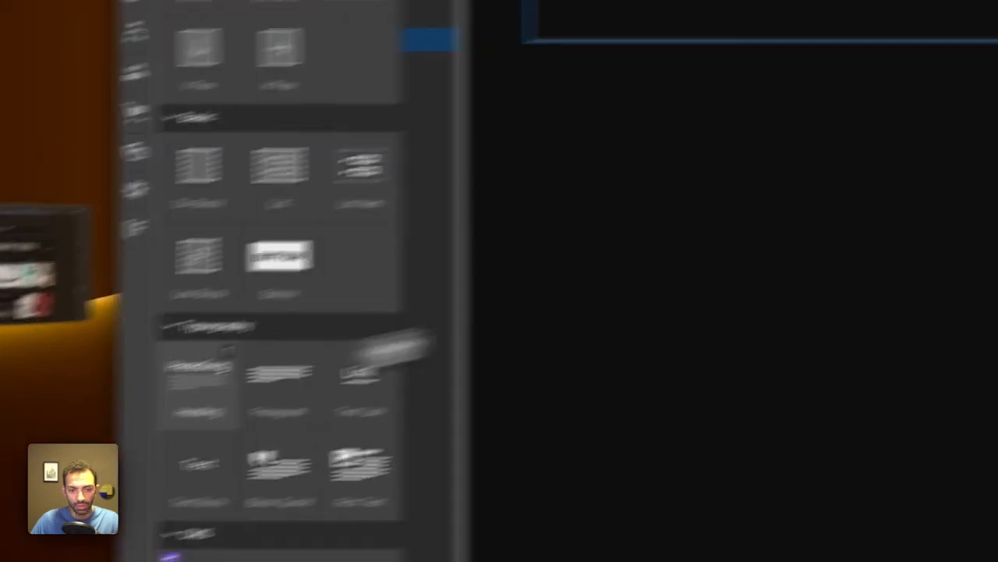
{"action": "left_click", "coordinate": [451, 246]}
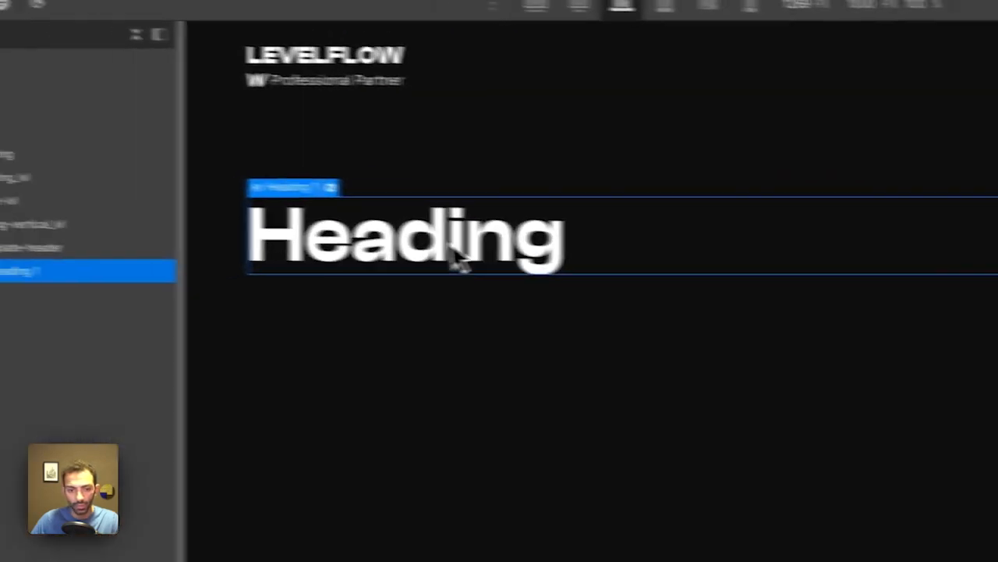
{"action": "double_click", "coordinate": [459, 261]}
{"action": "type", "text": "Templates"}
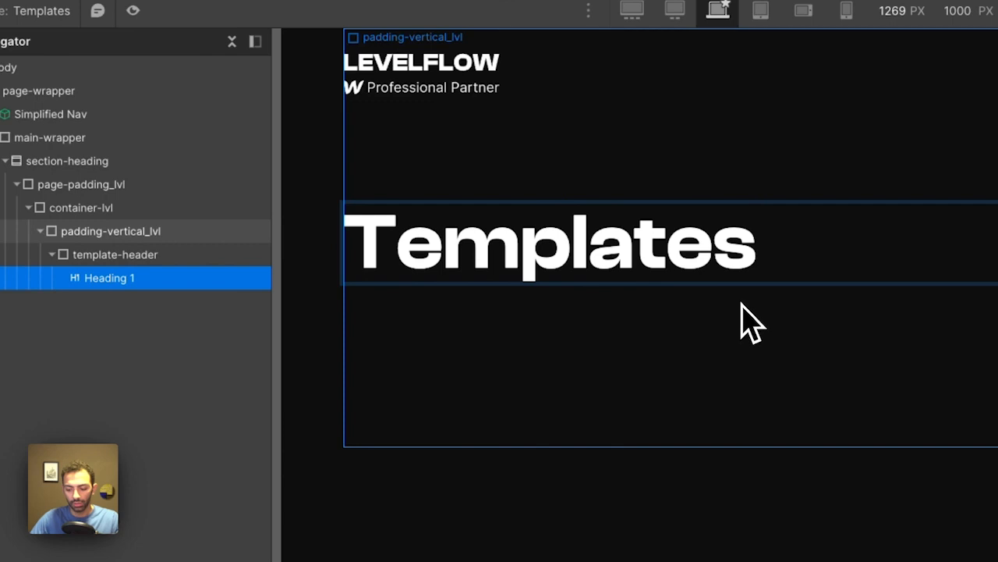
{"action": "key", "text": "Escape"}
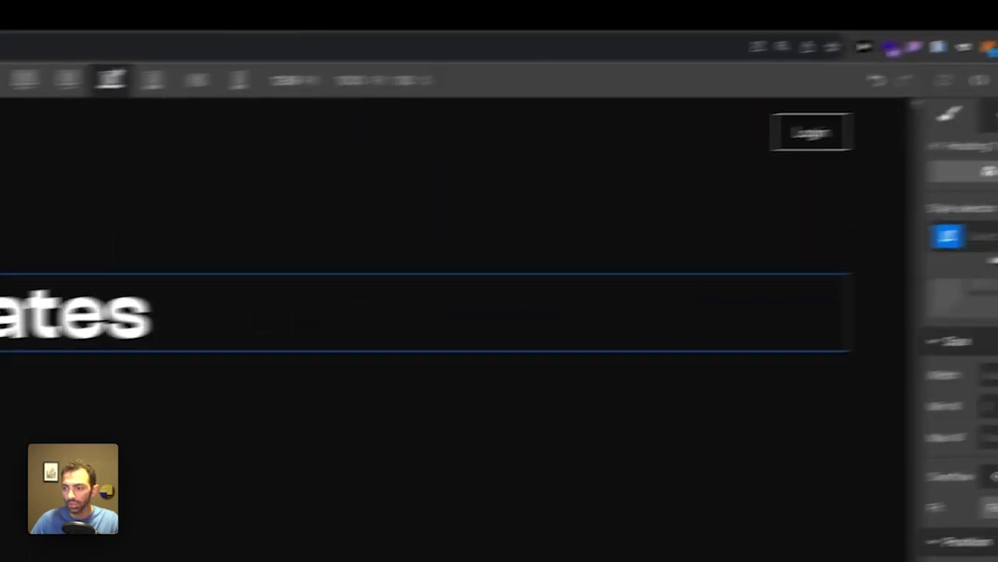
Step: Try the existing class text-size-large on the Templates heading, and undo it
{"action": "left_click", "coordinate": [944, 264]}
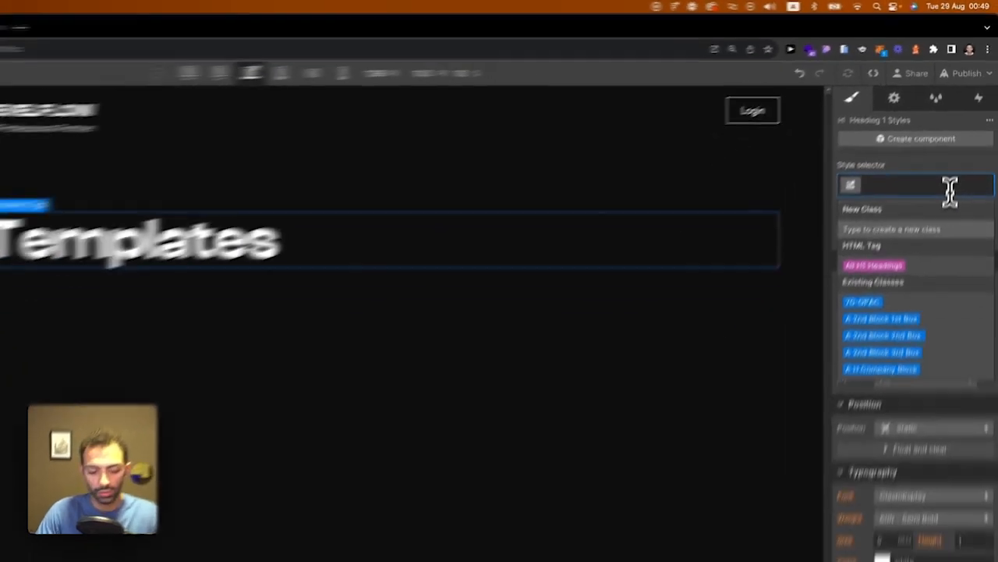
{"action": "type", "text": "large"}
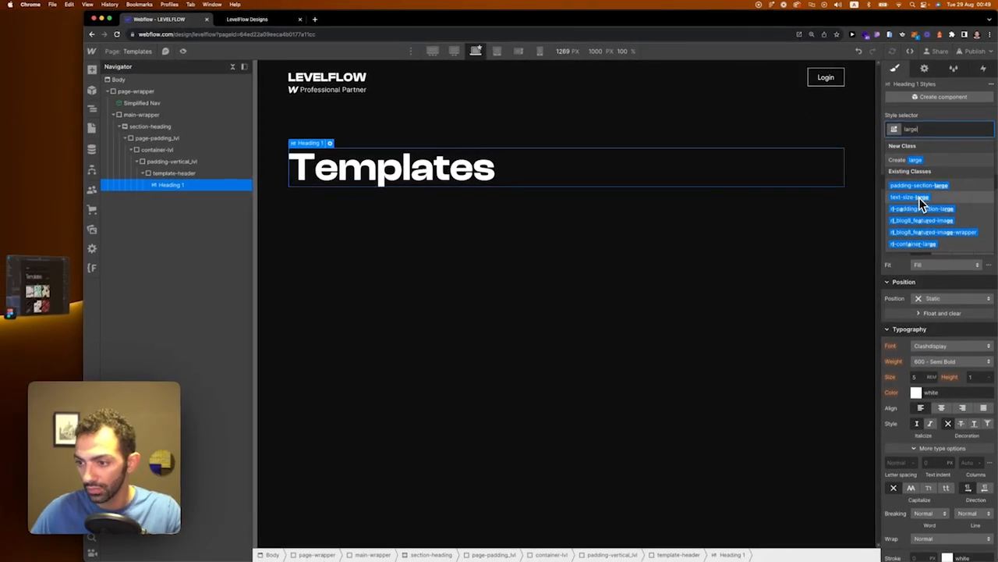
{"action": "left_click", "coordinate": [921, 197]}
{"action": "key", "text": "super+z"}
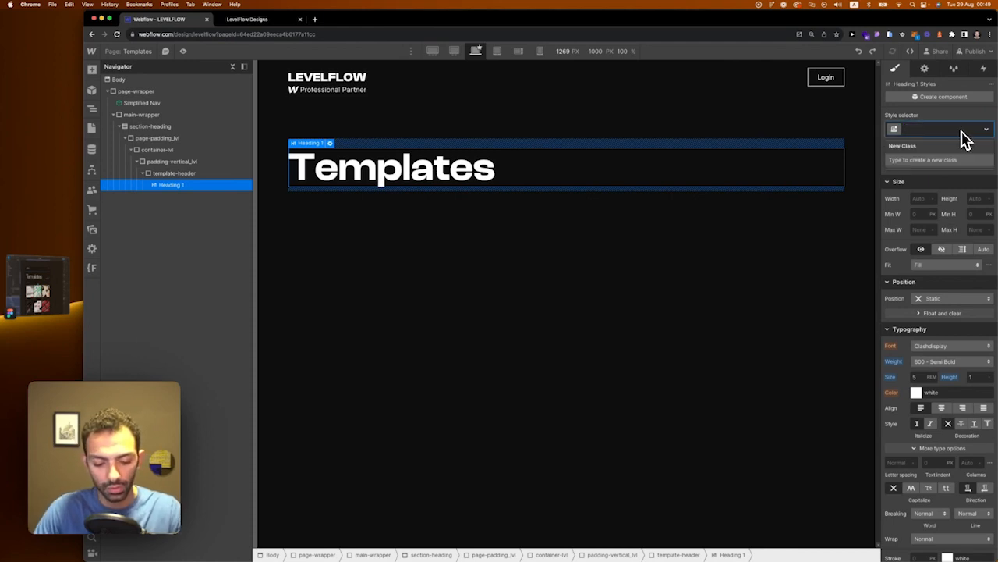
{"action": "type", "text": "xla"}
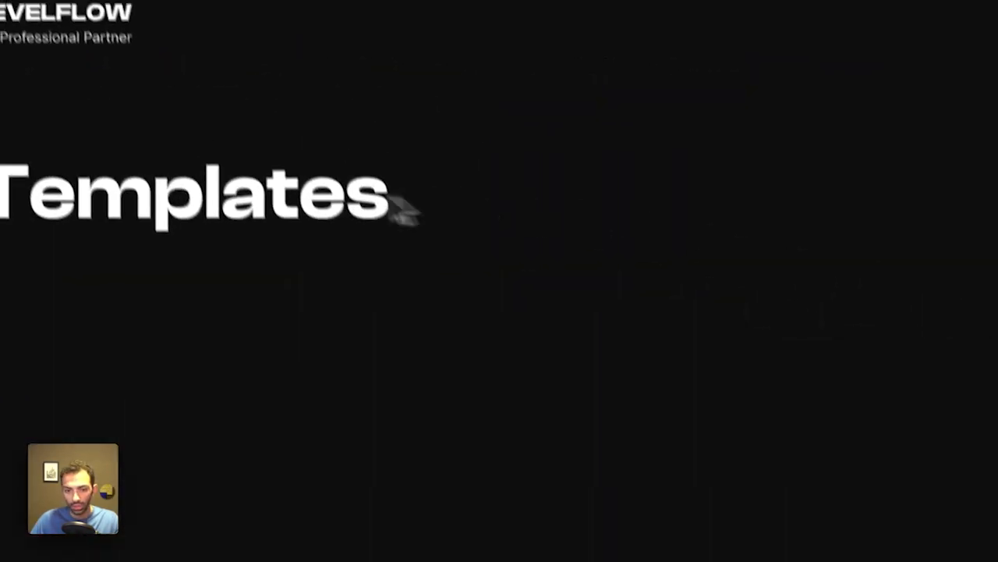
Step: Give the Templates heading the new class text-size-xlarge
{"action": "left_click", "coordinate": [312, 266]}
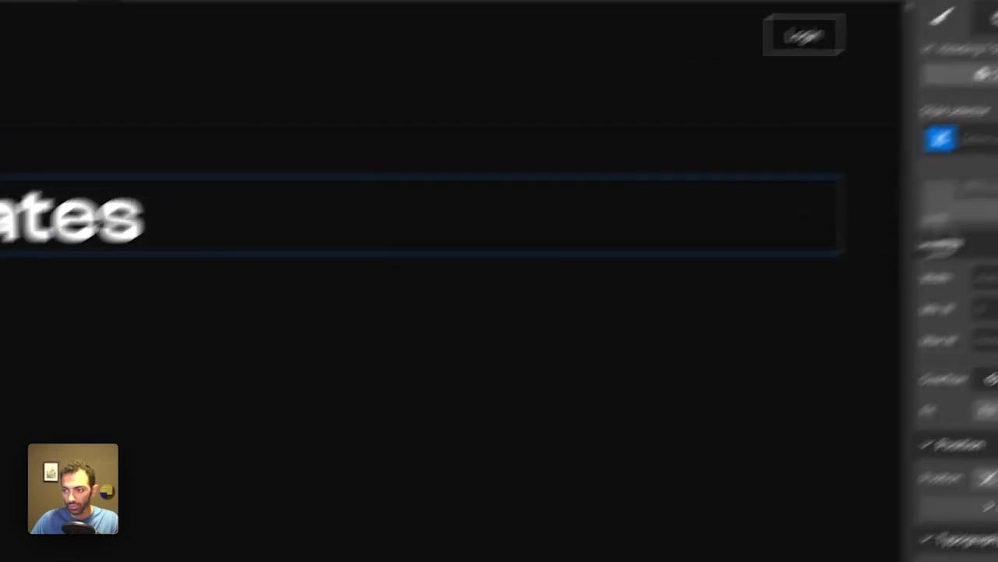
{"action": "left_click", "coordinate": [900, 229]}
{"action": "type", "text": "text-size"}
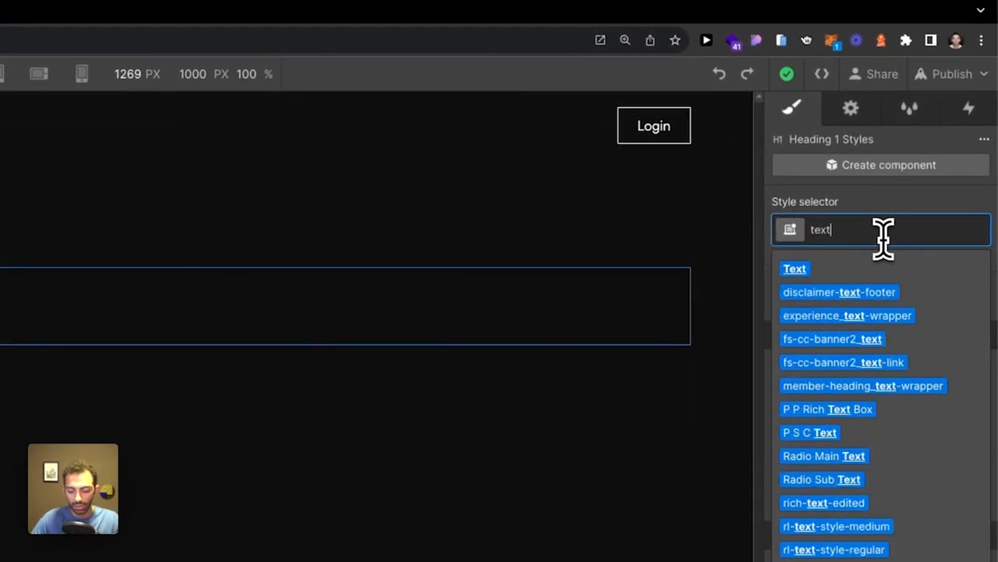
{"action": "type", "text": "-xlarge"}
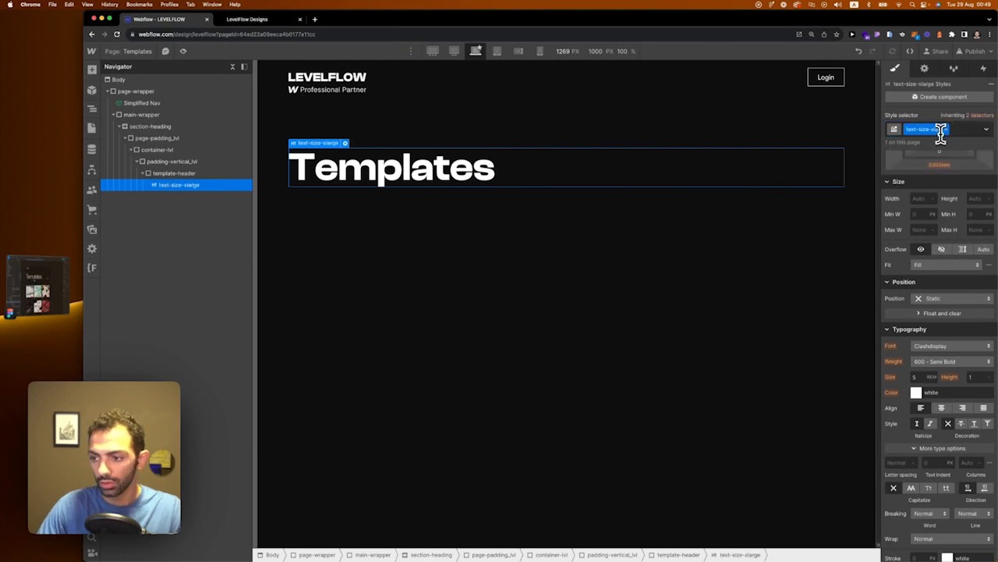
Step: Enlarge the font size of the text-size-xlarge class and set its weight to 500 - Medium
{"action": "type", "text": "1"}
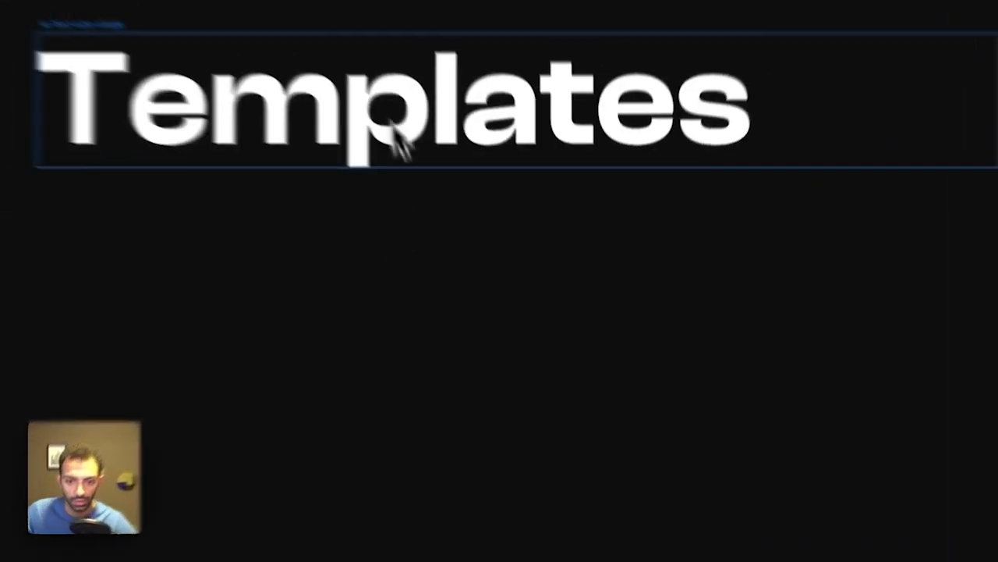
{"action": "left_click", "coordinate": [396, 129]}
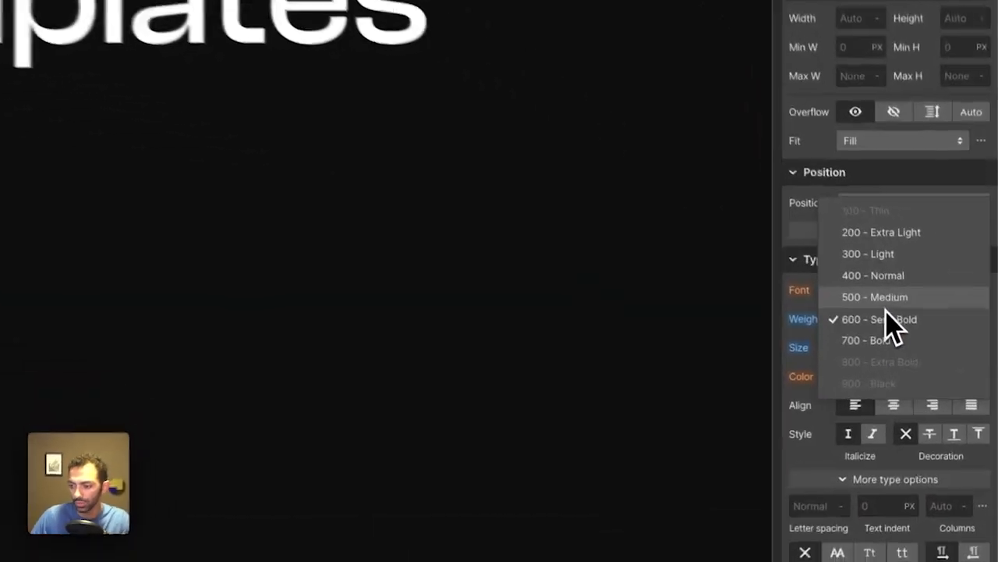
{"action": "left_click", "coordinate": [936, 352]}
Step: Examine the Templates title and the small paragraph beside it in the Figma design, and return to Webflow
{"action": "left_click", "coordinate": [676, 313]}
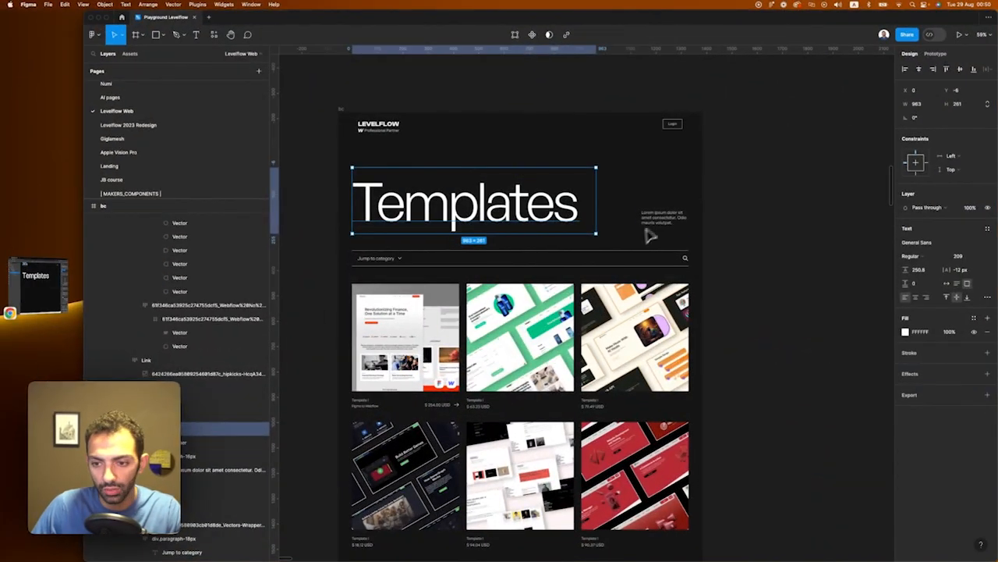
{"action": "left_click", "coordinate": [665, 222]}
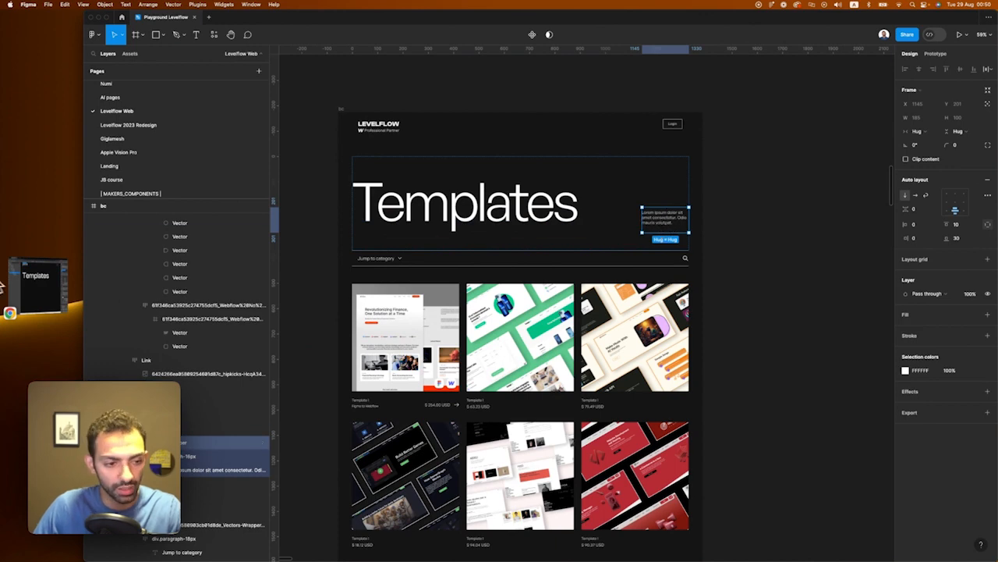
{"action": "left_click", "coordinate": [74, 297]}
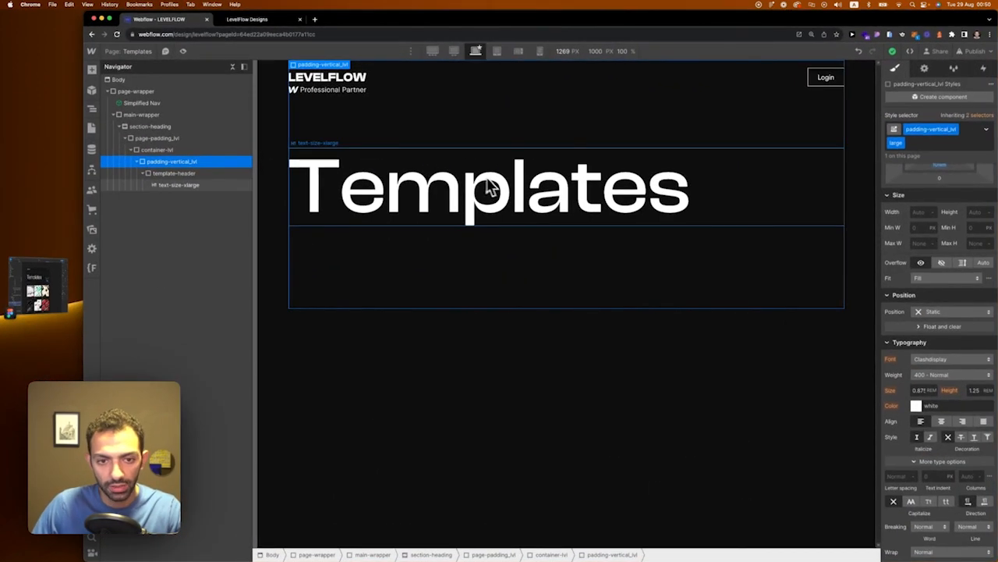
Step: Wrap the Templates heading in a div block and add a paragraph below the heading inside that block
{"action": "left_click", "coordinate": [205, 183]}
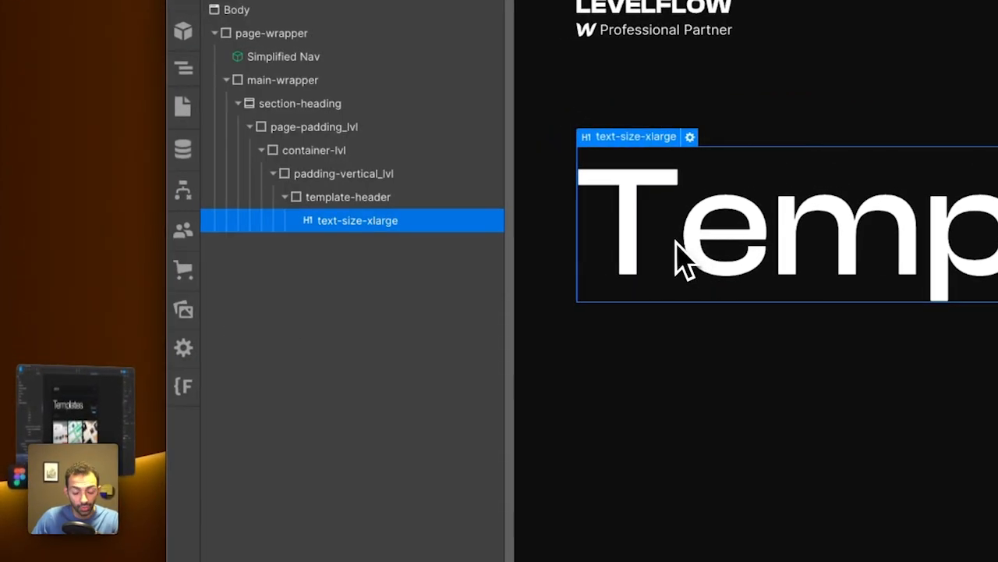
{"action": "right_click", "coordinate": [707, 236]}
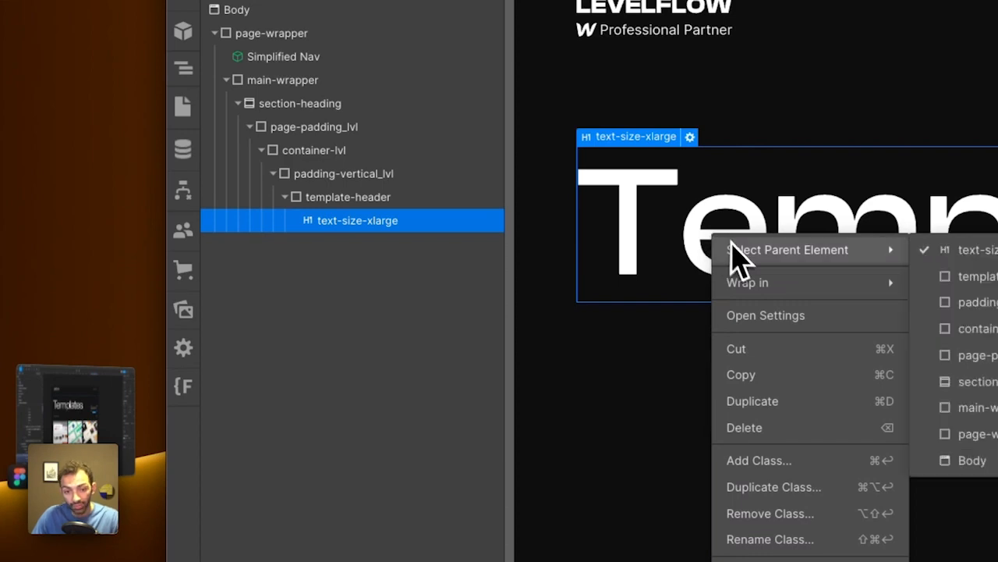
{"action": "mouse_move", "coordinate": [754, 287]}
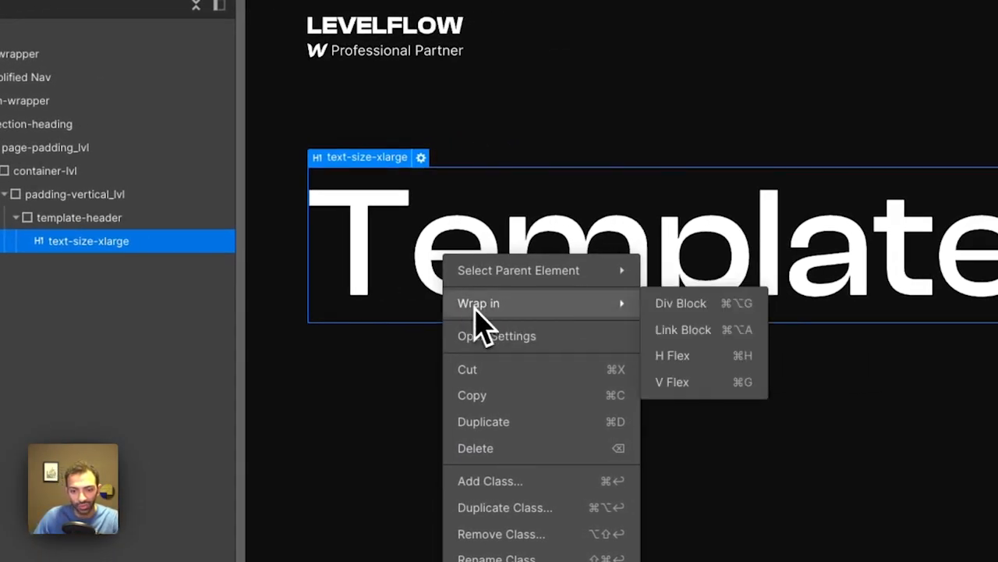
{"action": "left_click", "coordinate": [680, 303]}
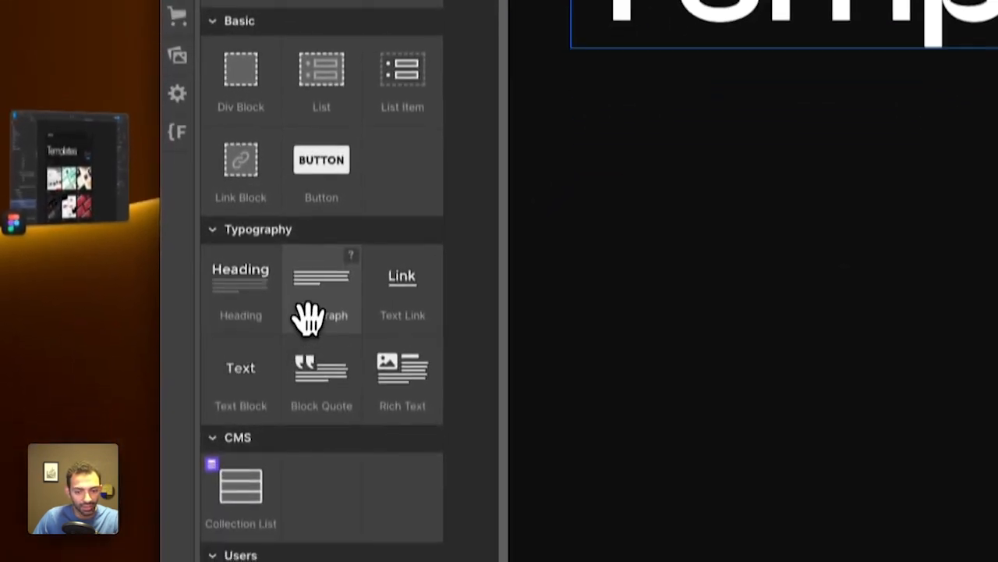
{"action": "left_click", "coordinate": [308, 417]}
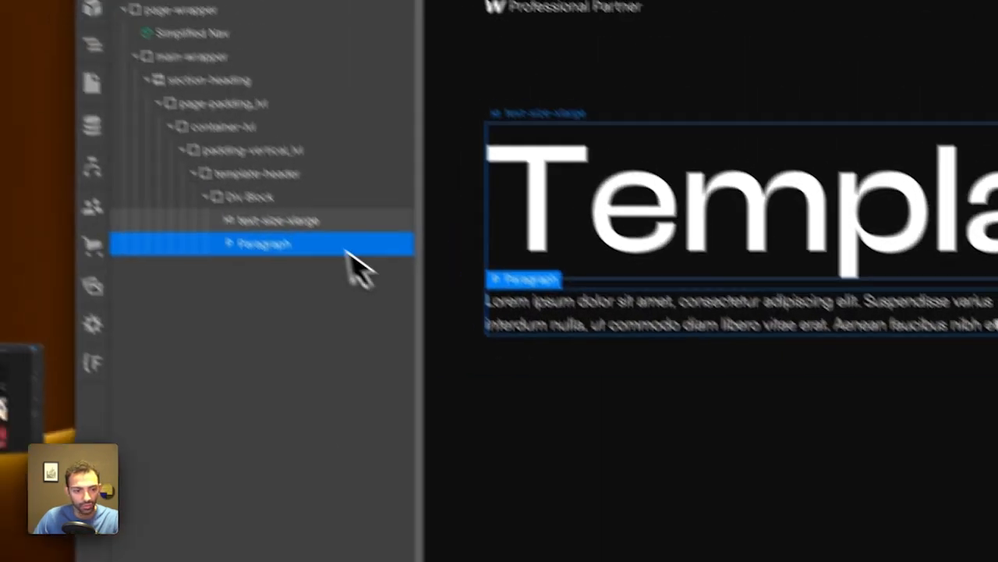
Step: Make the new div block a horizontal flex layout with end alignment, and rename its class to template-heading
{"action": "left_click", "coordinate": [343, 243]}
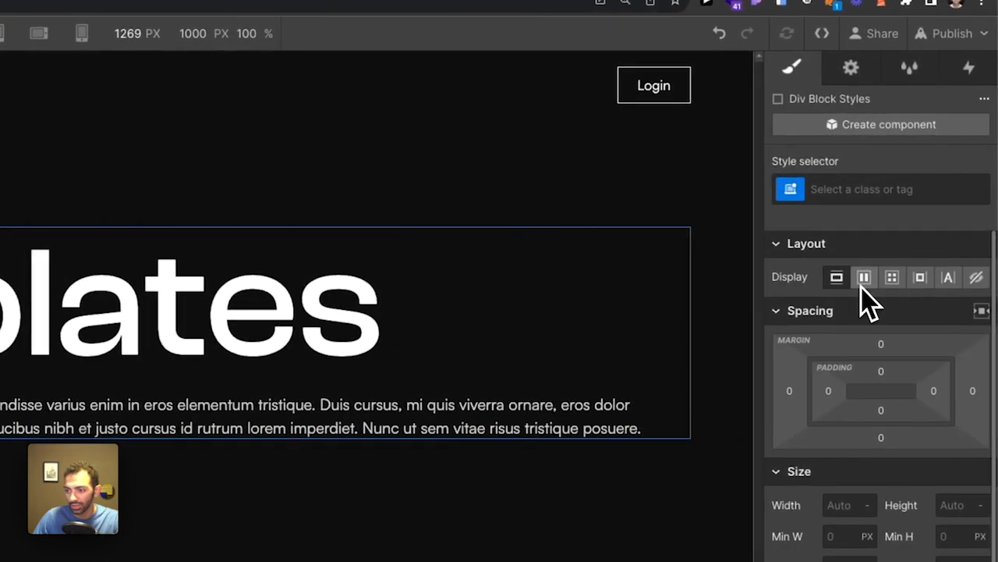
{"action": "left_click", "coordinate": [863, 279]}
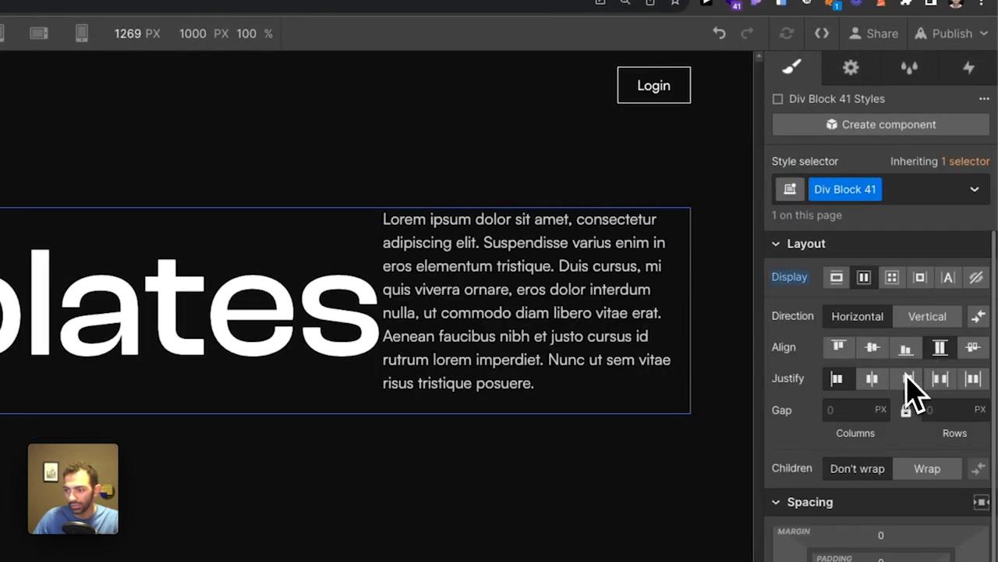
{"action": "left_click", "coordinate": [908, 350]}
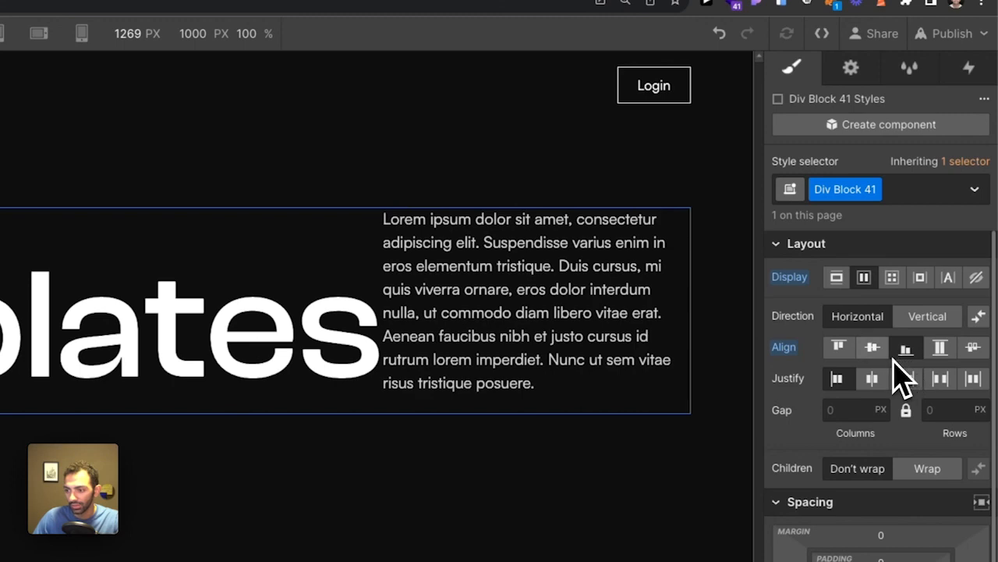
{"action": "left_click", "coordinate": [538, 312]}
{"action": "left_click", "coordinate": [187, 261]}
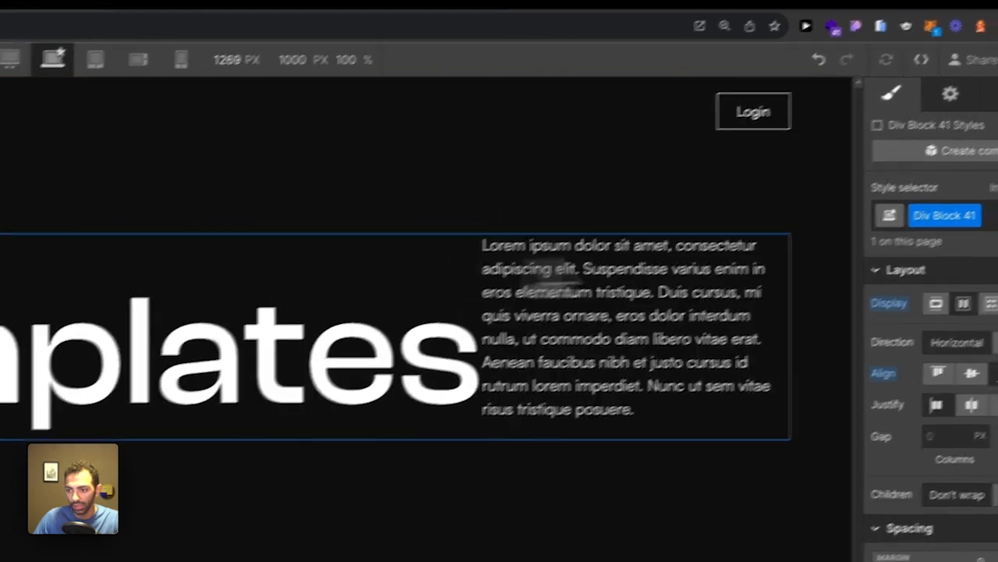
{"action": "double_click", "coordinate": [845, 189]}
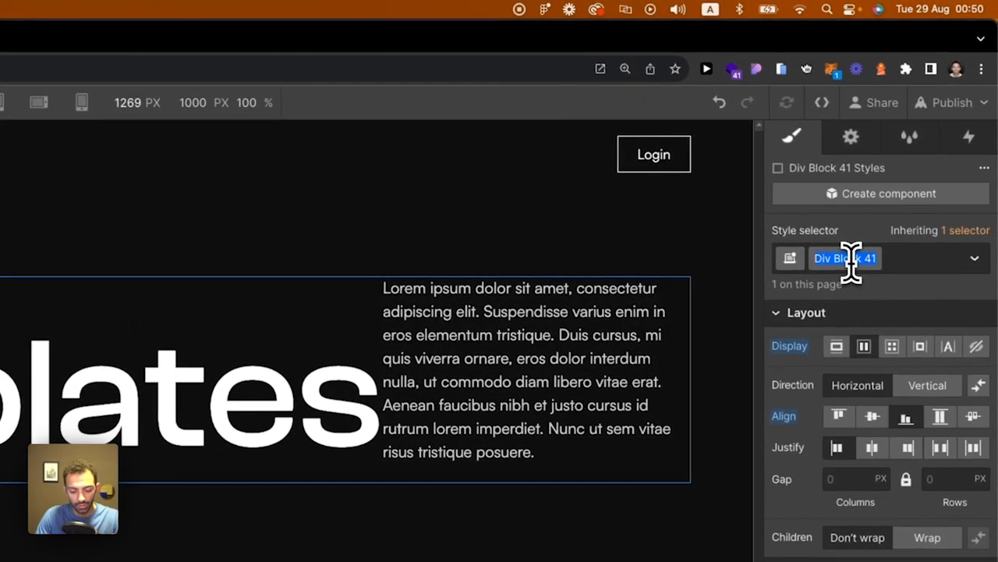
{"action": "type", "text": "template-heading"}
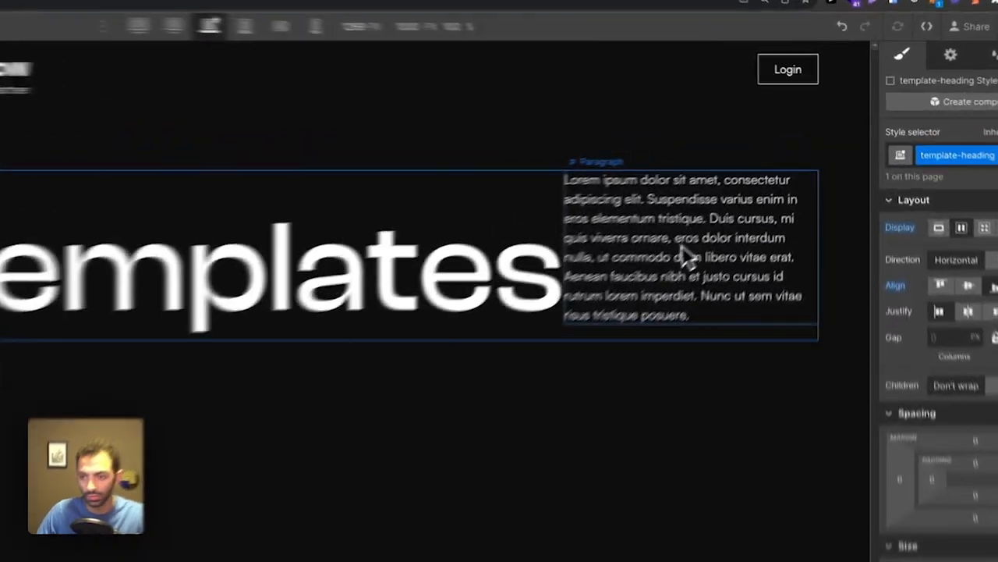
Step: Shorten the placeholder paragraph beside the Templates title so it ends after "eros elementum tristique."
{"action": "double_click", "coordinate": [762, 182]}
{"action": "key", "text": "super+a"}
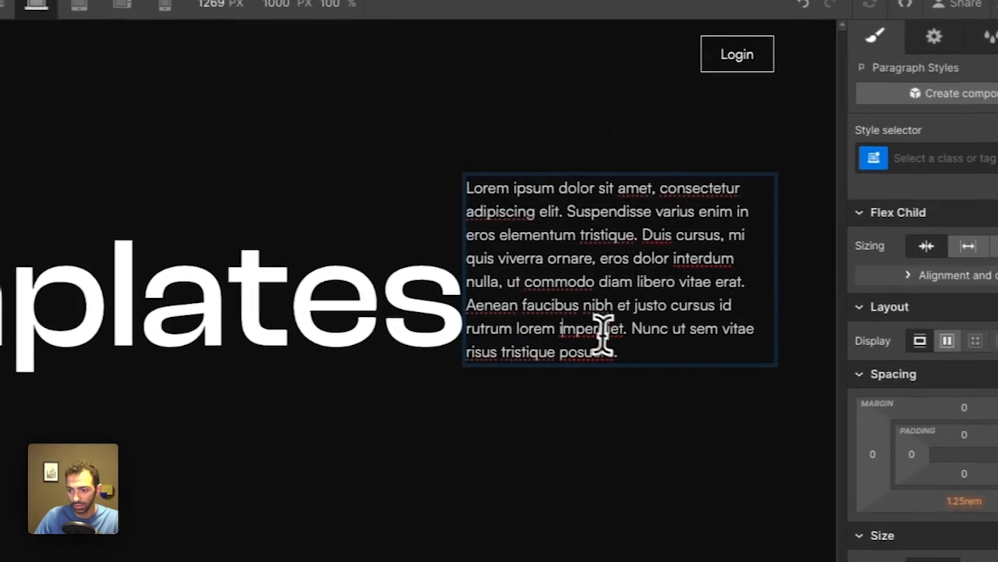
{"action": "left_click_drag", "start_coordinate": [756, 335], "coordinate": [794, 235]}
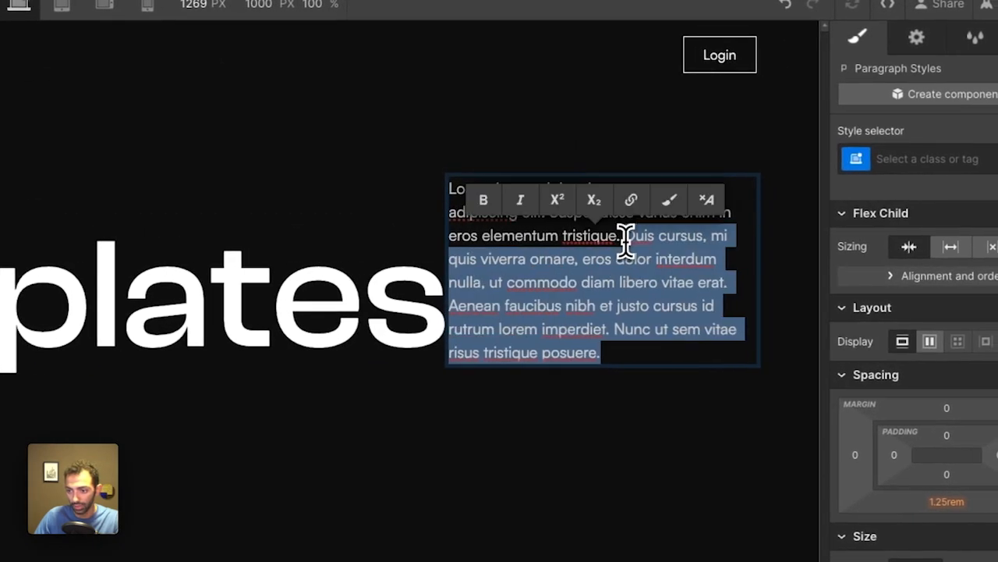
{"action": "key", "text": "BackSpace"}
Step: Set the gap of the template-heading block to 5 rem and switch to the Templates design in Figma
{"action": "left_click", "coordinate": [518, 247]}
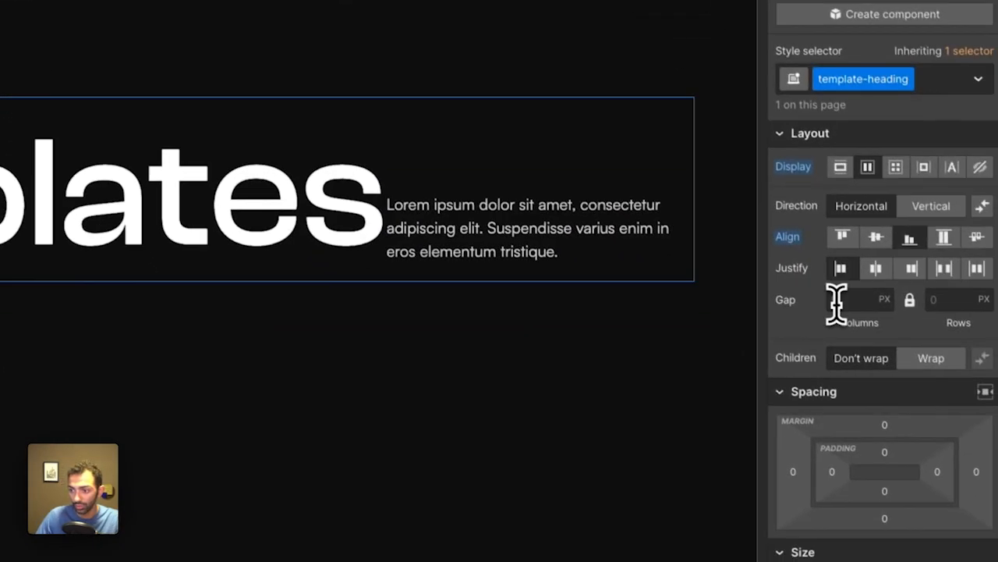
{"action": "left_click", "coordinate": [901, 379]}
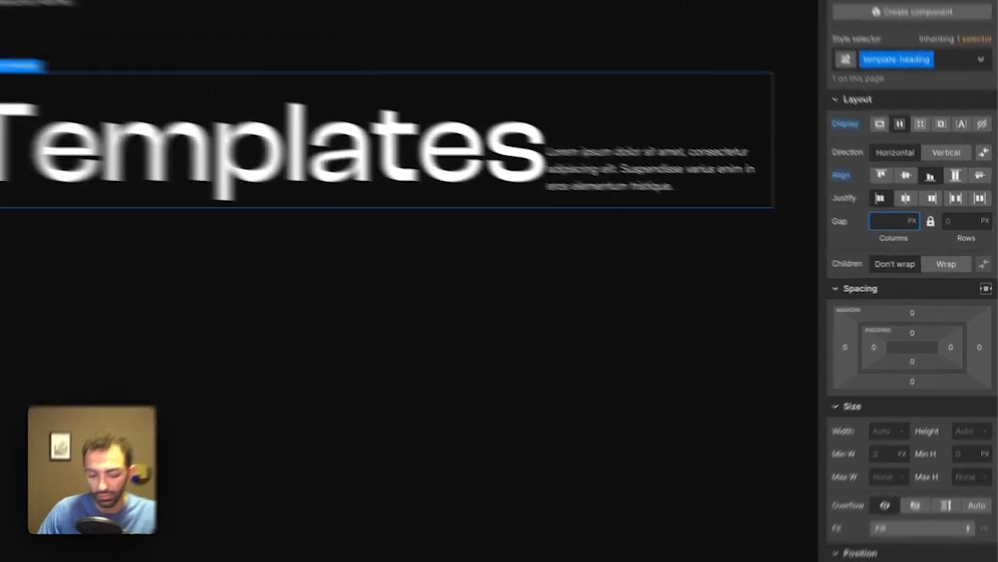
{"action": "type", "text": "2rem"}
{"action": "key", "text": "Return"}
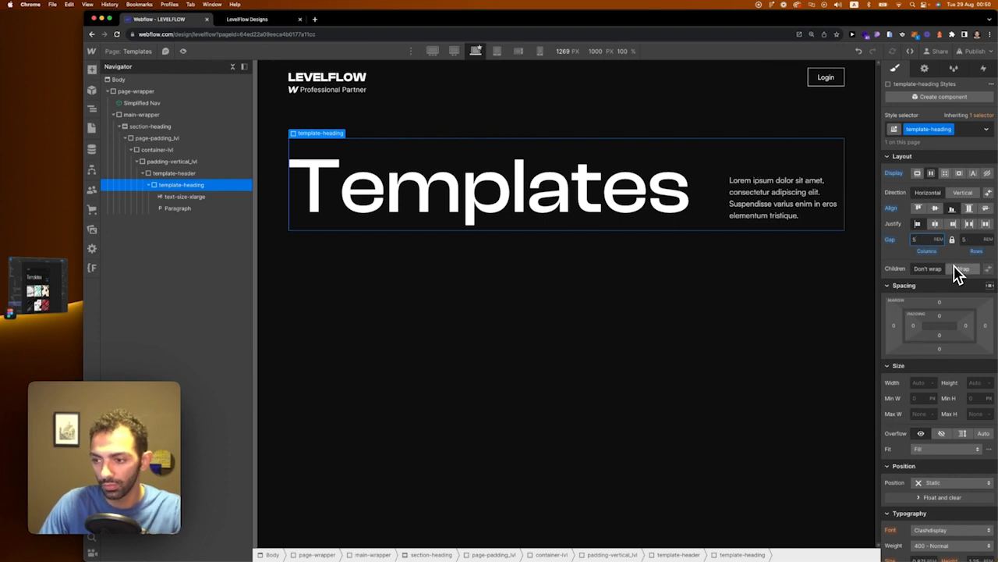
{"action": "left_click", "coordinate": [753, 383]}
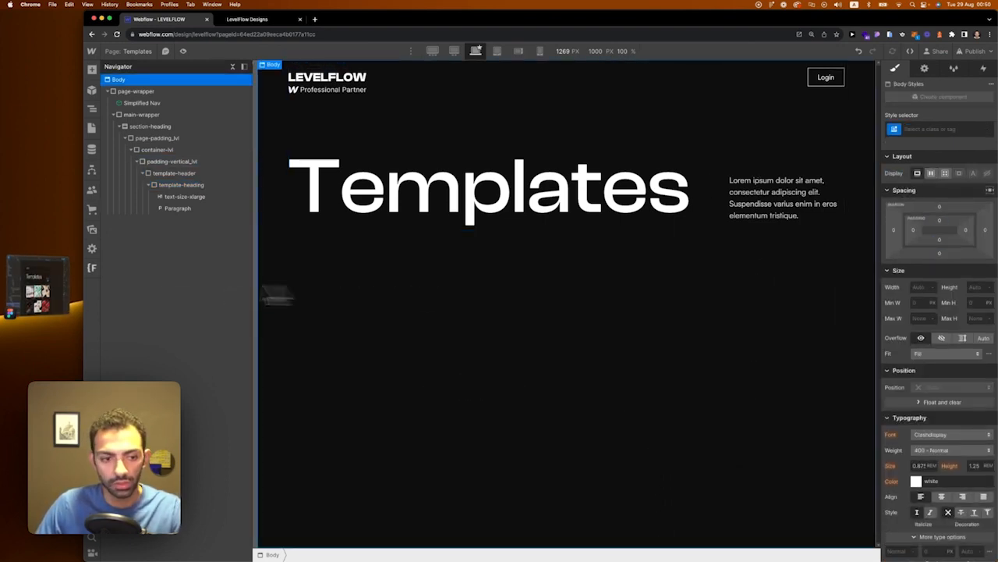
{"action": "left_click", "coordinate": [46, 293]}
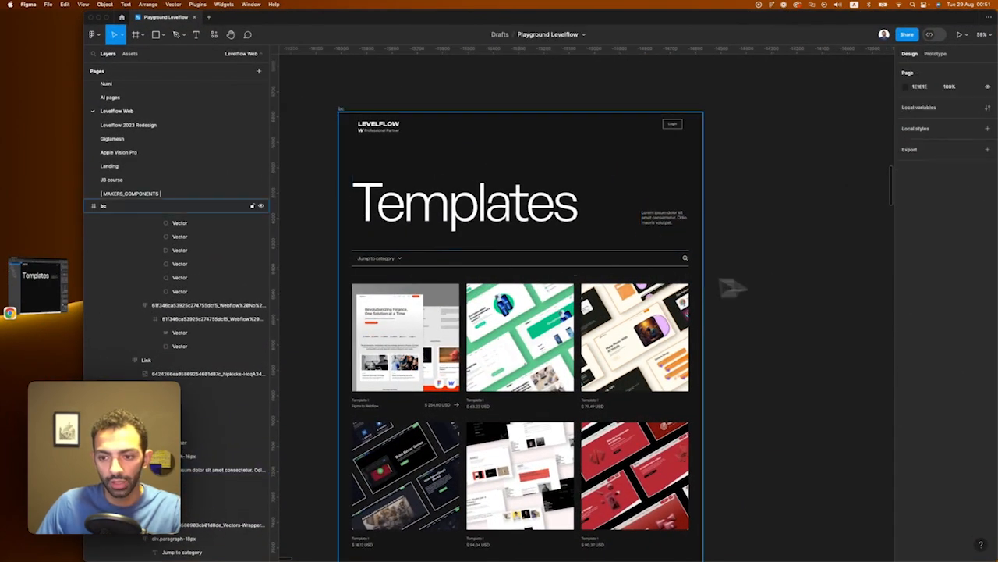
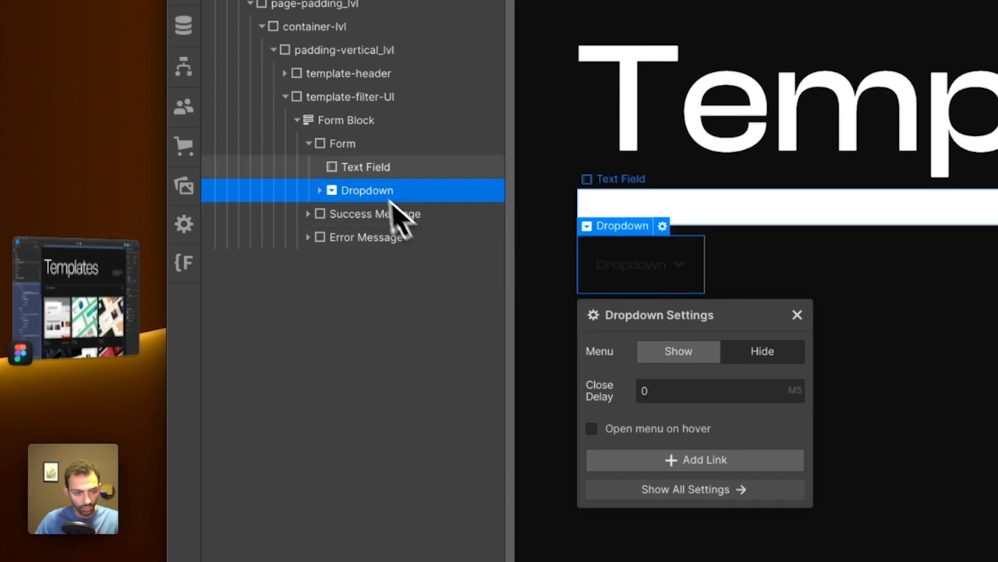
Step: Make the form a horizontal flex layout justified with space between, and rename its class to template-filters
{"action": "left_click", "coordinate": [358, 167]}
{"action": "left_click", "coordinate": [347, 145]}
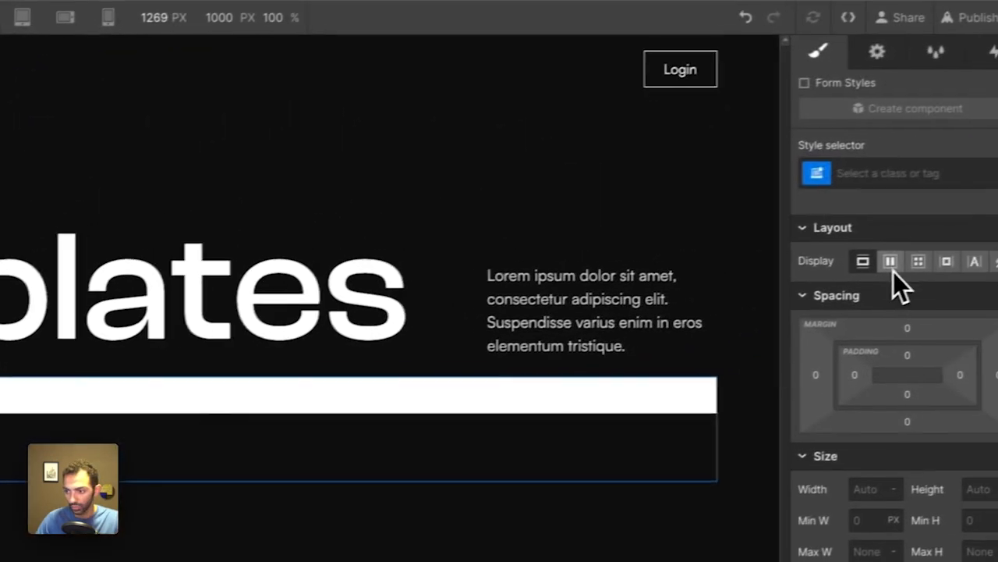
{"action": "left_click", "coordinate": [893, 269]}
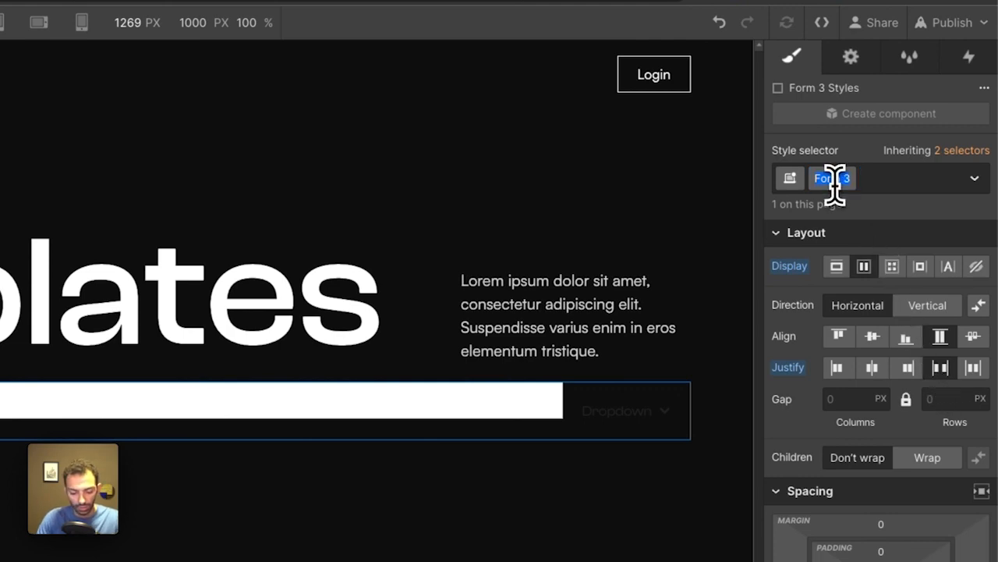
{"action": "type", "text": "template-f"}
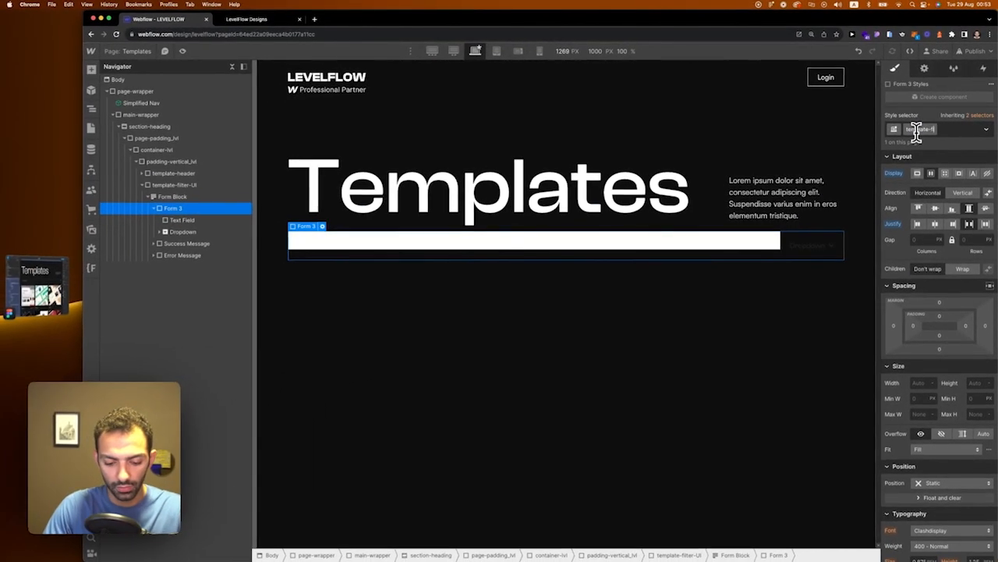
{"action": "type", "text": "ilters"}
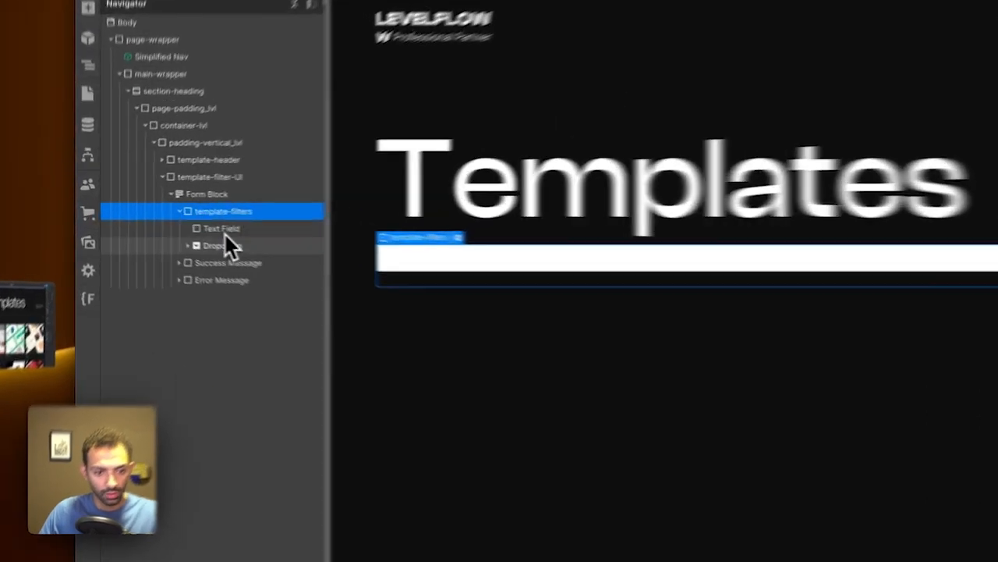
Step: Move the Dropdown before the Text Field in template-filters and replace its label with "Jump to category" from the Figma design
{"action": "left_click_drag", "start_coordinate": [182, 227], "coordinate": [184, 219]}
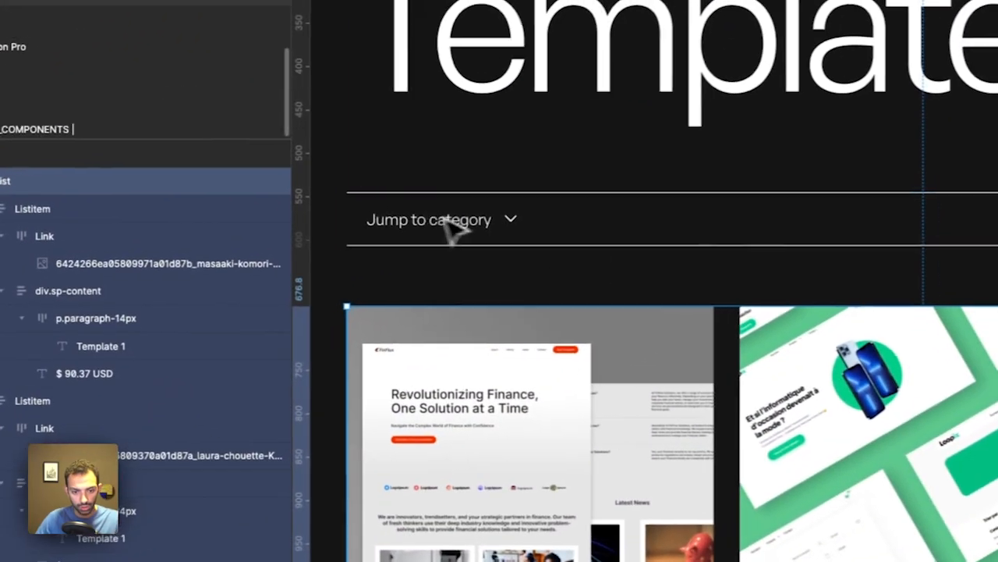
{"action": "left_click", "coordinate": [519, 192]}
{"action": "double_click", "coordinate": [518, 192]}
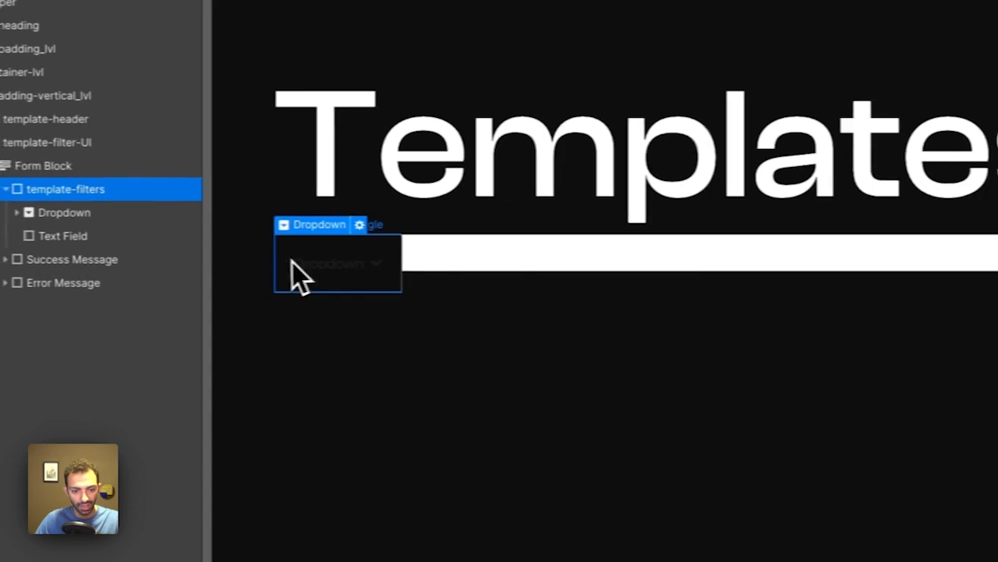
{"action": "left_click", "coordinate": [293, 263]}
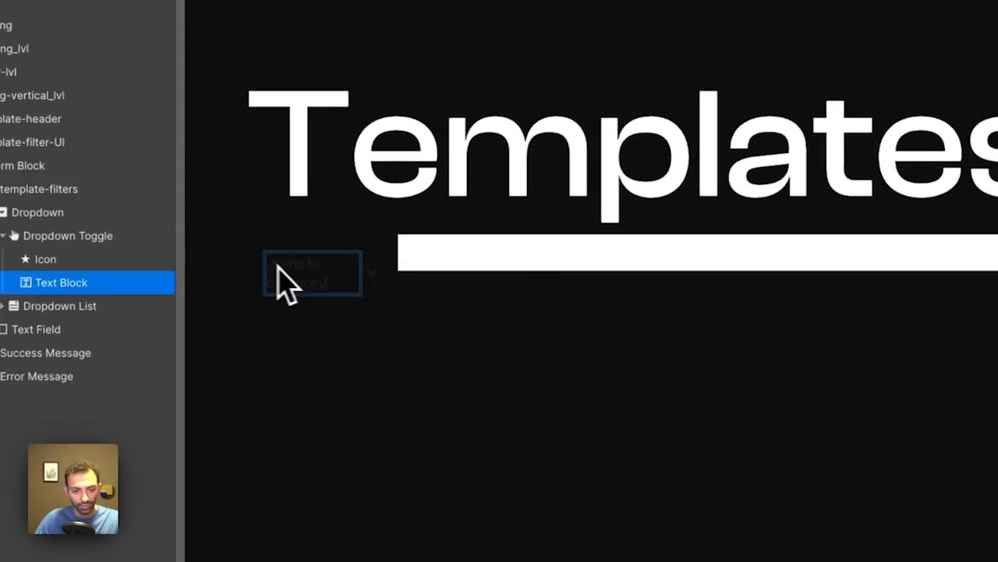
Step: Set the width of the Text Field in template-filters to 12.5 rem
{"action": "left_click", "coordinate": [446, 273]}
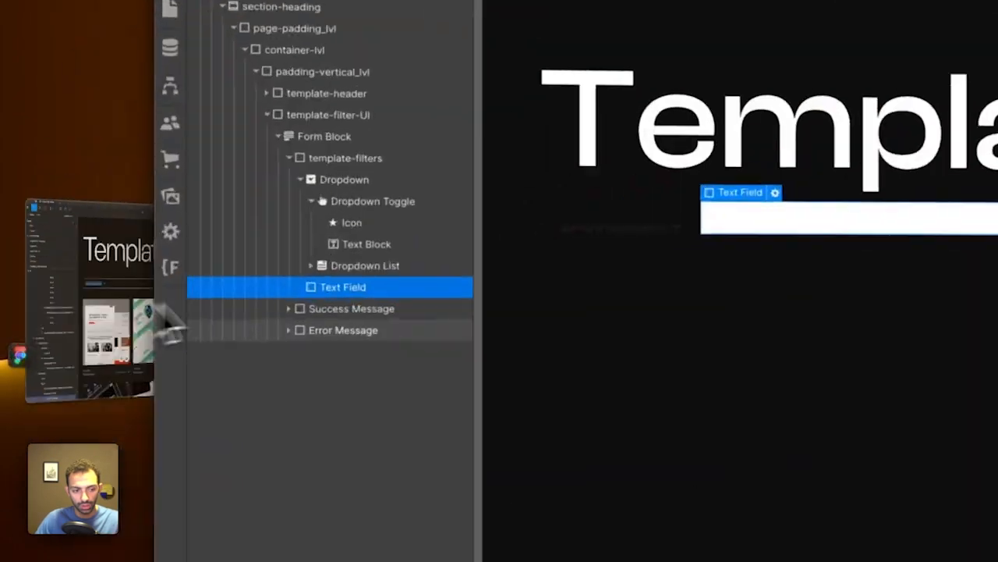
{"action": "left_click", "coordinate": [854, 318]}
{"action": "type", "text": "20"}
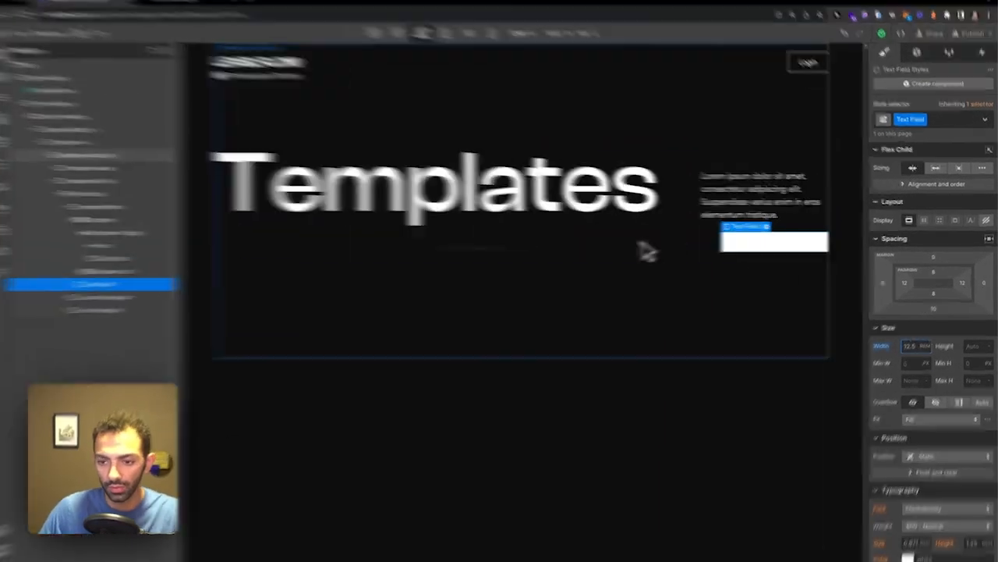
Step: Set the Dropdown's left and right margins to 0 and justify the template-filters items with space between
{"action": "left_click", "coordinate": [677, 256]}
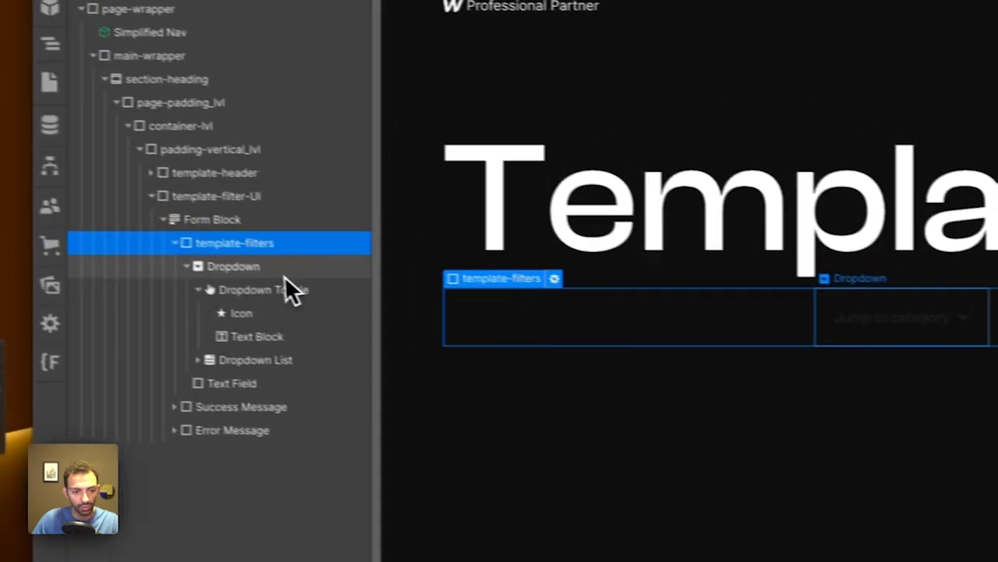
{"action": "left_click", "coordinate": [280, 267]}
{"action": "left_click", "coordinate": [279, 242]}
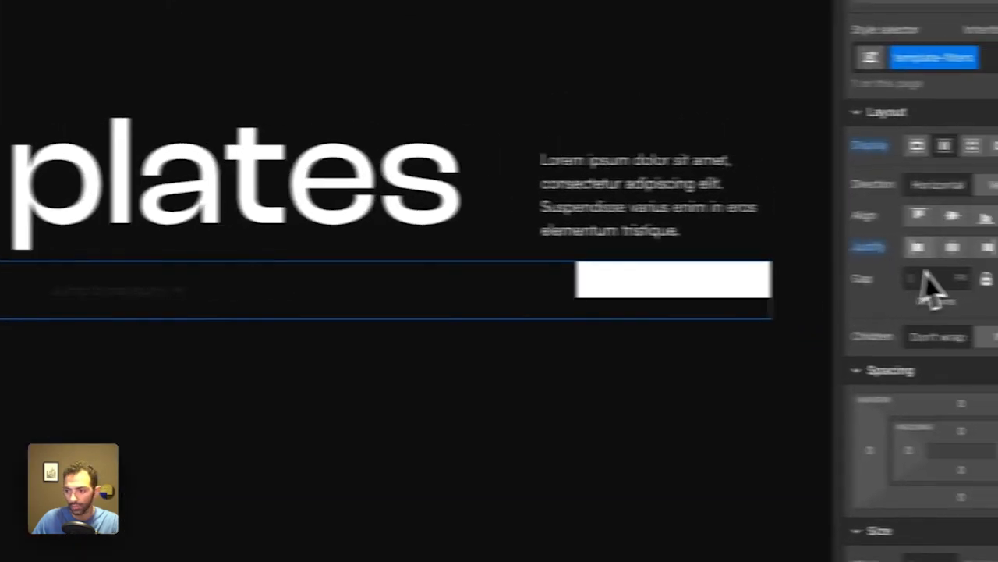
{"action": "left_click", "coordinate": [309, 277]}
{"action": "left_click", "coordinate": [331, 271]}
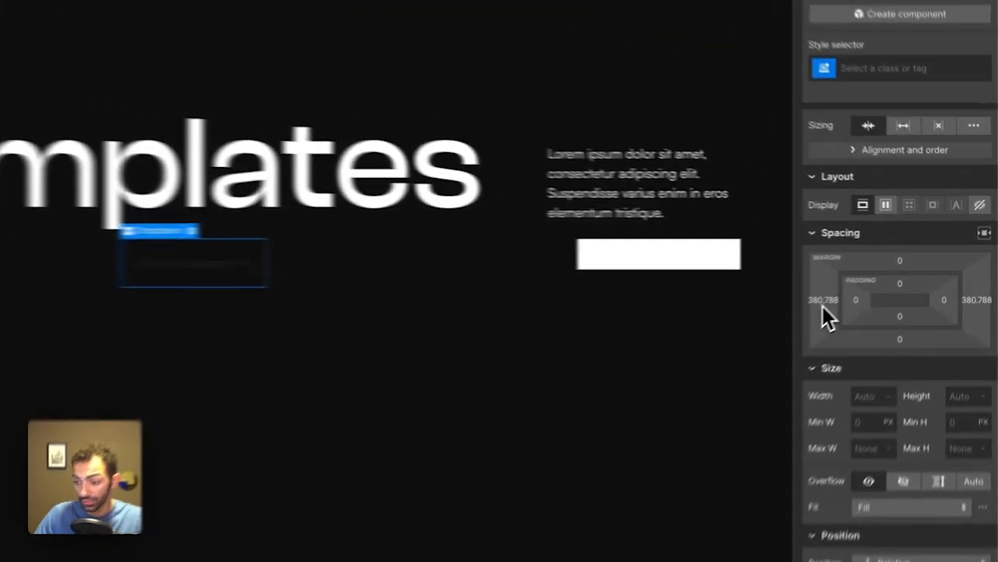
{"action": "left_click", "coordinate": [894, 270]}
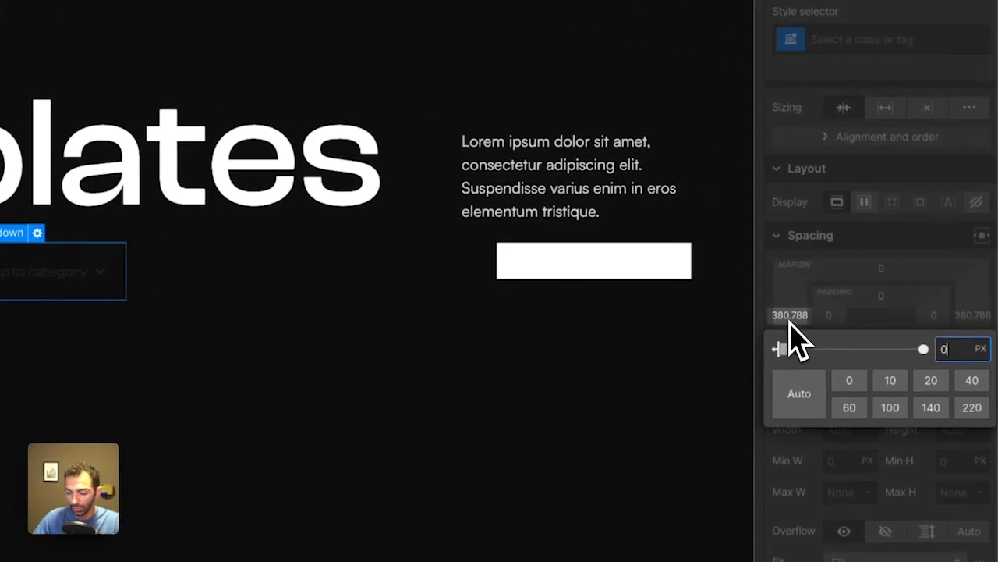
{"action": "key", "text": "Return"}
{"action": "left_click", "coordinate": [979, 322]}
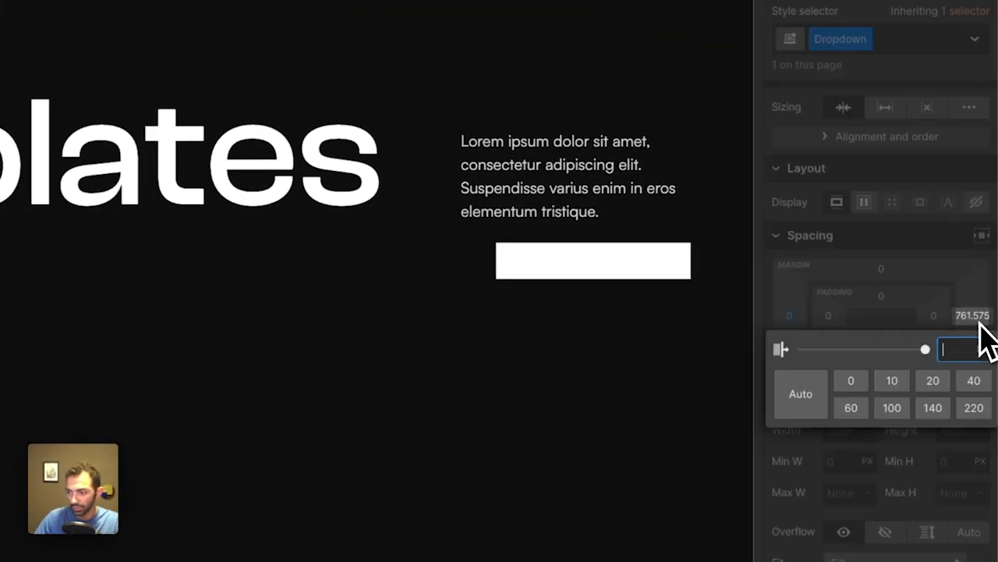
{"action": "type", "text": "0"}
{"action": "key", "text": "Return"}
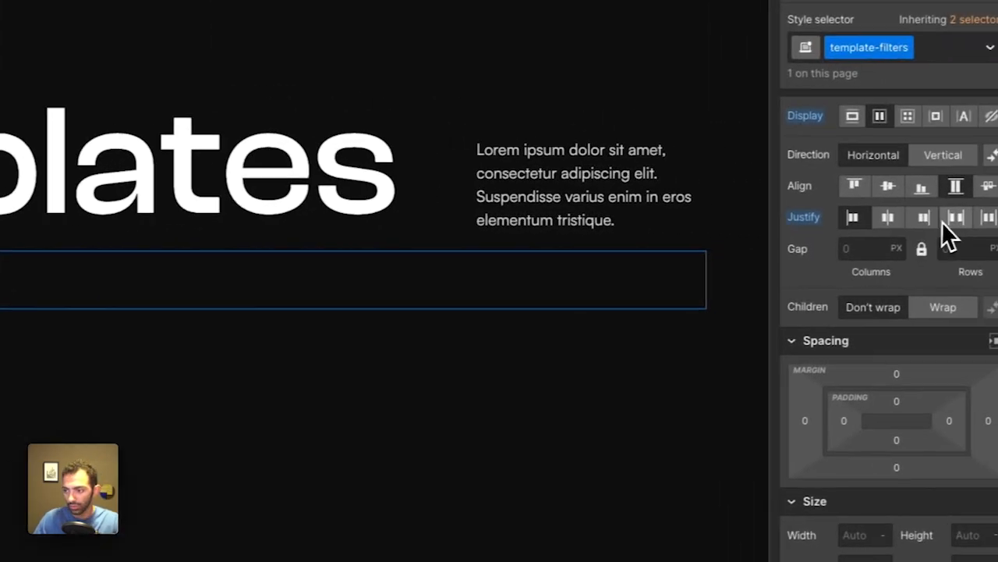
{"action": "left_click", "coordinate": [944, 220]}
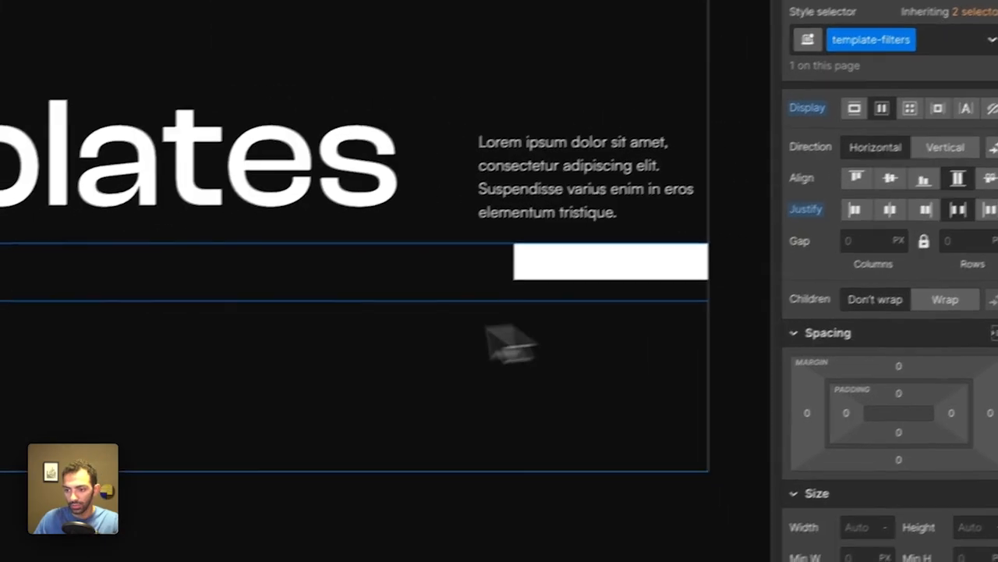
Step: Center-align the items in template-filters and set the Text Field's bottom margin to 0
{"action": "left_click", "coordinate": [937, 156]}
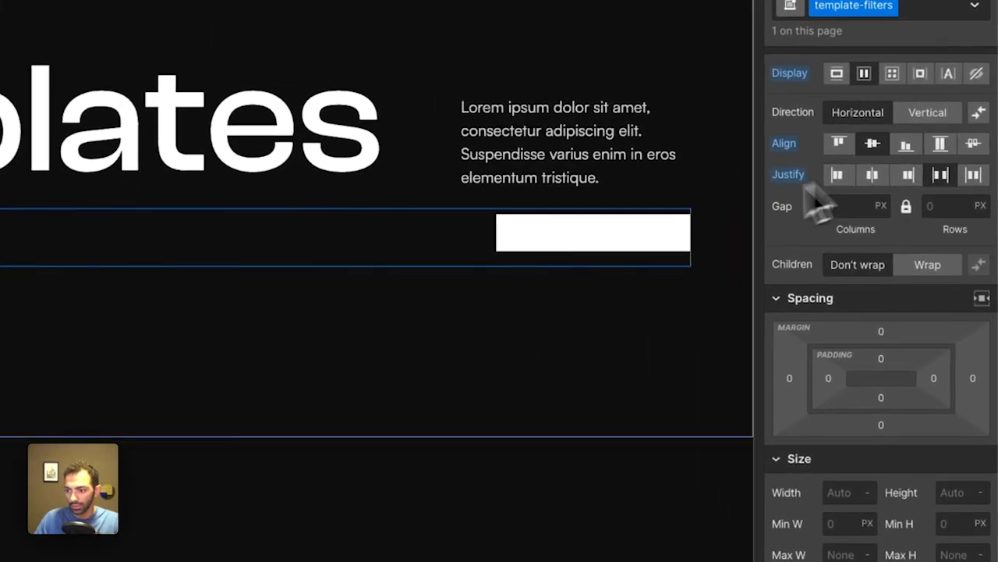
{"action": "left_click", "coordinate": [702, 244]}
{"action": "left_click", "coordinate": [883, 330]}
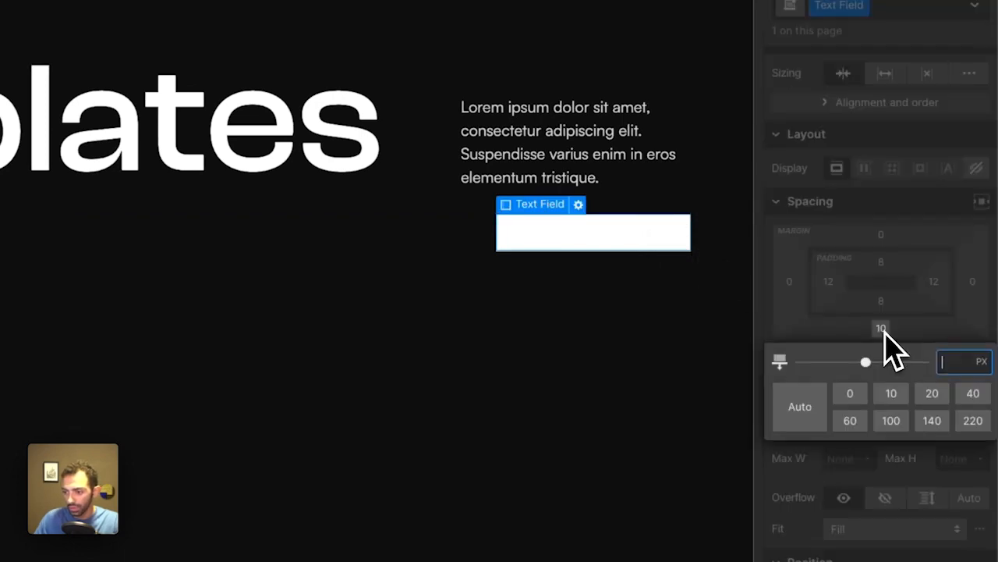
{"action": "key", "text": "Return"}
Step: Set the placeholder of the Text Field in template-filters to "Search"
{"action": "left_click", "coordinate": [314, 215]}
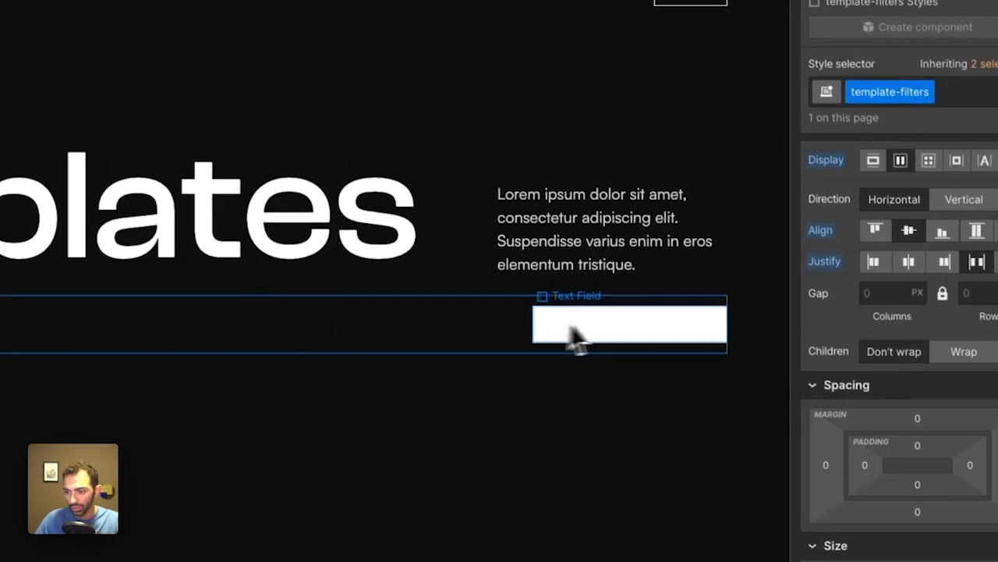
{"action": "left_click", "coordinate": [537, 240]}
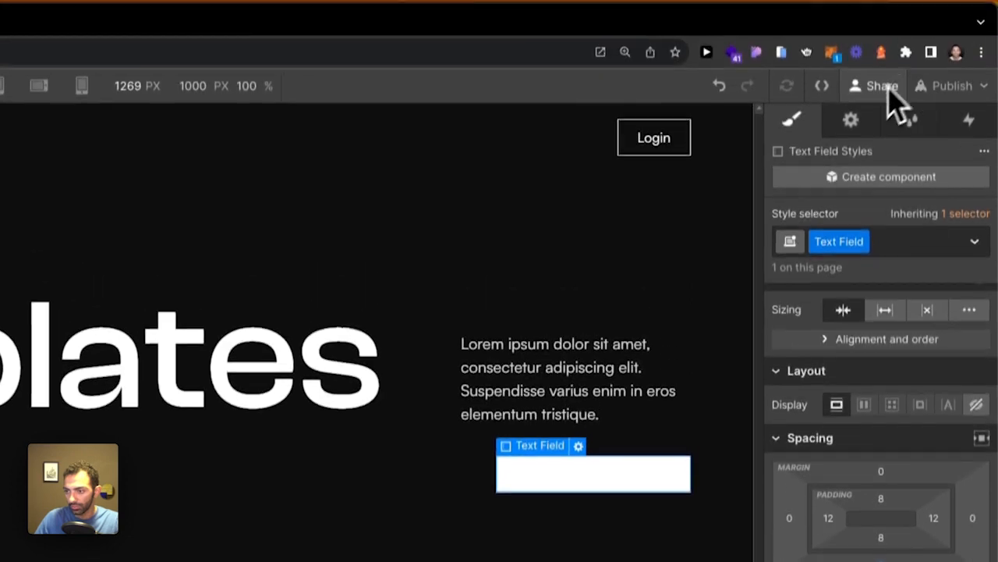
{"action": "left_click", "coordinate": [866, 62]}
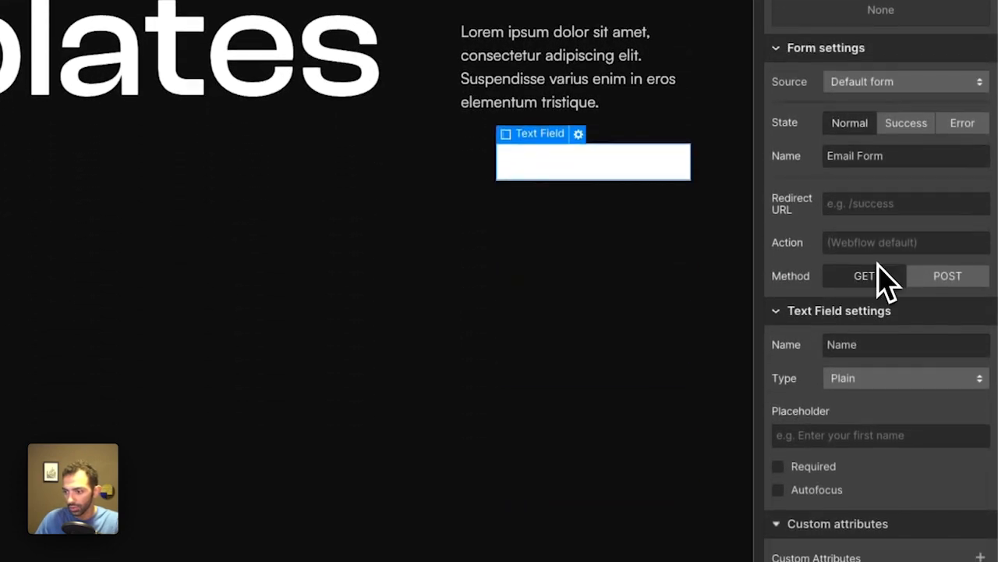
{"action": "left_click", "coordinate": [847, 435]}
{"action": "type", "text": "Search"}
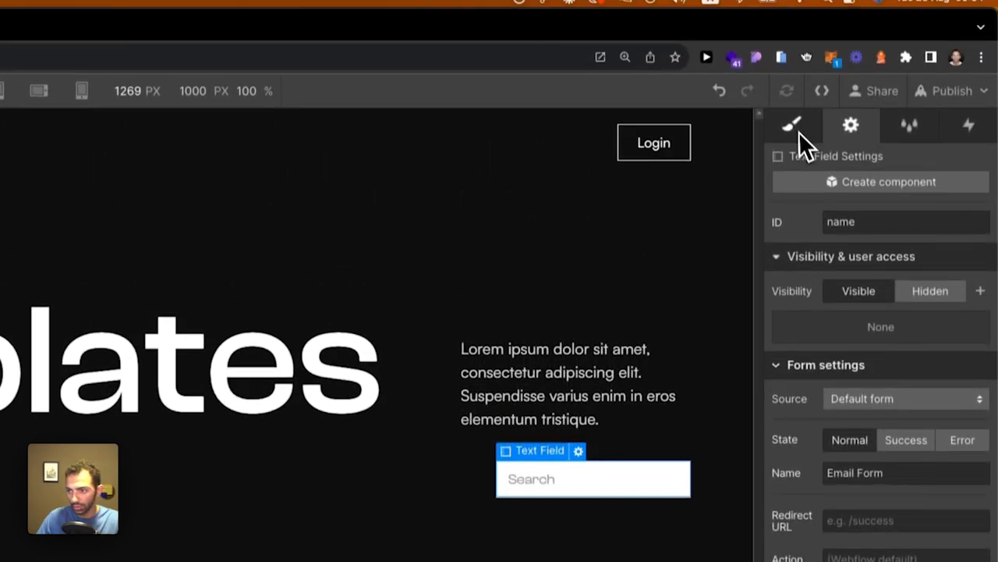
Step: Give the Text Field a 1 px solid white border and a fully transparent background
{"action": "left_click", "coordinate": [795, 127]}
{"action": "scroll", "coordinate": [844, 312], "scroll_direction": "down", "scroll_amount": 15}
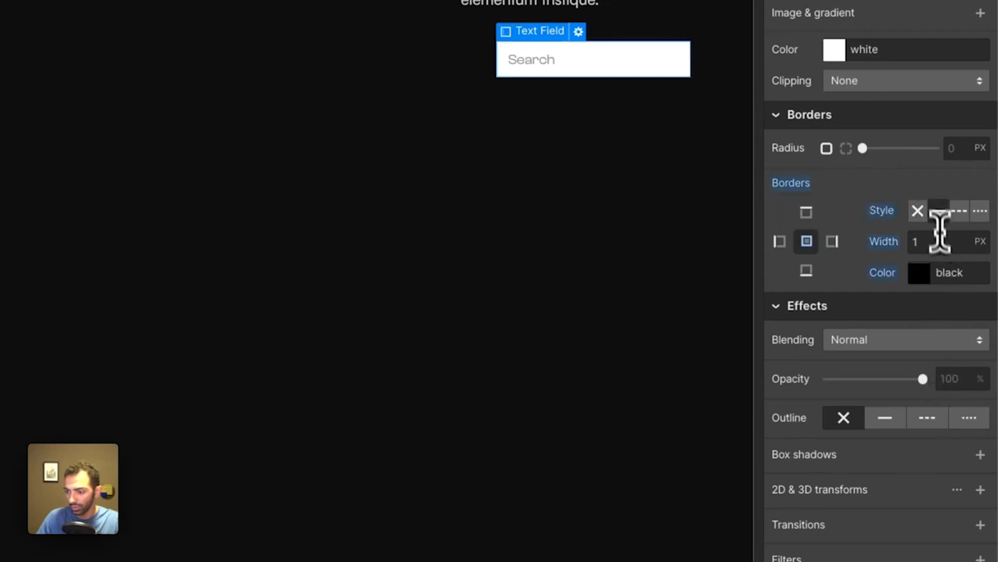
{"action": "left_click", "coordinate": [950, 273]}
{"action": "type", "text": "white"}
{"action": "key", "text": "Return"}
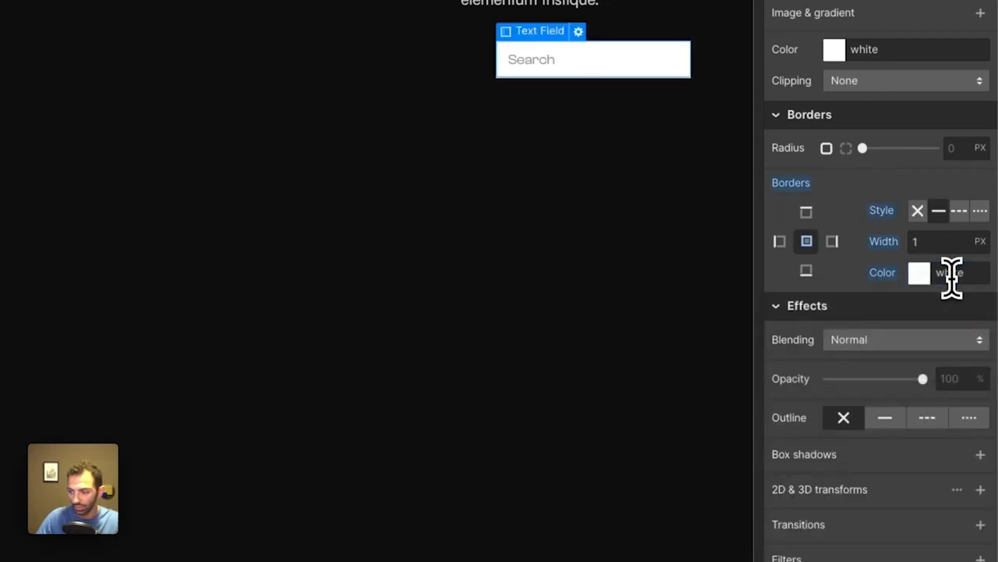
{"action": "left_click", "coordinate": [838, 53]}
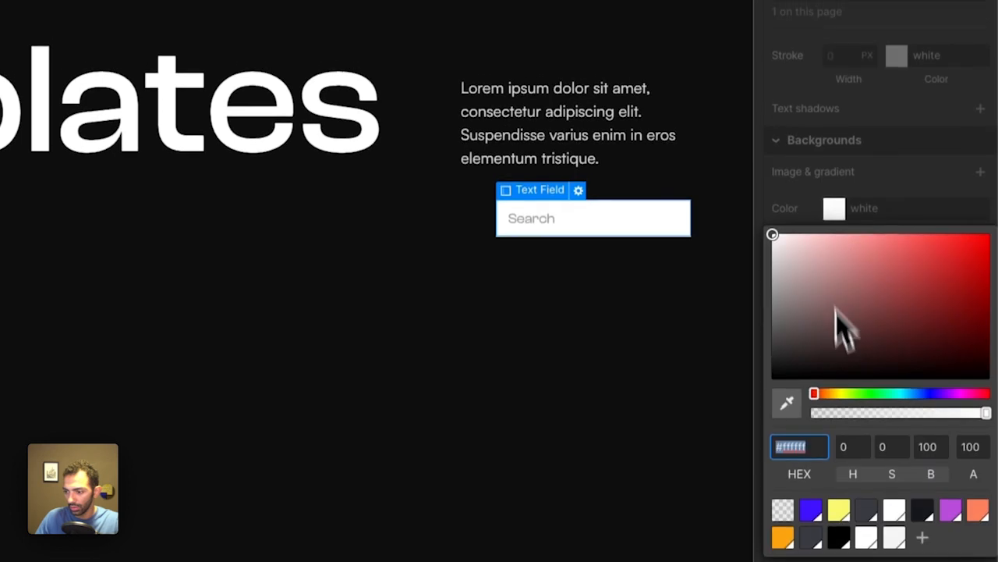
{"action": "left_click", "coordinate": [850, 254]}
{"action": "key", "text": "Escape"}
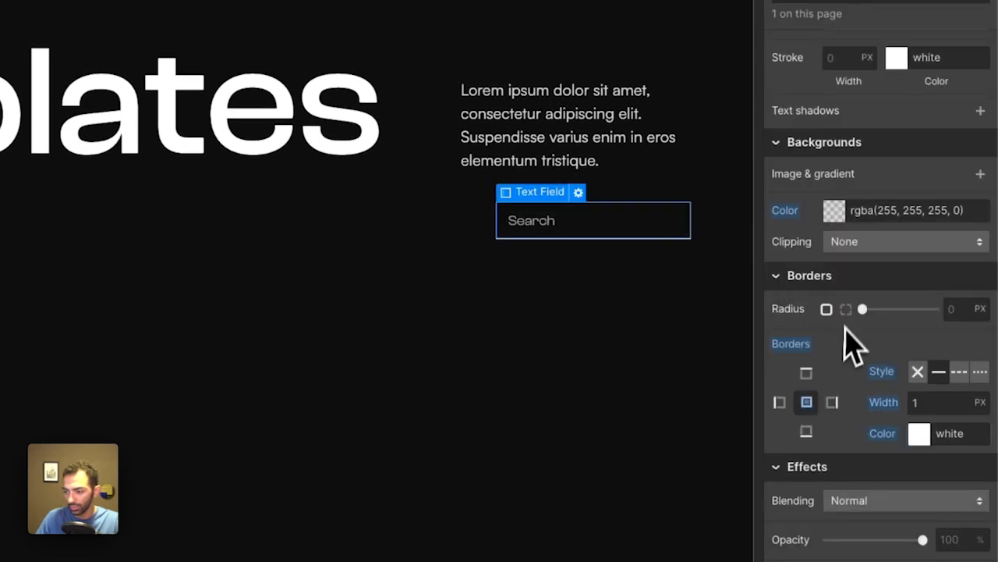
Step: Set the text colour of the Text Field to white
{"action": "scroll", "coordinate": [815, 234], "scroll_direction": "up", "scroll_amount": 10}
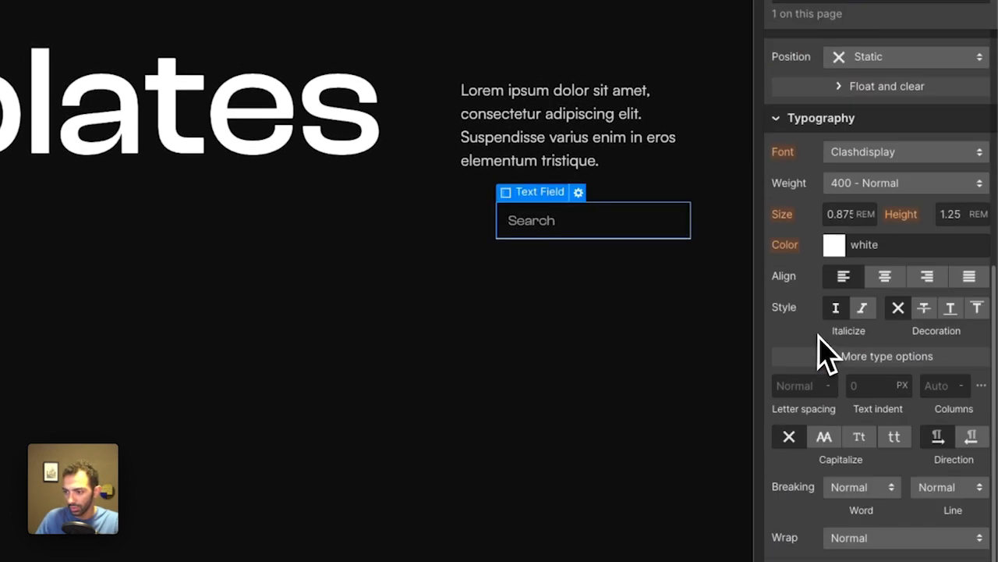
{"action": "left_click", "coordinate": [834, 278]}
{"action": "left_click", "coordinate": [528, 170]}
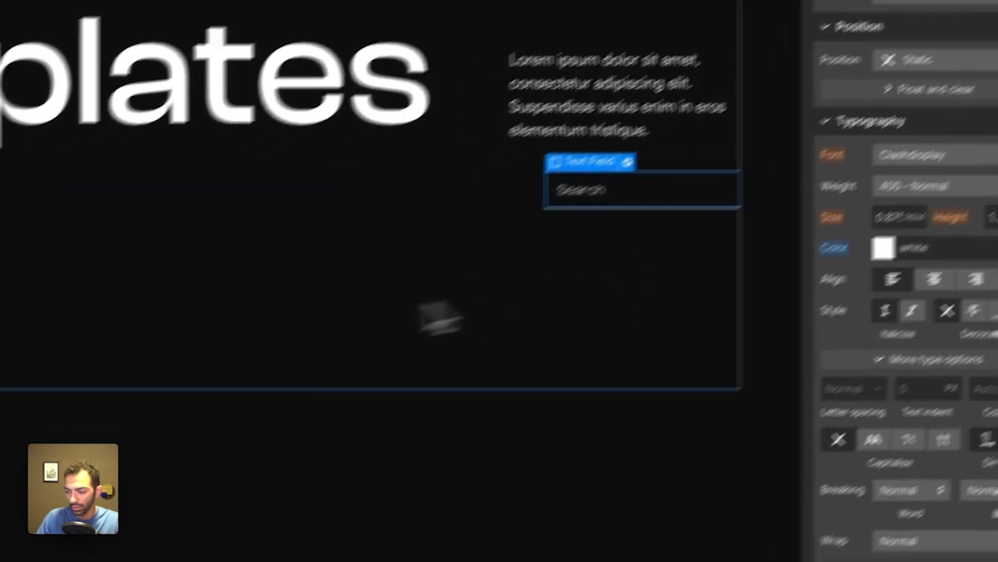
{"action": "left_click", "coordinate": [367, 347]}
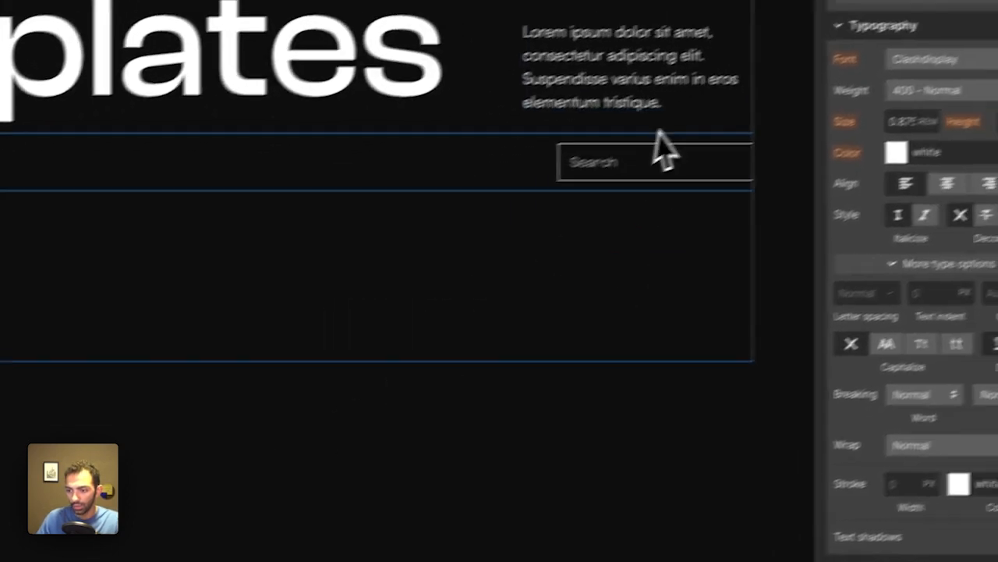
Step: Set the Text Field's left and right padding to 24 px and convert the value to rem by dividing by 16
{"action": "left_click", "coordinate": [749, 134]}
{"action": "scroll", "coordinate": [887, 259], "scroll_direction": "up", "scroll_amount": 6}
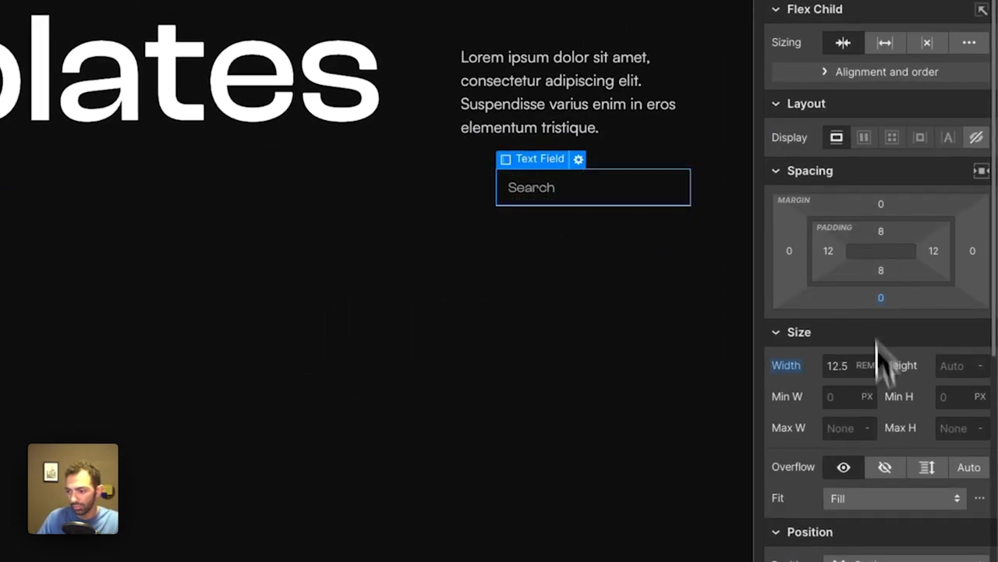
{"action": "left_click", "coordinate": [835, 260]}
{"action": "key", "text": "Return"}
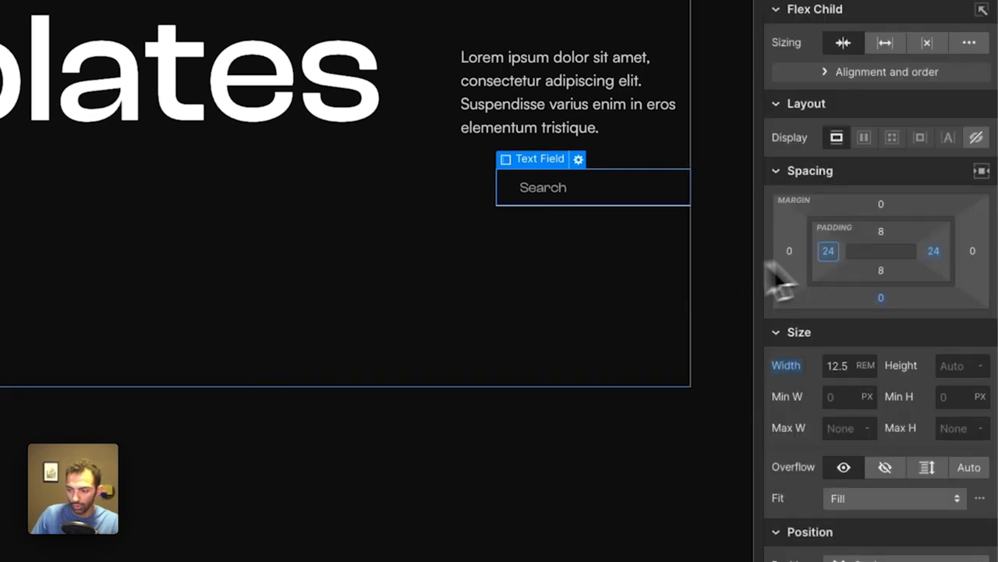
{"action": "left_click", "coordinate": [829, 250]}
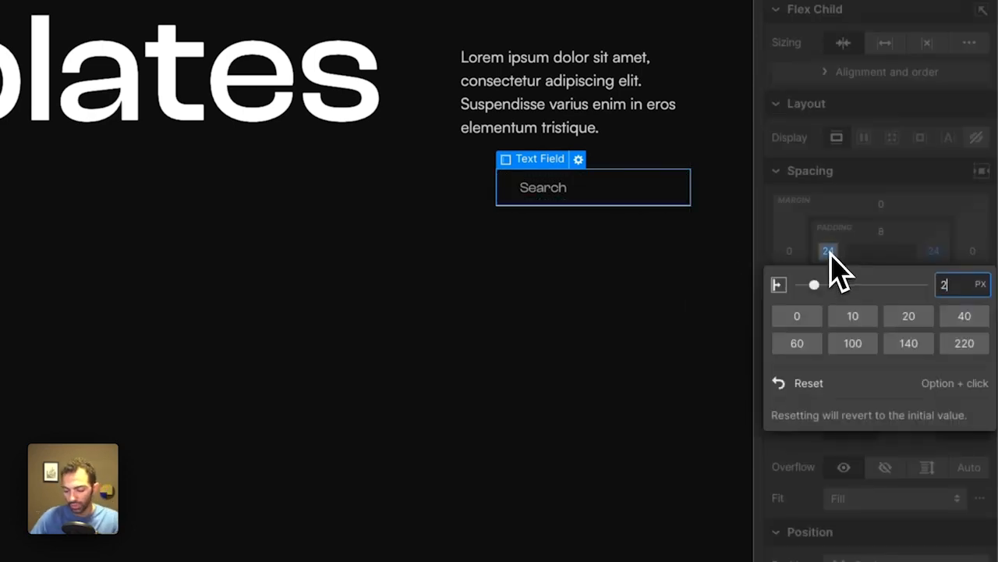
{"action": "type", "text": "/16rem"}
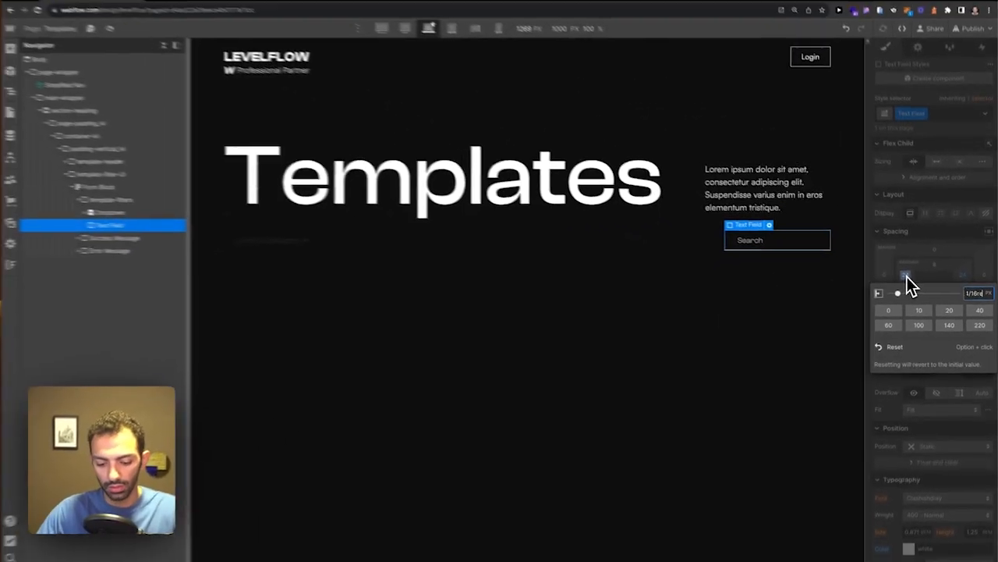
{"action": "key", "text": "Return"}
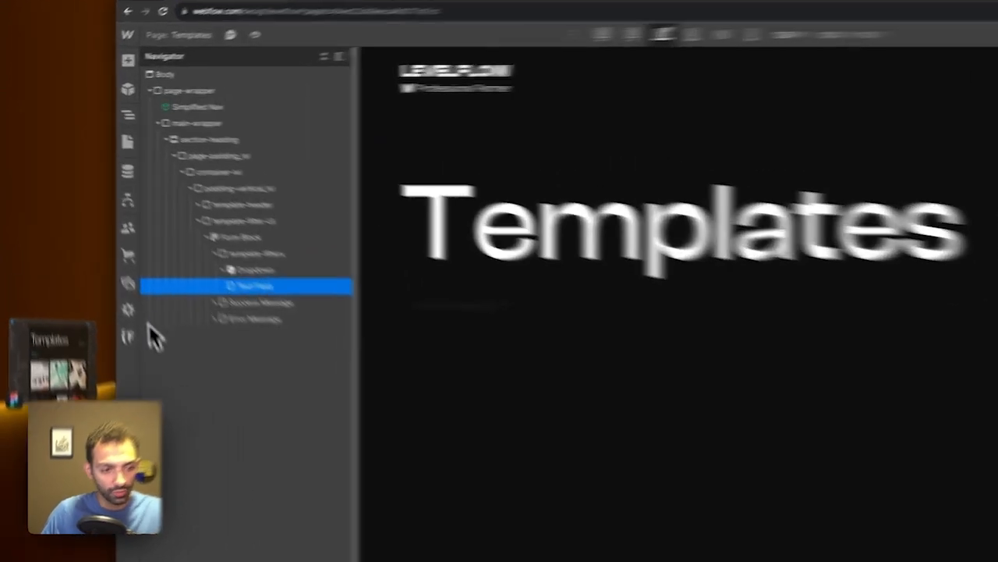
Step: View the Finsweet Client-First tools that include the PX to REM Calculator
{"action": "left_click", "coordinate": [92, 268]}
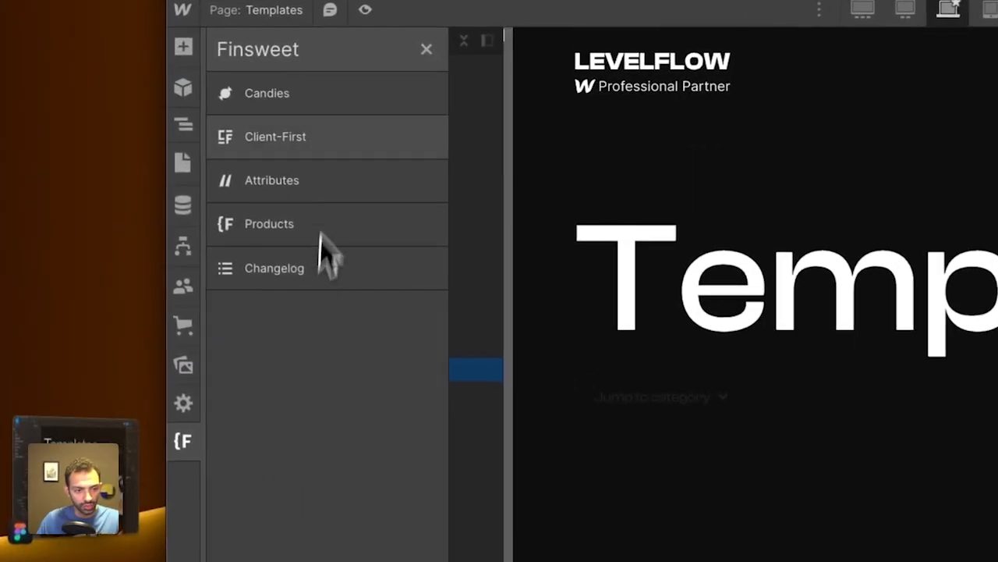
{"action": "left_click", "coordinate": [159, 111]}
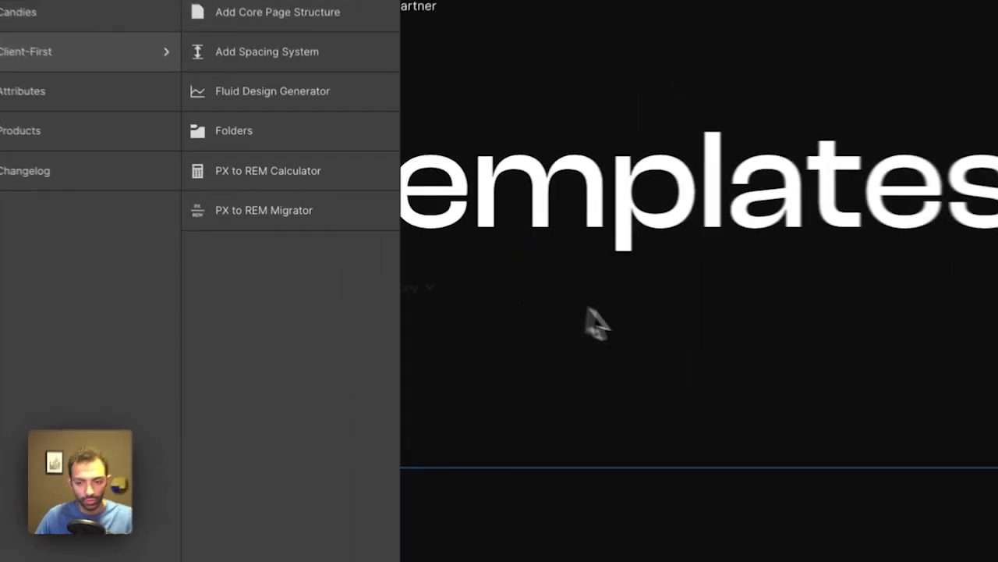
{"action": "left_click", "coordinate": [451, 257]}
Step: Set the text colour of the Dropdown Toggle in template-filters to white
{"action": "left_click", "coordinate": [727, 251]}
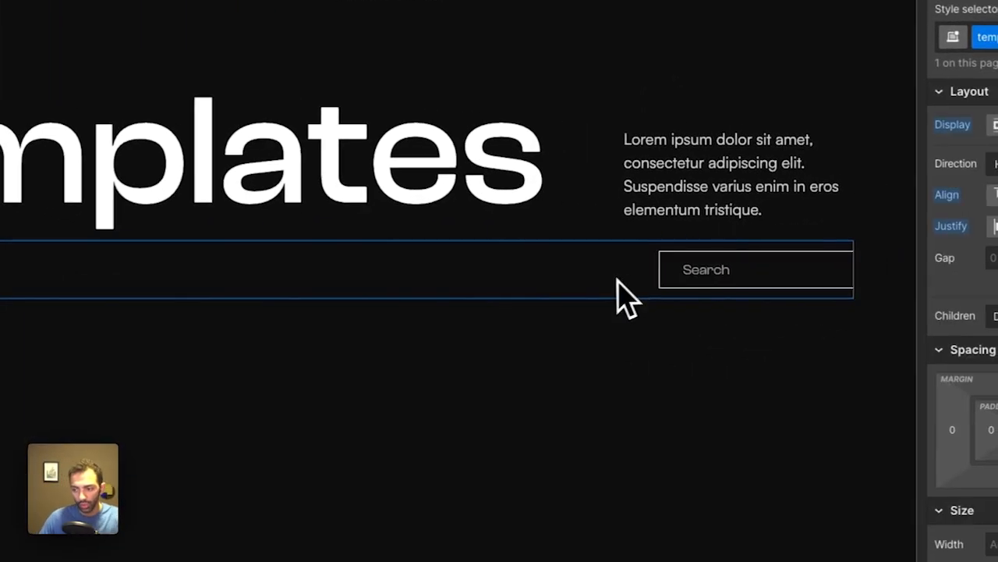
{"action": "left_click", "coordinate": [738, 277]}
{"action": "left_click", "coordinate": [599, 264]}
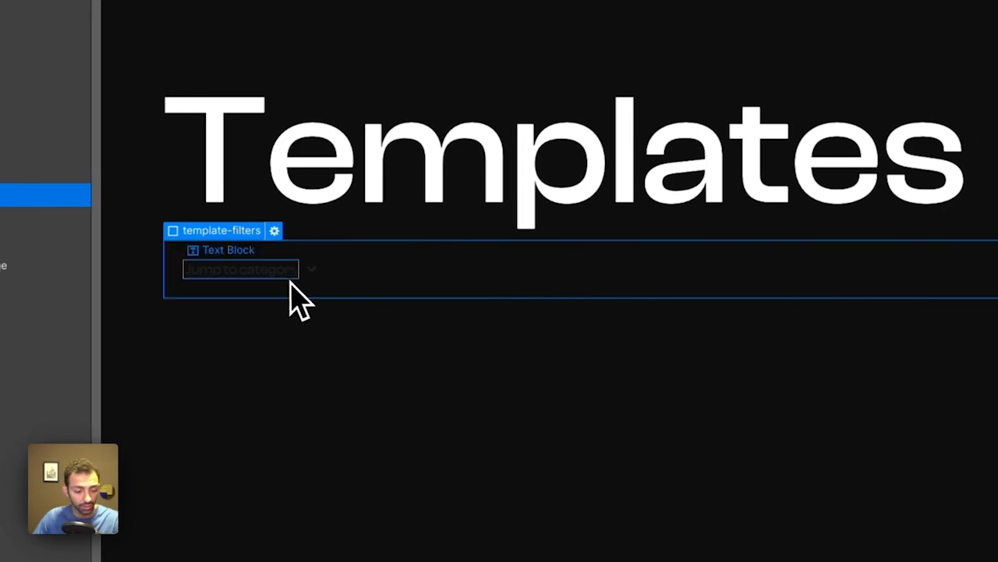
{"action": "left_click", "coordinate": [260, 273]}
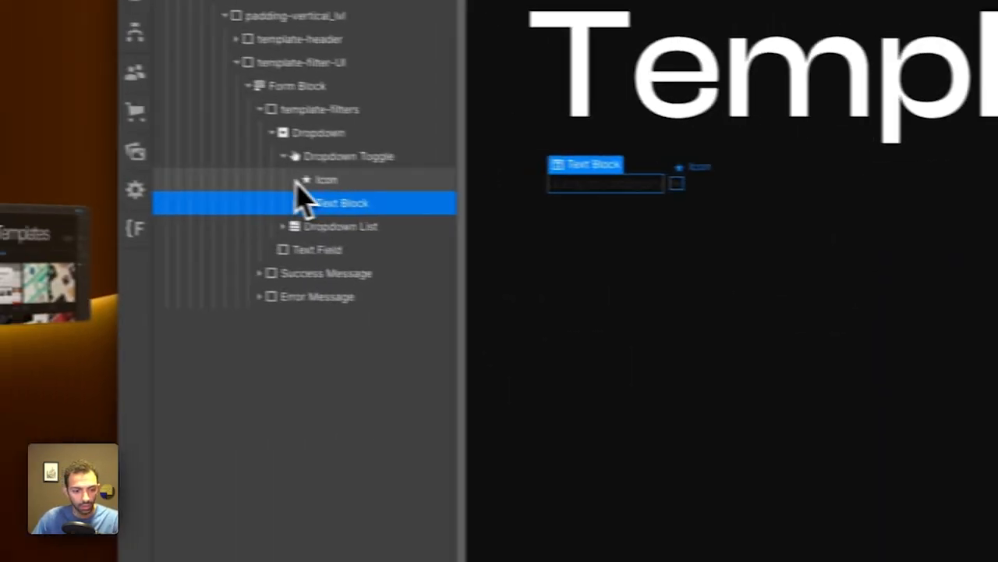
{"action": "left_click", "coordinate": [352, 157]}
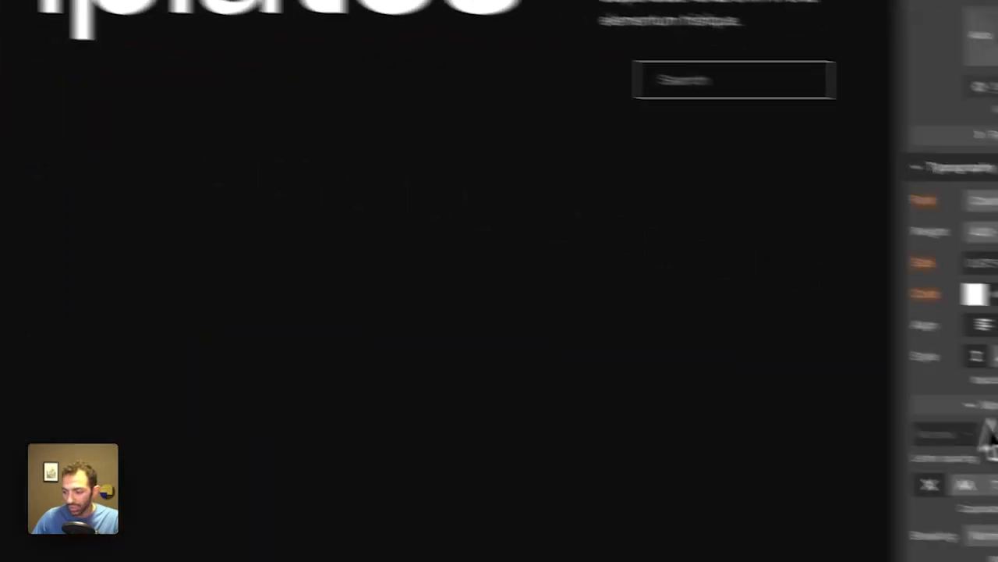
{"action": "left_click", "coordinate": [974, 294]}
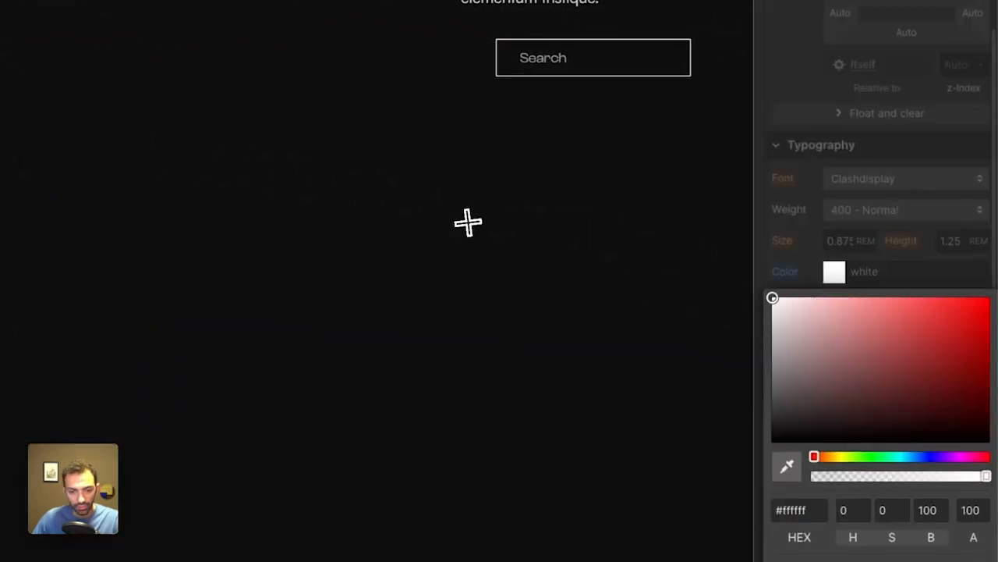
{"action": "left_click", "coordinate": [669, 272]}
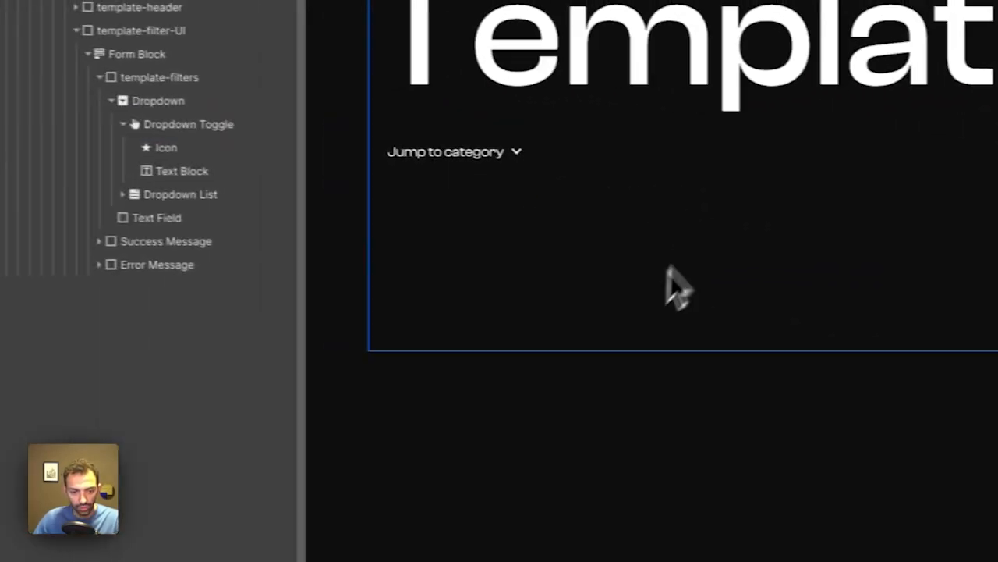
Step: Following the Figma design, add 1 px solid white top and bottom borders to template-filters and remove the Text Field's border
{"action": "left_click", "coordinate": [691, 153]}
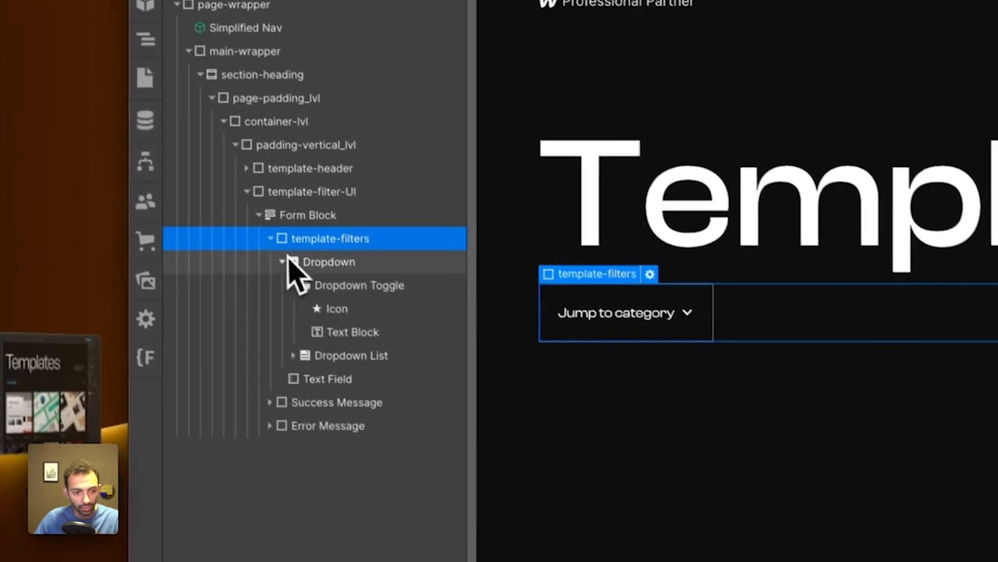
{"action": "left_click", "coordinate": [138, 102]}
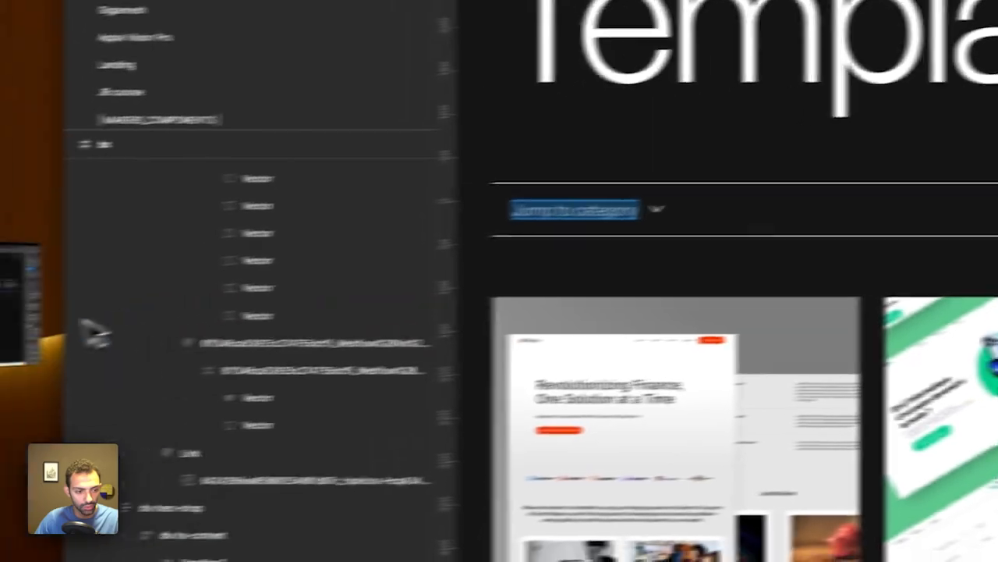
{"action": "left_click", "coordinate": [24, 316]}
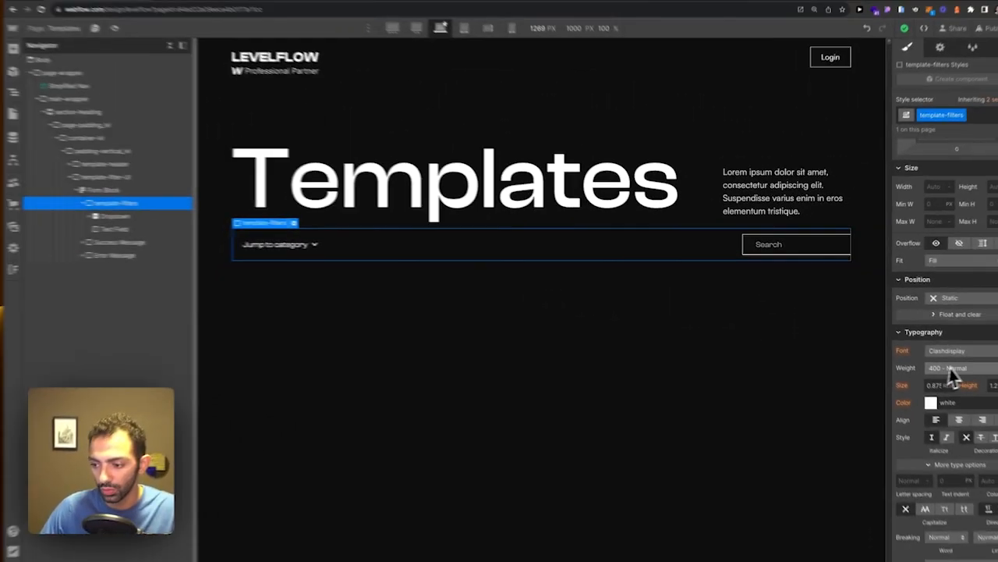
{"action": "scroll", "coordinate": [924, 366], "scroll_direction": "down", "scroll_amount": 5}
{"action": "scroll", "coordinate": [925, 367], "scroll_direction": "down", "scroll_amount": 1}
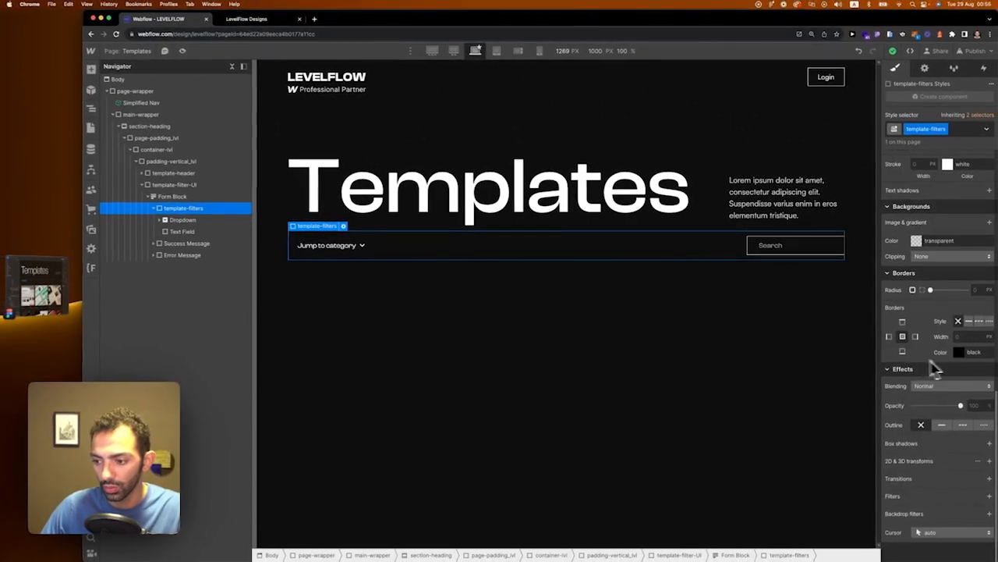
{"action": "left_click", "coordinate": [956, 351]}
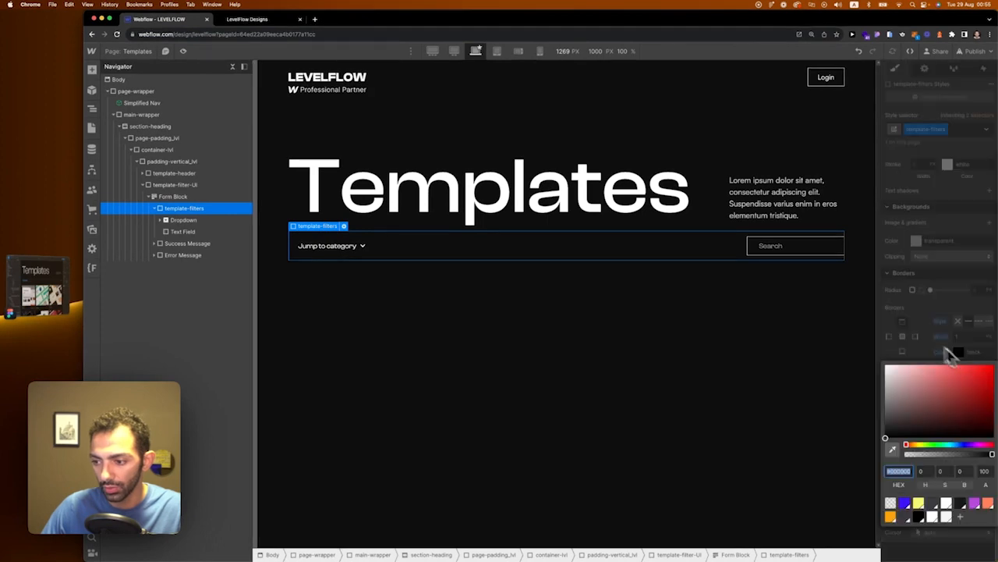
{"action": "key", "text": "Escape"}
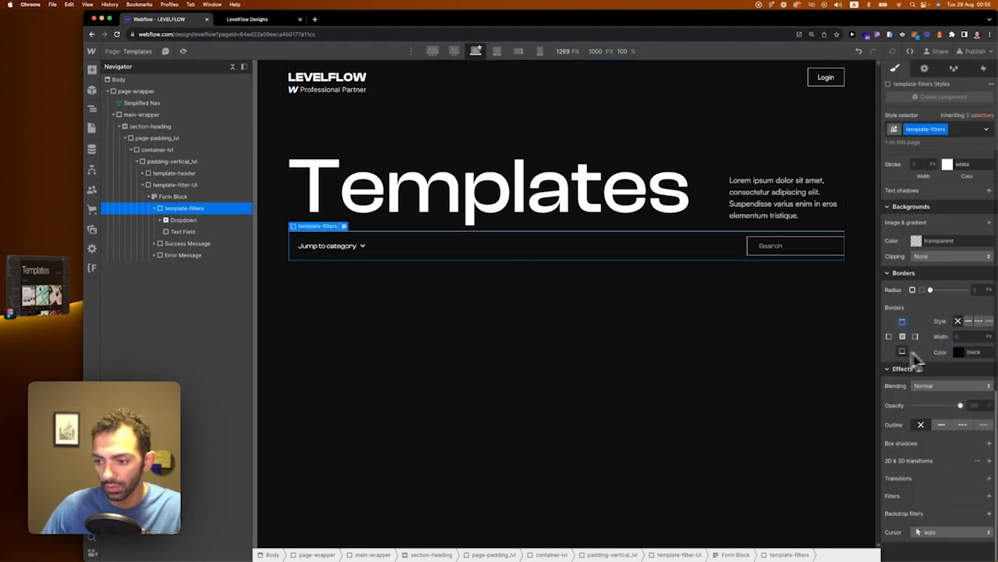
{"action": "left_click", "coordinate": [965, 352]}
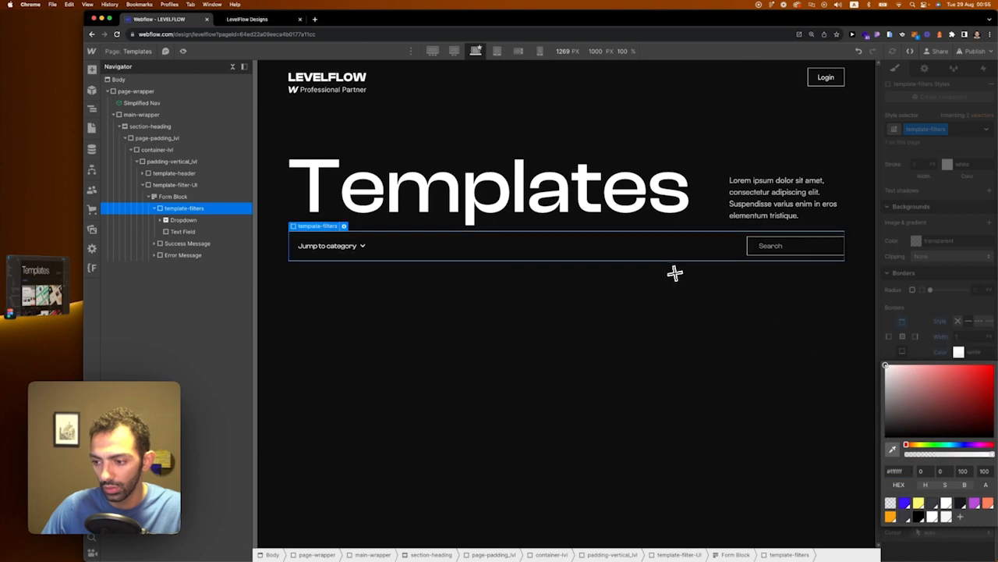
{"action": "key", "text": "Escape"}
{"action": "left_click", "coordinate": [687, 479]}
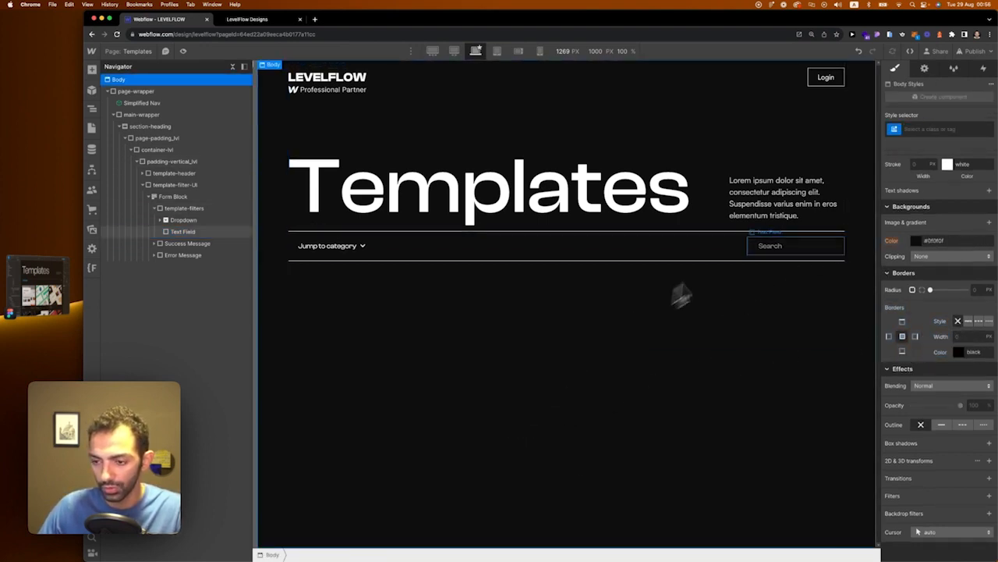
{"action": "left_click", "coordinate": [716, 423]}
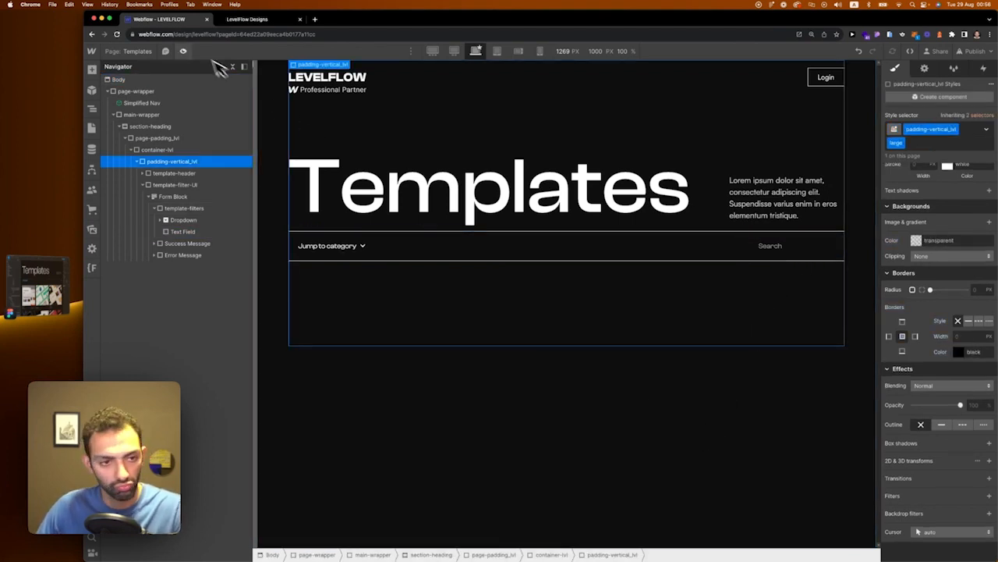
Step: Preview the page and try the search field with the sample text "fdfdfd"
{"action": "left_click", "coordinate": [183, 51]}
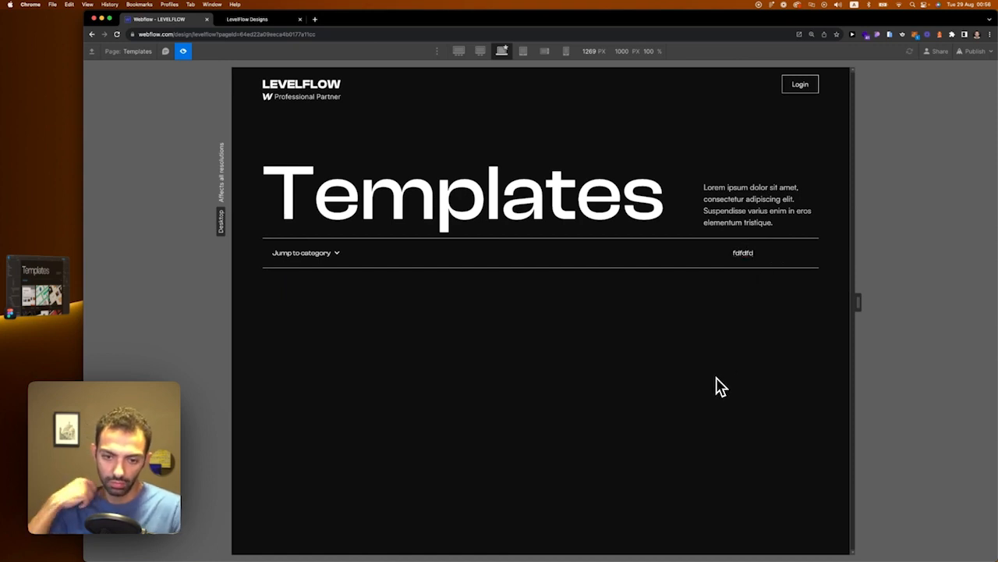
{"action": "left_click", "coordinate": [183, 50]}
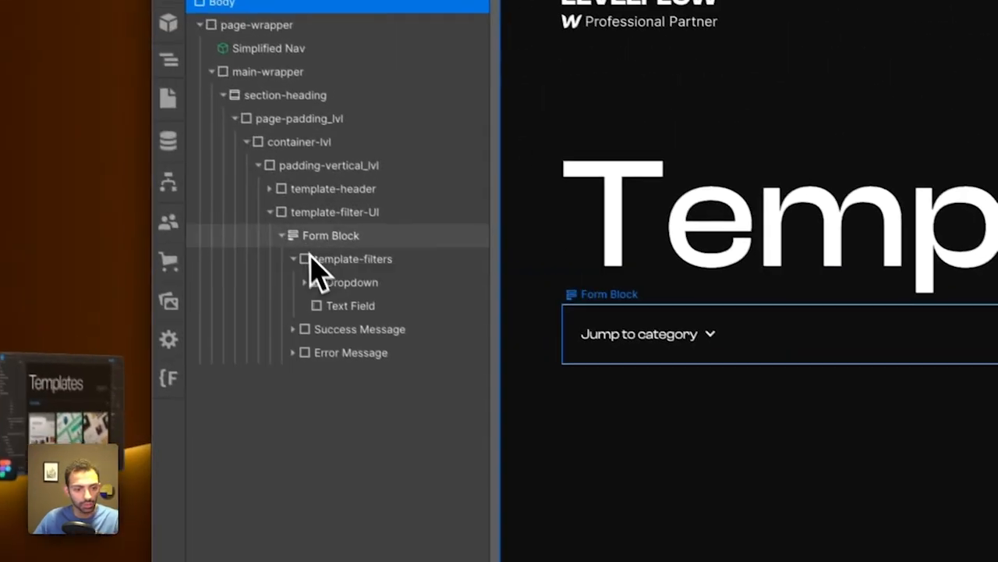
Step: Add the margin-top combo class to template-filter-UI and set its top margin to leave space beneath the template header
{"action": "left_click", "coordinate": [140, 143]}
{"action": "left_click", "coordinate": [173, 146]}
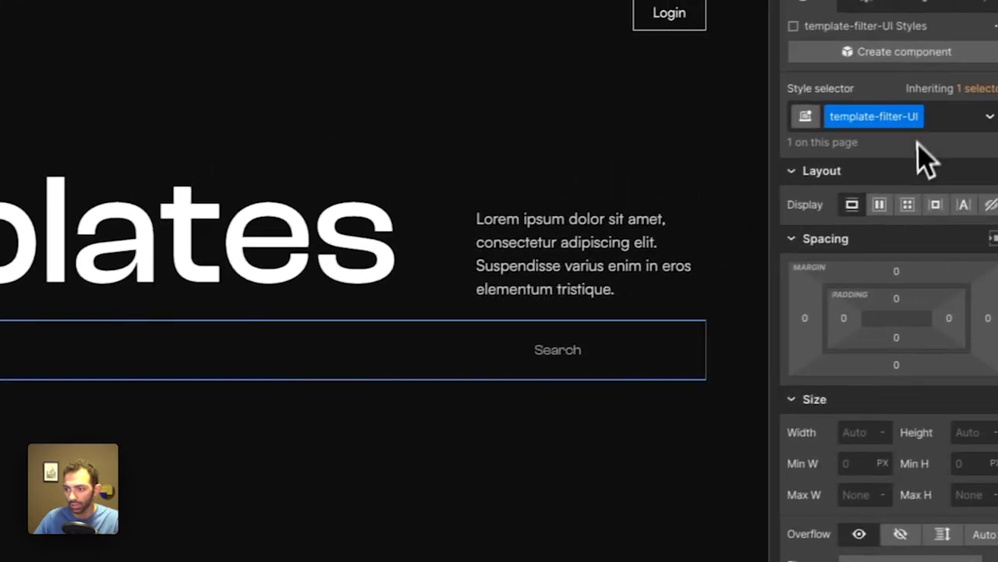
{"action": "left_click", "coordinate": [934, 119]}
{"action": "type", "text": "margin"}
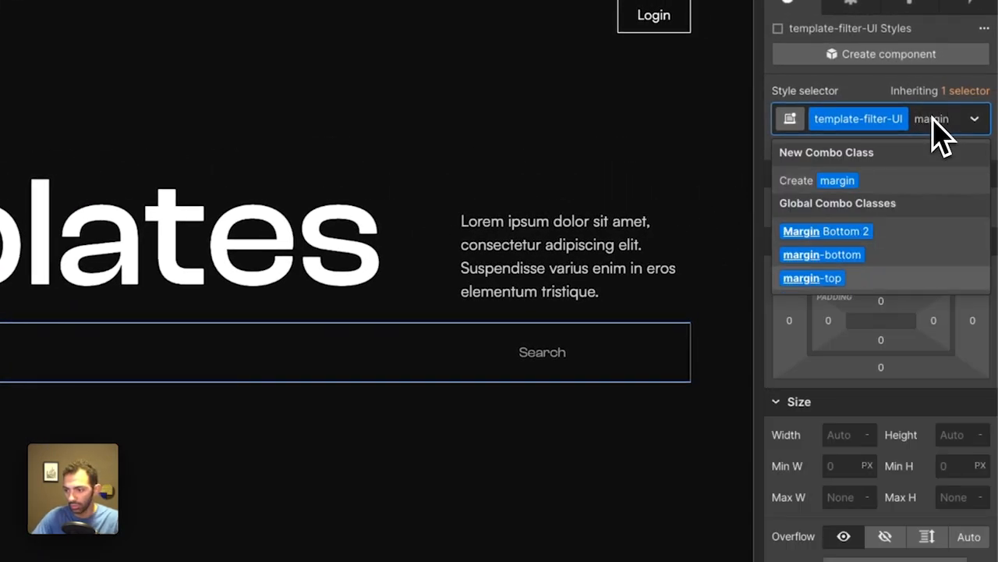
{"action": "key", "text": "Return"}
{"action": "left_click", "coordinate": [883, 303]}
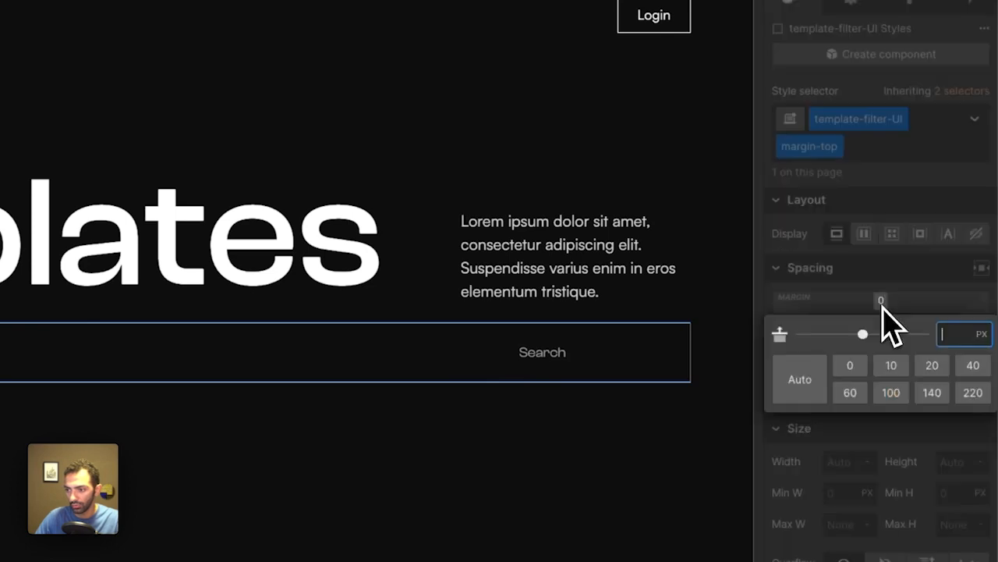
{"action": "key", "text": "Return"}
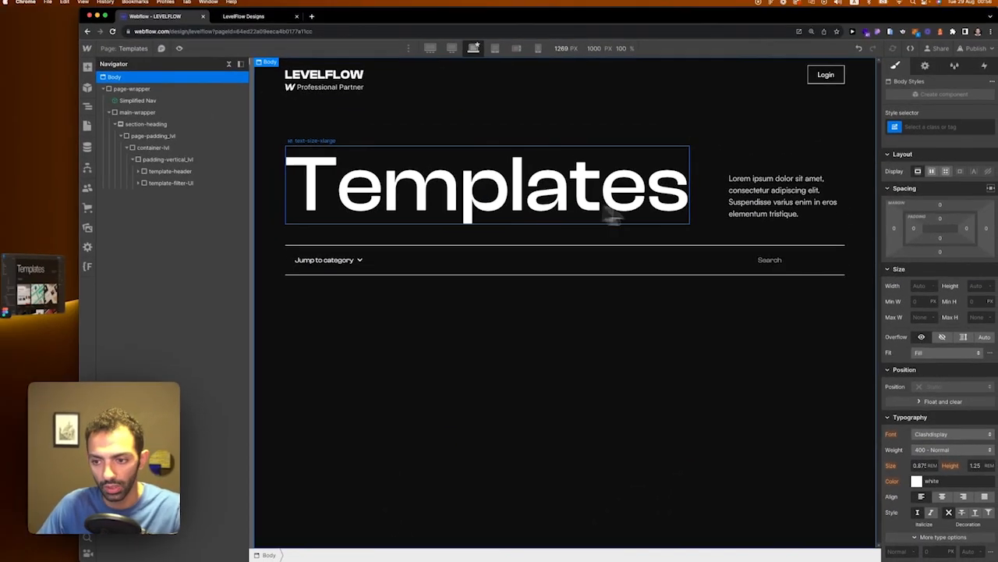
Step: Show the menu of the category Dropdown Toggle through its settings to check the list of links
{"action": "left_click", "coordinate": [707, 254]}
{"action": "left_click", "coordinate": [581, 402]}
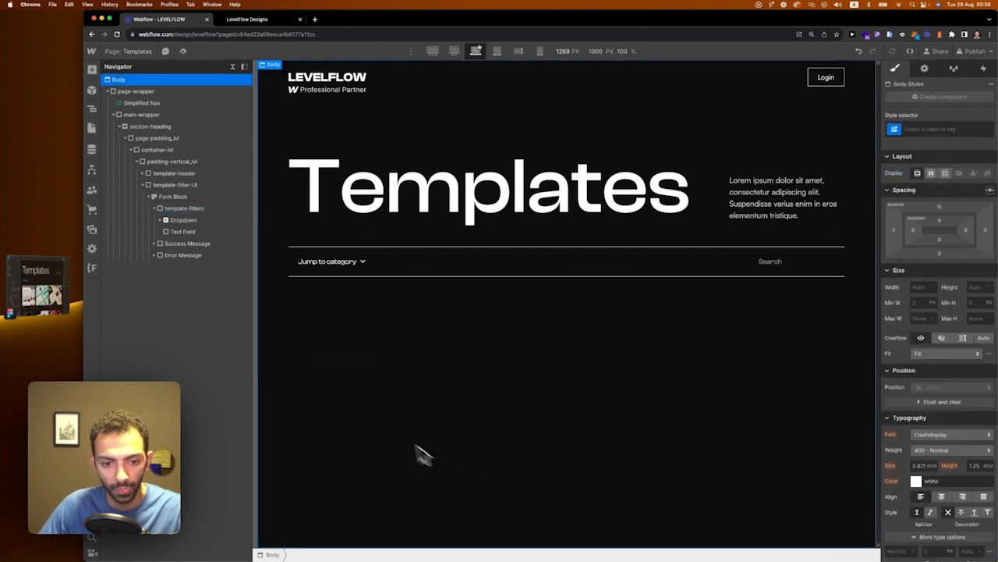
{"action": "left_click", "coordinate": [364, 264]}
{"action": "left_click", "coordinate": [924, 69]}
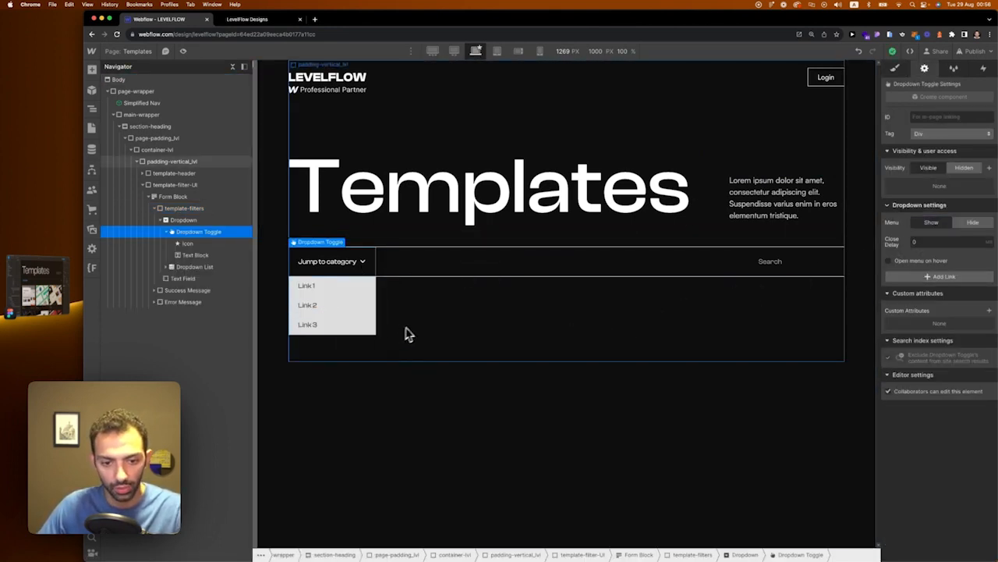
{"action": "left_click", "coordinate": [572, 312]}
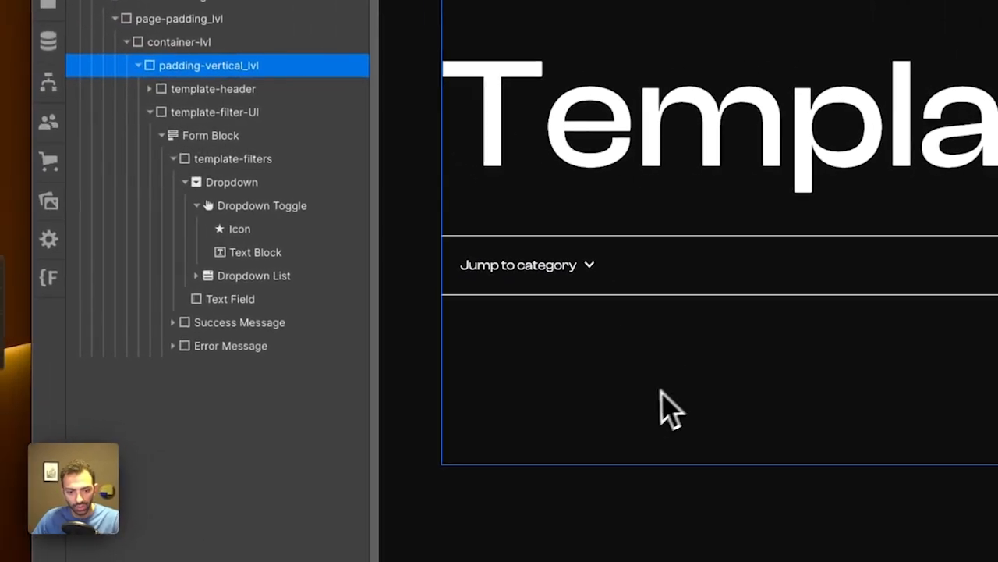
{"action": "left_click", "coordinate": [423, 407]}
{"action": "left_click", "coordinate": [562, 429]}
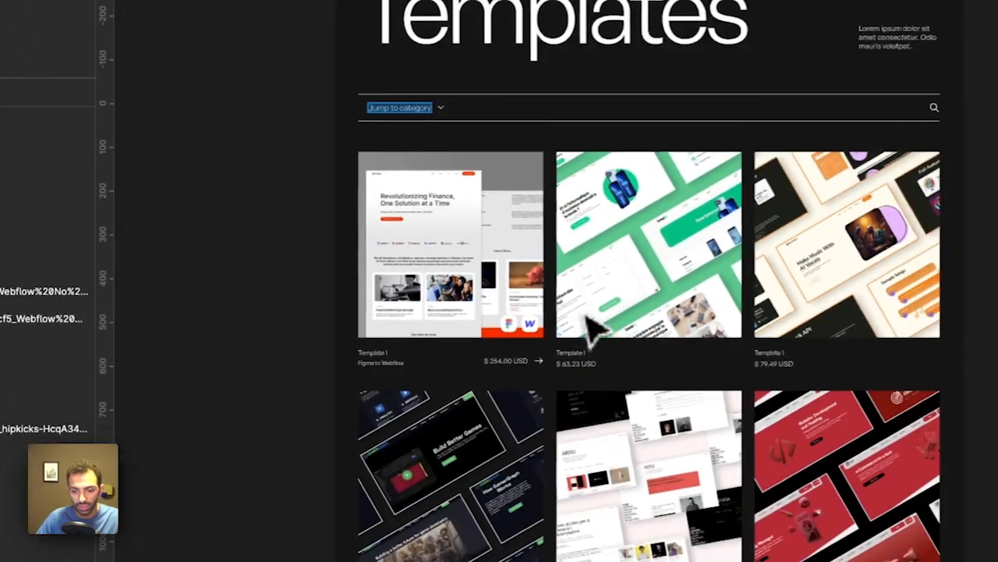
Step: Switch to the Figma design and inspect the template cards' sizes and the spacing between them in the grid
{"action": "scroll", "coordinate": [628, 370], "scroll_direction": "up", "scroll_amount": 5, "text": "ctrl"}
{"action": "scroll", "coordinate": [702, 392], "scroll_direction": "up", "scroll_amount": 2, "text": "ctrl"}
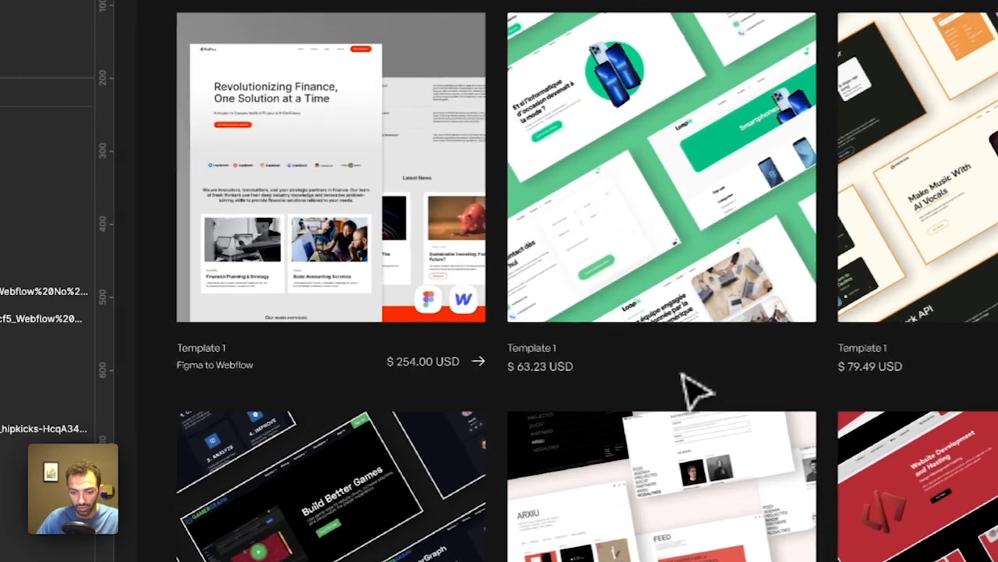
{"action": "left_click_drag", "start_coordinate": [648, 380], "coordinate": [611, 351]}
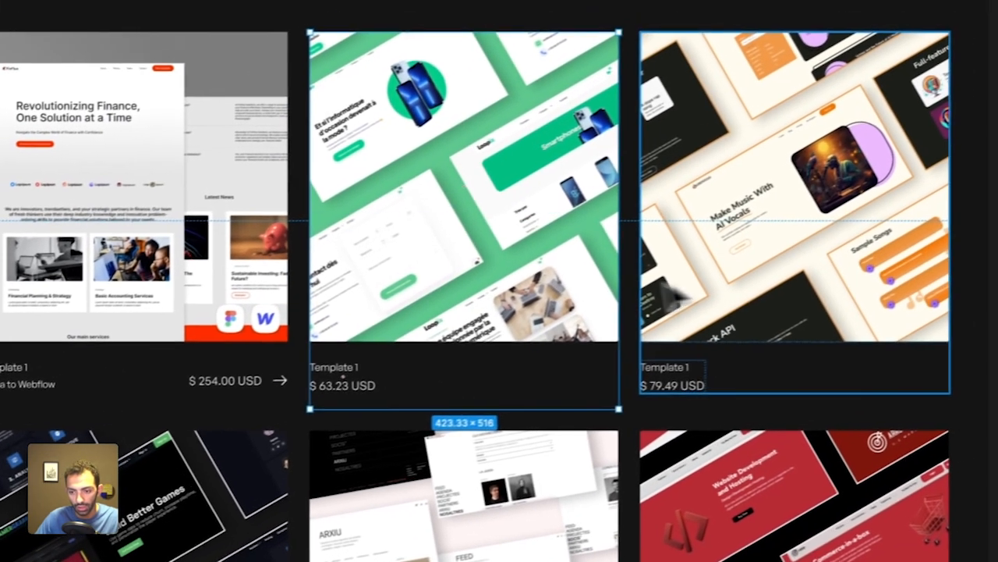
{"action": "left_click", "coordinate": [665, 287]}
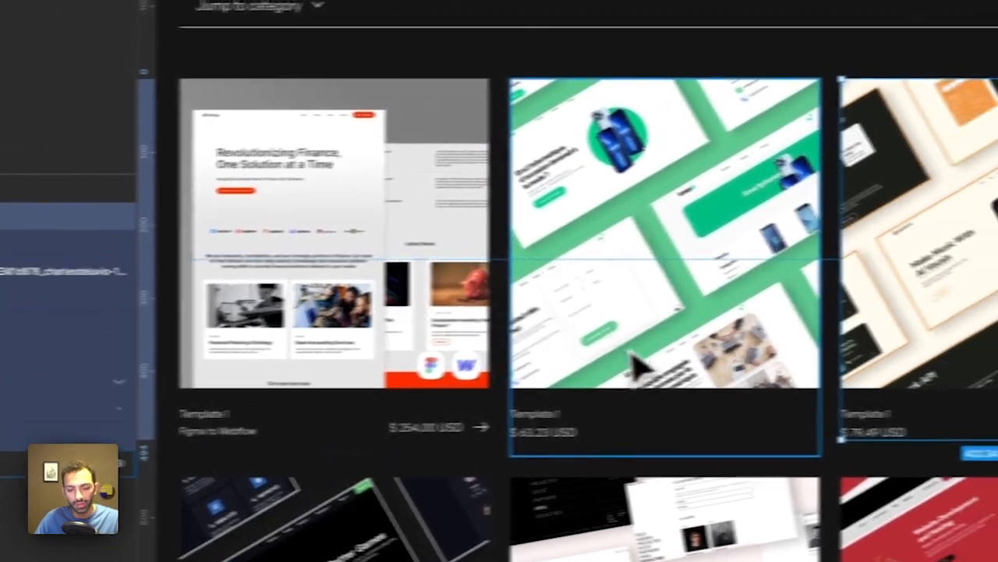
{"action": "left_click", "coordinate": [565, 347]}
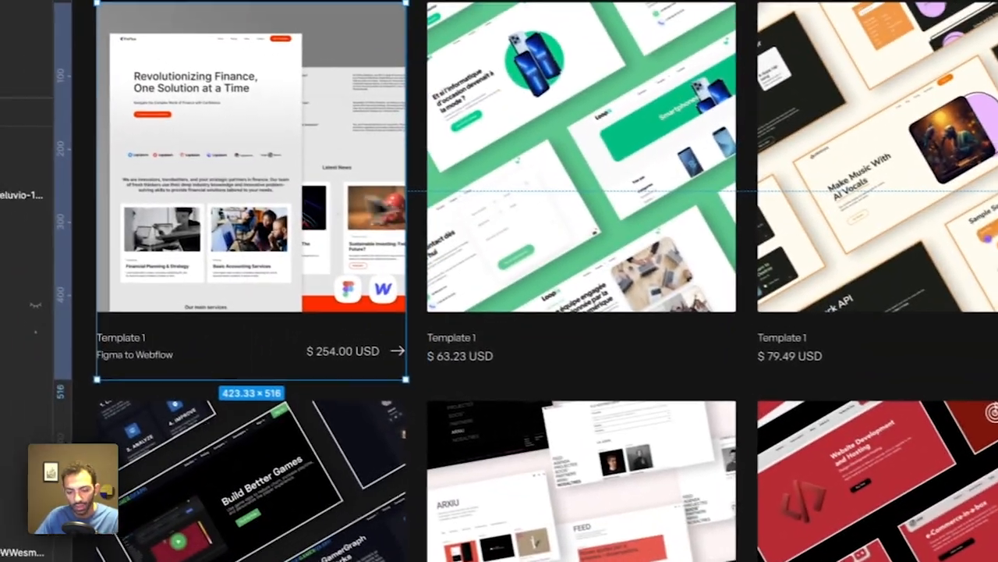
{"action": "left_click", "coordinate": [581, 226]}
{"action": "left_click", "coordinate": [940, 238]}
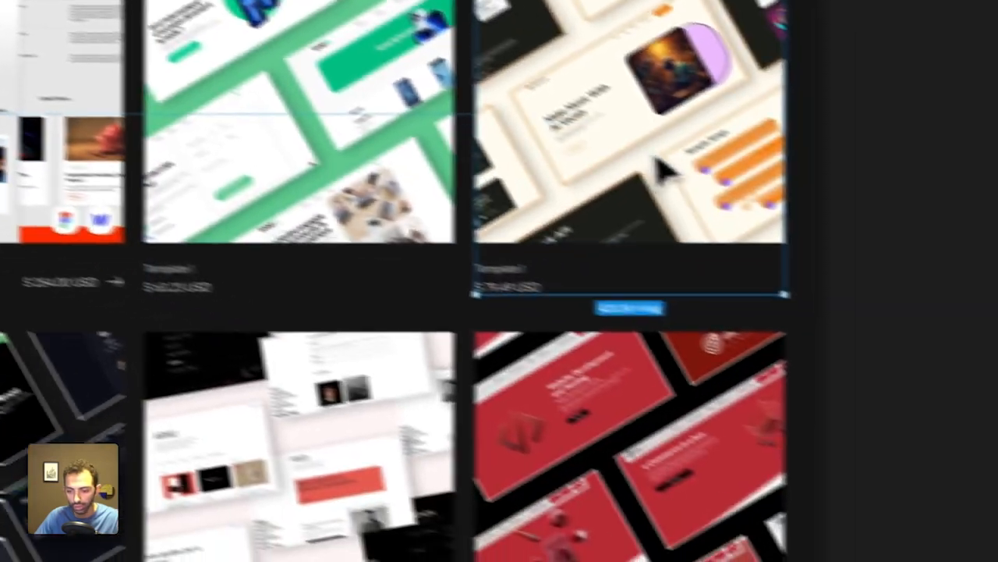
{"action": "left_click", "coordinate": [886, 530]}
{"action": "left_click", "coordinate": [546, 538]}
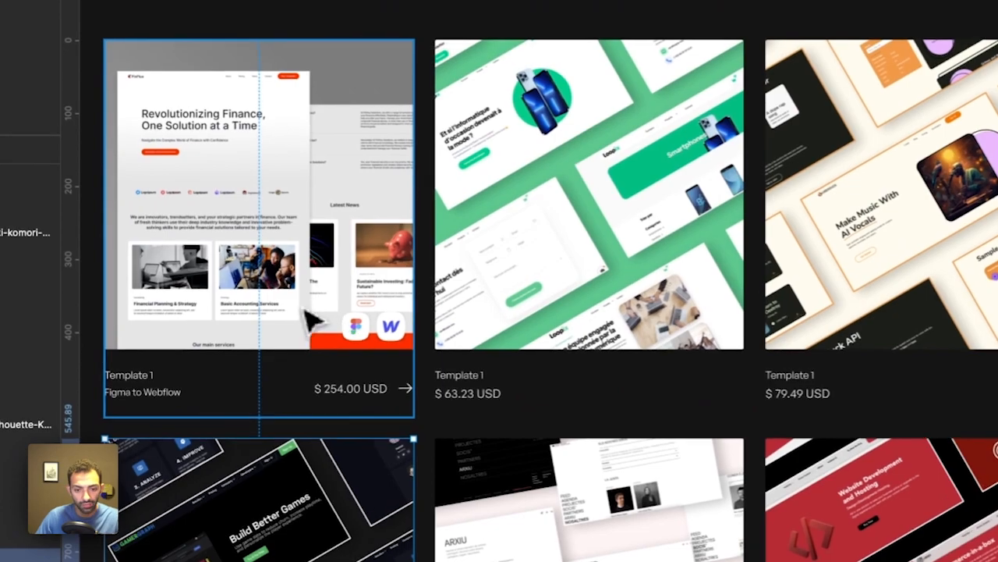
{"action": "left_click", "coordinate": [311, 318]}
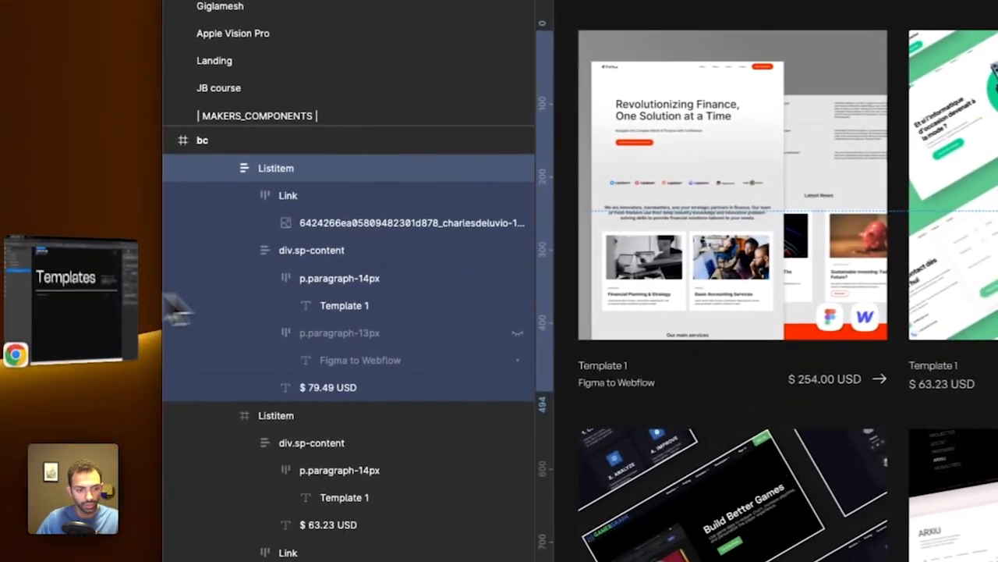
Step: Back in Webflow, add a Div Block below template-filter-UI inside padding-vertical_lvl and give it the class template-collection
{"action": "left_click", "coordinate": [88, 337]}
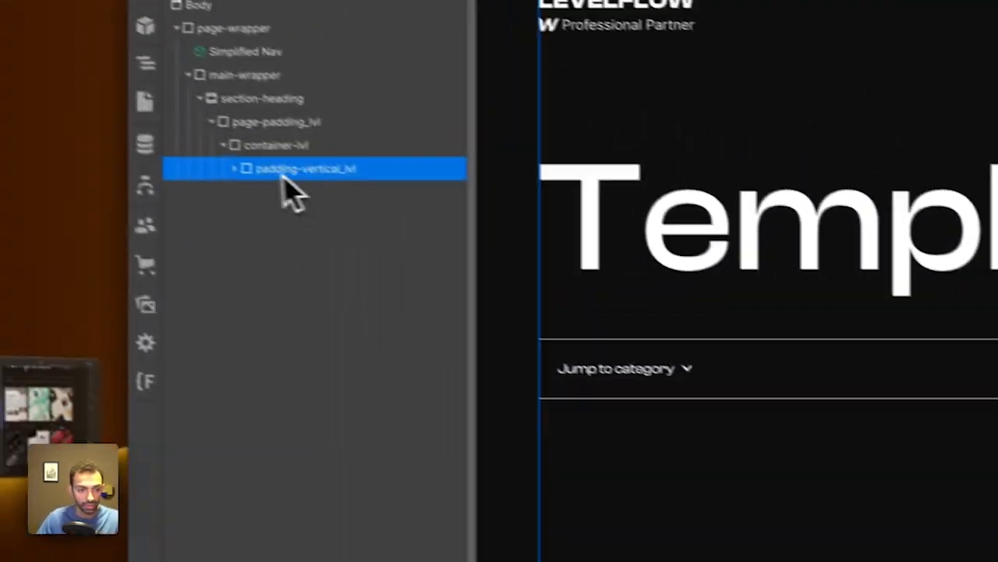
{"action": "left_click", "coordinate": [235, 169]}
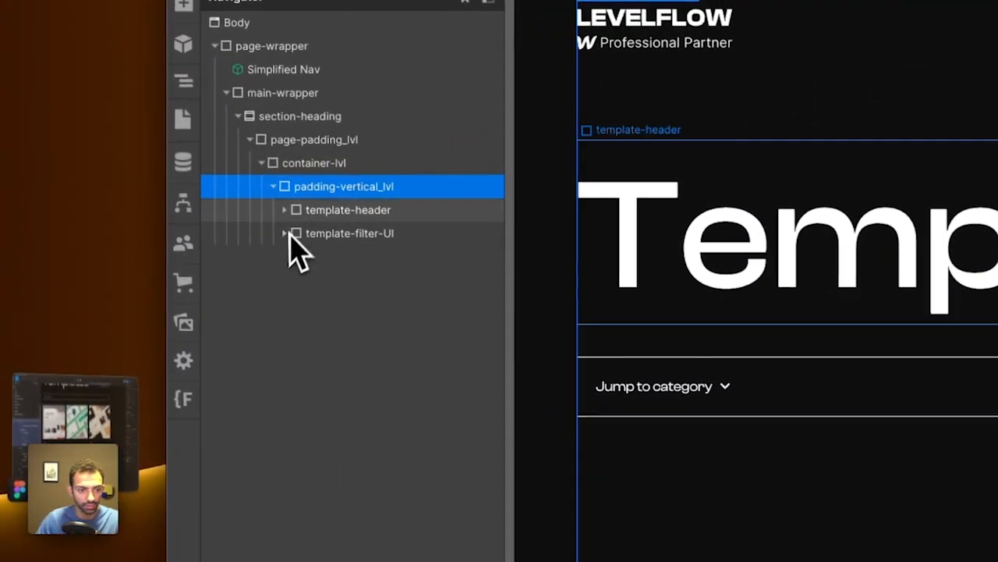
{"action": "left_click", "coordinate": [270, 344]}
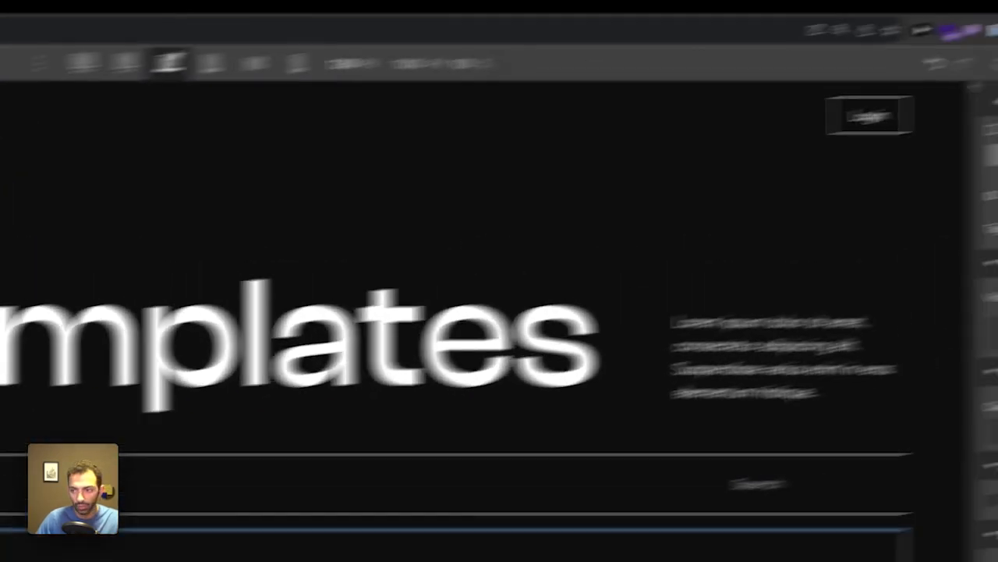
{"action": "key", "text": "s"}
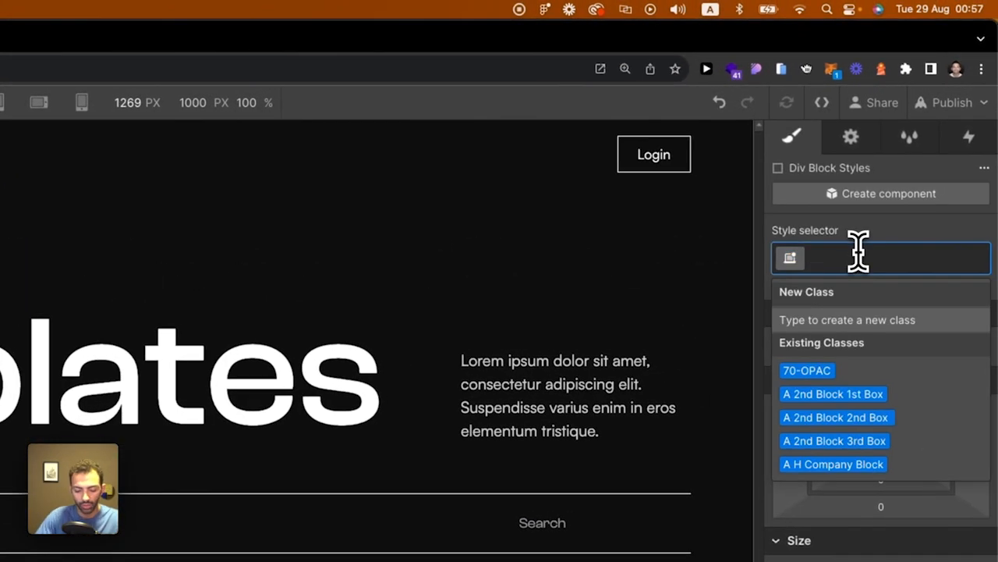
{"action": "type", "text": "template-co"}
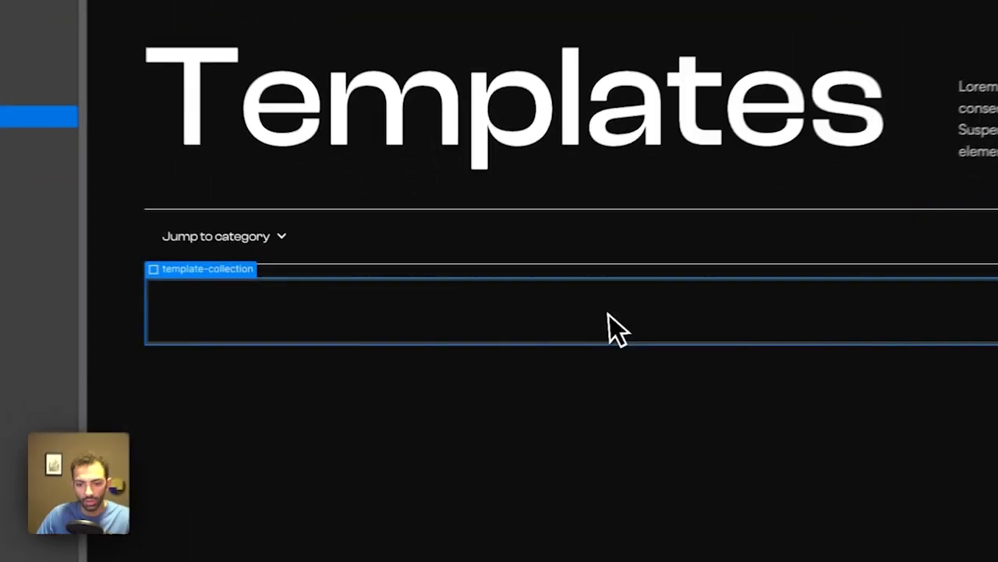
Step: Add a Div Block with the class template-grid inside template-collection and lay it out as a grid with three 1fr columns
{"action": "type", "text": "a"}
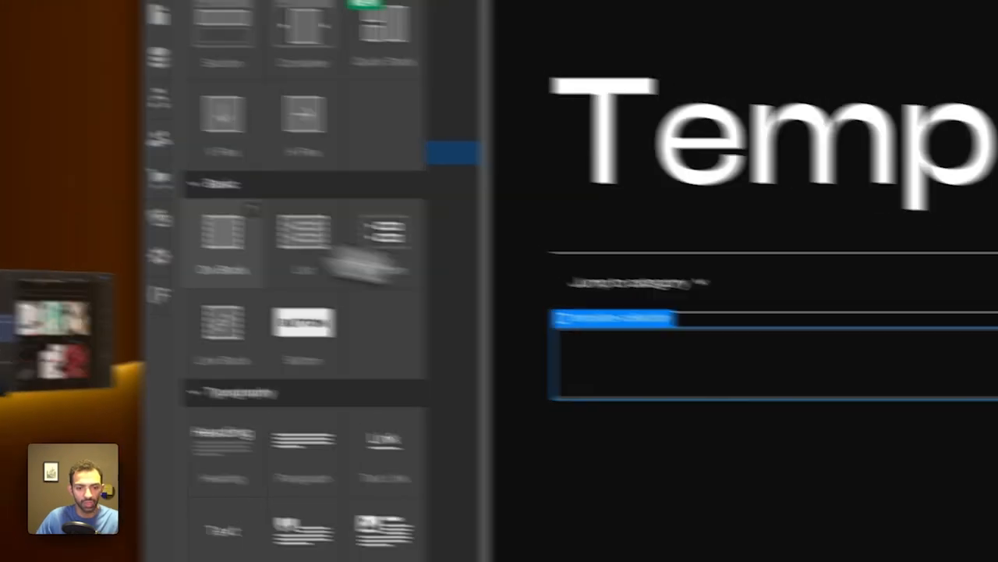
{"action": "left_click", "coordinate": [223, 243]}
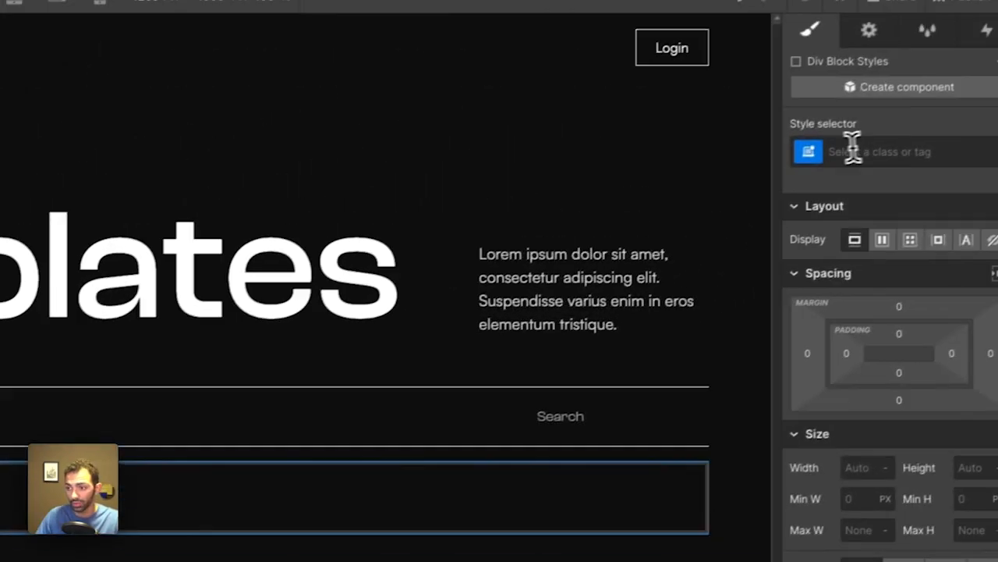
{"action": "left_click", "coordinate": [853, 147]}
{"action": "type", "text": "template-grid"}
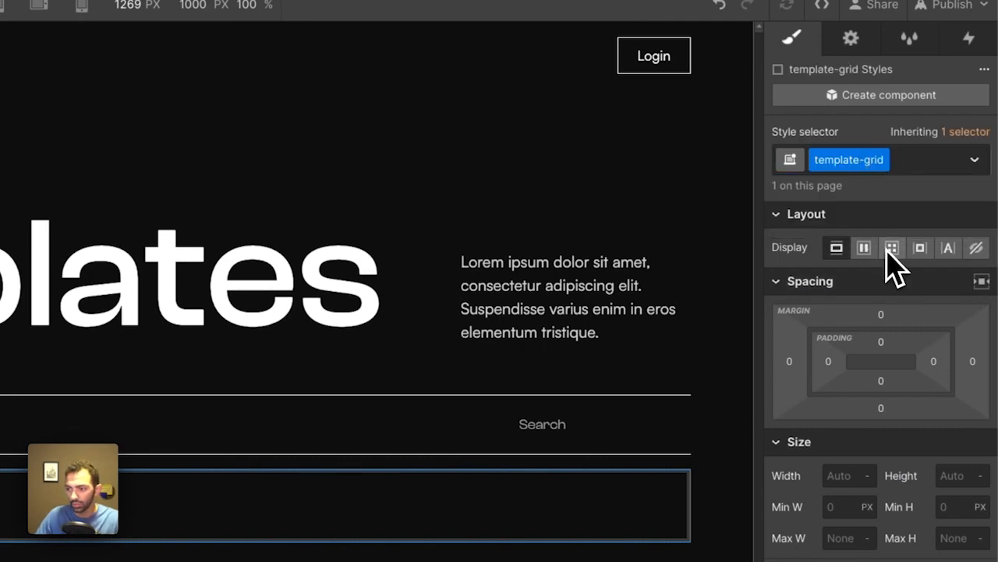
{"action": "left_click", "coordinate": [891, 248]}
{"action": "left_click", "coordinate": [980, 182]}
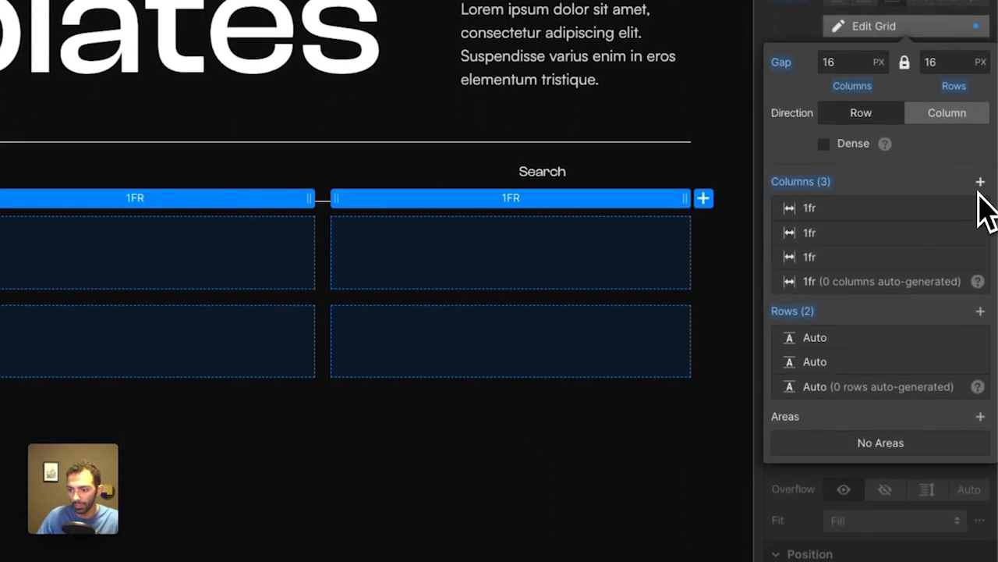
{"action": "left_click", "coordinate": [495, 541]}
Step: Place a Div Block in the first cell of template-grid and give it the class template-item
{"action": "key", "text": "a"}
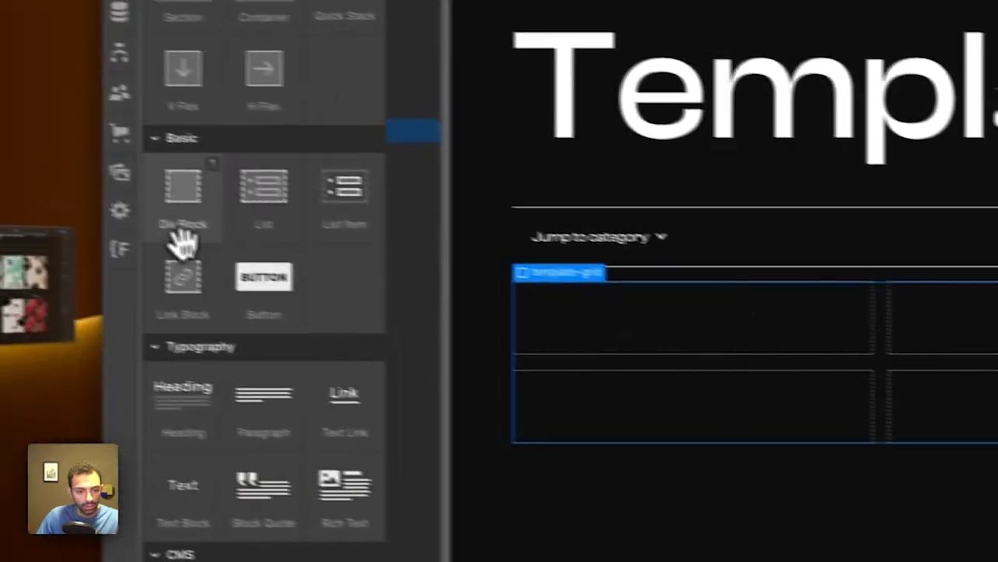
{"action": "left_click_drag", "start_coordinate": [183, 240], "coordinate": [648, 308]}
{"action": "left_click", "coordinate": [892, 167]}
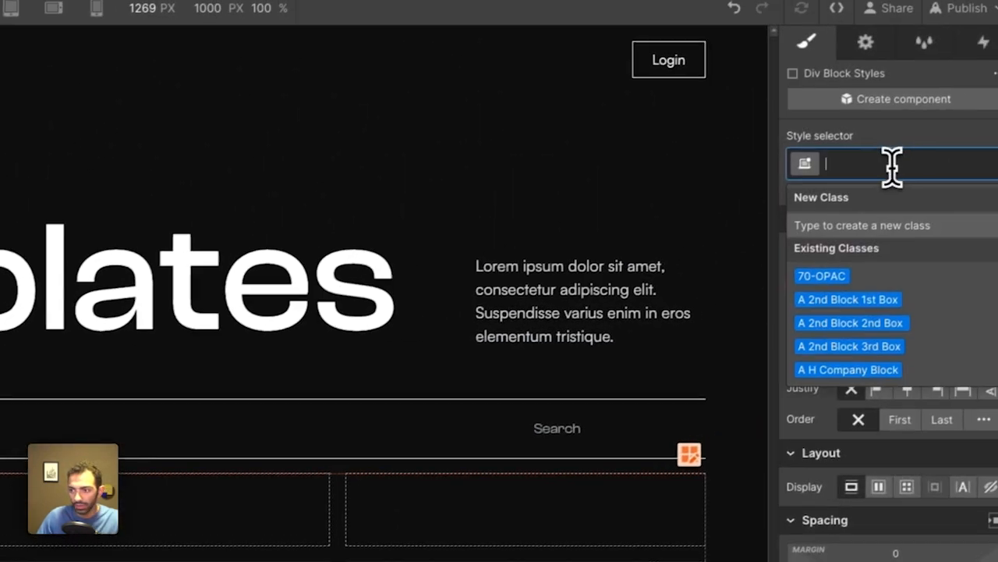
{"action": "type", "text": "temaplate"}
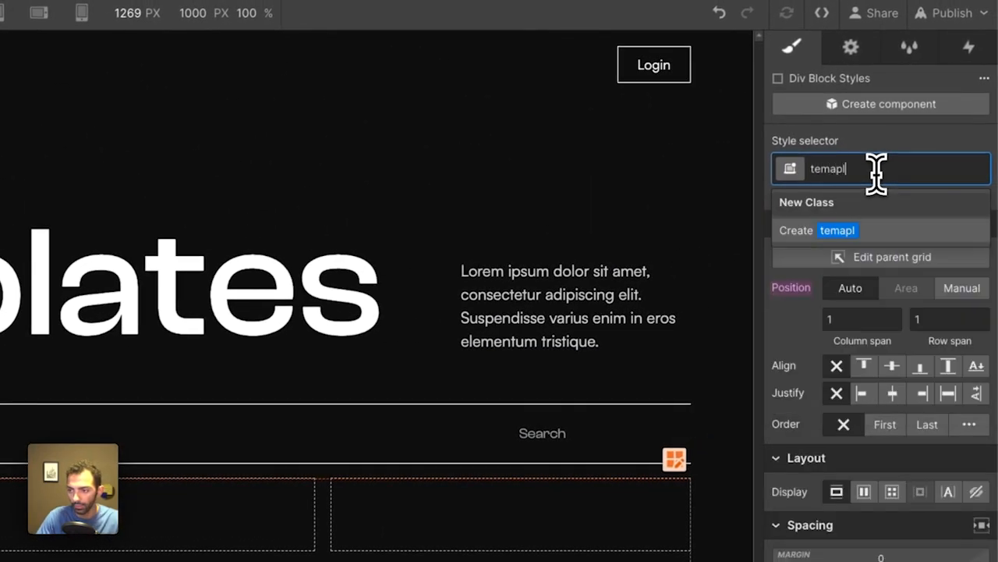
{"action": "type", "text": "-"}
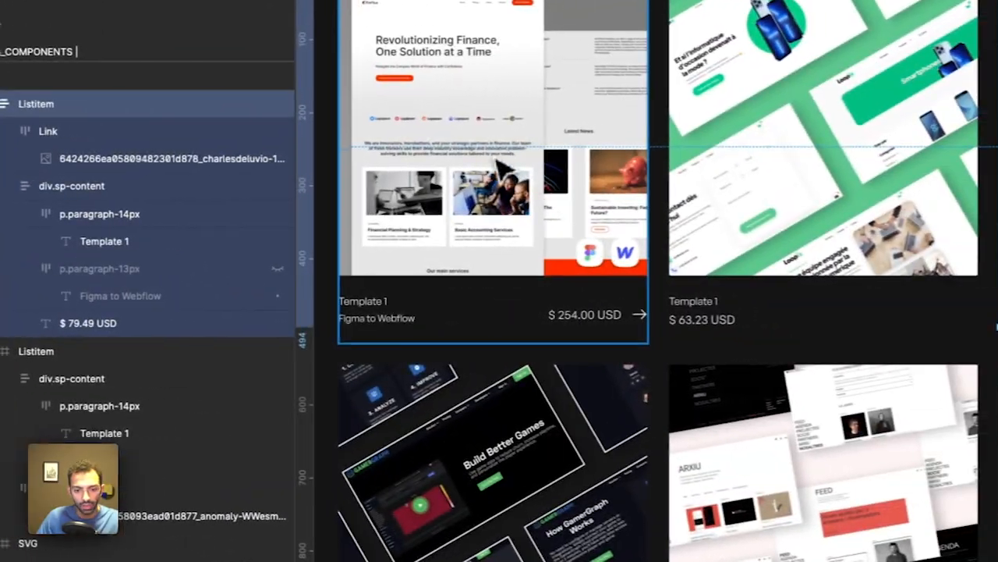
Step: In the Figma design, examine the first template card's image, title and subtitle block, and price
{"action": "double_click", "coordinate": [573, 164]}
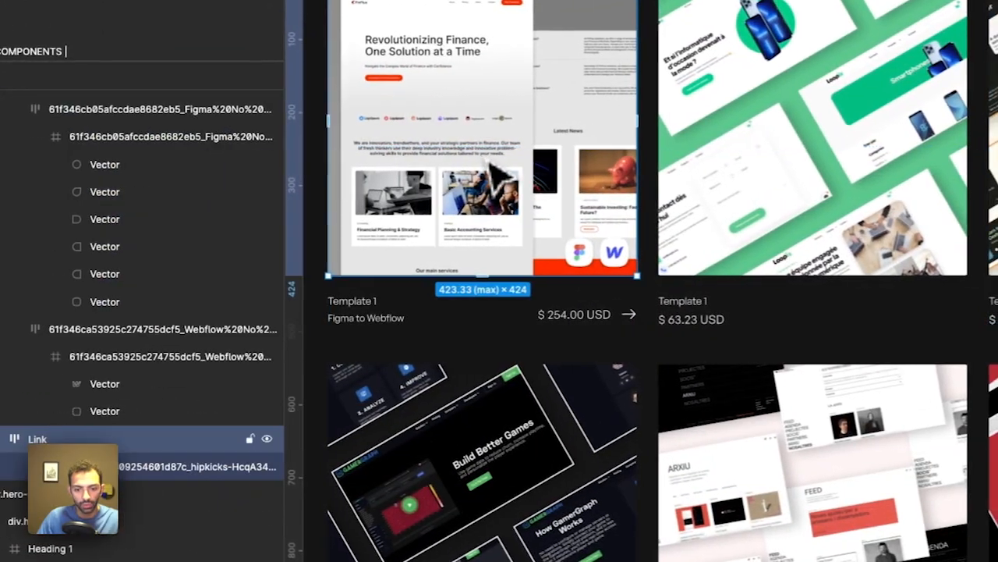
{"action": "left_click_drag", "start_coordinate": [569, 152], "coordinate": [614, 240]}
{"action": "scroll", "coordinate": [638, 242], "scroll_direction": "up", "scroll_amount": 2}
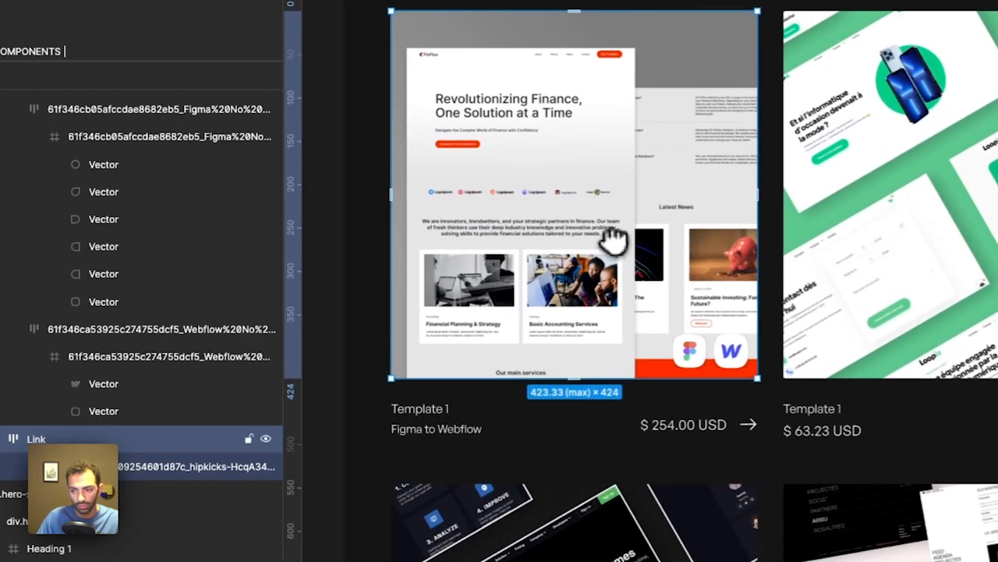
{"action": "left_click", "coordinate": [573, 411]}
{"action": "double_click", "coordinate": [446, 419]}
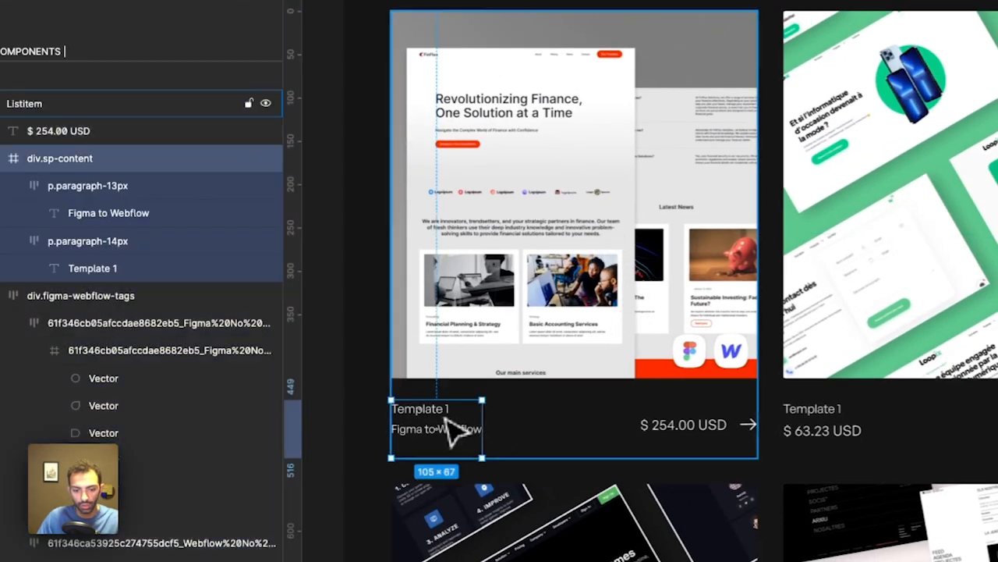
{"action": "left_click", "coordinate": [583, 434]}
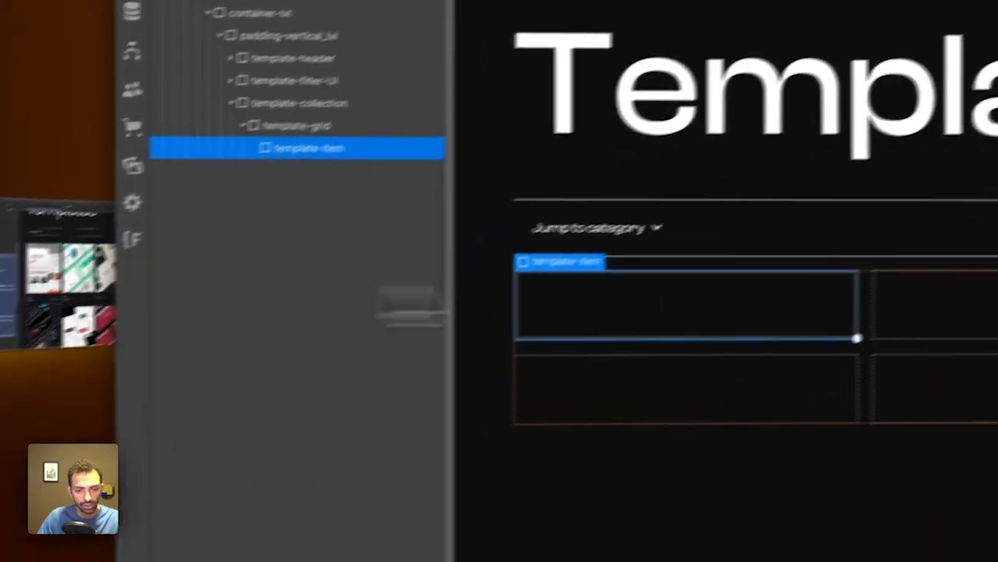
Step: Add a Div Block inside template-item and give it the class template-image-wrapper
{"action": "key", "text": "a"}
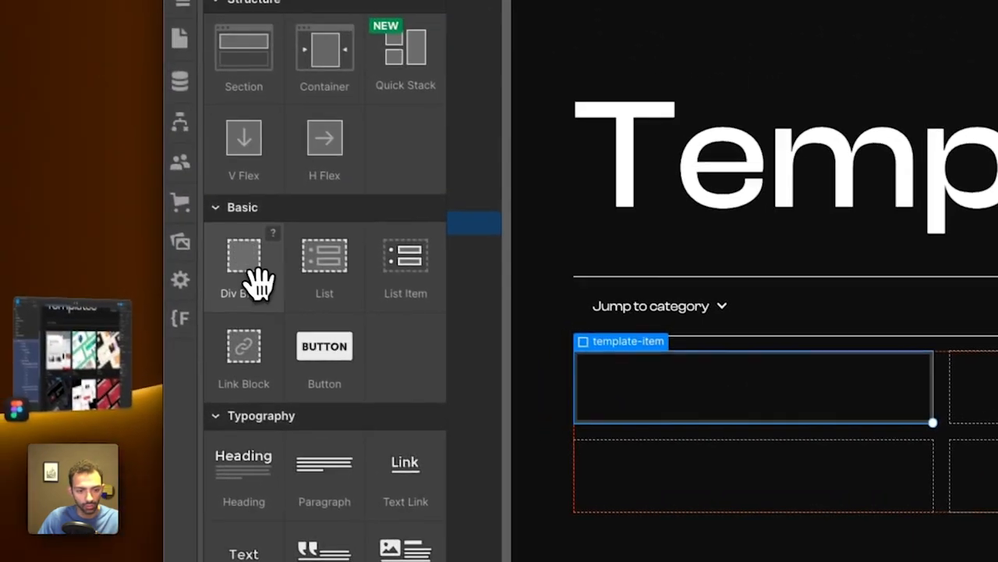
{"action": "left_click", "coordinate": [119, 226]}
{"action": "left_click", "coordinate": [954, 171]}
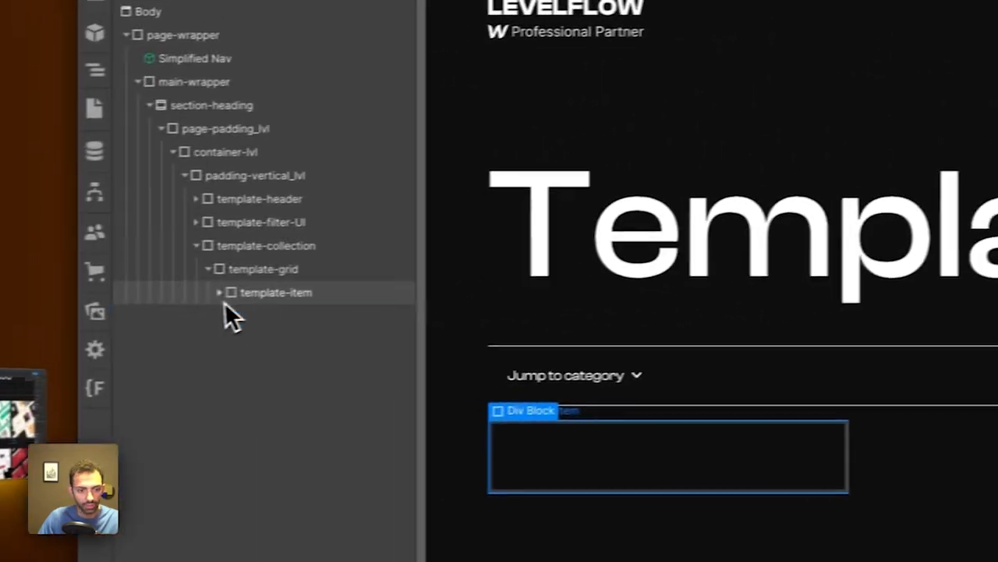
{"action": "left_click", "coordinate": [219, 294]}
{"action": "type", "text": "template"}
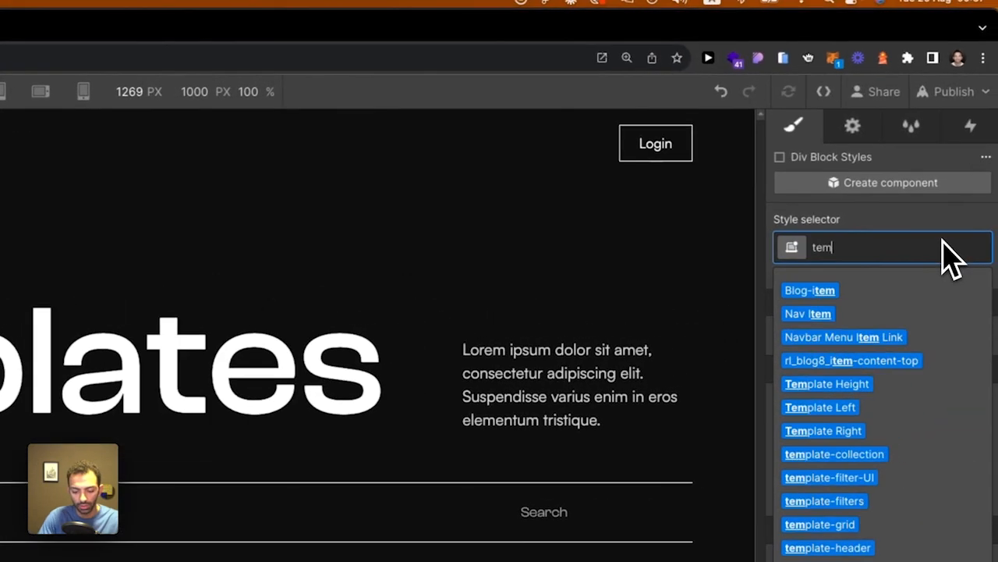
{"action": "type", "text": "-imag"}
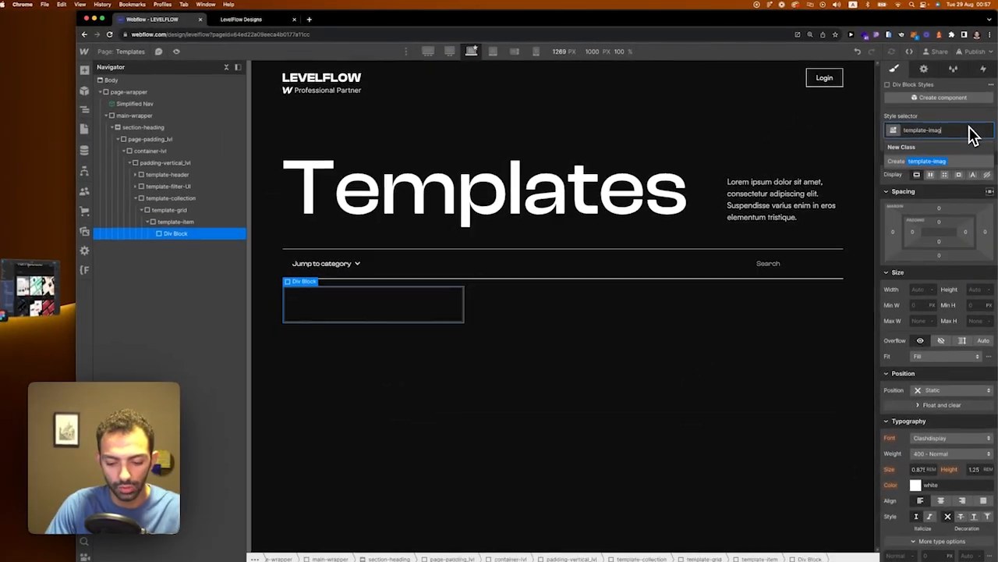
{"action": "type", "text": "e-wrapper"}
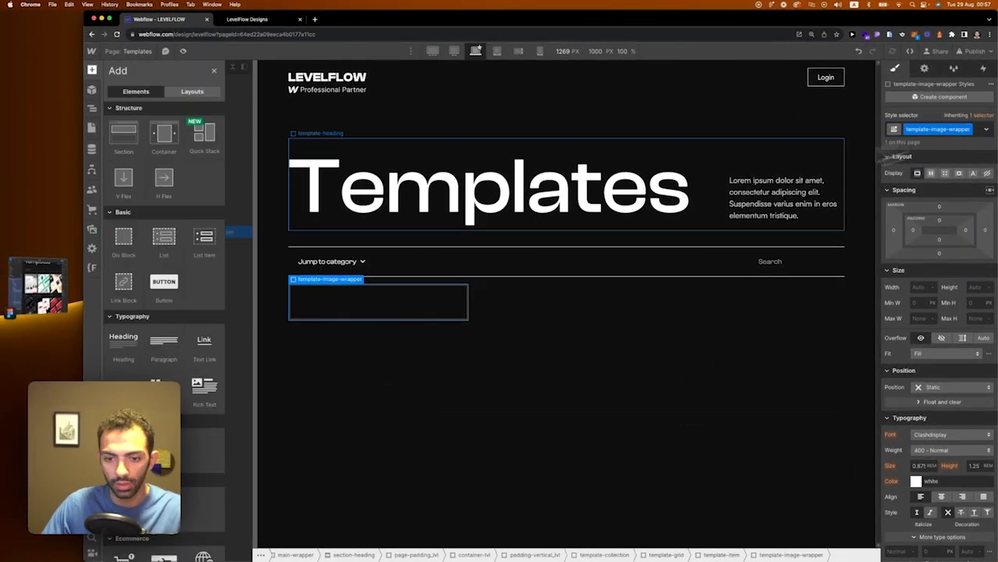
Step: Place an Image in template-image-wrapper, upload the red template mockup PNG from the Documents folder and use it as the image's source
{"action": "scroll", "coordinate": [174, 281], "scroll_direction": "down", "scroll_amount": 5}
{"action": "left_click_drag", "start_coordinate": [139, 279], "coordinate": [352, 325]}
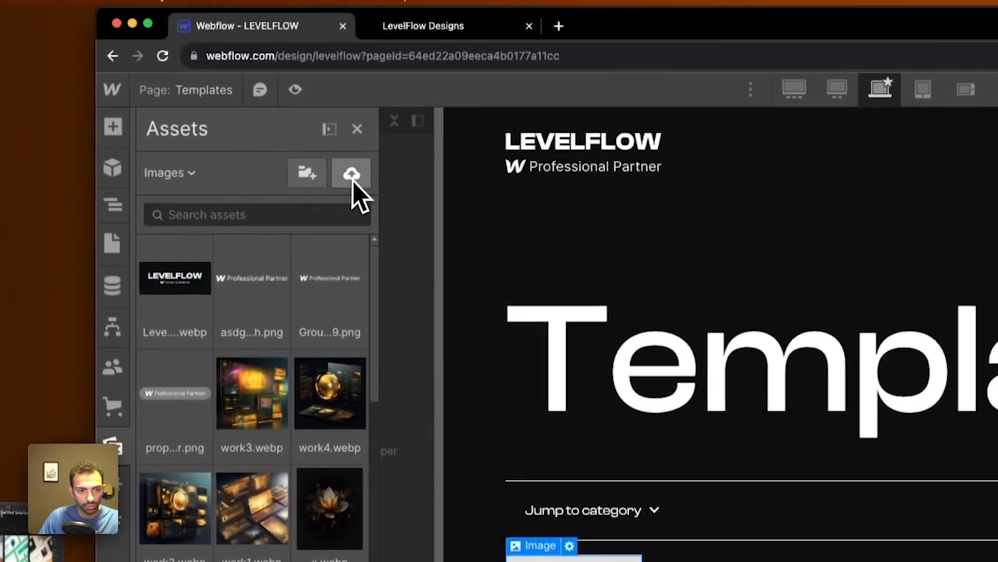
{"action": "left_click", "coordinate": [342, 113]}
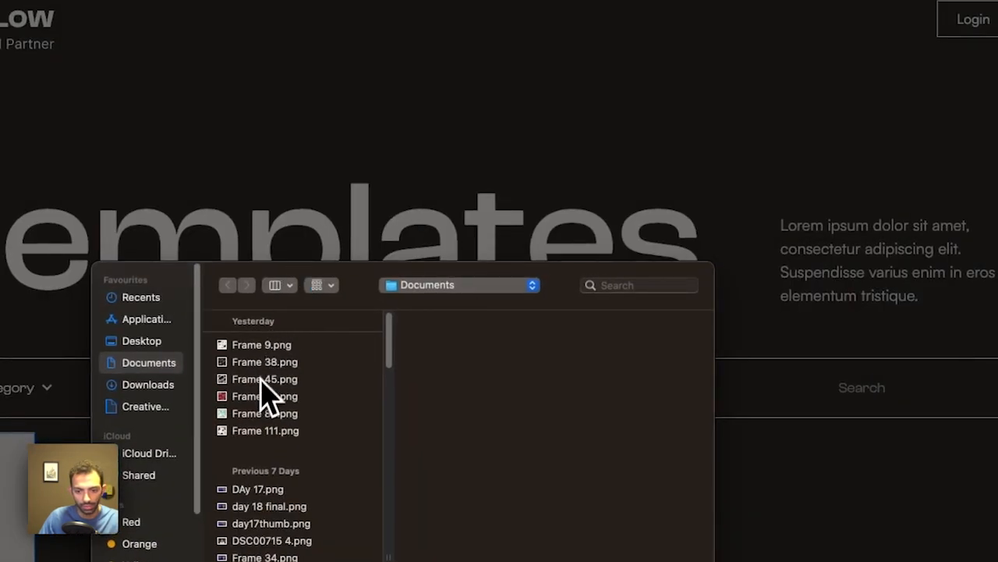
{"action": "left_click", "coordinate": [265, 396]}
{"action": "double_click", "coordinate": [260, 396]}
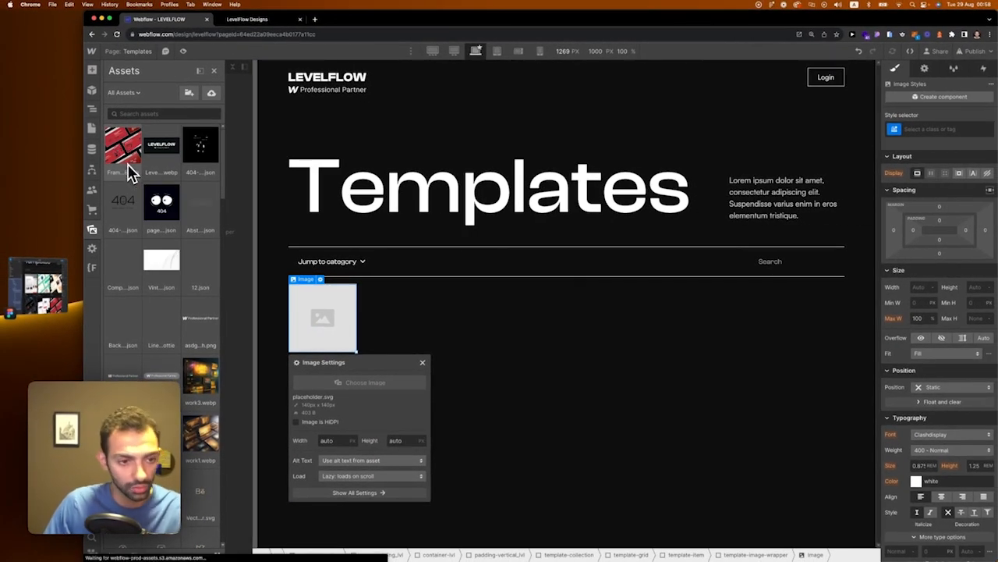
{"action": "left_click", "coordinate": [125, 156]}
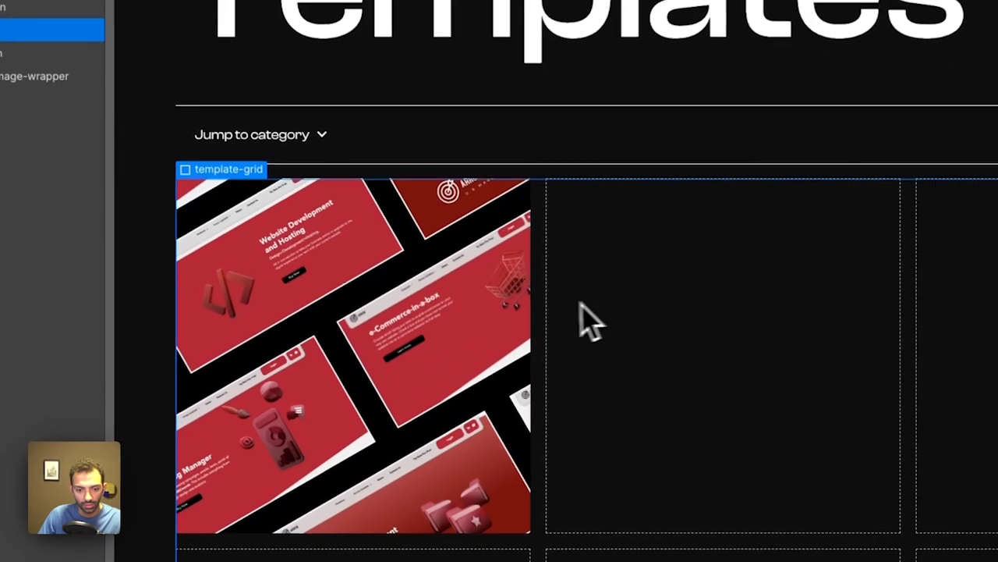
Step: Add a Div Block inside template-item below template-image-wrapper and give it the class template-item-content
{"action": "scroll", "coordinate": [597, 345], "scroll_direction": "down", "scroll_amount": 2}
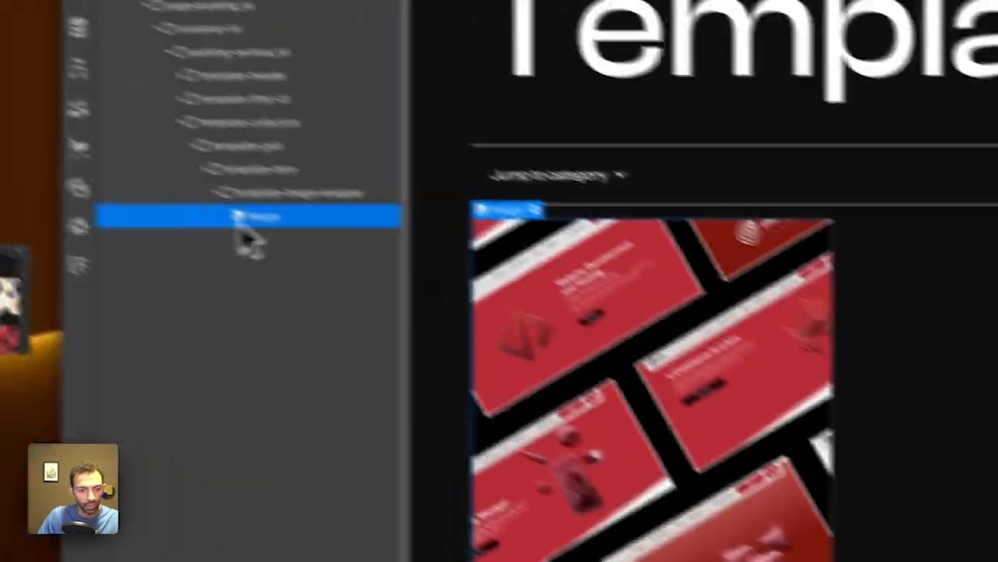
{"action": "left_click", "coordinate": [39, 74]}
{"action": "key", "text": "a"}
{"action": "left_click", "coordinate": [290, 244]}
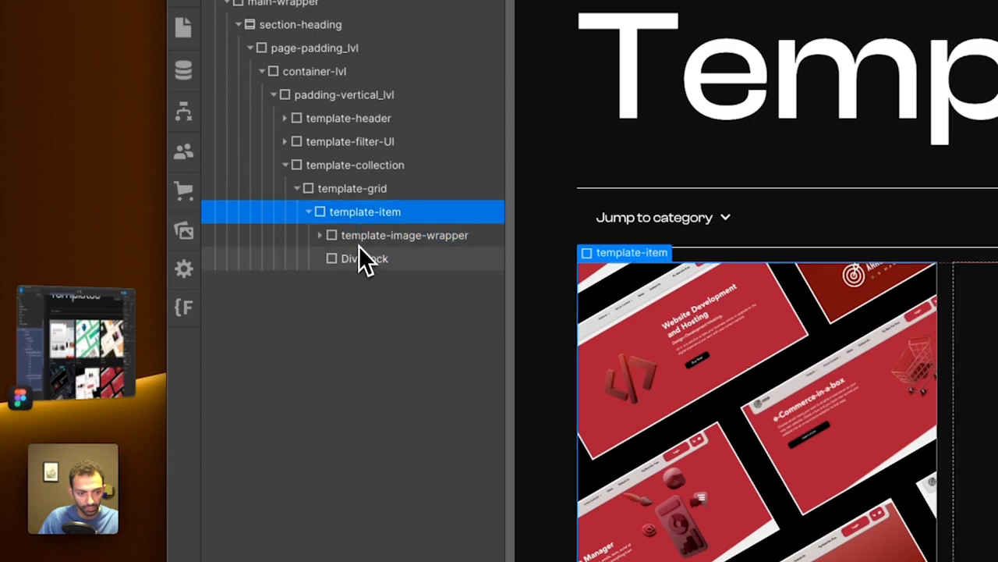
{"action": "left_click", "coordinate": [359, 252]}
{"action": "left_click", "coordinate": [962, 142]}
{"action": "type", "text": "te"}
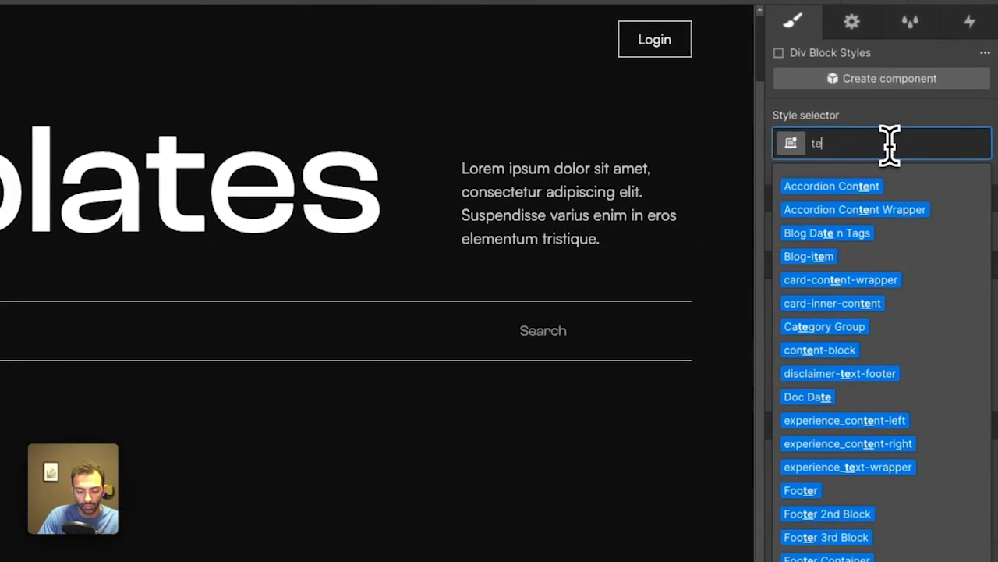
{"action": "type", "text": "mplate-item-content"}
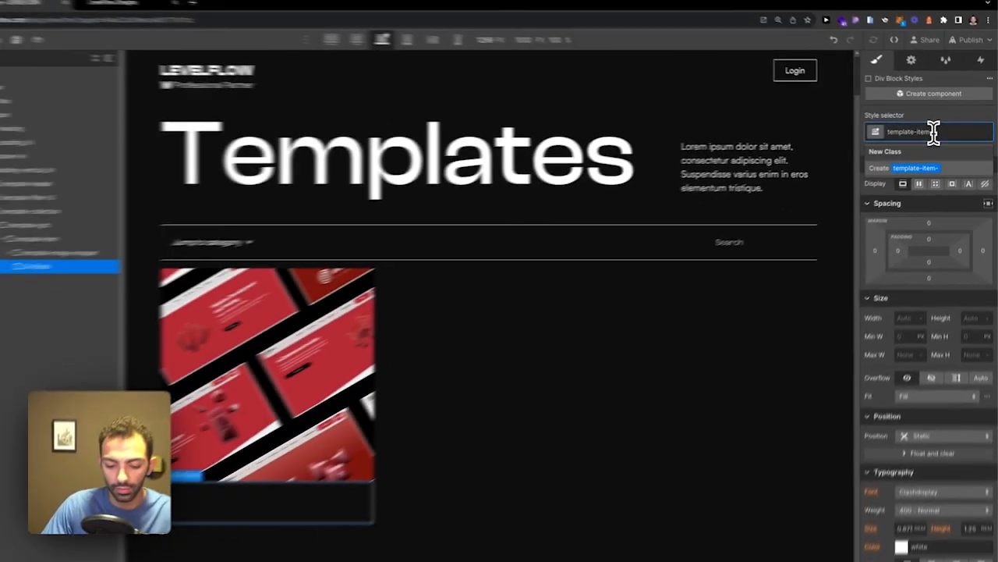
{"action": "key", "text": "Return"}
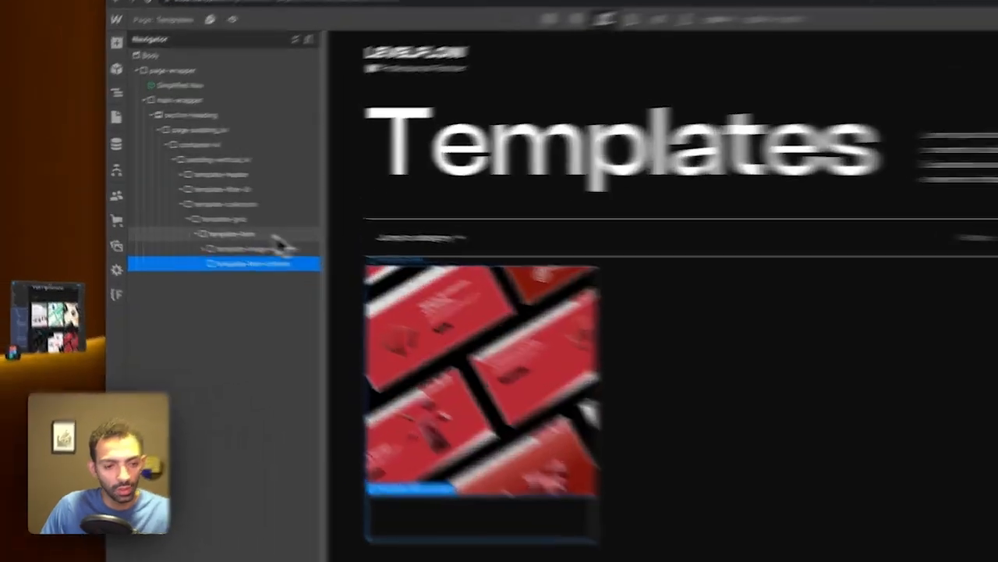
Step: Lay out template-item as a vertical flexbox with a 1.5rem gap
{"action": "left_click", "coordinate": [179, 220]}
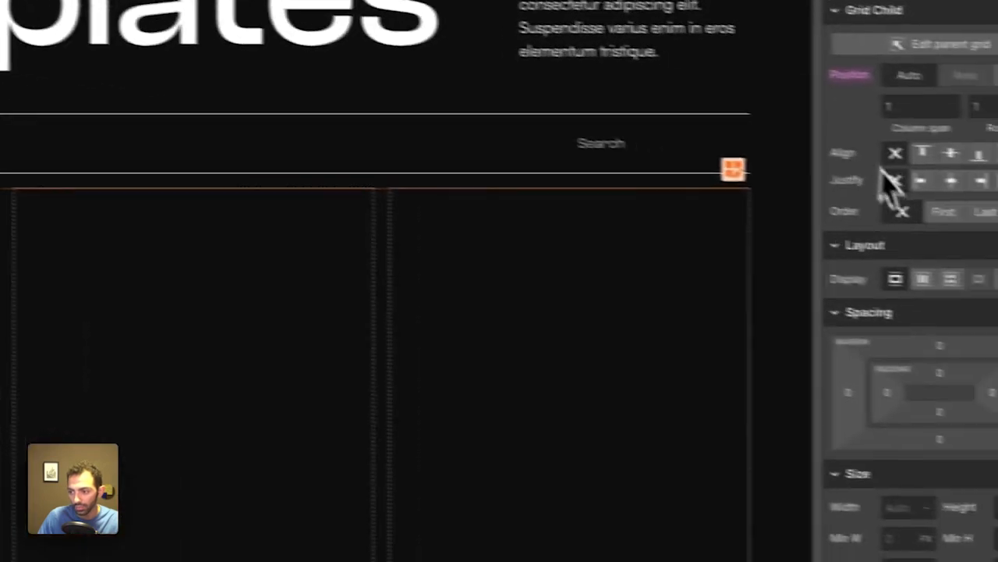
{"action": "left_click", "coordinate": [864, 270]}
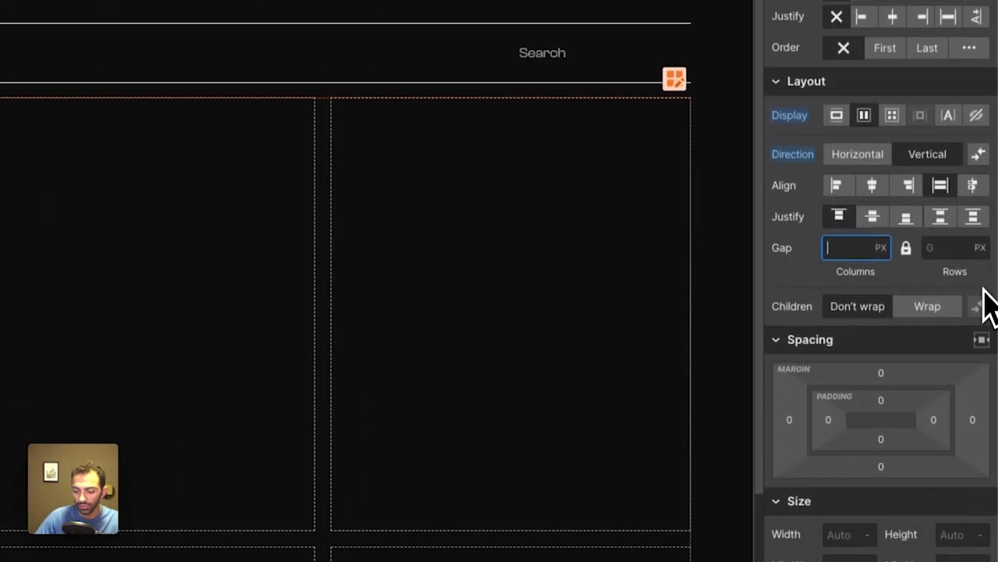
{"action": "type", "text": "1.5rem"}
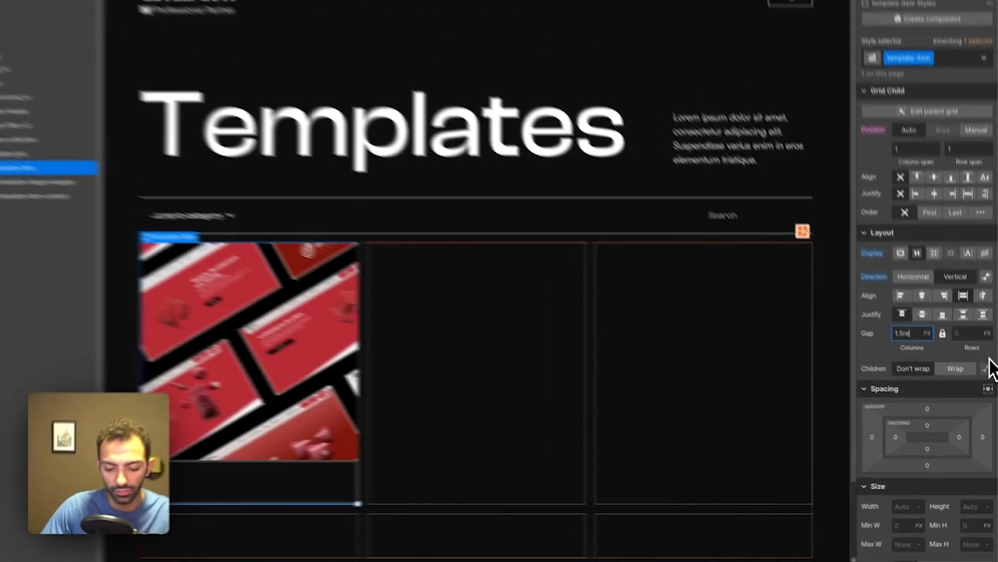
{"action": "key", "text": "Return"}
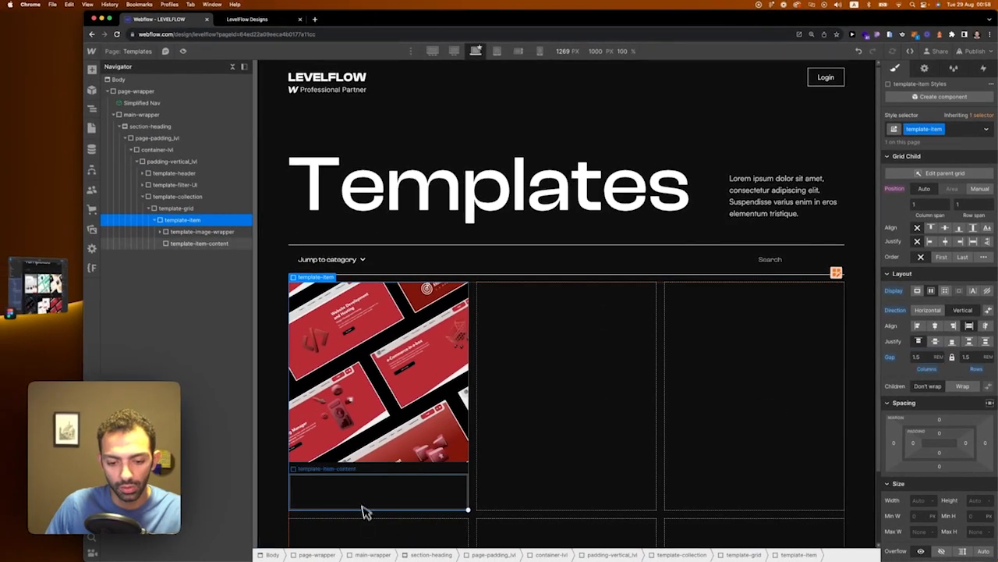
Step: Switch to the Figma design and examine the first card's title and subtitle block, price and arrow below the image
{"action": "left_click", "coordinate": [373, 471]}
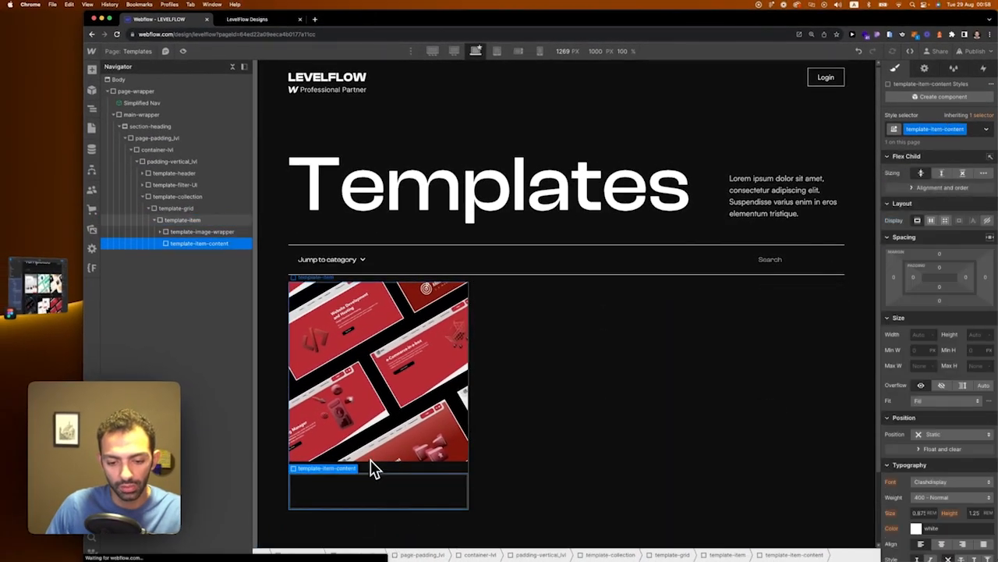
{"action": "scroll", "coordinate": [468, 466], "scroll_direction": "down", "scroll_amount": 2}
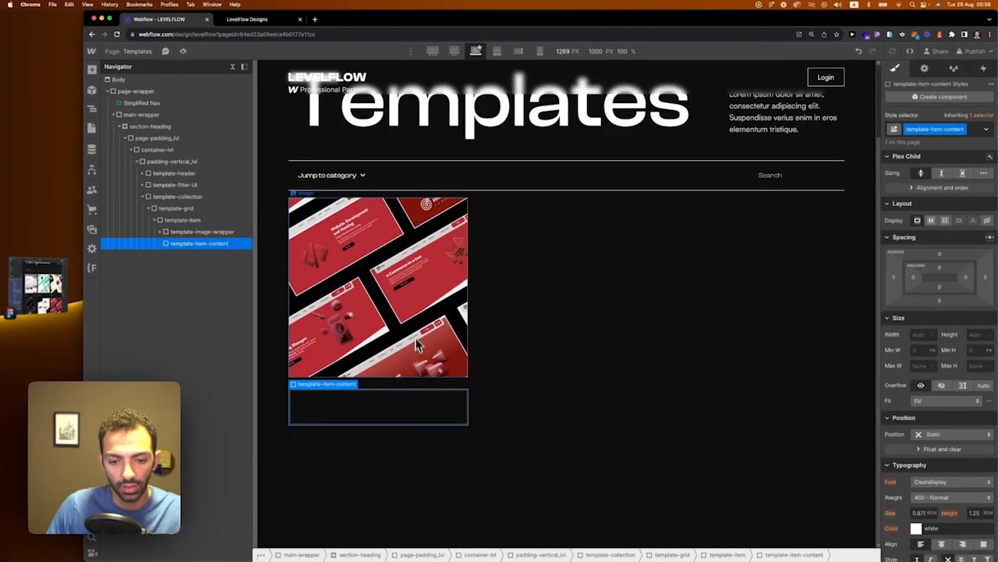
{"action": "left_click", "coordinate": [564, 379]}
{"action": "left_click", "coordinate": [374, 406]}
{"action": "key", "text": "a"}
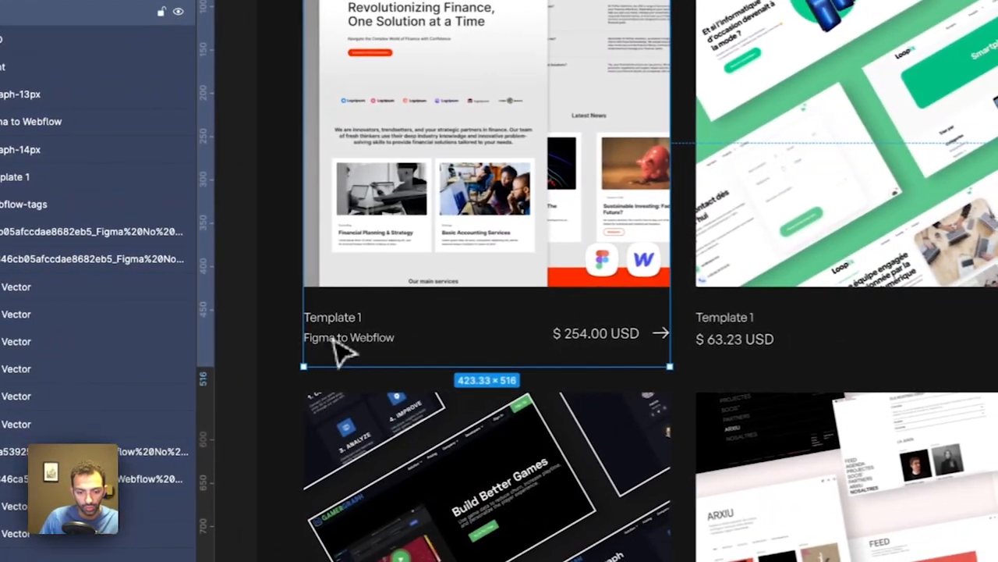
{"action": "left_click", "coordinate": [347, 343]}
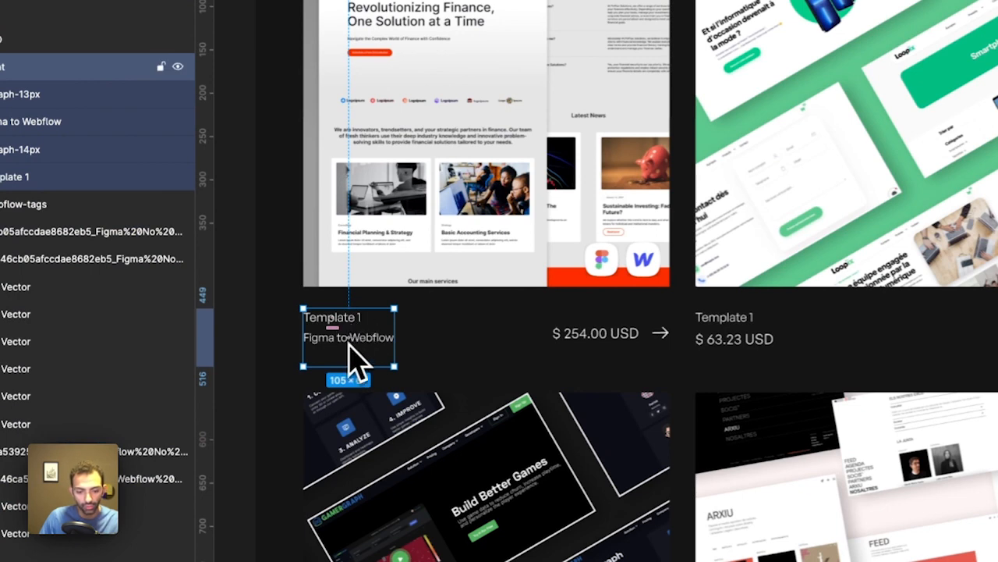
{"action": "left_click", "coordinate": [593, 334]}
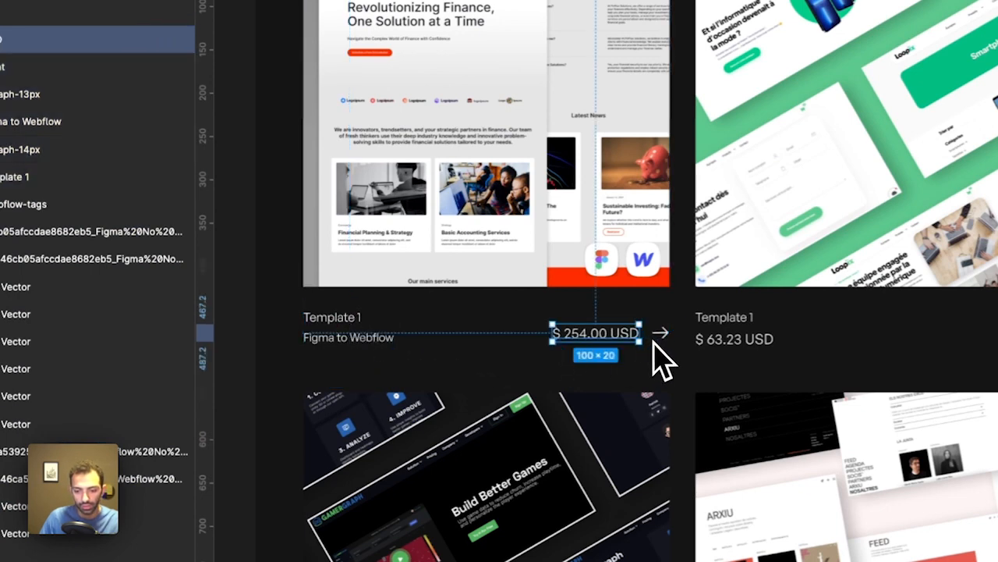
{"action": "left_click", "coordinate": [531, 353]}
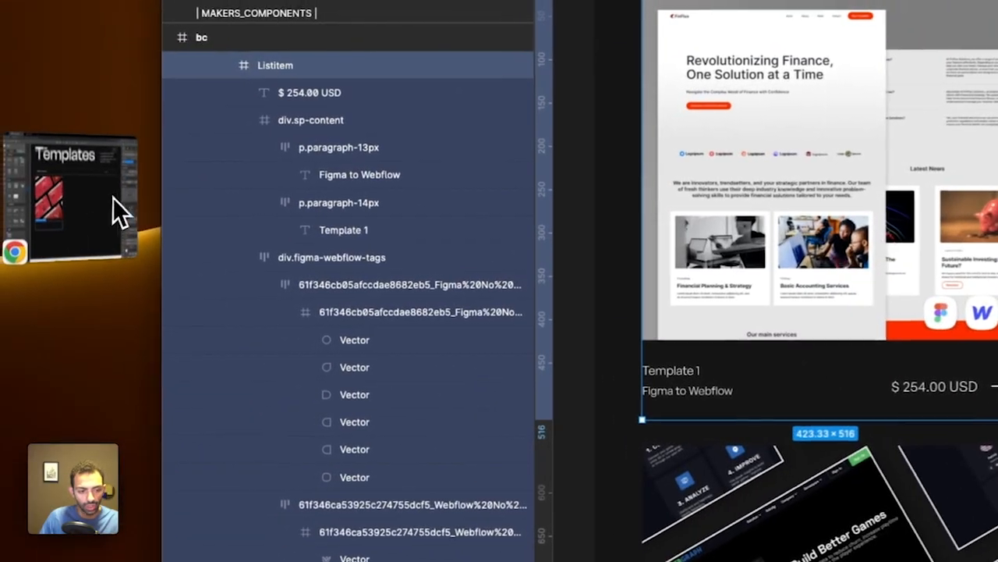
Step: Back in Webflow, add a Div Block inside template-item-content and give it the class template-content-name
{"action": "left_click", "coordinate": [113, 198]}
{"action": "left_click", "coordinate": [758, 448]}
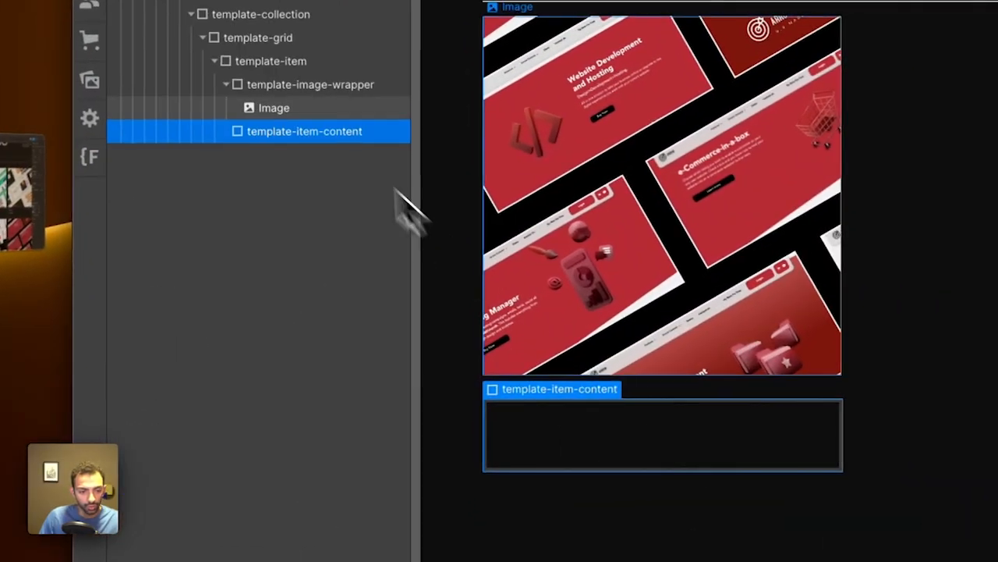
{"action": "key", "text": "a"}
{"action": "left_click", "coordinate": [163, 101]}
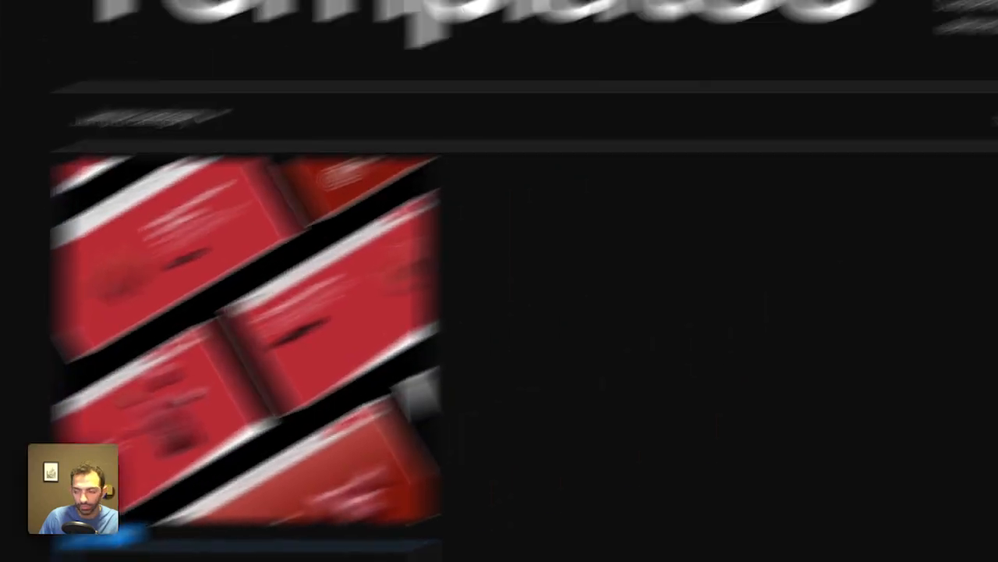
{"action": "left_click", "coordinate": [910, 194]}
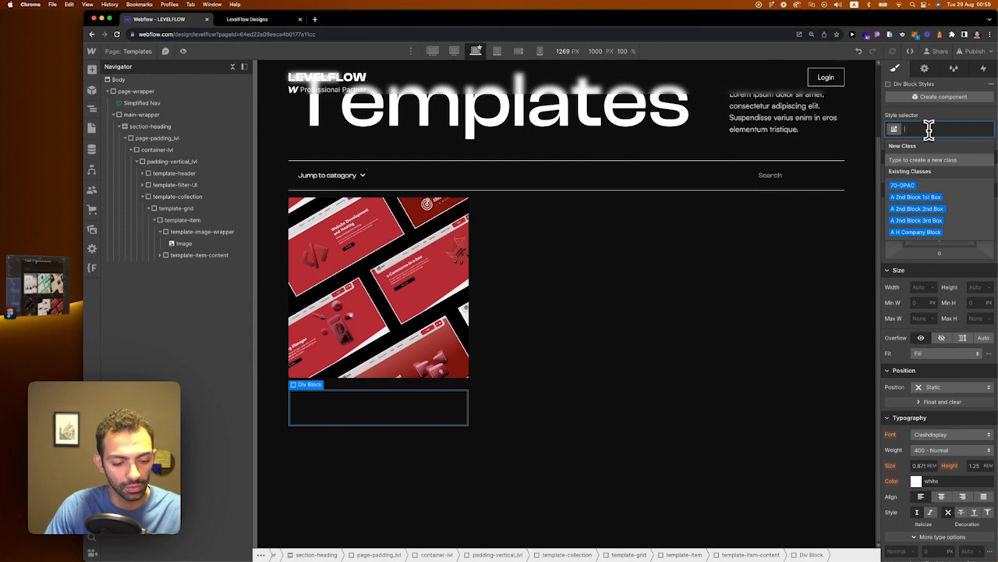
{"action": "type", "text": "template"}
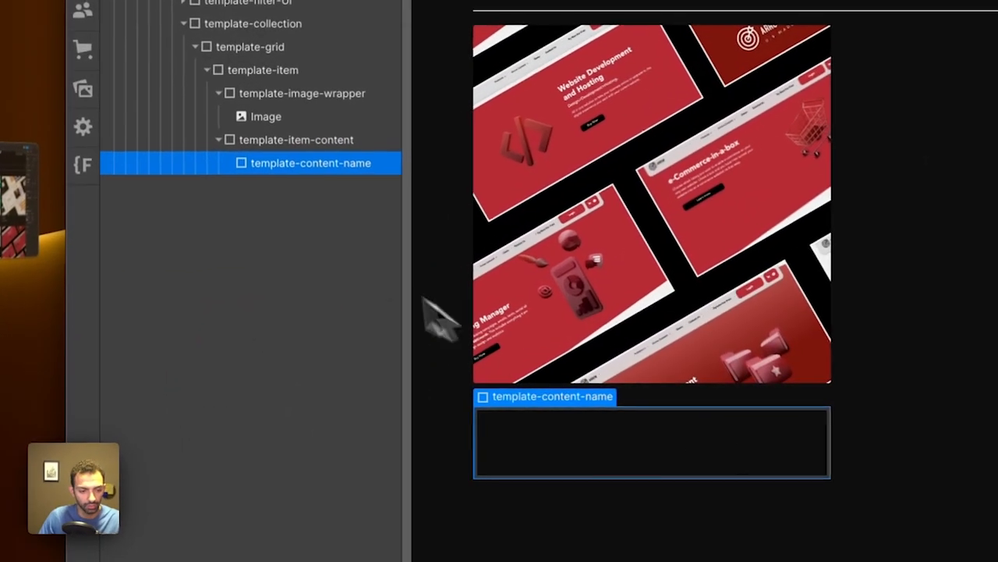
Step: Add a second Div Block to template-item-content and lay the container out as a horizontal flexbox with space between its children
{"action": "key", "text": "a"}
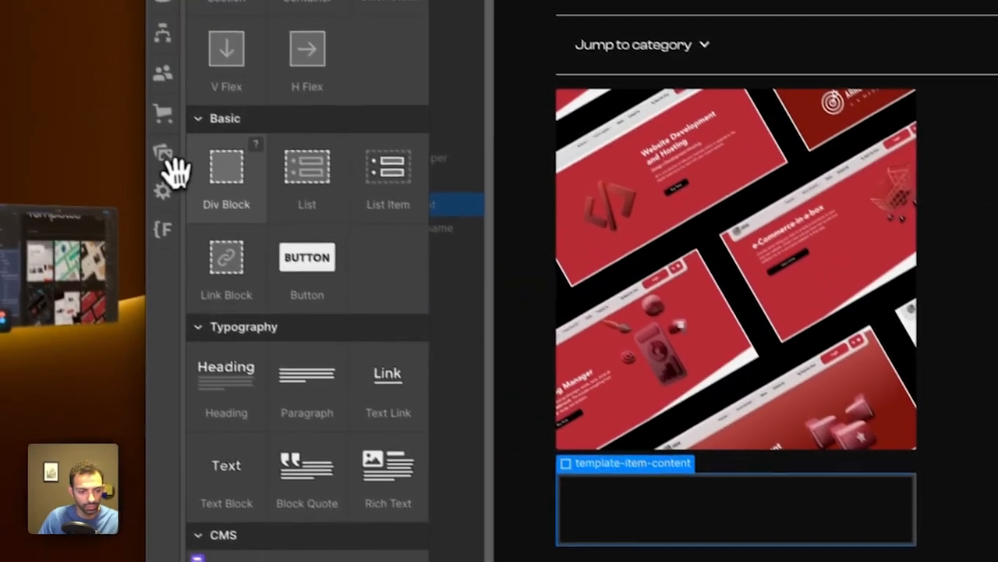
{"action": "left_click", "coordinate": [144, 106]}
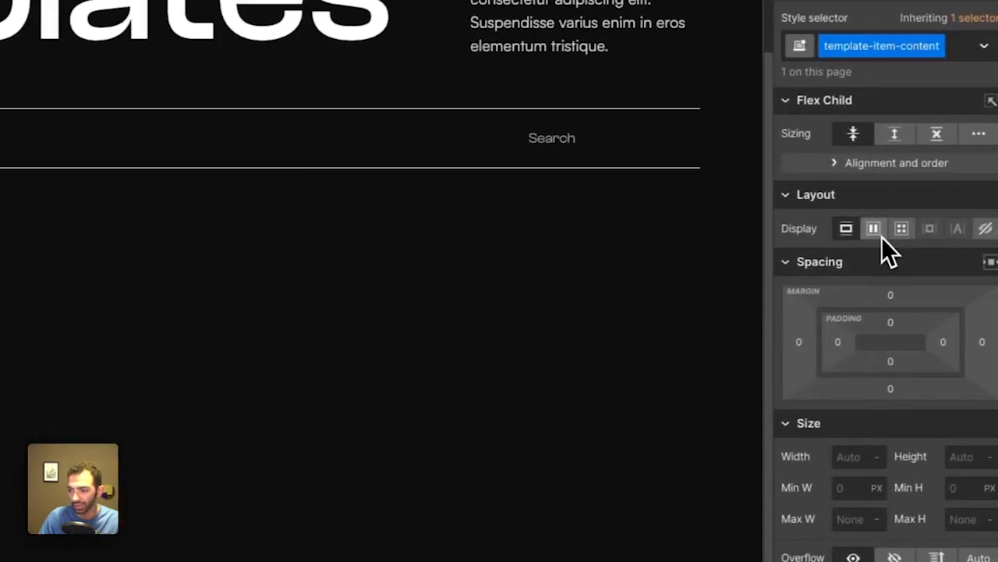
{"action": "left_click", "coordinate": [874, 229]}
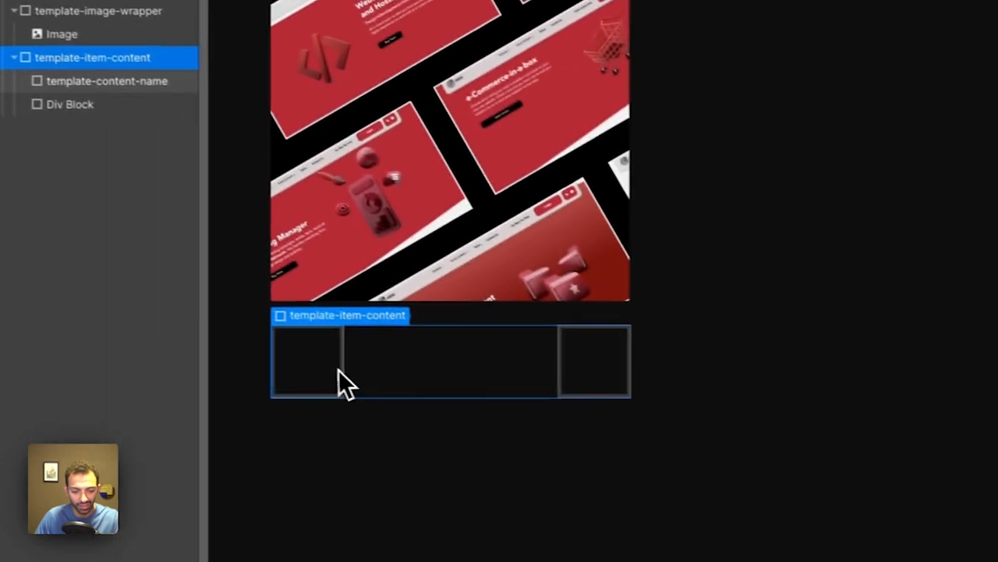
Step: Rename the class template-content-name to template-content-titles, then select the parent template-item-content
{"action": "left_click", "coordinate": [128, 353]}
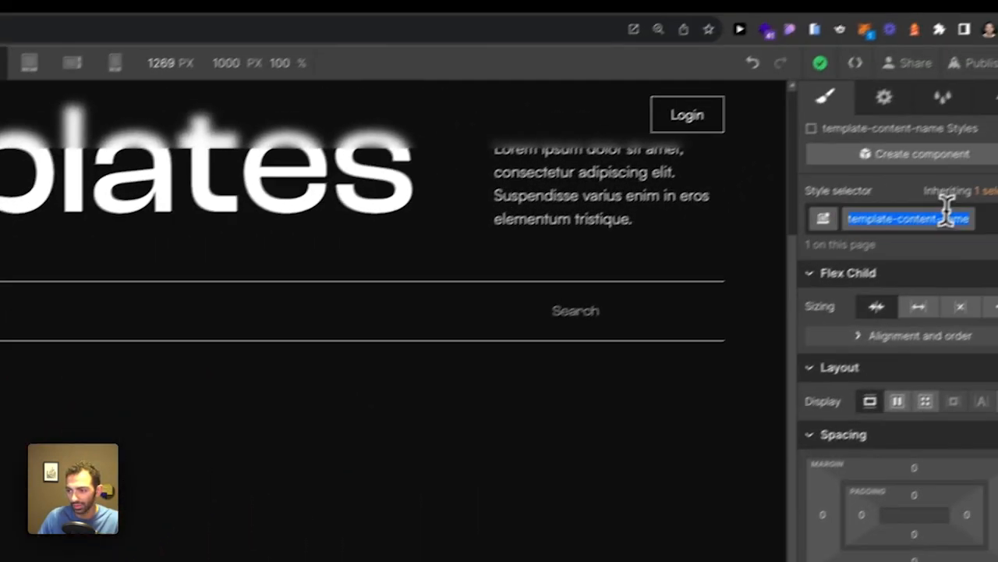
{"action": "double_click", "coordinate": [940, 222]}
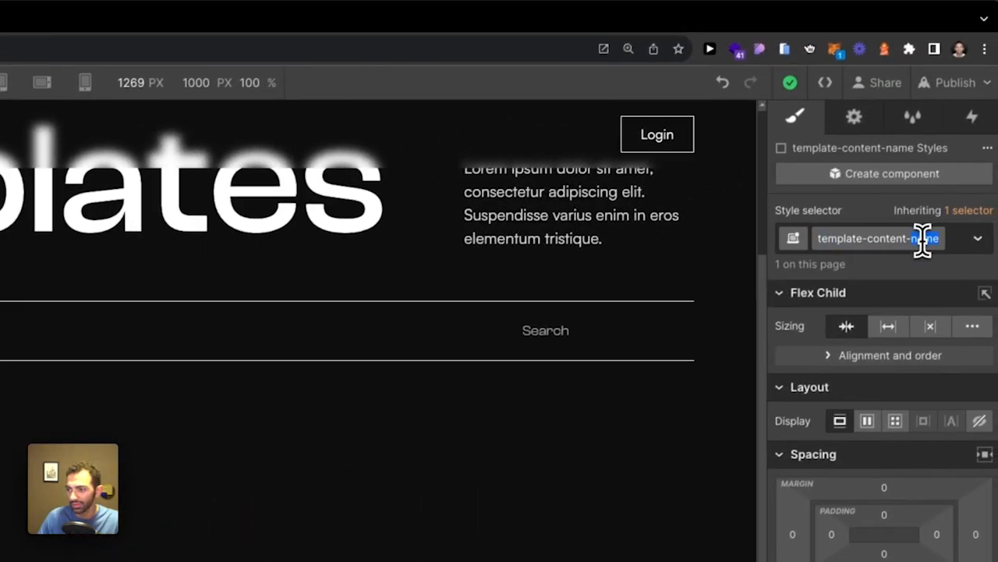
{"action": "type", "text": "titles"}
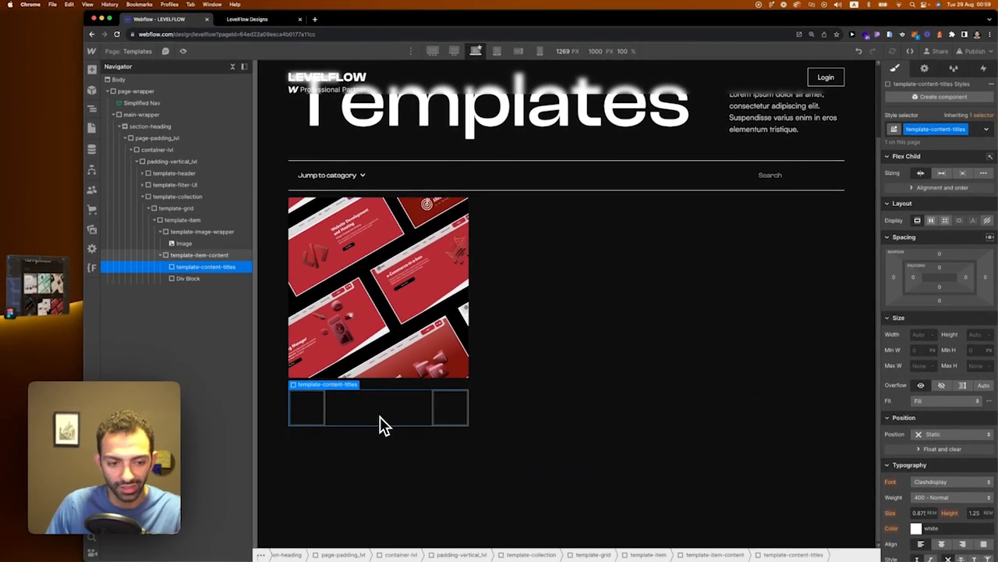
{"action": "left_click", "coordinate": [437, 413]}
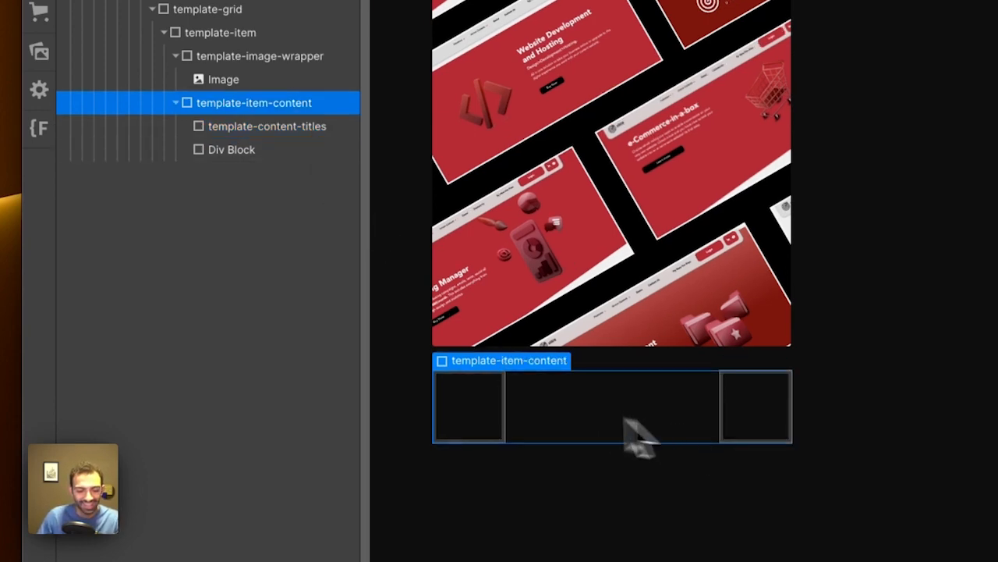
Step: Add a Heading inside template-content-titles, make it an H3 and set its text to "Arrow"
{"action": "key", "text": "a"}
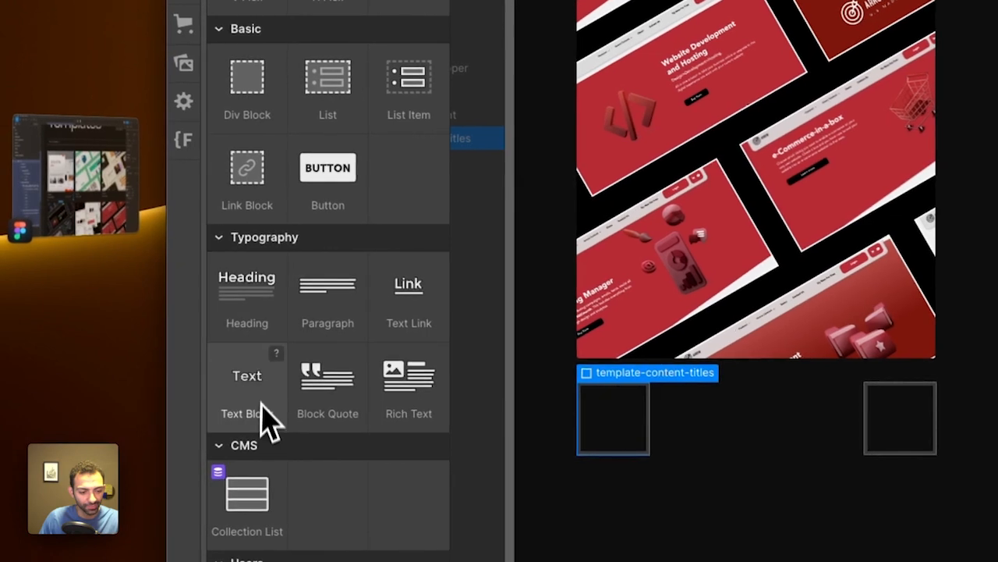
{"action": "left_click_drag", "start_coordinate": [265, 422], "coordinate": [613, 417]}
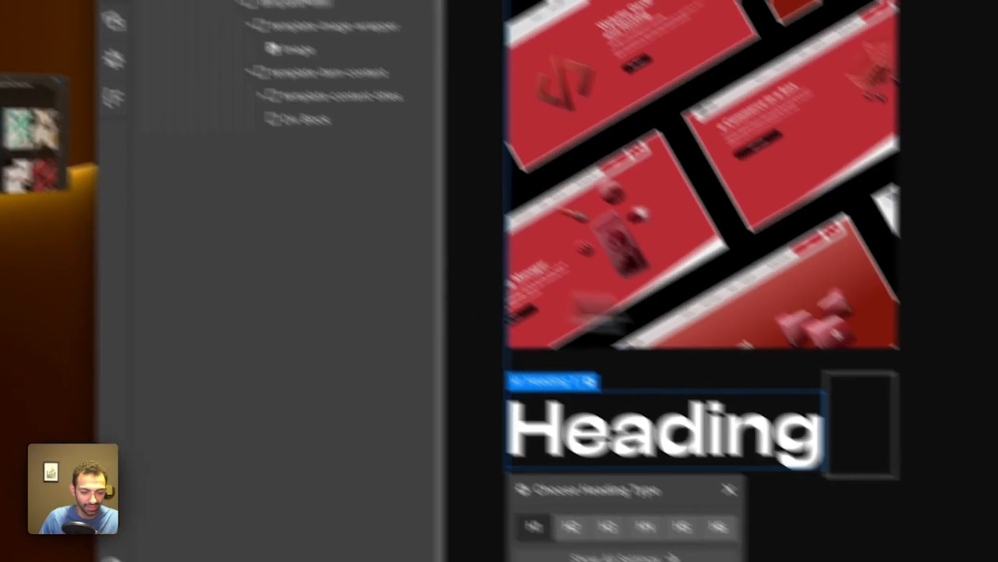
{"action": "left_click", "coordinate": [457, 434]}
{"action": "left_click", "coordinate": [428, 273]}
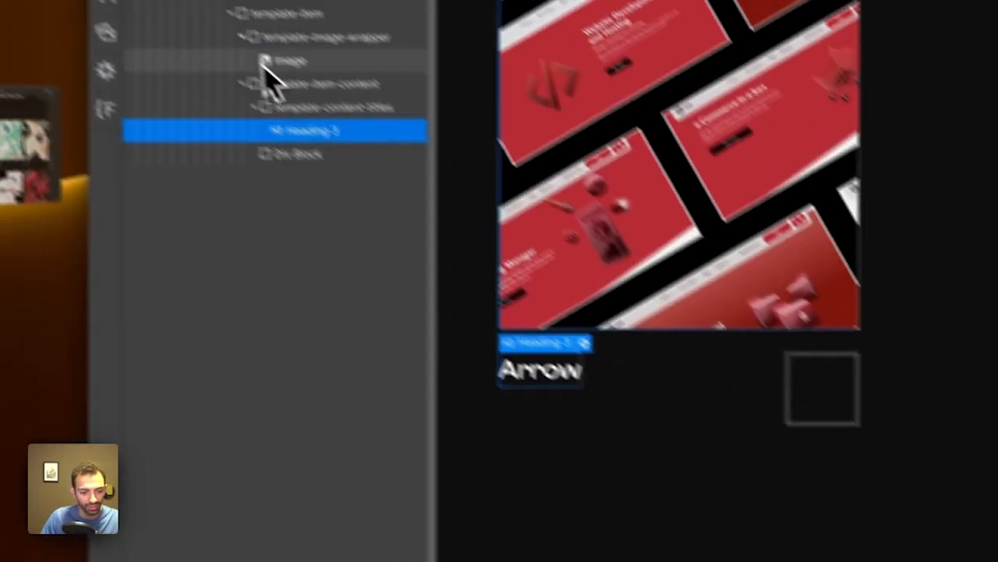
Step: Add a Text Block below the Arrow heading inside template-content-titles
{"action": "left_click", "coordinate": [140, 6]}
{"action": "key", "text": "a"}
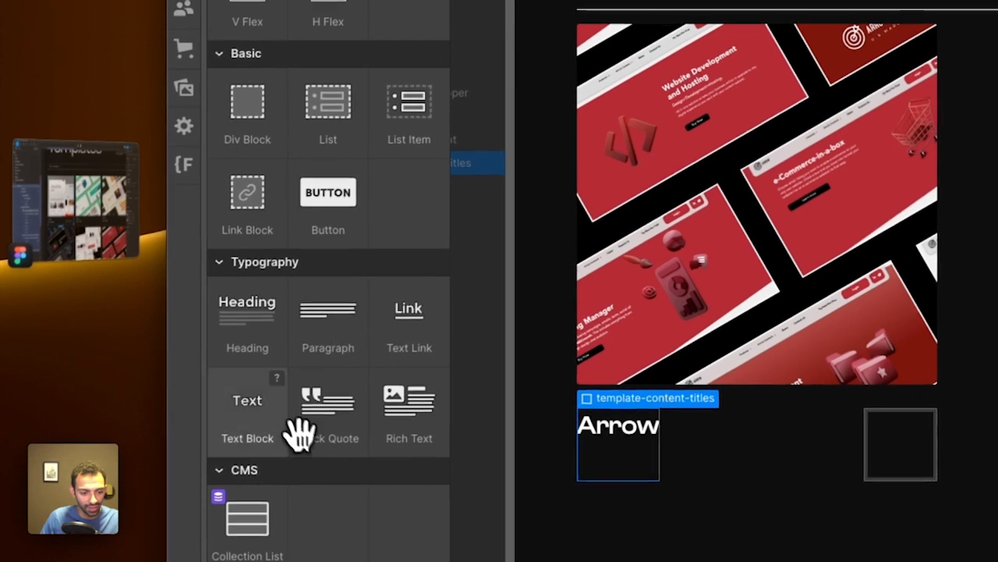
{"action": "left_click_drag", "start_coordinate": [265, 406], "coordinate": [671, 472]}
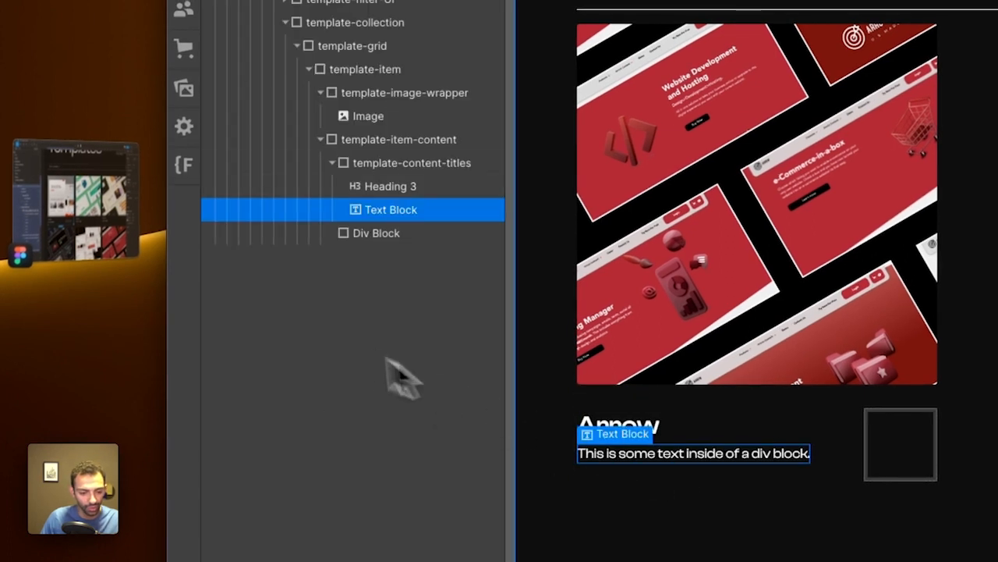
Step: Check the first card's subtitle in the Figma design and, back in Webflow, set the new text block's text to "Figma to Webflow template"
{"action": "double_click", "coordinate": [669, 461]}
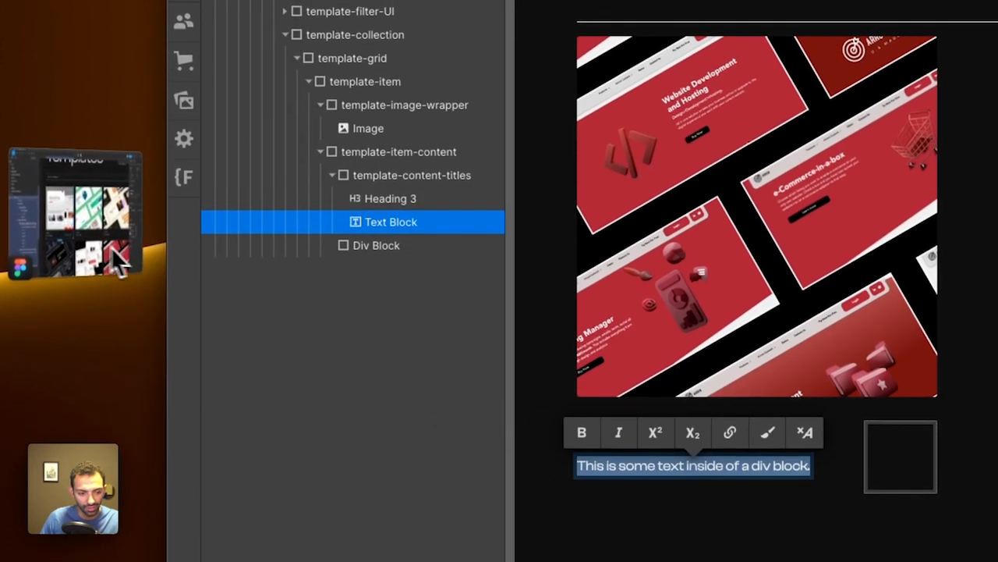
{"action": "left_click", "coordinate": [111, 256]}
{"action": "left_click_drag", "start_coordinate": [833, 444], "coordinate": [903, 379]}
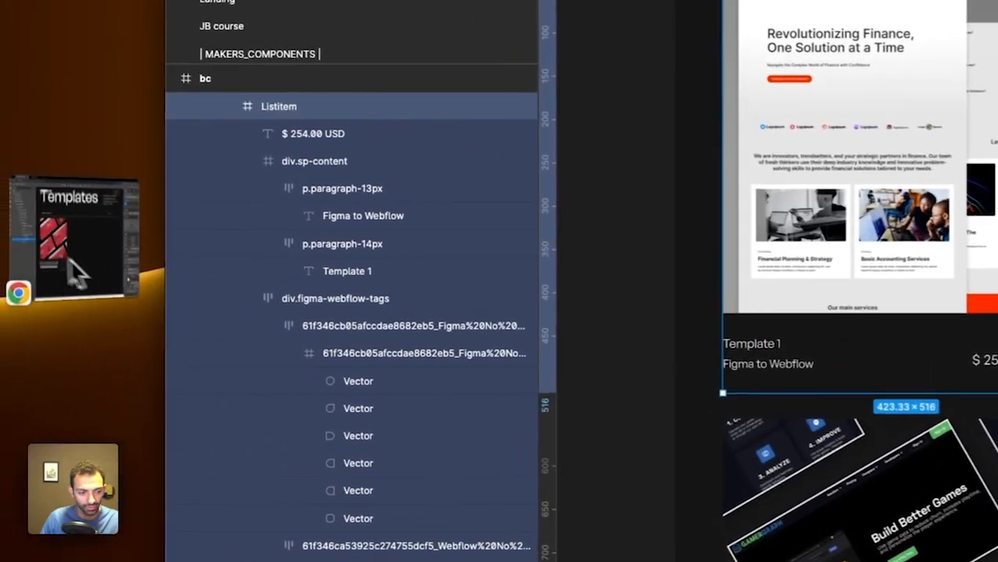
{"action": "left_click", "coordinate": [72, 260]}
{"action": "type", "text": "Fig"}
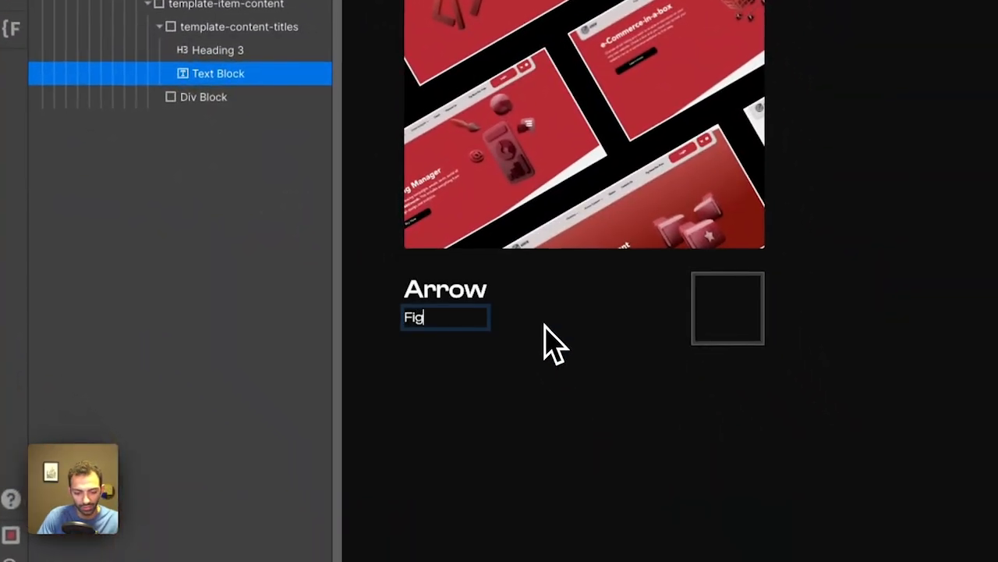
{"action": "type", "text": "ma to Webflow template"}
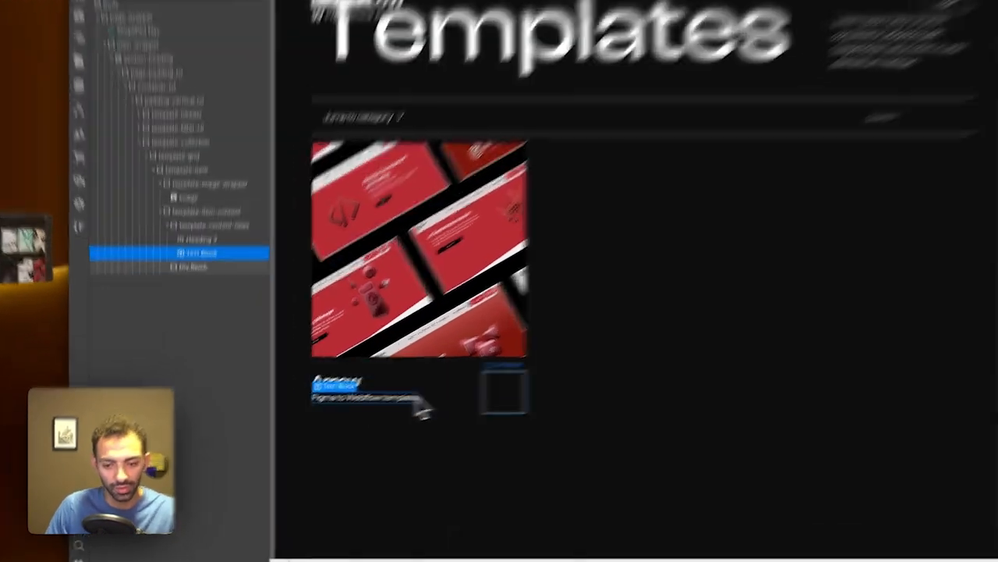
Step: Add a Text Block inside the empty Div Block beside the titles and set its text to "$ 254.00 USD"
{"action": "left_click", "coordinate": [448, 417]}
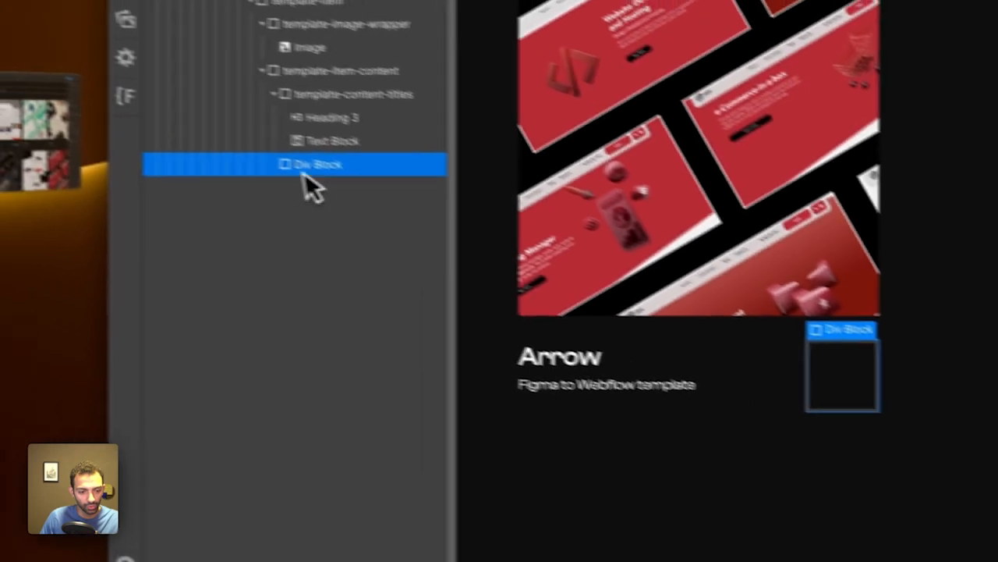
{"action": "key", "text": "a"}
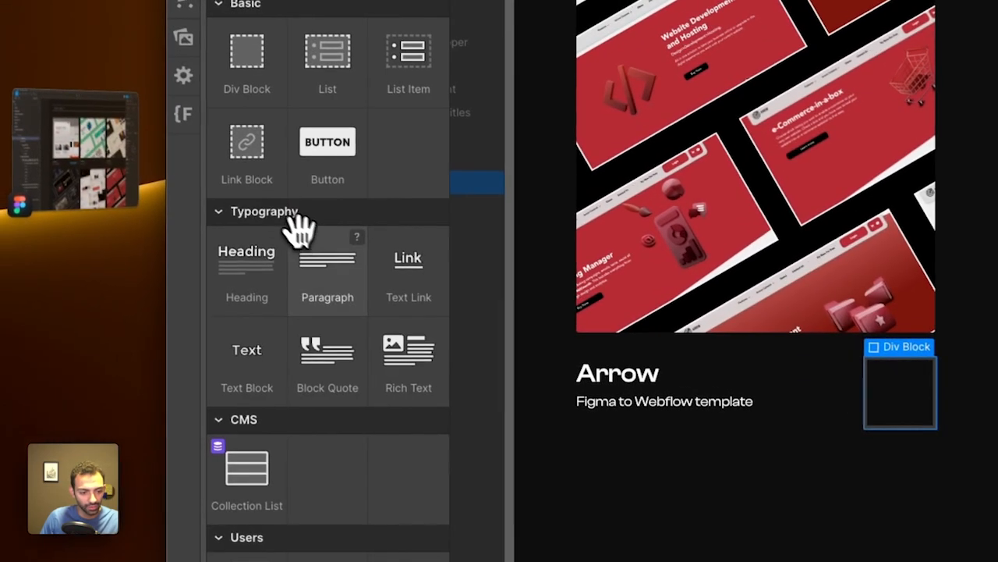
{"action": "left_click", "coordinate": [265, 363]}
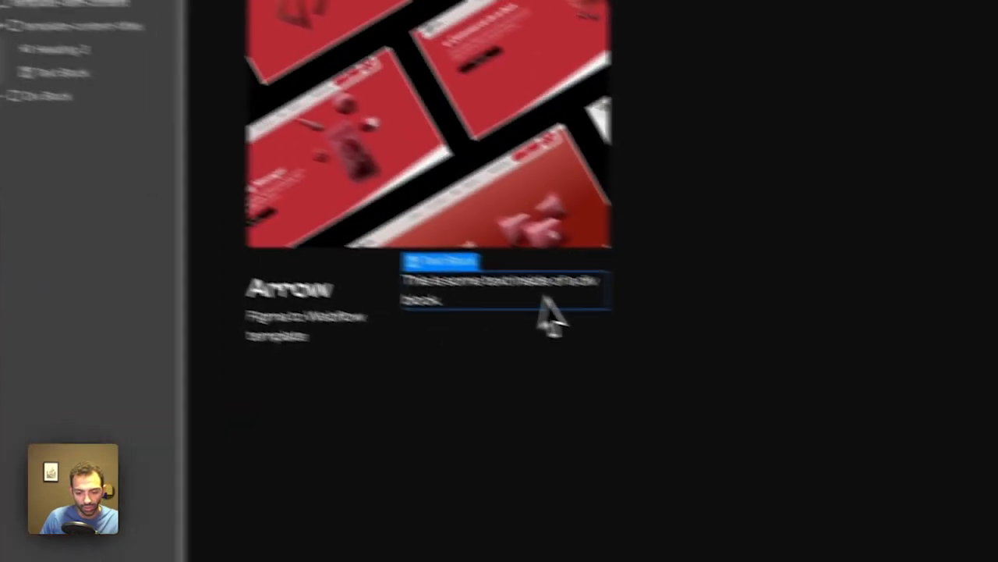
{"action": "double_click", "coordinate": [820, 373]}
{"action": "type", "text": "$ 254.00 USD"}
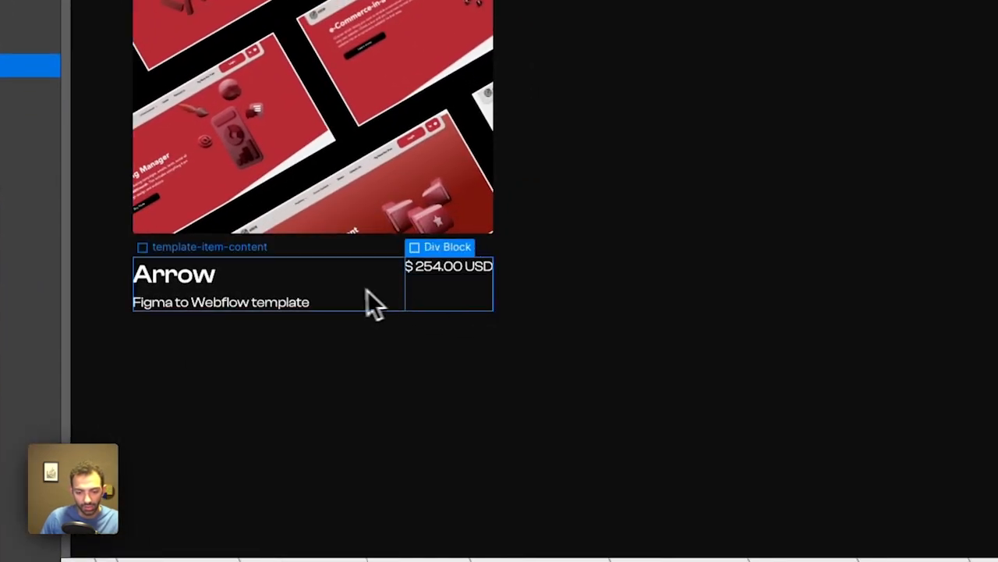
Step: Align the children of template-item-content to the bottom so the price lines up with the subtitle
{"action": "left_click", "coordinate": [366, 289]}
{"action": "left_click", "coordinate": [911, 221]}
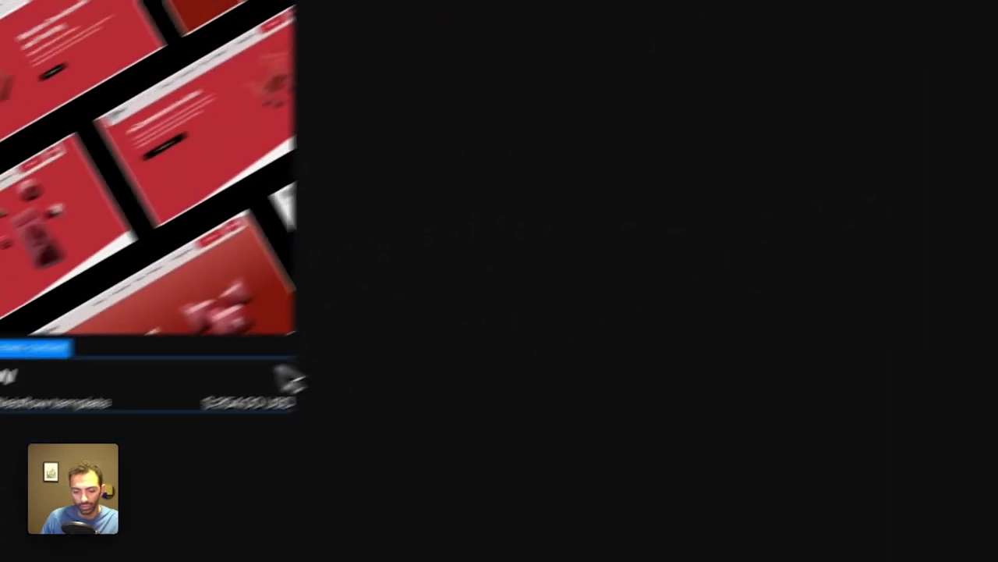
{"action": "left_click", "coordinate": [248, 402]}
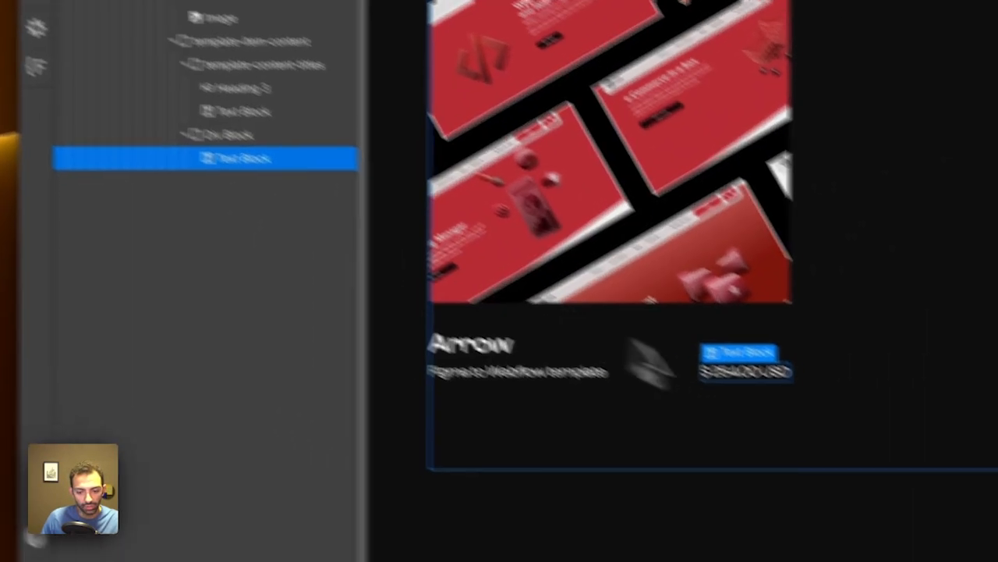
{"action": "left_click", "coordinate": [242, 135]}
{"action": "left_click", "coordinate": [252, 158]}
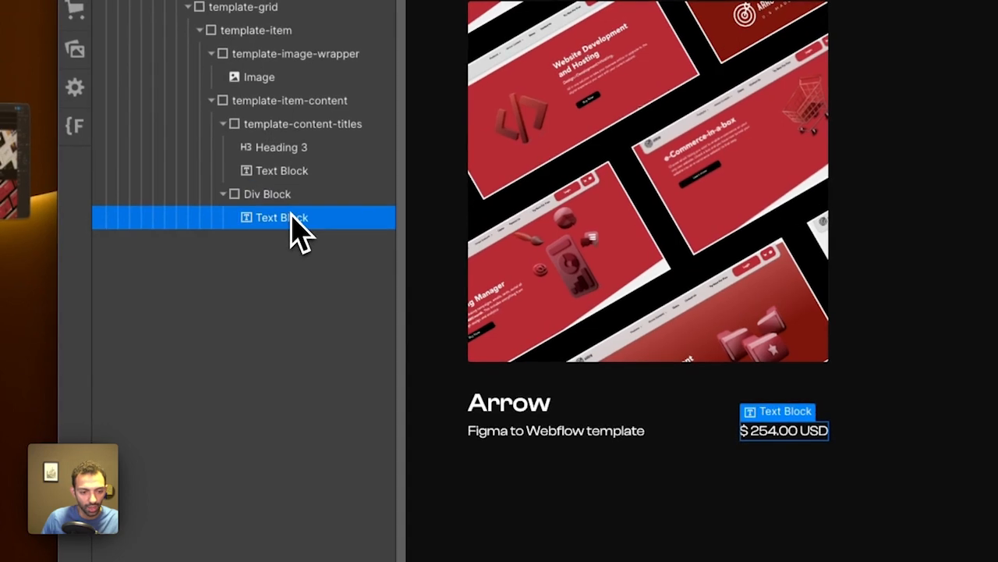
Step: Copy the price text block and paste it into the Div Block that holds the price
{"action": "left_click", "coordinate": [287, 196]}
{"action": "double_click", "coordinate": [786, 431]}
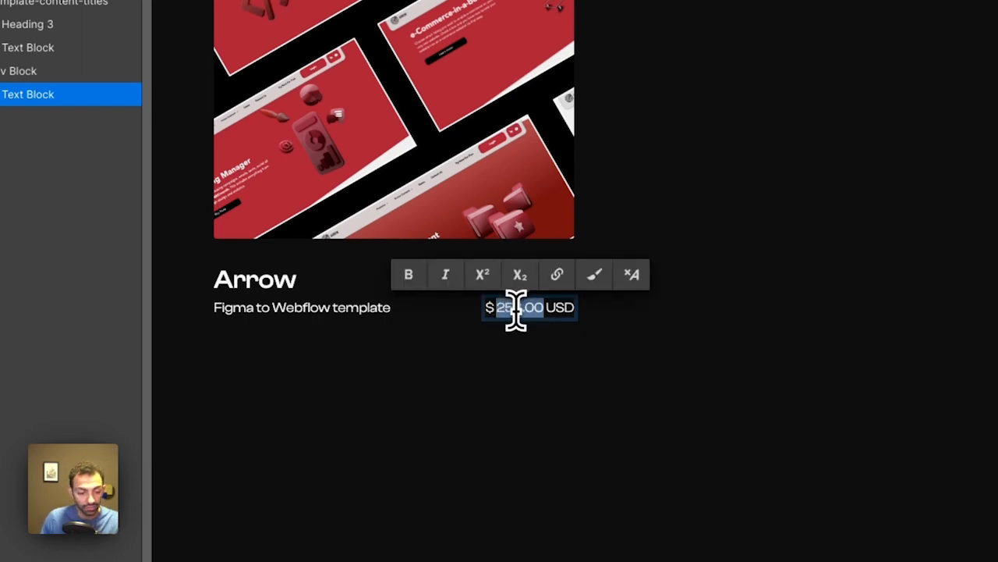
{"action": "left_click", "coordinate": [507, 314]}
{"action": "key", "text": "super+c"}
{"action": "left_click", "coordinate": [19, 71]}
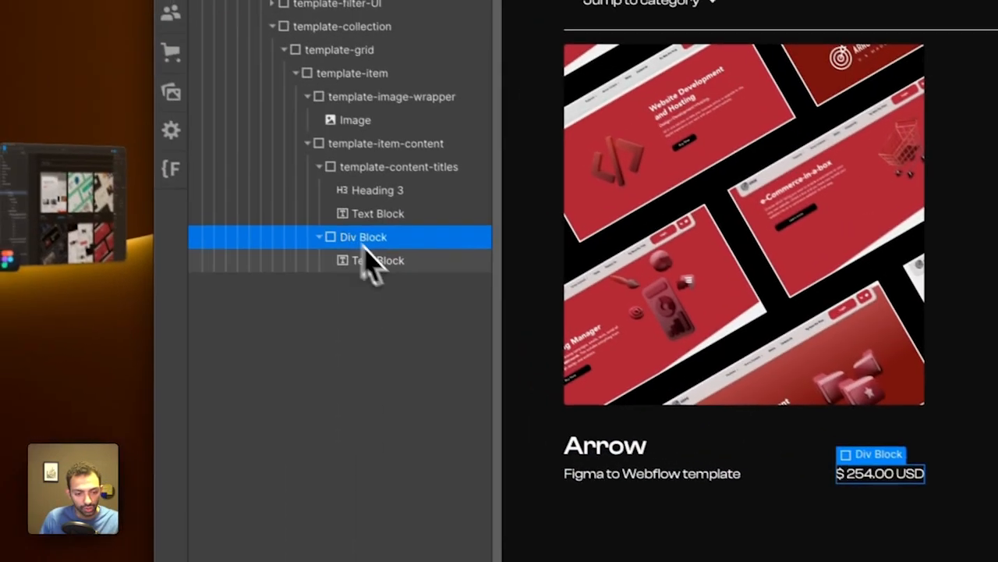
{"action": "key", "text": "super+v"}
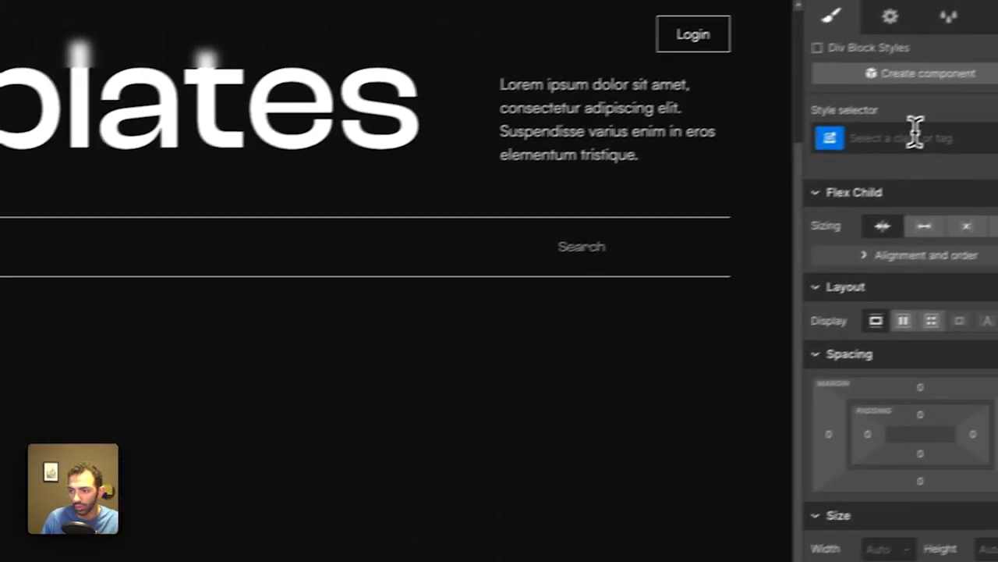
Step: Give the price's Div Block the class price-button and set its display to flex
{"action": "left_click", "coordinate": [872, 150]}
{"action": "type", "text": "p"}
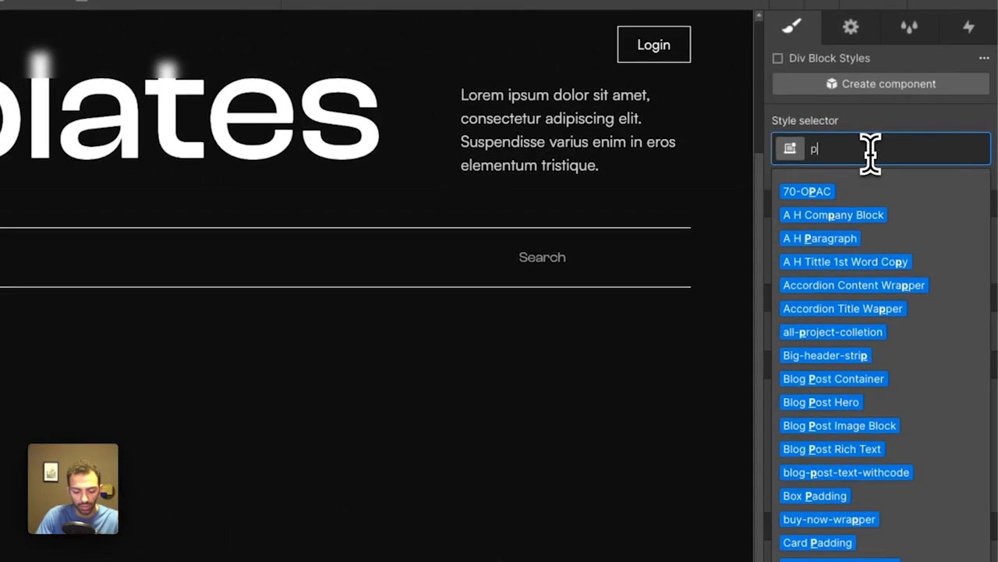
{"action": "type", "text": "rice-button"}
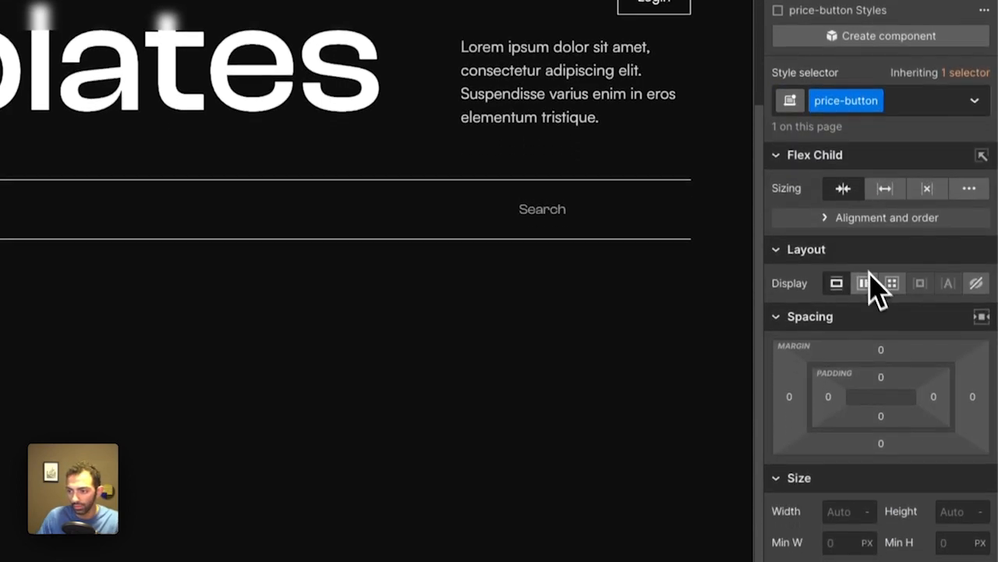
{"action": "left_click", "coordinate": [864, 331]}
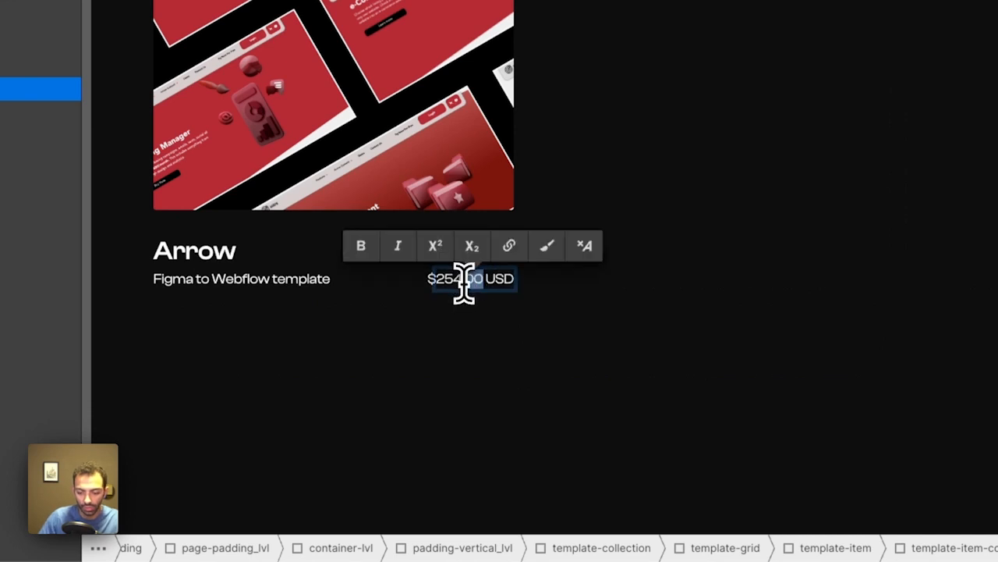
Step: Duplicate the "254.00 USD" text block inside price-button and shorten the first copy's text to "254.00"
{"action": "left_click", "coordinate": [503, 290]}
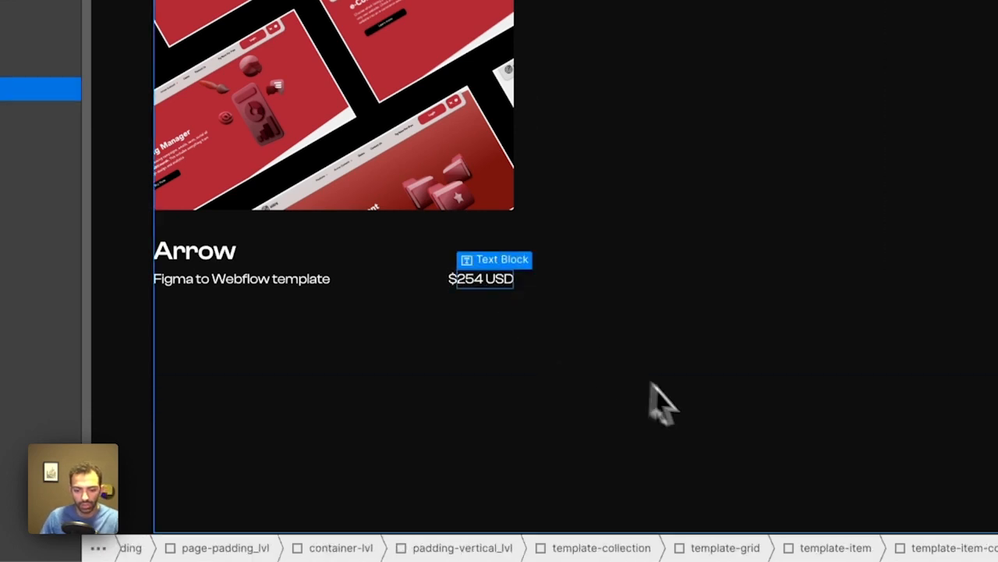
{"action": "left_click", "coordinate": [580, 348]}
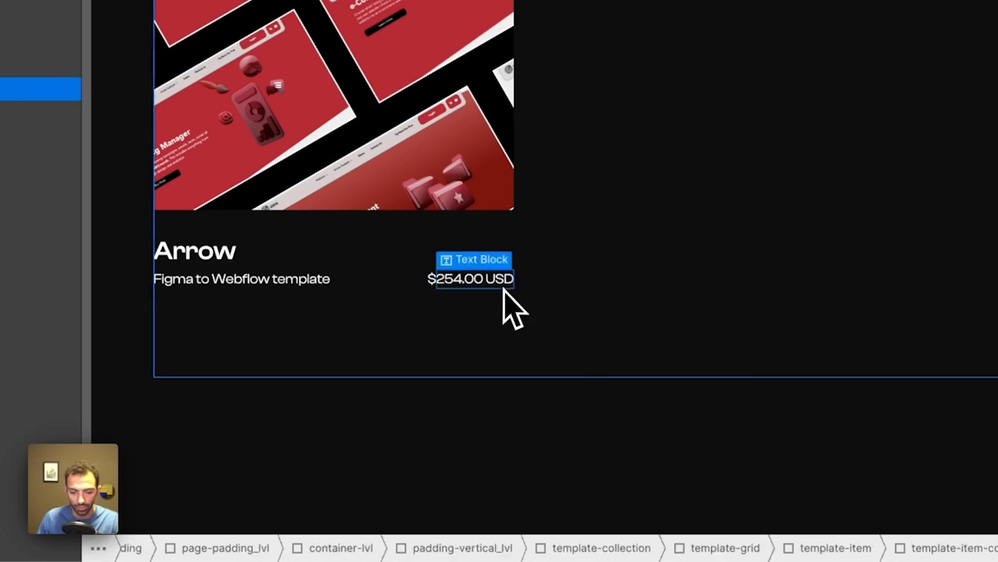
{"action": "key", "text": "super+d"}
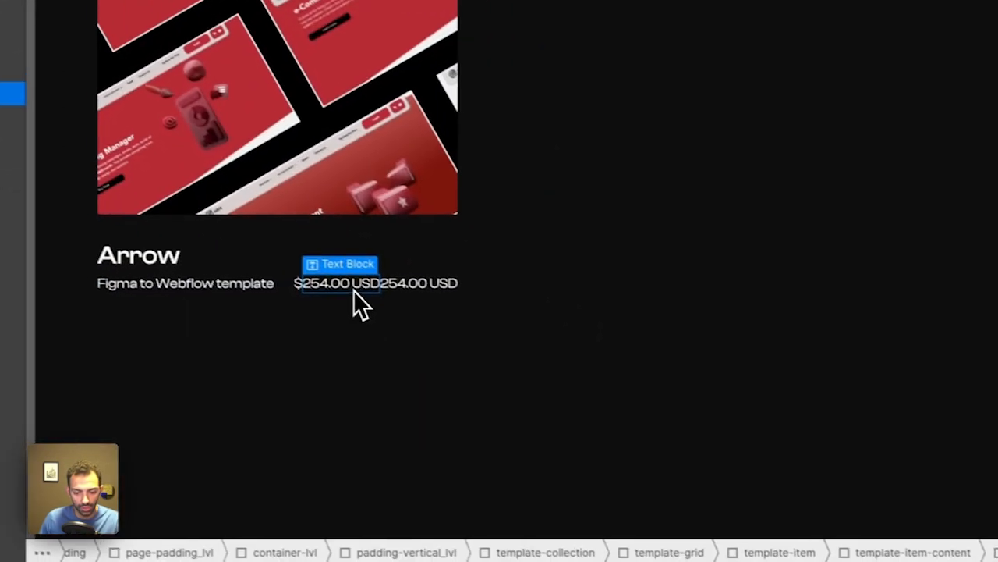
{"action": "double_click", "coordinate": [831, 408]}
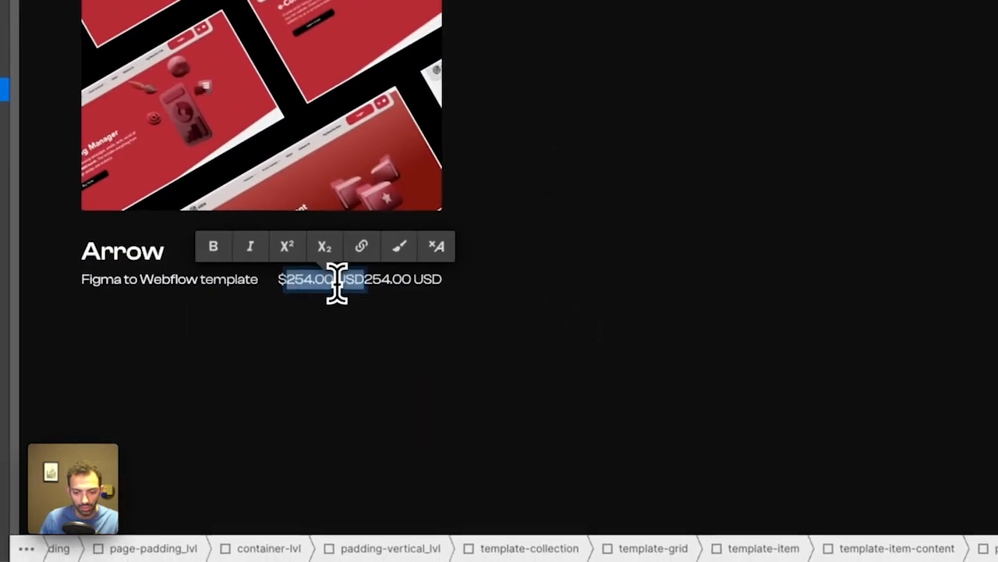
{"action": "left_click", "coordinate": [831, 408]}
{"action": "key", "text": "super+shift+Right"}
{"action": "key", "text": "BackSpace"}
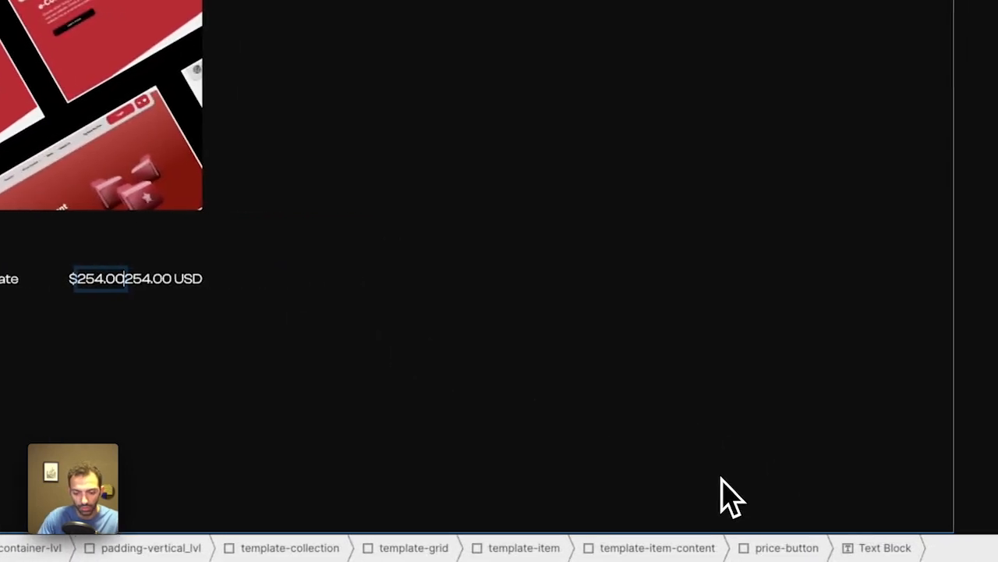
Step: Shorten the last text block in price-button to "USD"
{"action": "double_click", "coordinate": [169, 279]}
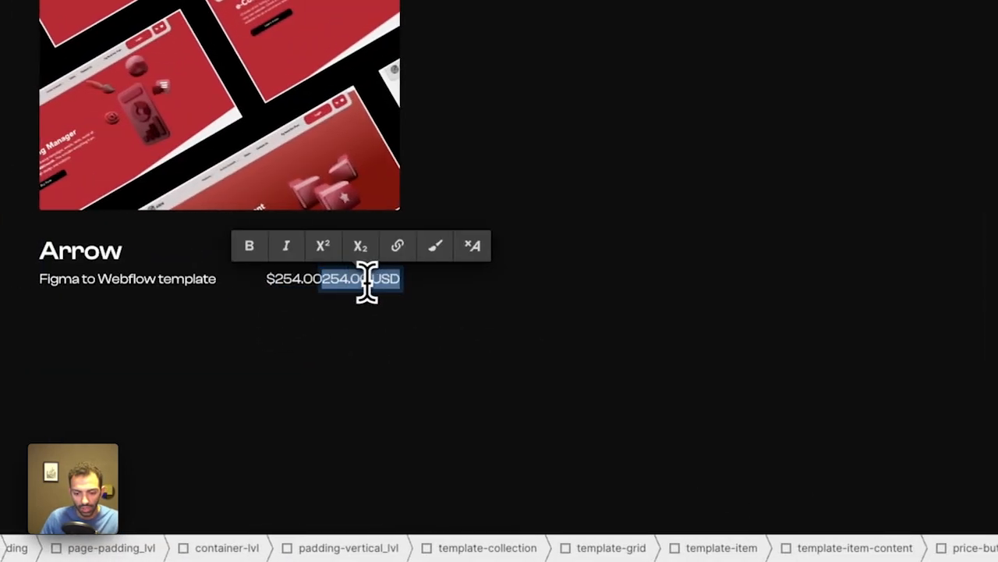
{"action": "left_click", "coordinate": [173, 279]}
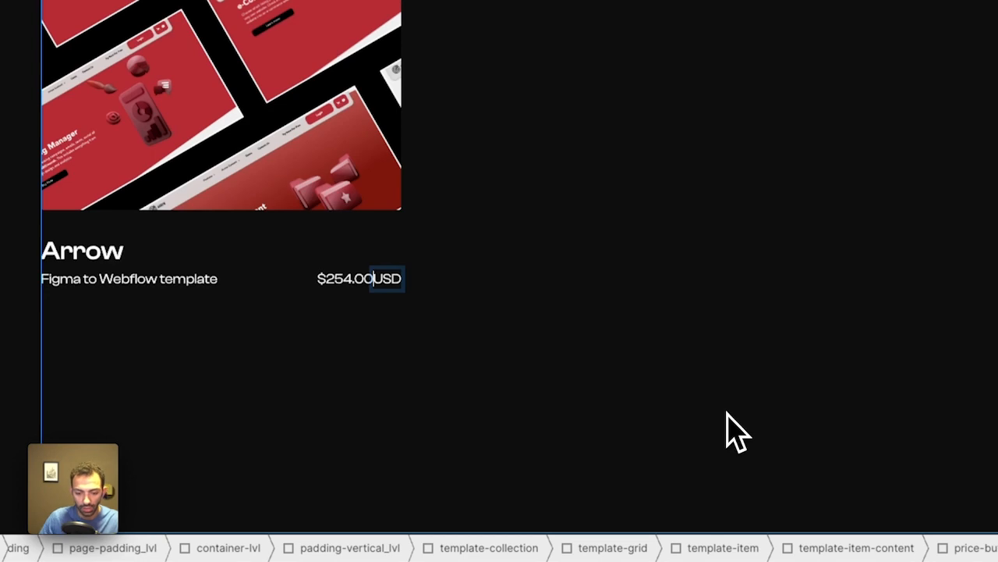
{"action": "left_click", "coordinate": [381, 287]}
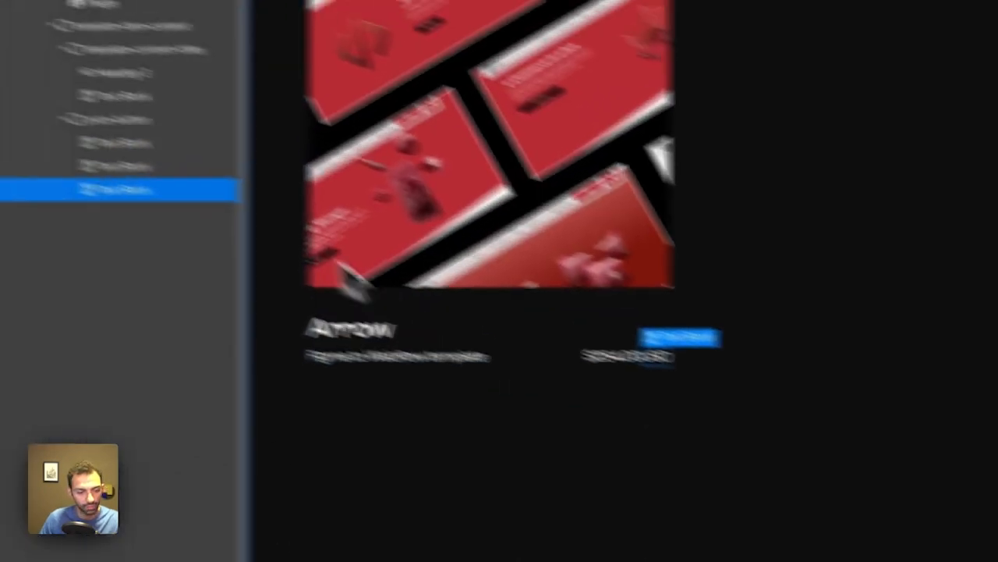
Step: Give the "254.00" text block inside price-button the class price-number
{"action": "left_click", "coordinate": [287, 168]}
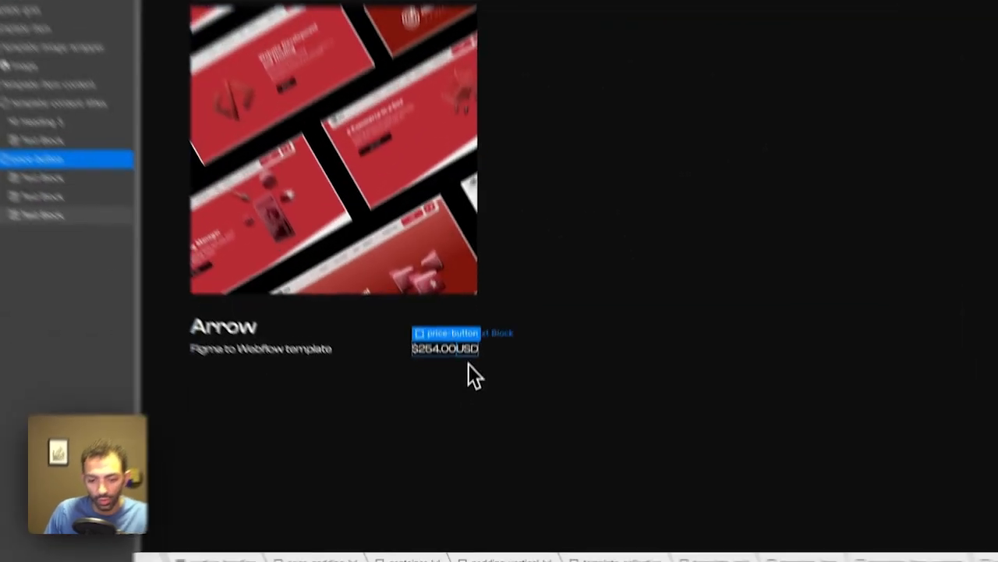
{"action": "left_click", "coordinate": [451, 421]}
{"action": "left_click", "coordinate": [469, 347]}
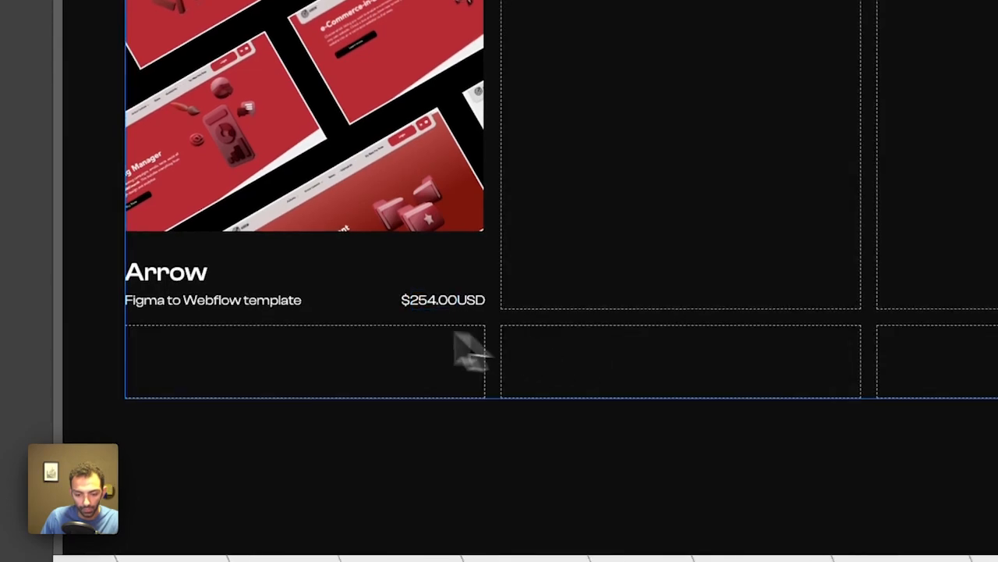
{"action": "left_click", "coordinate": [453, 307]}
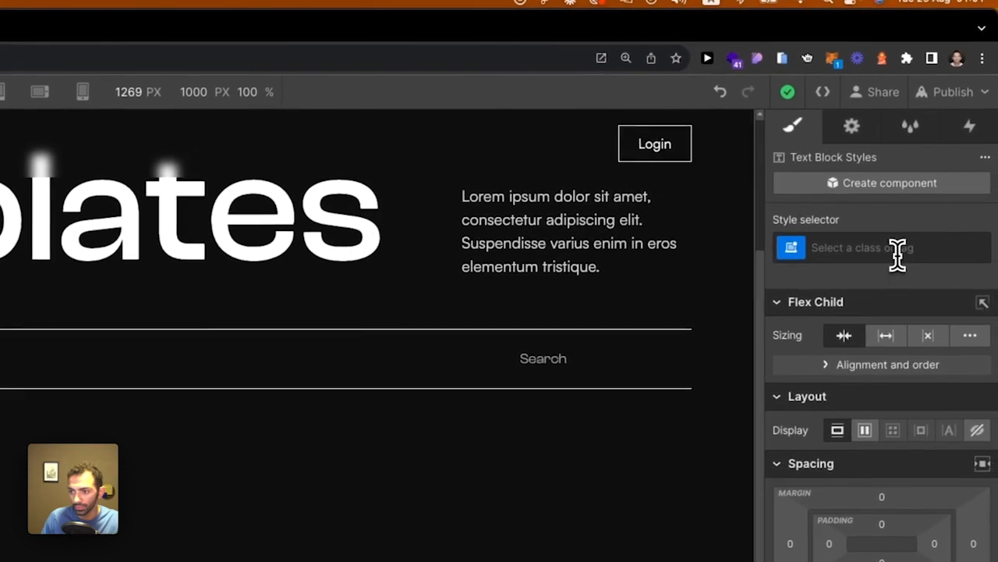
{"action": "left_click", "coordinate": [897, 250]}
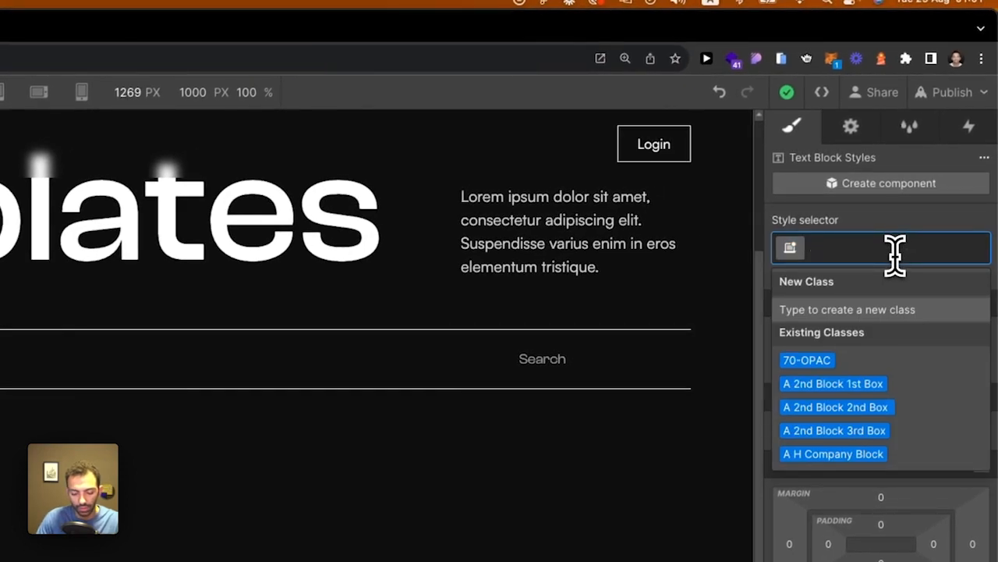
{"action": "type", "text": "price-n"}
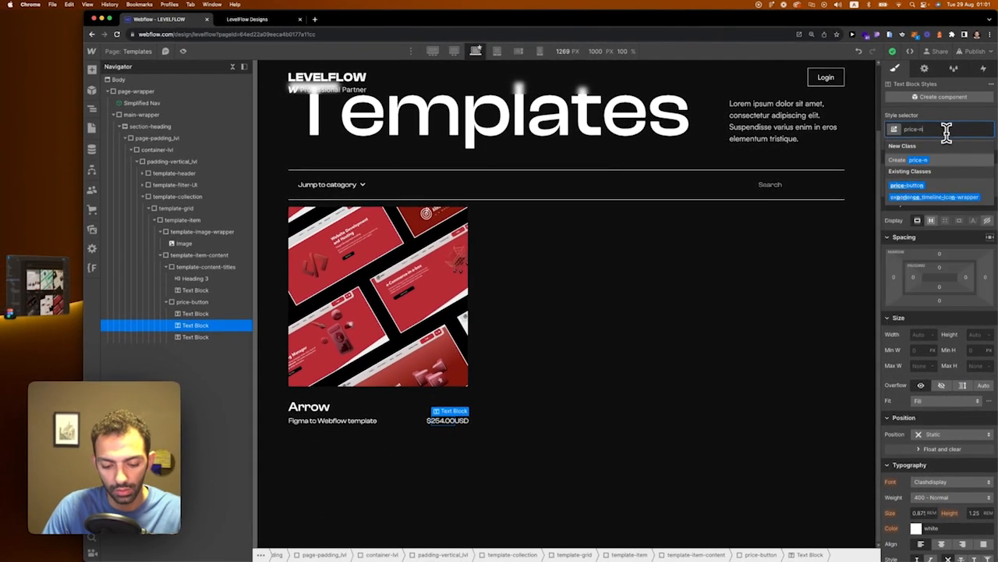
{"action": "type", "text": "umber"}
{"action": "key", "text": "Return"}
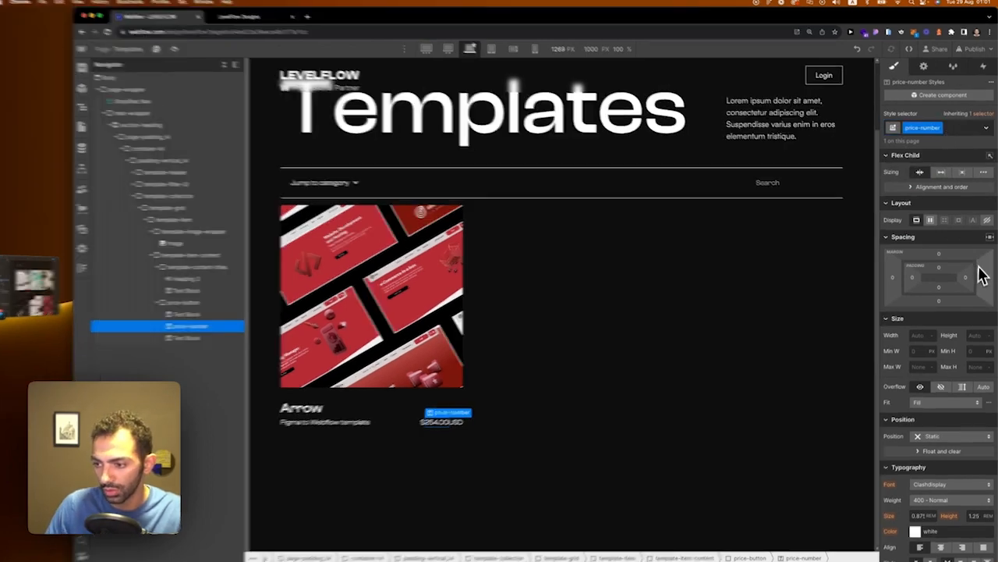
Step: Set the right margin of price-number to 0.2rem
{"action": "left_click", "coordinate": [984, 277]}
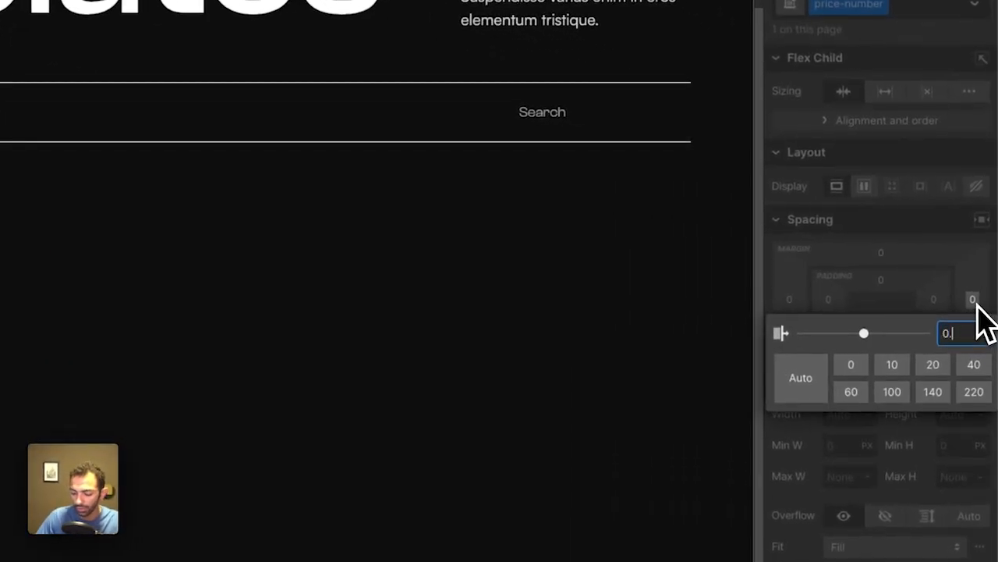
{"action": "type", "text": ".2rem"}
{"action": "key", "text": "Return"}
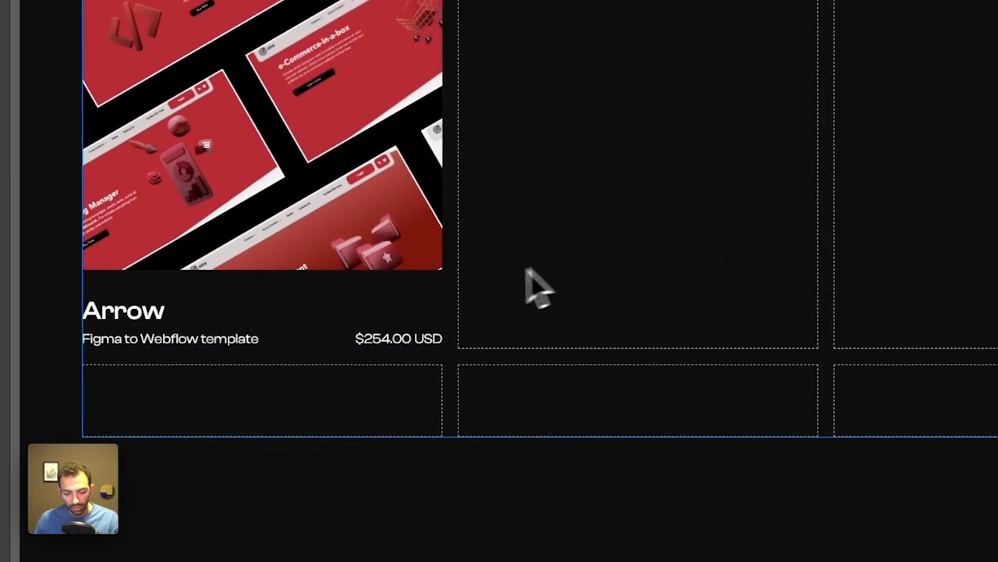
{"action": "left_click", "coordinate": [679, 518]}
Step: Add the margin-top combo class to template-collection and give it a top margin
{"action": "scroll", "coordinate": [686, 492], "scroll_direction": "up", "scroll_amount": 2}
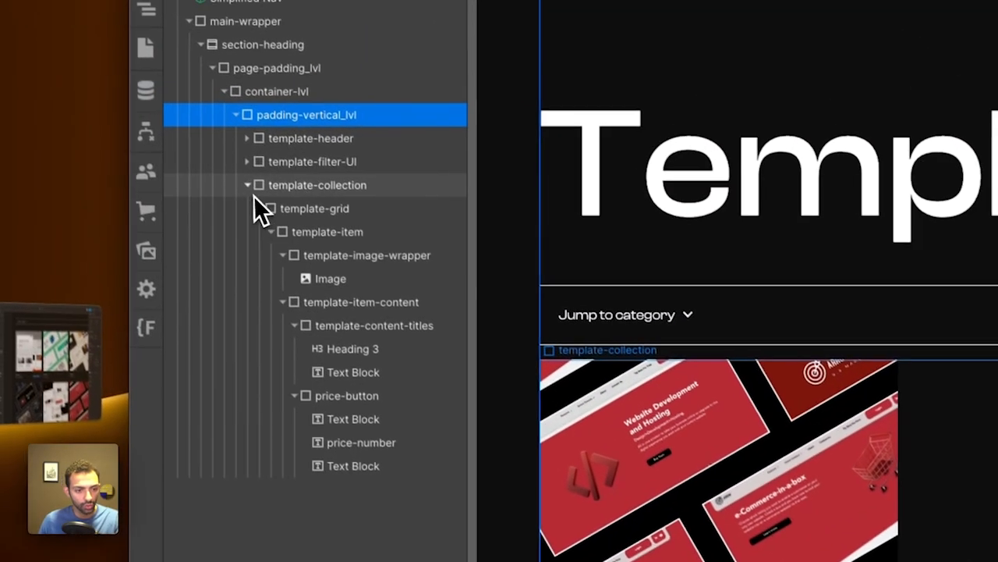
{"action": "left_click", "coordinate": [250, 188]}
{"action": "left_click", "coordinate": [309, 189]}
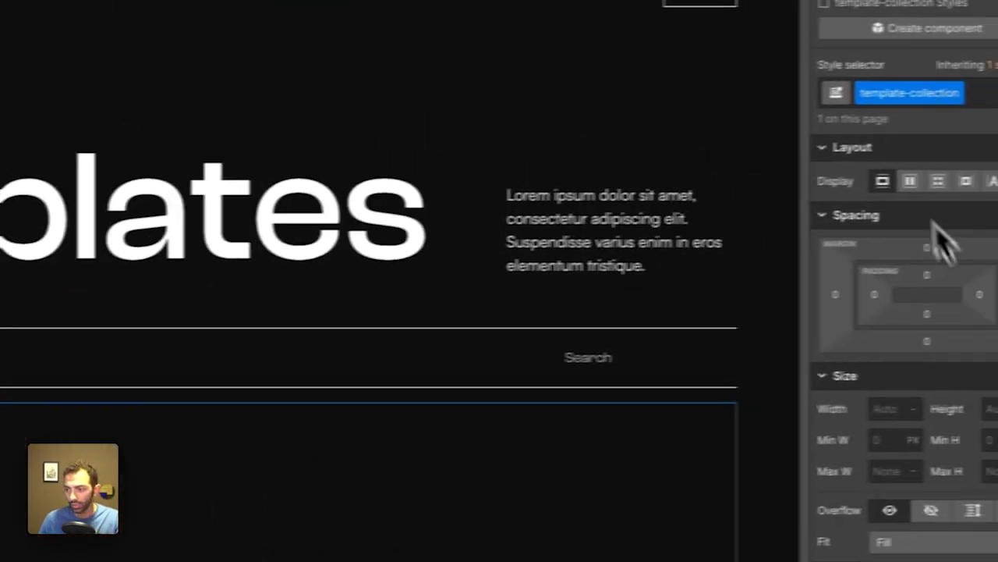
{"action": "left_click", "coordinate": [951, 96]}
{"action": "type", "text": "margin"}
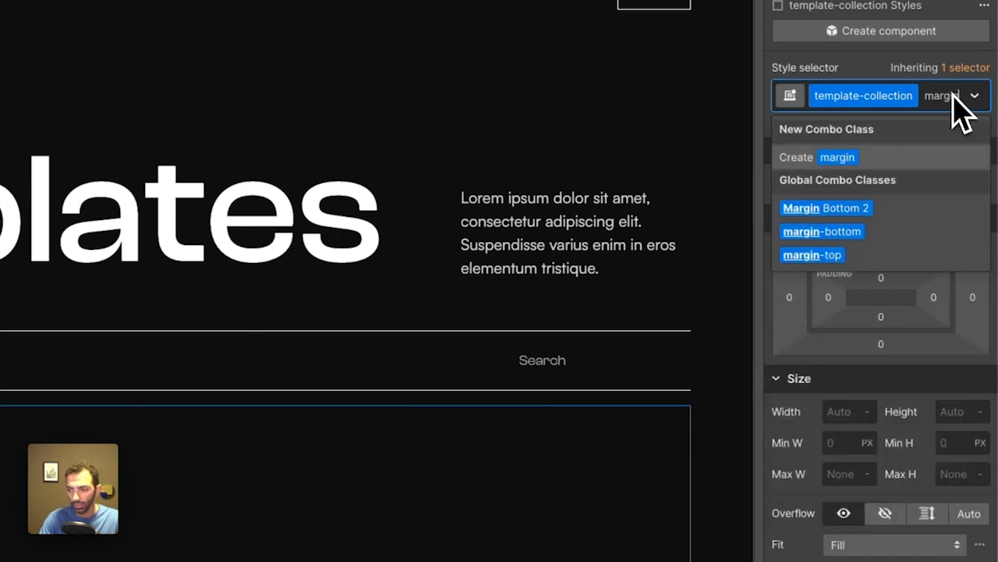
{"action": "key", "text": "Return"}
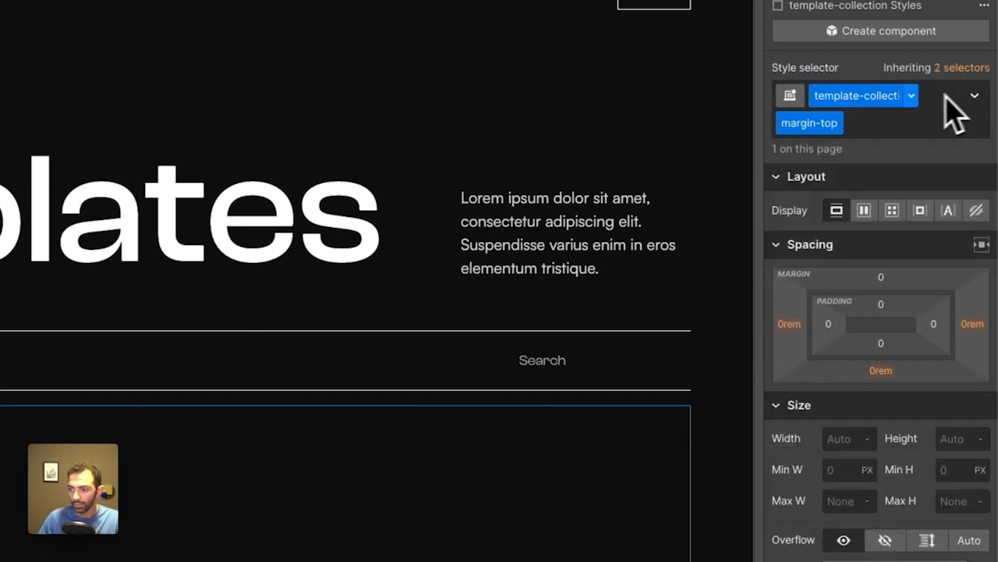
{"action": "left_click", "coordinate": [882, 278]}
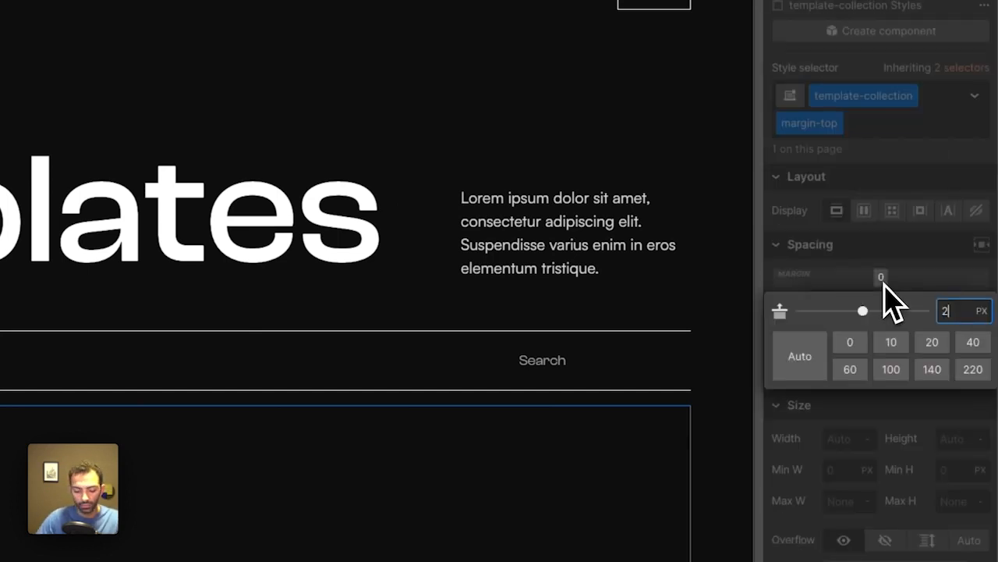
{"action": "key", "text": "Return"}
Step: Compare the template card in the grid with the Figma design, examining the arrow beside the $ 254.00 USD price
{"action": "left_click", "coordinate": [575, 528]}
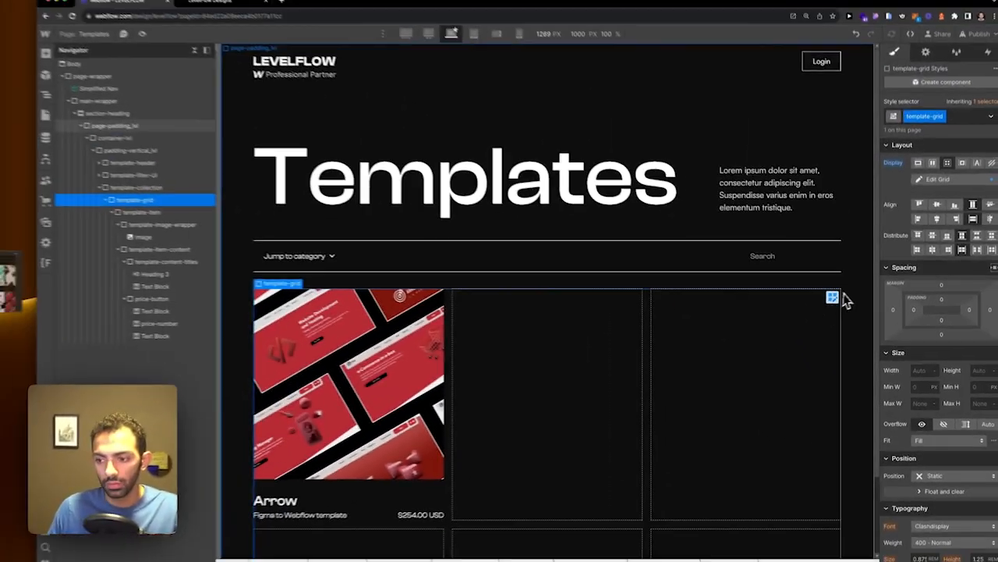
{"action": "left_click", "coordinate": [824, 407]}
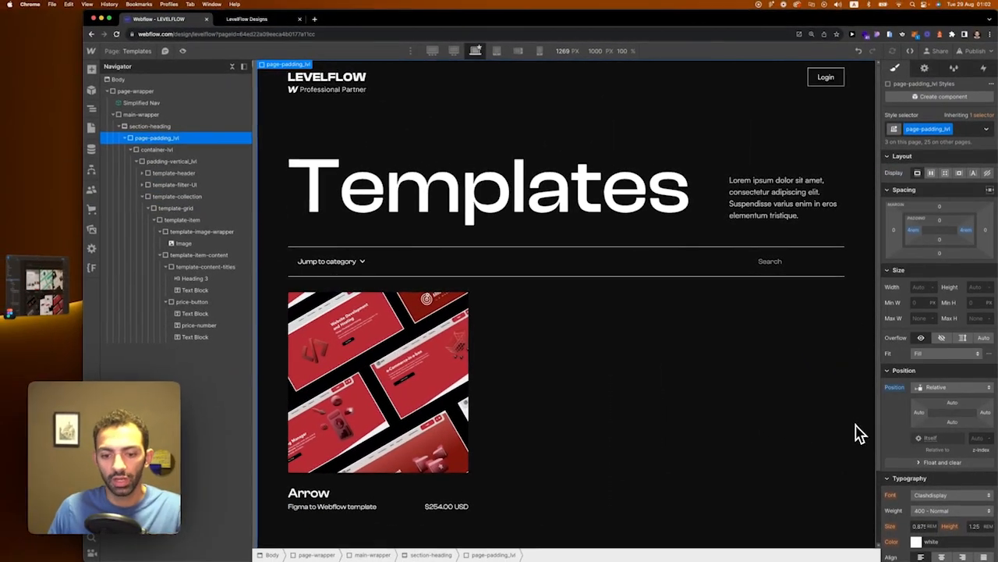
{"action": "left_click", "coordinate": [434, 488]}
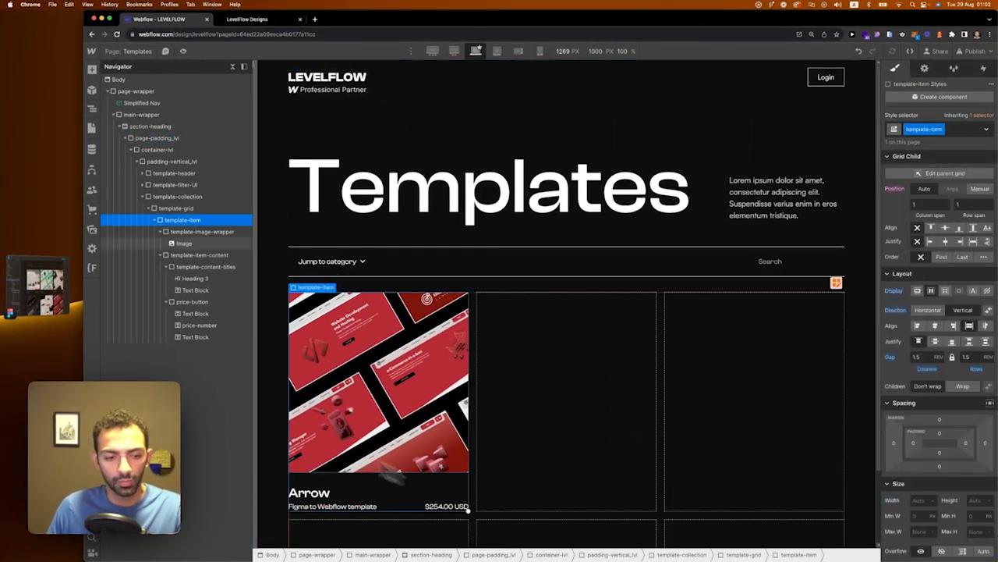
{"action": "left_click", "coordinate": [43, 287]}
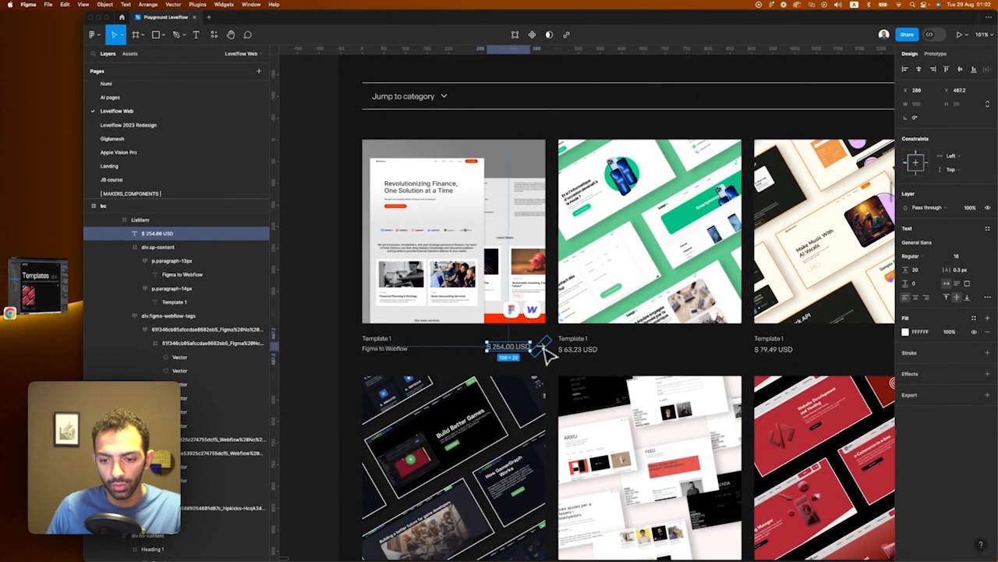
{"action": "left_click", "coordinate": [546, 354]}
{"action": "left_click", "coordinate": [46, 301]}
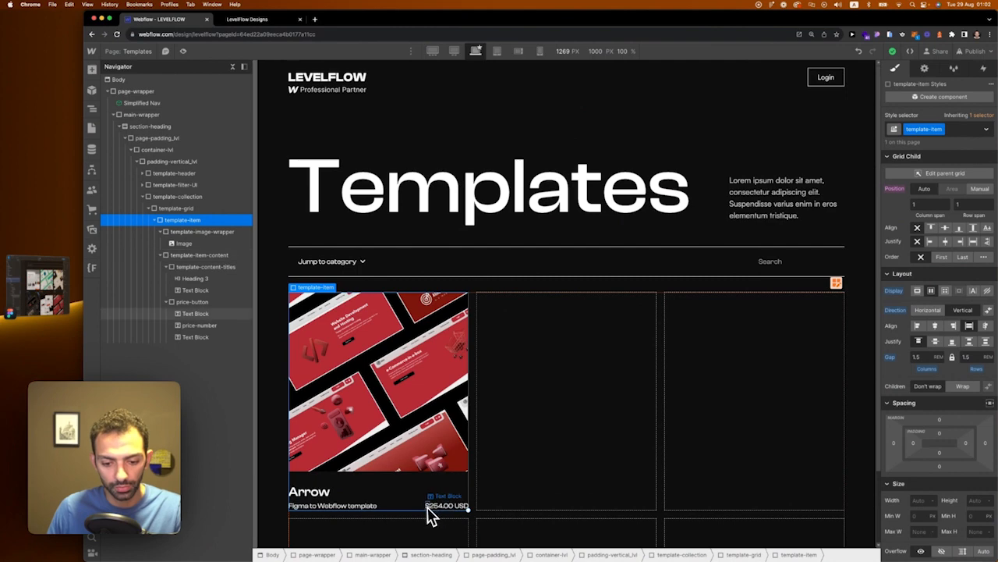
Step: Add an Embed element inside the template card's price-button block
{"action": "left_click", "coordinate": [456, 506]}
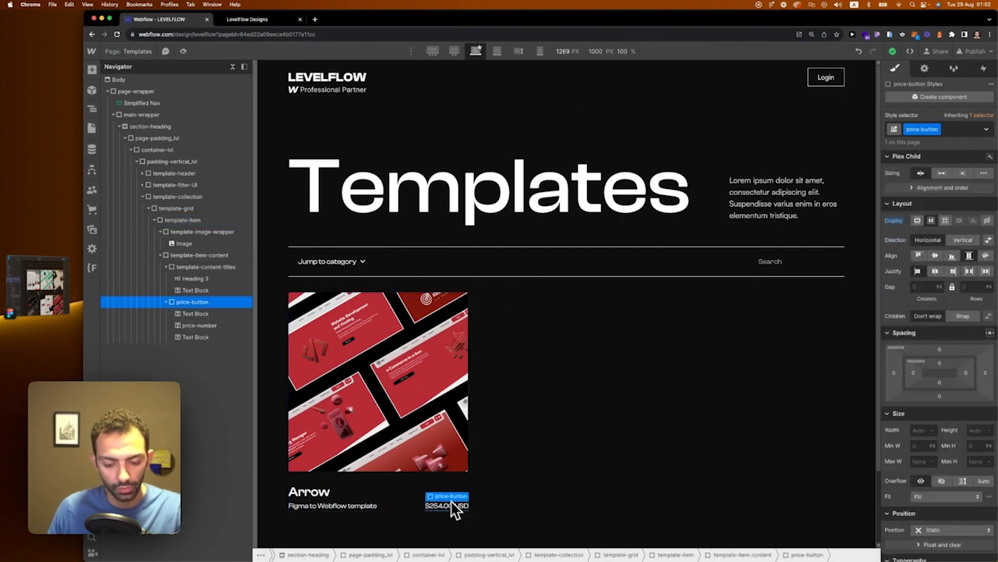
{"action": "key", "text": "a"}
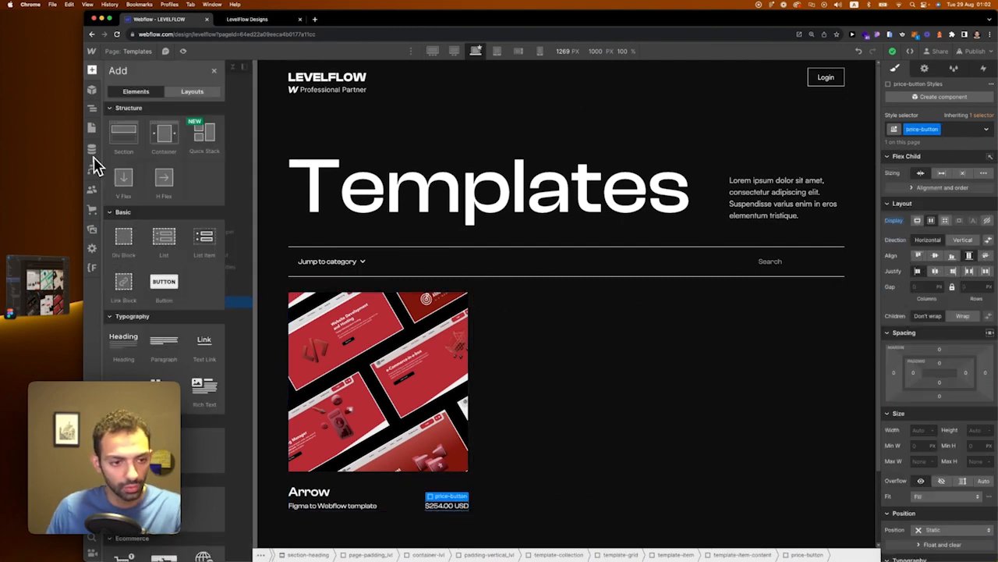
{"action": "scroll", "coordinate": [145, 367], "scroll_direction": "down", "scroll_amount": 5}
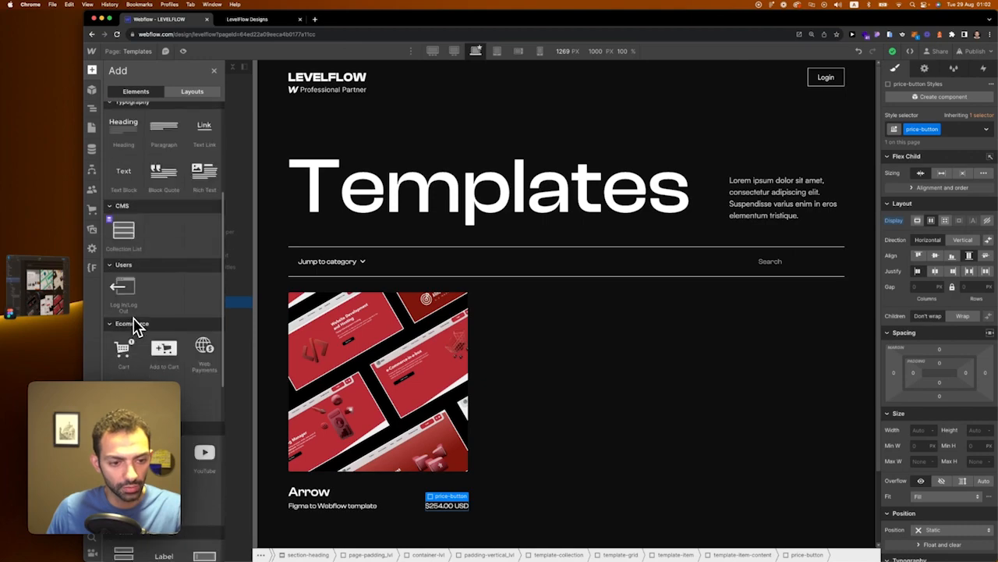
{"action": "scroll", "coordinate": [152, 343], "scroll_direction": "down", "scroll_amount": 6}
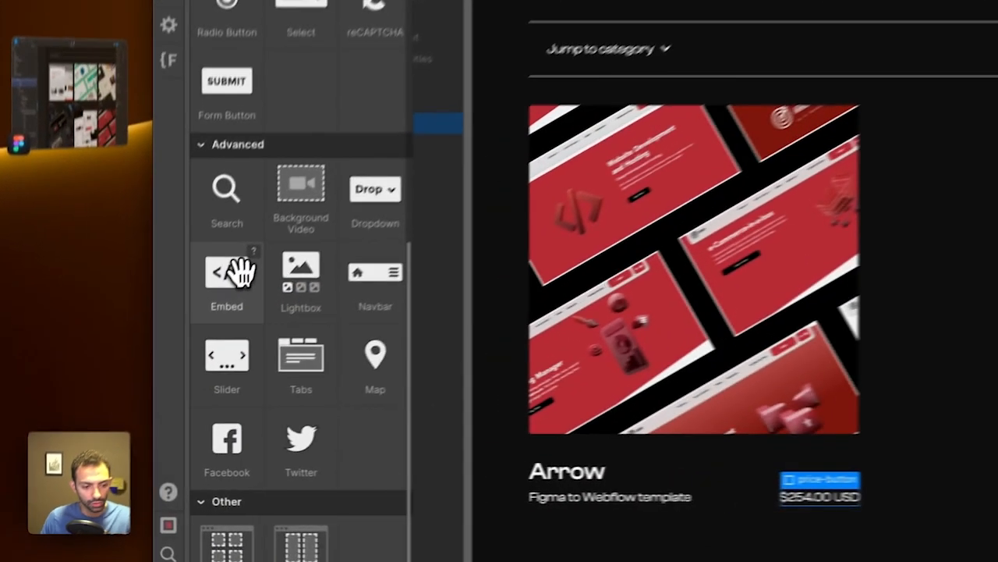
{"action": "left_click", "coordinate": [126, 379]}
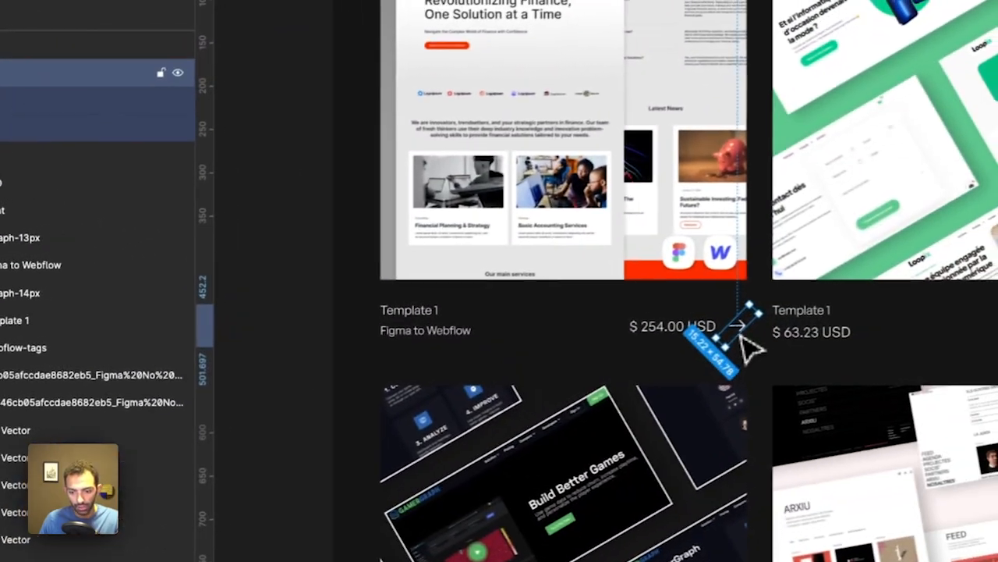
Step: Switch to Figma and select the arrow's vector parts beside the $ 254.00 USD price as one group
{"action": "double_click", "coordinate": [741, 336]}
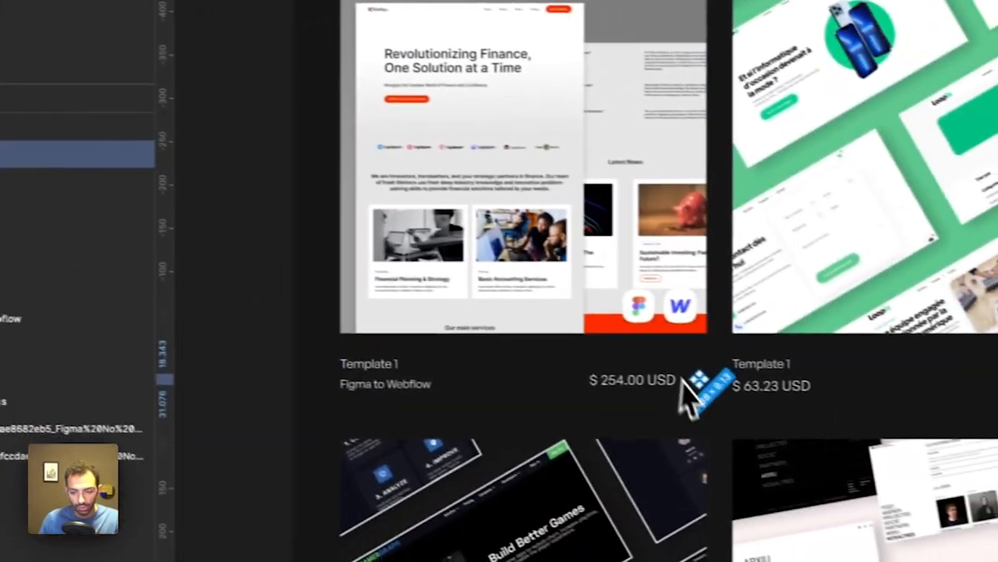
{"action": "scroll", "coordinate": [740, 335], "scroll_direction": "up", "scroll_amount": 8}
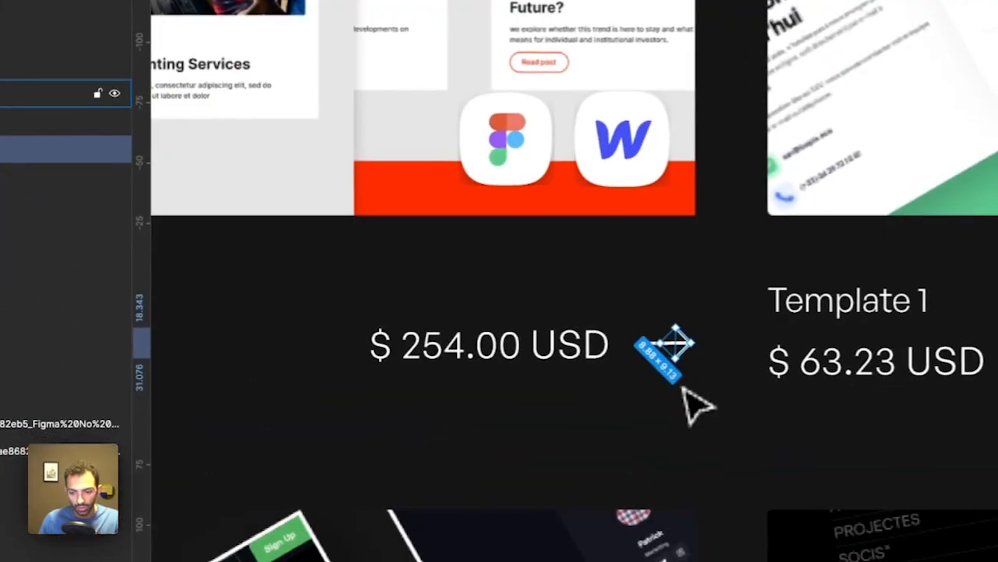
{"action": "left_click", "coordinate": [628, 306]}
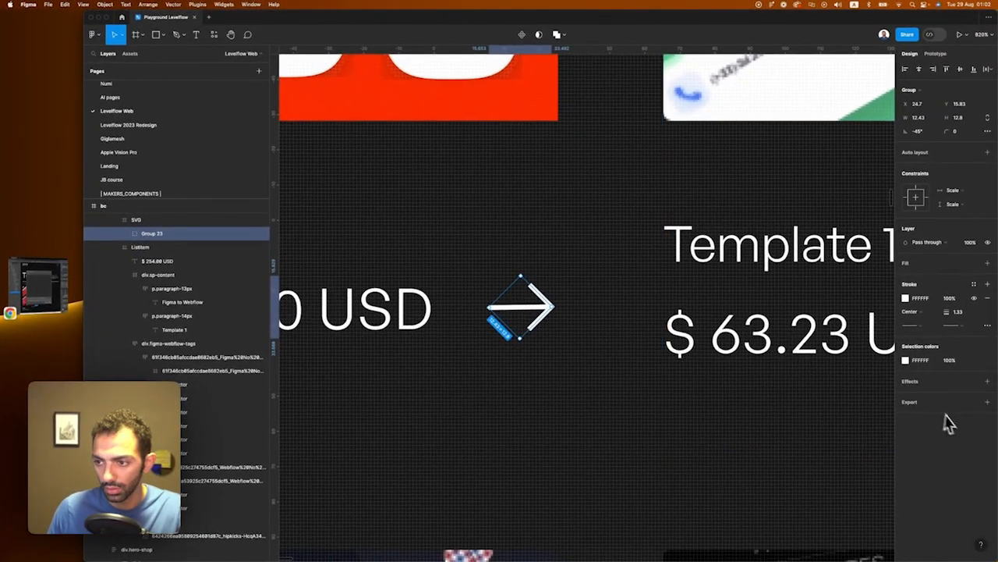
Step: Try to set the arrow group's rotation to 0°
{"action": "left_click", "coordinate": [922, 133]}
{"action": "type", "text": "0"}
{"action": "key", "text": "Return"}
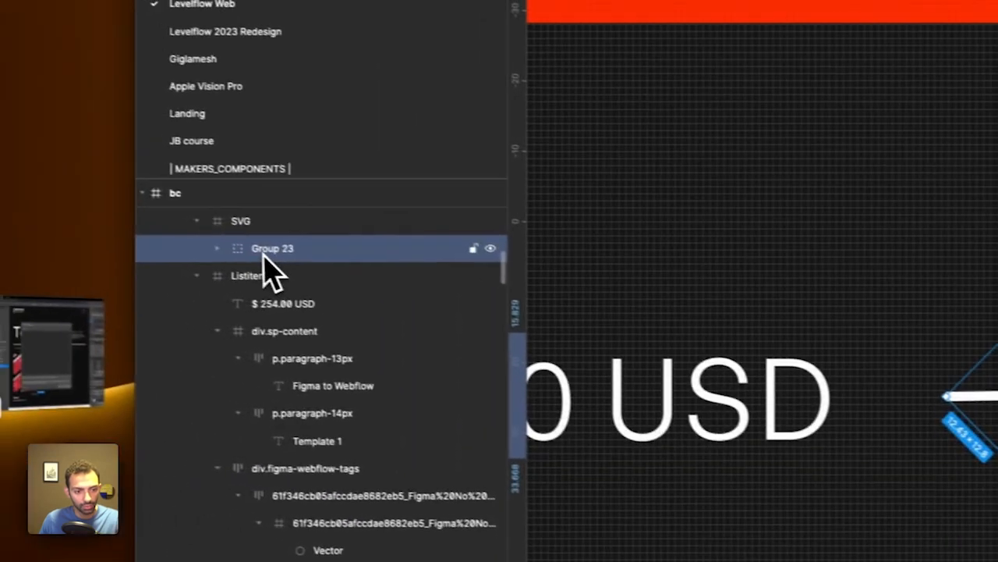
Step: Move the arrow group out of its SVG frame and export it to Downloads as arrow.svg
{"action": "left_click", "coordinate": [260, 223]}
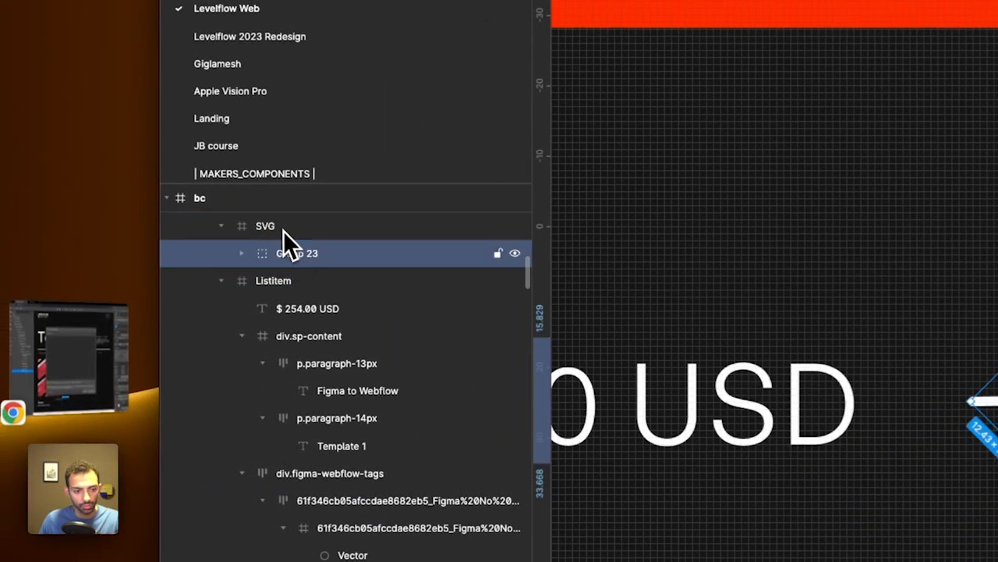
{"action": "left_click_drag", "start_coordinate": [283, 230], "coordinate": [286, 225]}
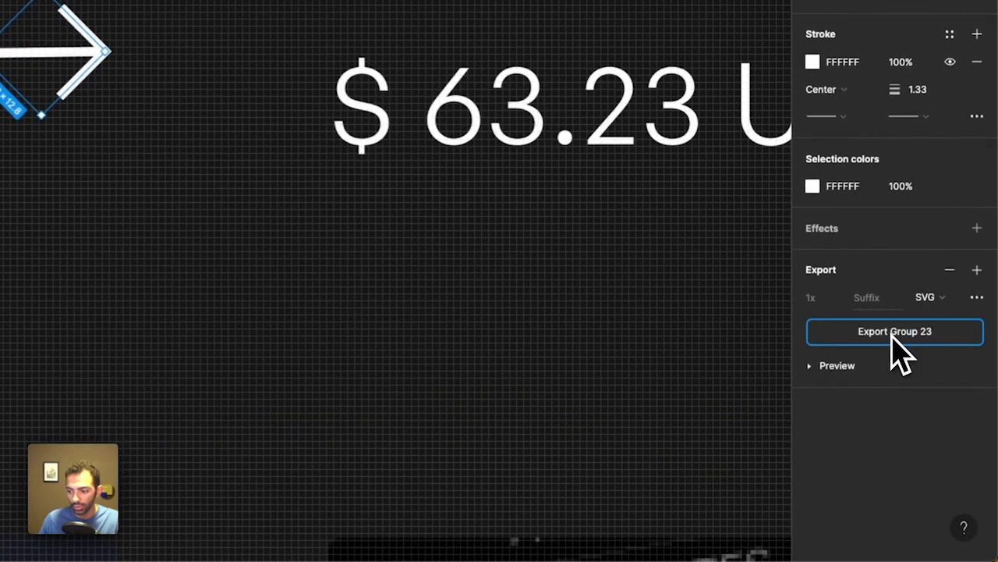
{"action": "left_click", "coordinate": [891, 333]}
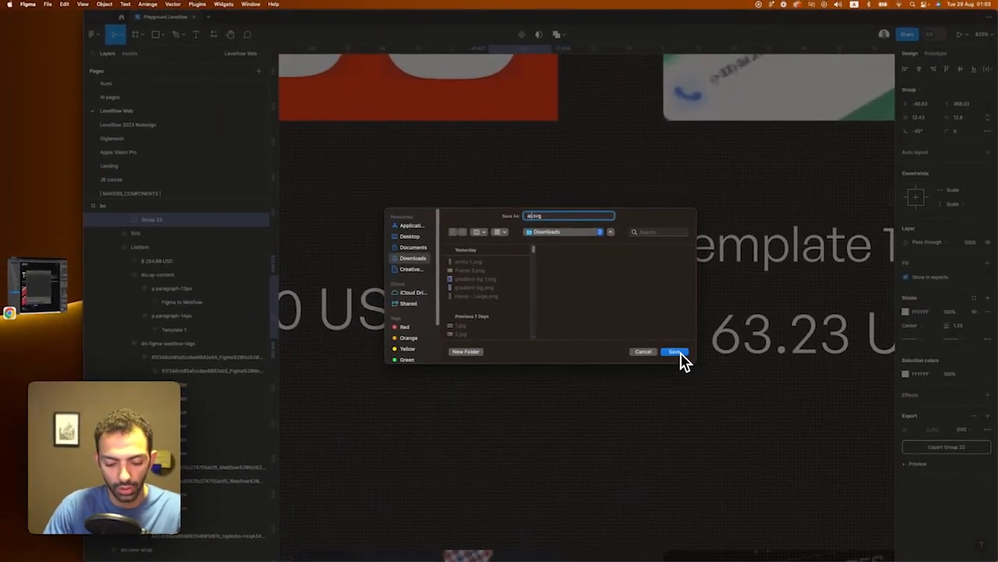
{"action": "left_click", "coordinate": [675, 352]}
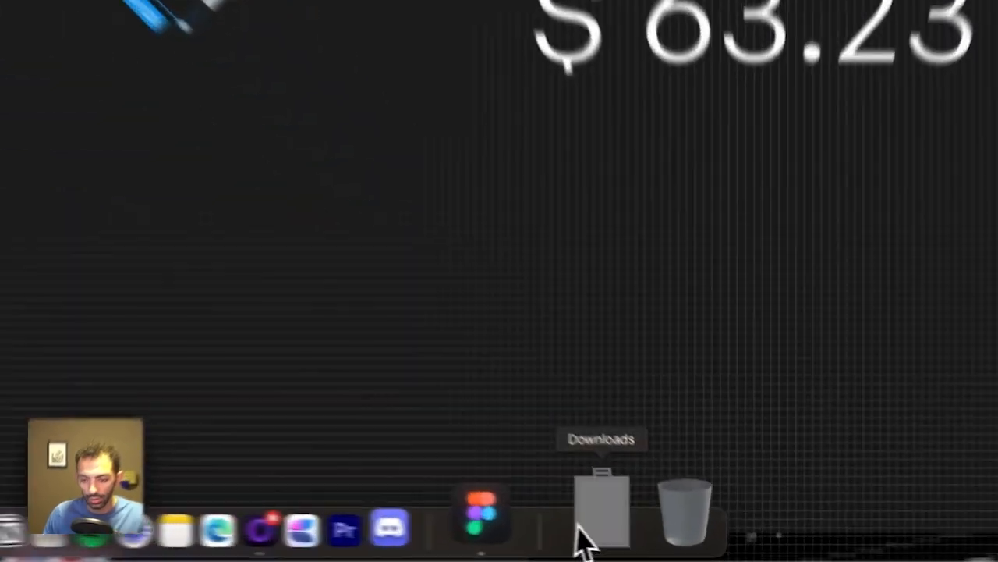
Step: Open arrow.svg from the Downloads folder in Sublime Text
{"action": "left_click", "coordinate": [724, 550]}
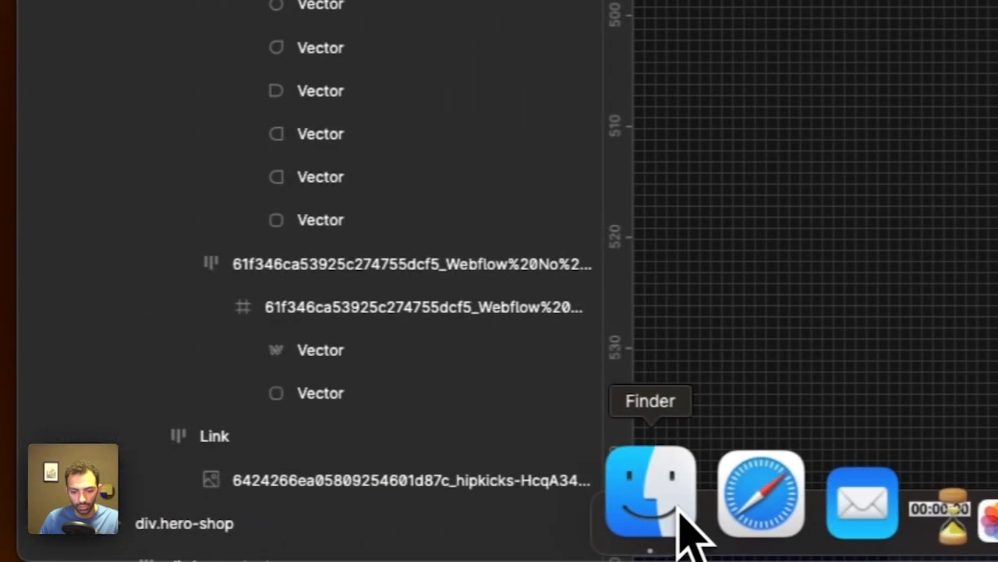
{"action": "left_click", "coordinate": [675, 507]}
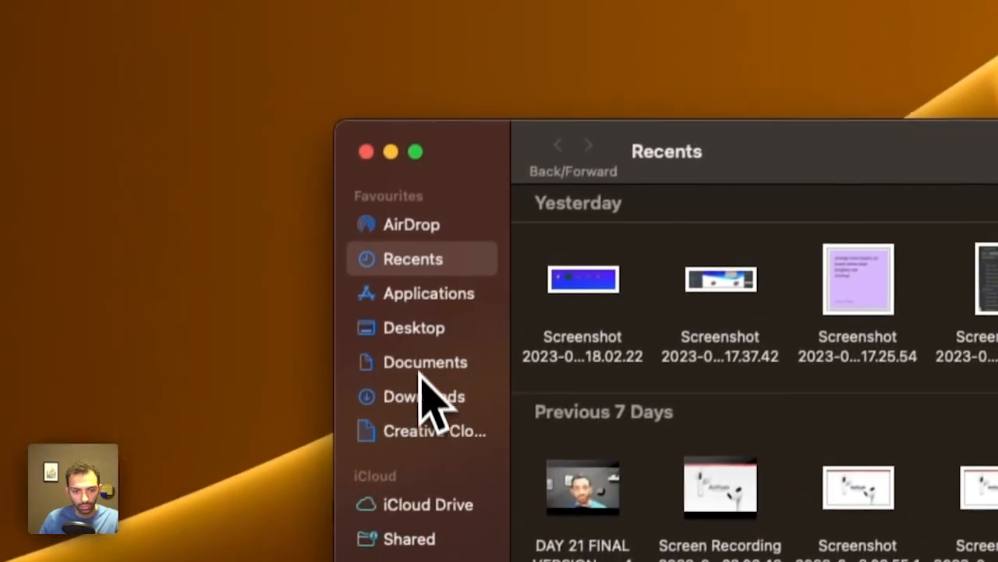
{"action": "left_click", "coordinate": [466, 263]}
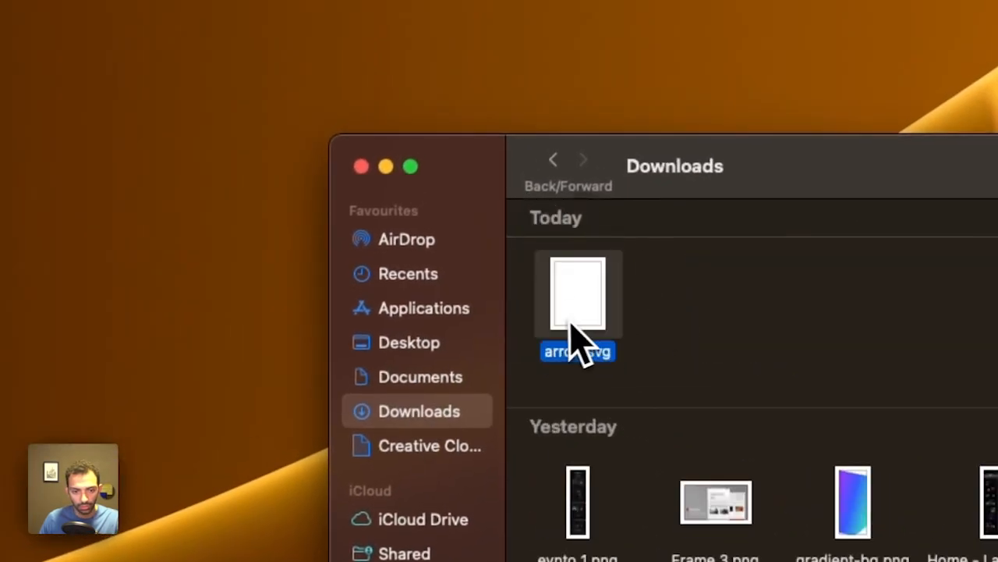
{"action": "right_click", "coordinate": [570, 324]}
{"action": "mouse_move", "coordinate": [663, 359]}
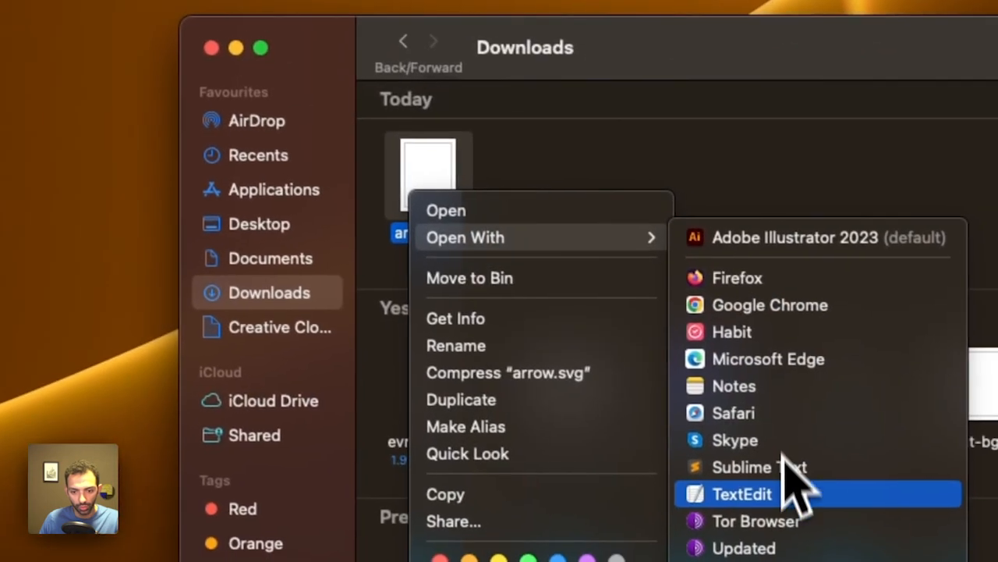
{"action": "left_click", "coordinate": [773, 466]}
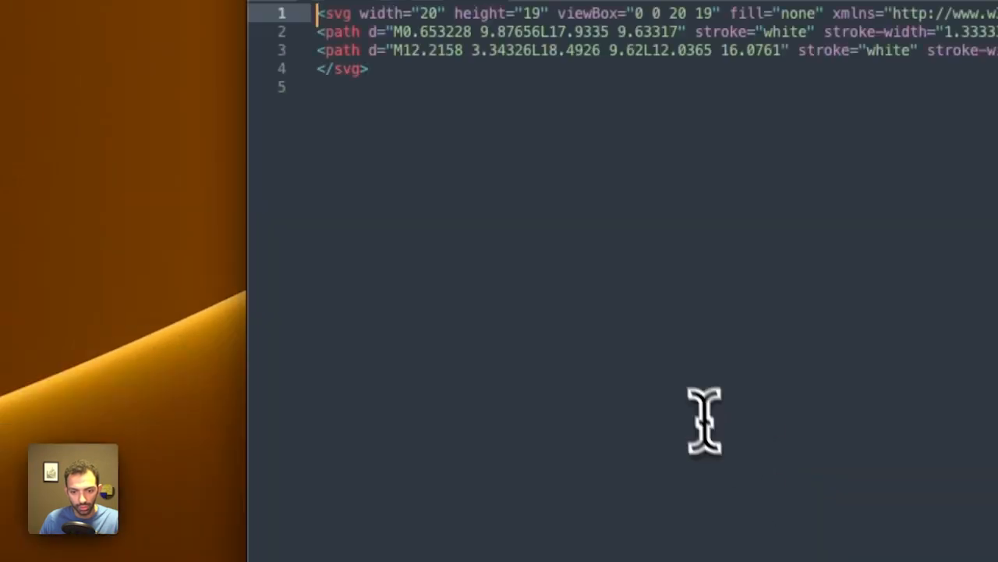
Step: Copy the whole SVG code of the arrow and paste it into the HTML Embed's code editor in Webflow
{"action": "key", "text": "super+a"}
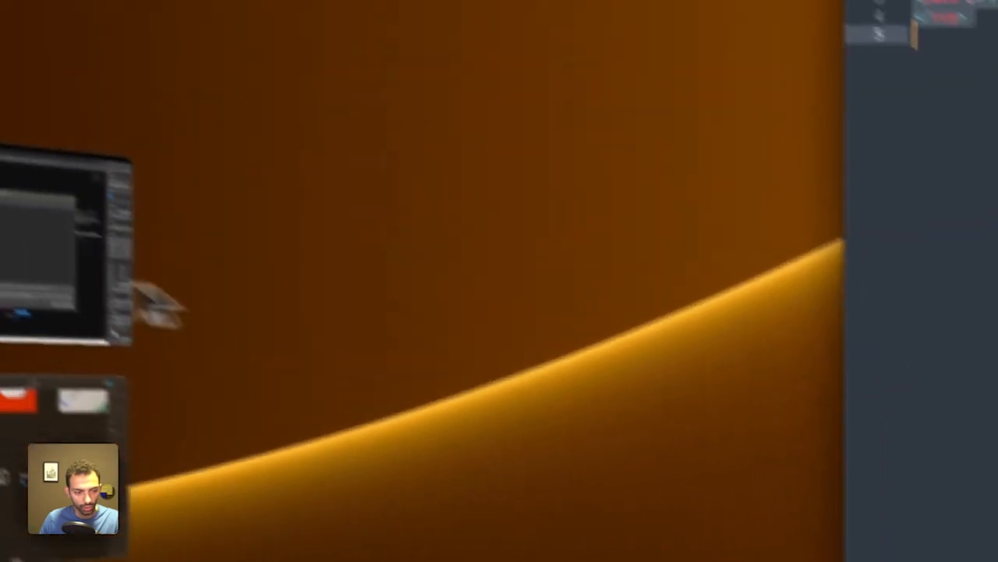
{"action": "left_click", "coordinate": [174, 234]}
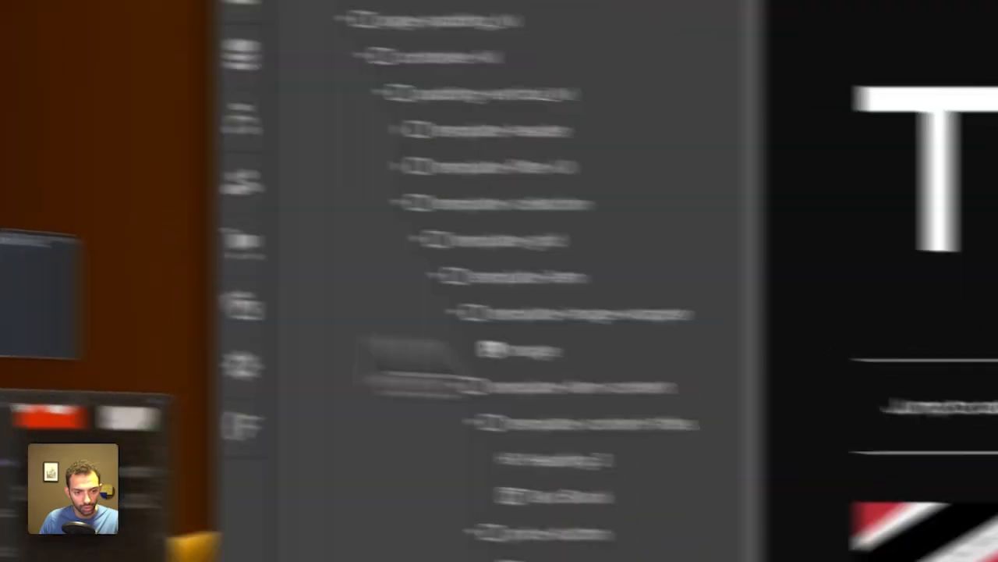
{"action": "key", "text": "super+v"}
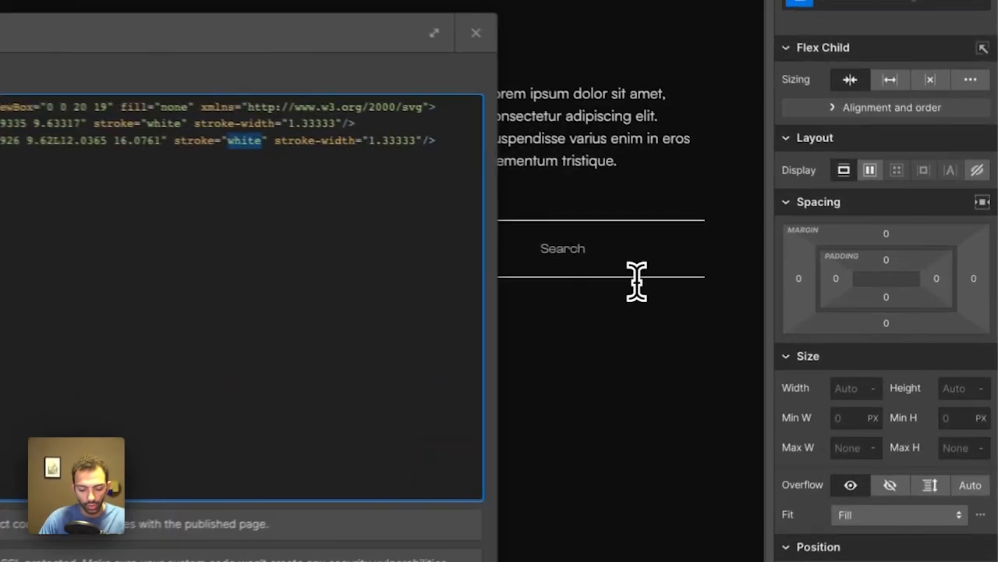
Step: Replace the second path's white stroke with currentColor in the embed code and save the embed
{"action": "type", "text": "currentCol"}
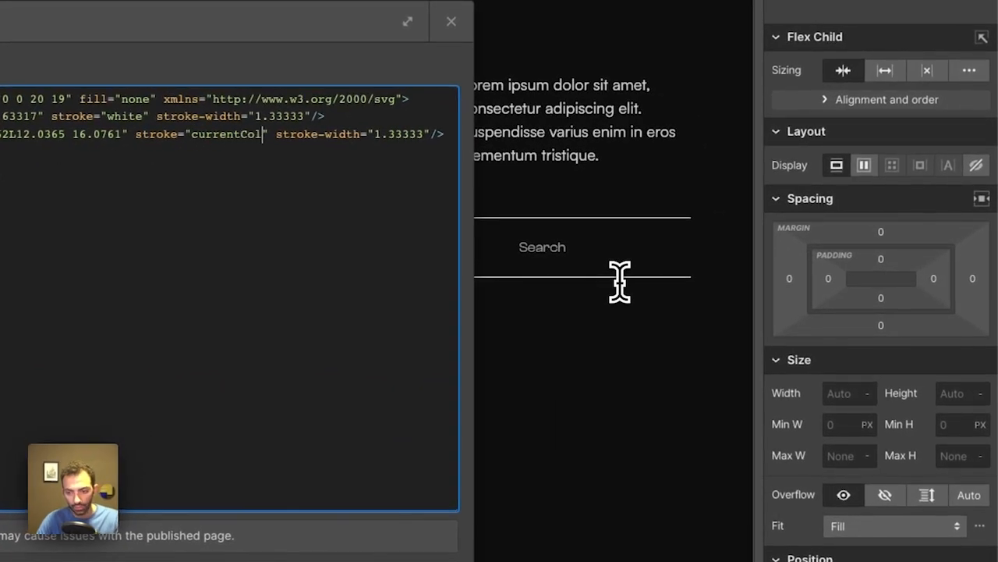
{"action": "type", "text": "or"}
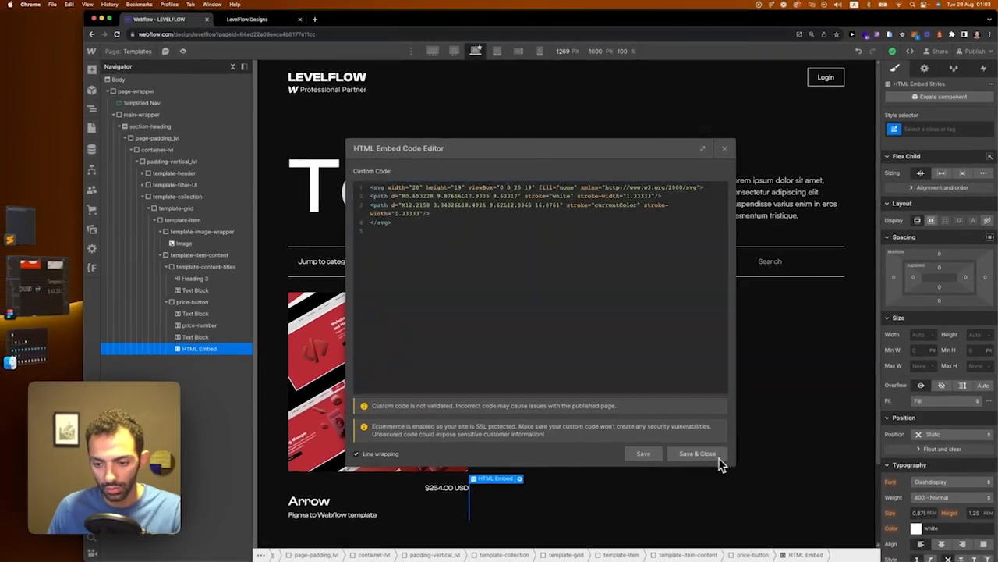
{"action": "left_click", "coordinate": [719, 463]}
{"action": "left_click", "coordinate": [546, 517]}
{"action": "left_click", "coordinate": [471, 511]}
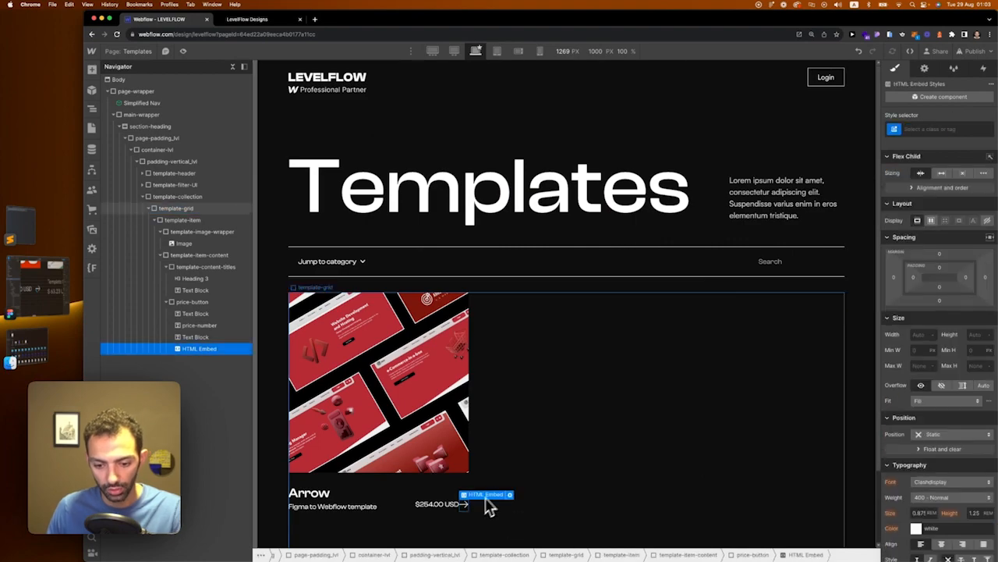
{"action": "left_click", "coordinate": [478, 503]}
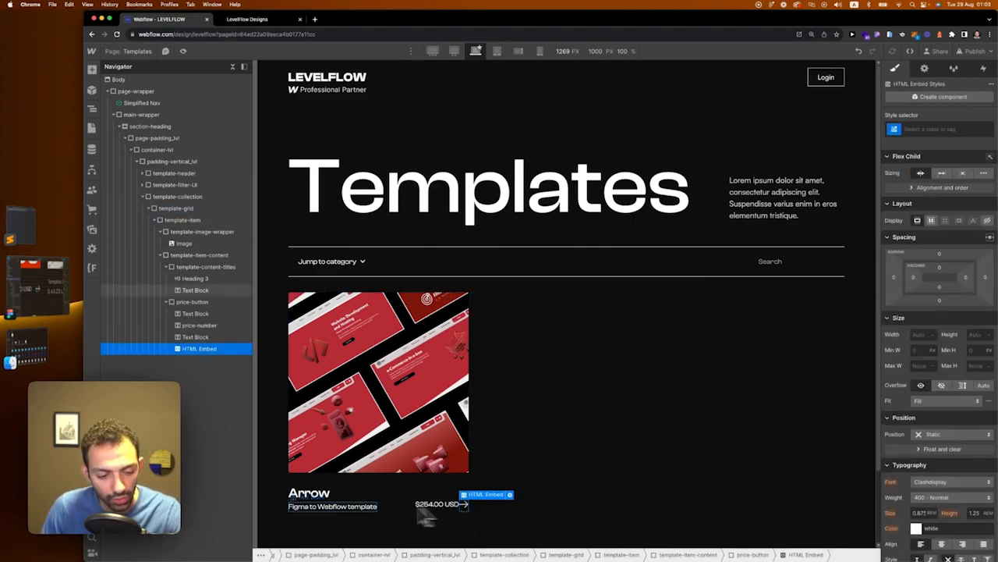
{"action": "left_click", "coordinate": [43, 285]}
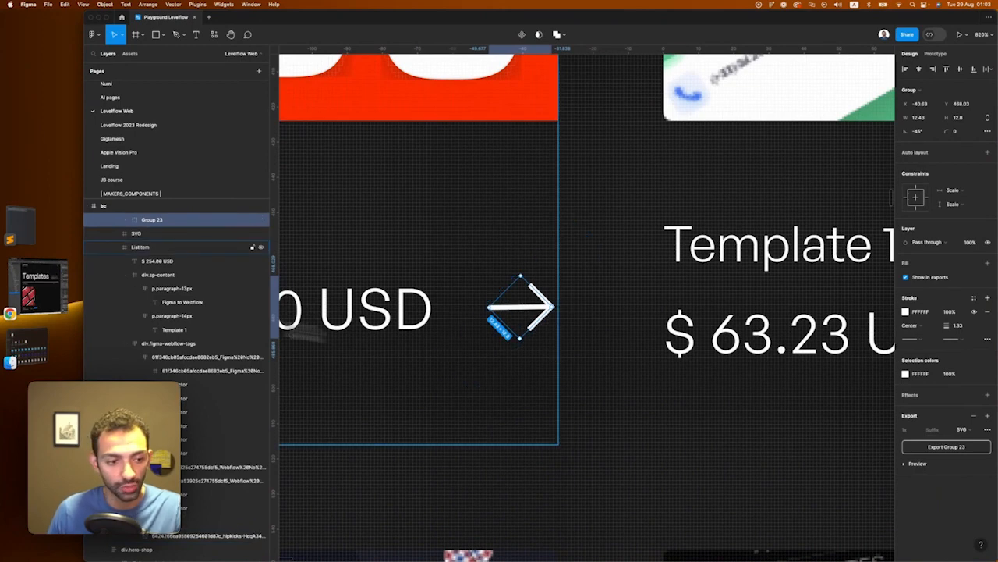
{"action": "left_click", "coordinate": [37, 229]}
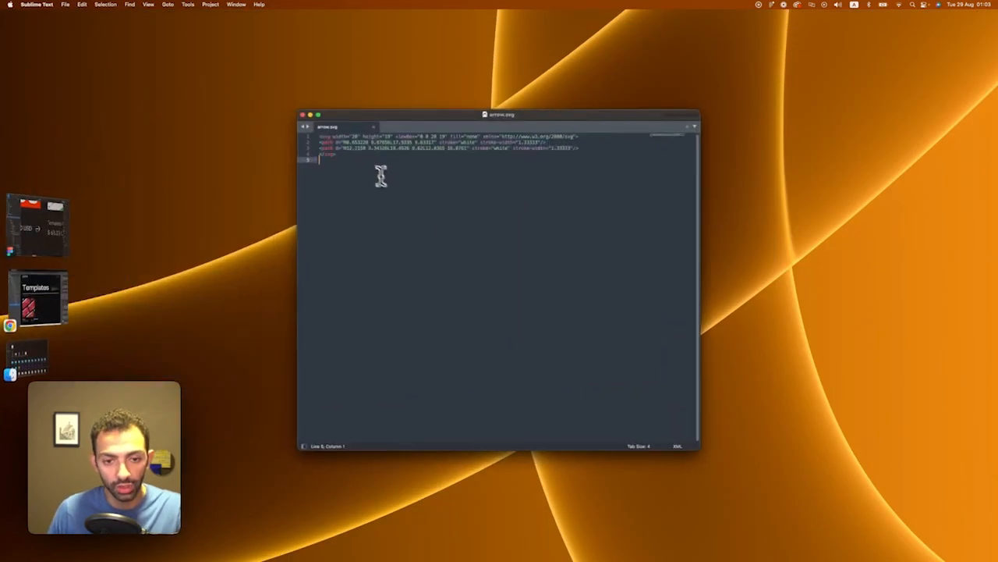
{"action": "key", "text": "super+a"}
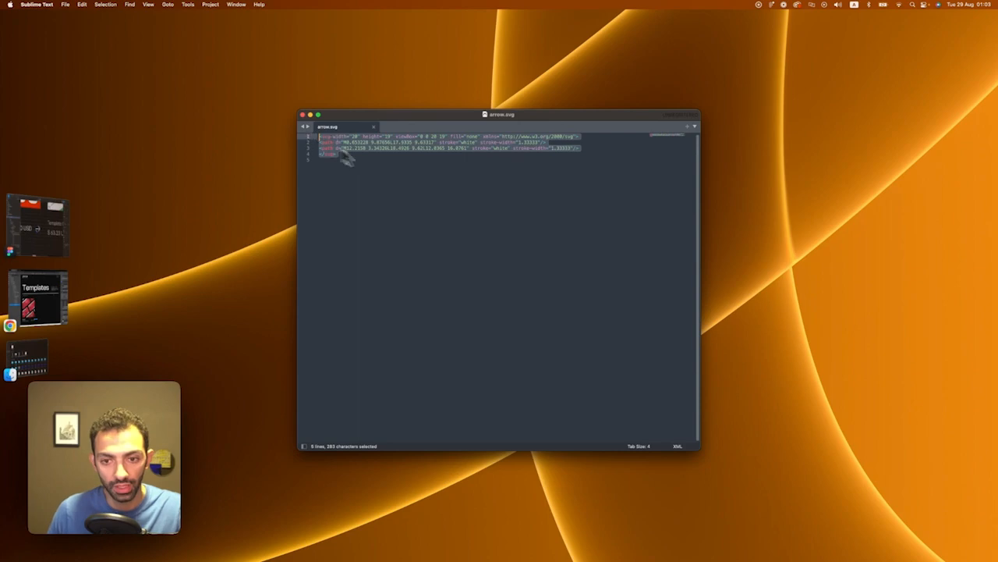
{"action": "left_click", "coordinate": [347, 158]}
{"action": "left_click", "coordinate": [57, 307]}
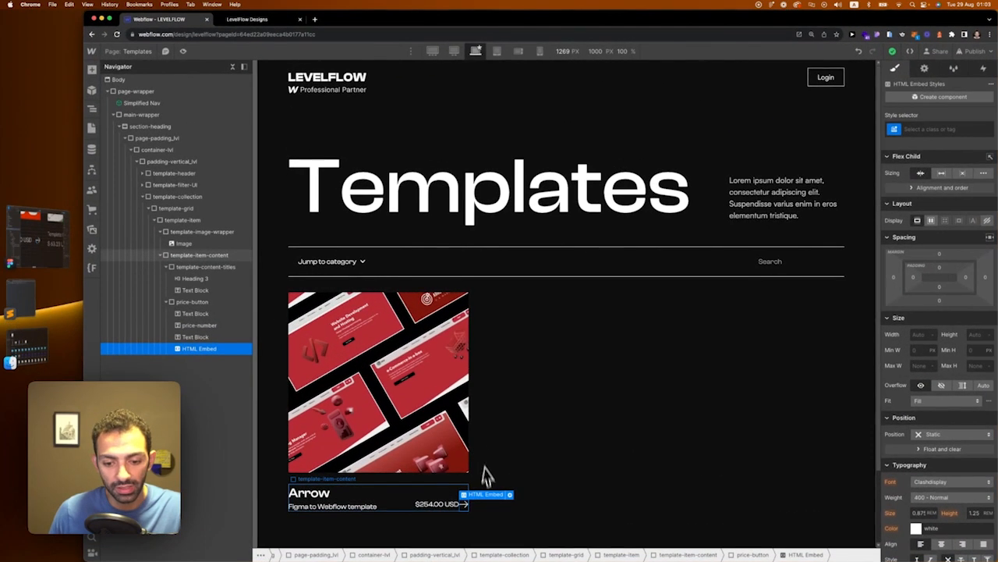
{"action": "scroll", "coordinate": [407, 437], "scroll_direction": "down", "scroll_amount": 2}
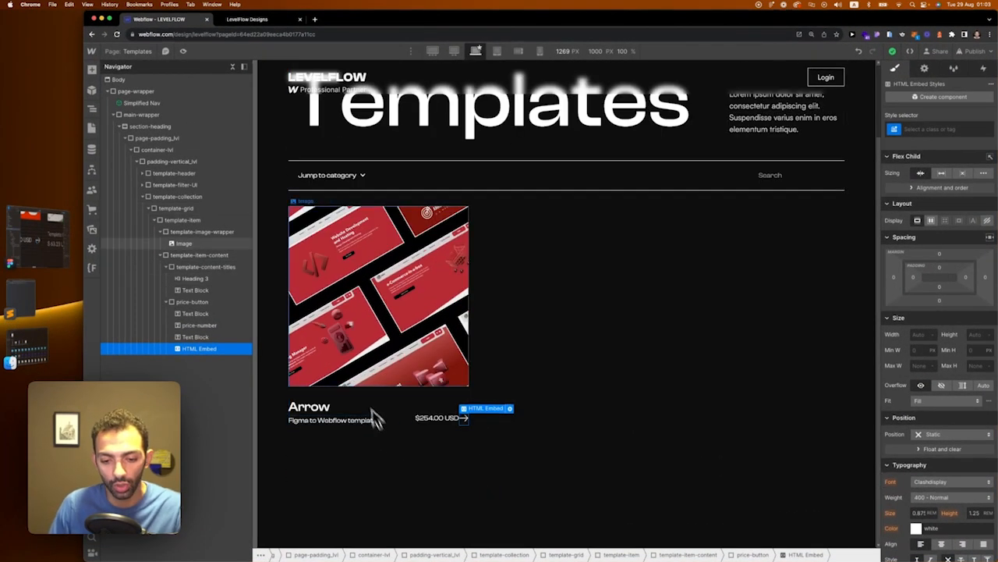
{"action": "left_click", "coordinate": [406, 417]}
{"action": "left_click", "coordinate": [457, 423]}
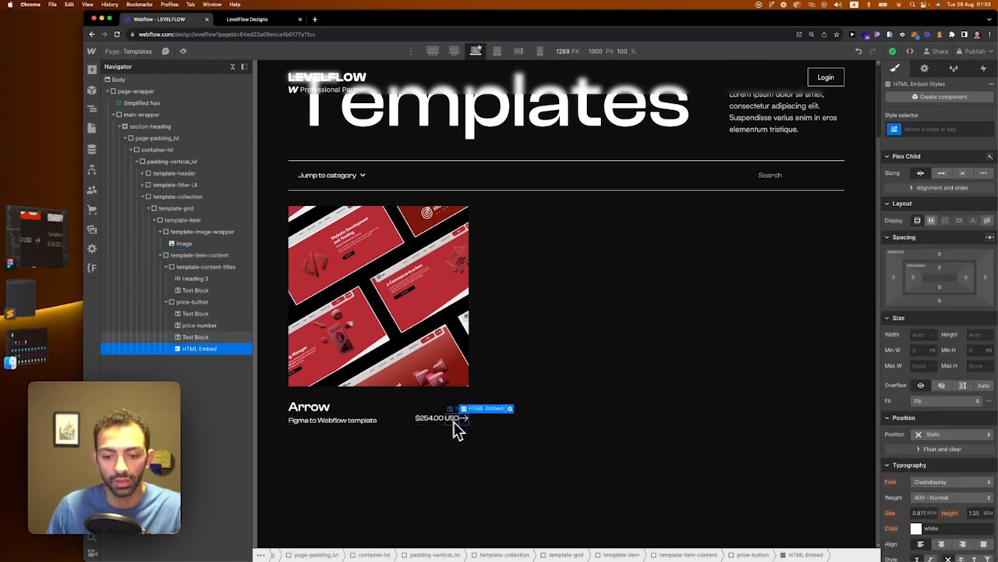
{"action": "left_click", "coordinate": [410, 429]}
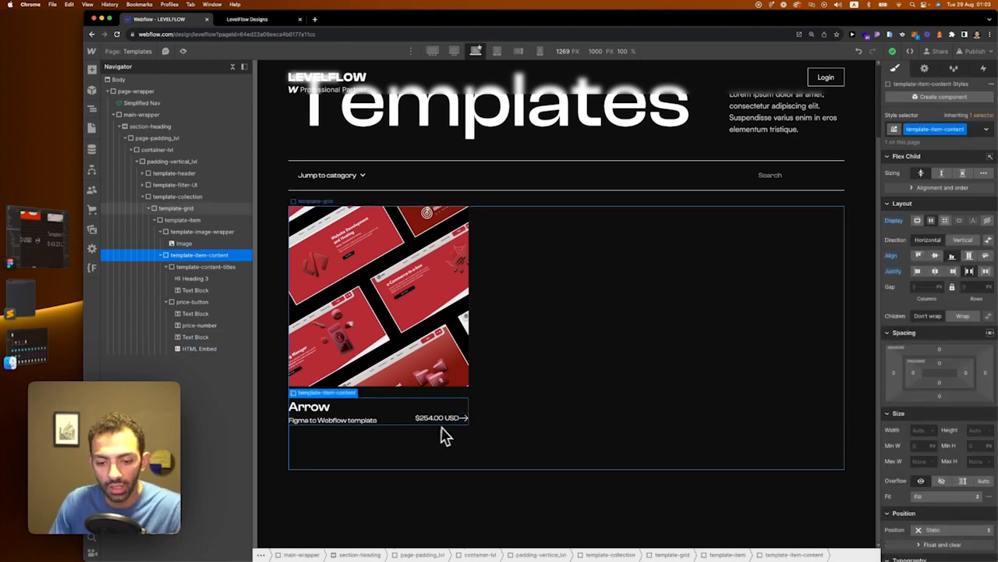
{"action": "left_click", "coordinate": [458, 430]}
{"action": "left_click", "coordinate": [461, 429]}
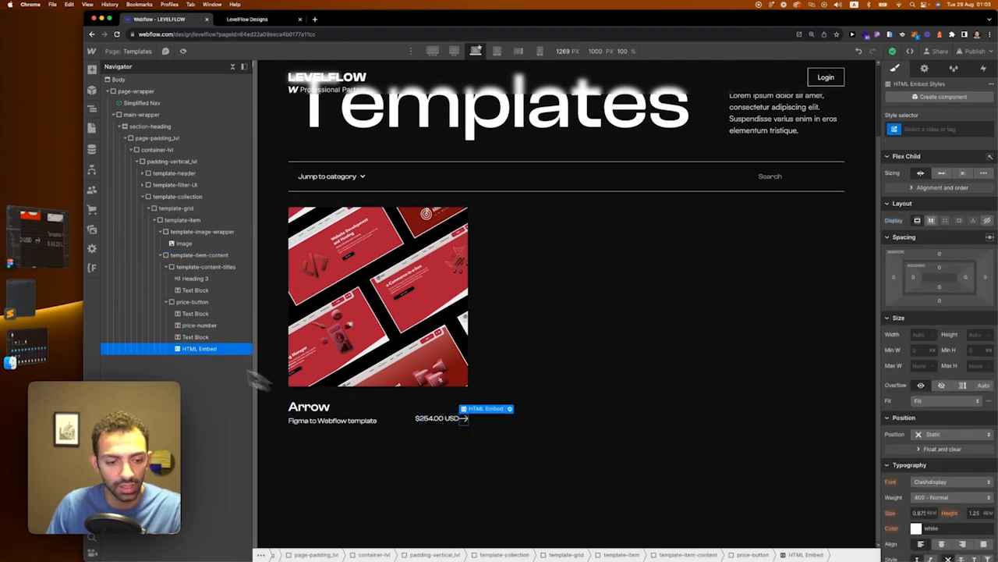
Step: Try a different text color on the price-button block to test the arrow's color, and undo it
{"action": "left_click", "coordinate": [192, 301]}
{"action": "scroll", "coordinate": [965, 473], "scroll_direction": "down", "scroll_amount": 5}
{"action": "left_click", "coordinate": [917, 418]}
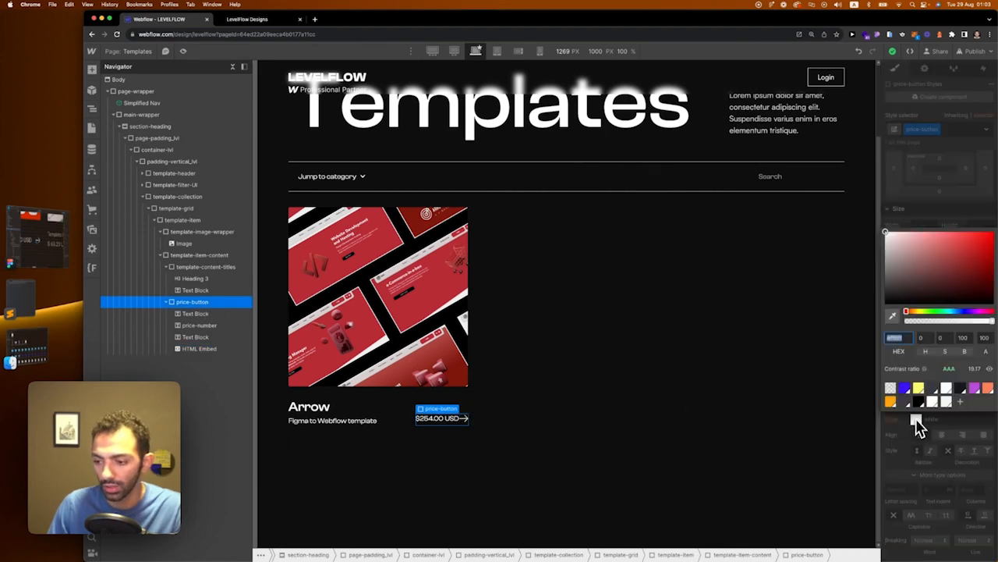
{"action": "left_click", "coordinate": [466, 428]}
{"action": "key", "text": "super+z"}
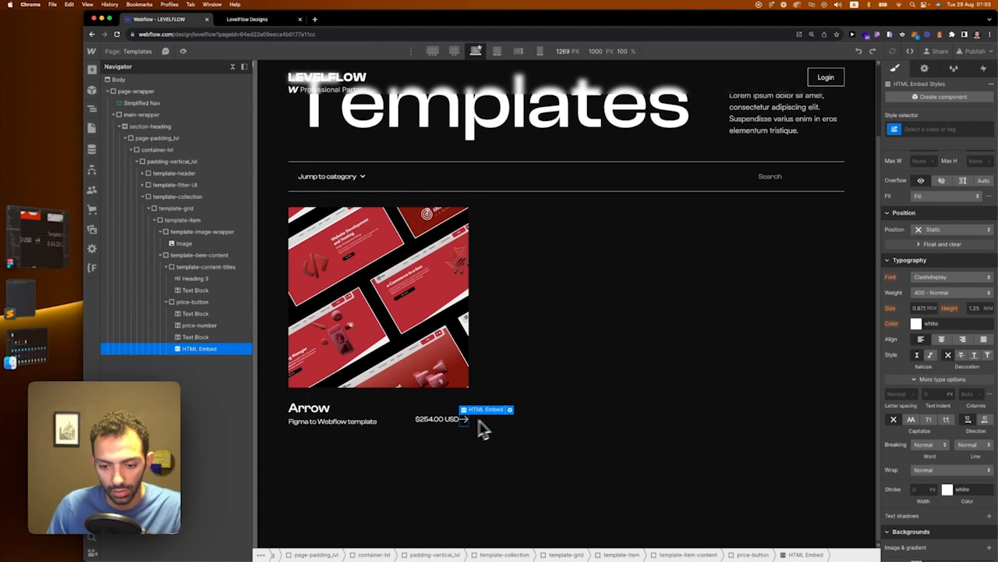
Step: Set the first path's stroke to currentColor in the arrow's embed code and save the embed
{"action": "left_click", "coordinate": [512, 412]}
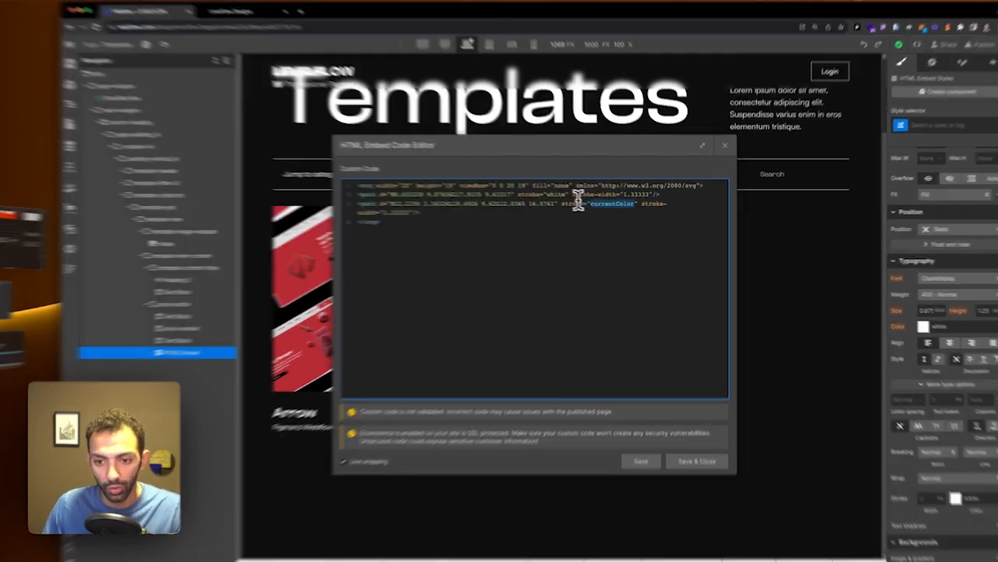
{"action": "double_click", "coordinate": [555, 196]}
{"action": "left_click", "coordinate": [509, 171]}
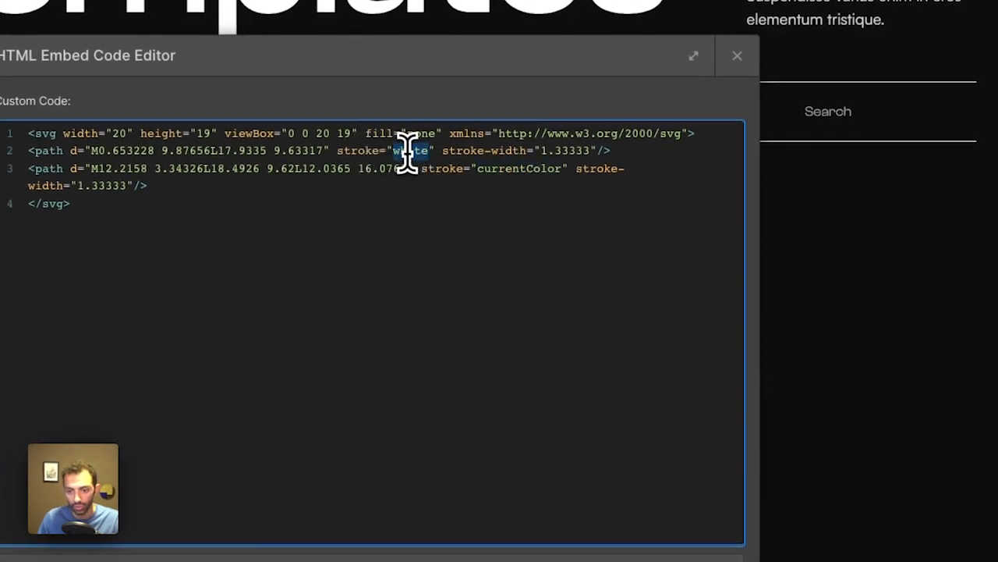
{"action": "type", "text": "currentColor"}
{"action": "left_click", "coordinate": [686, 382]}
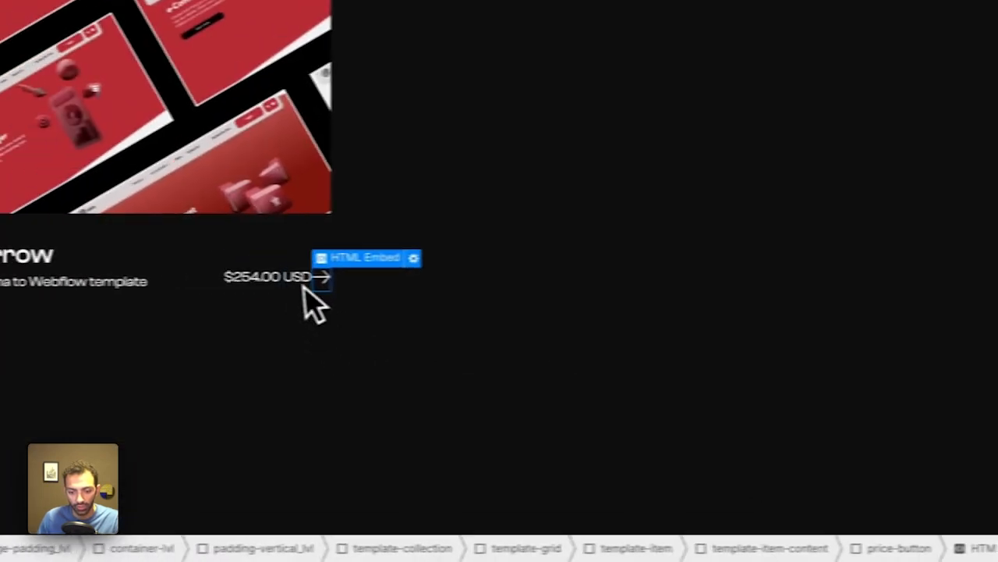
Step: Try a different text color on the HTML Embed to test the arrow's color, and undo it
{"action": "left_click", "coordinate": [850, 200]}
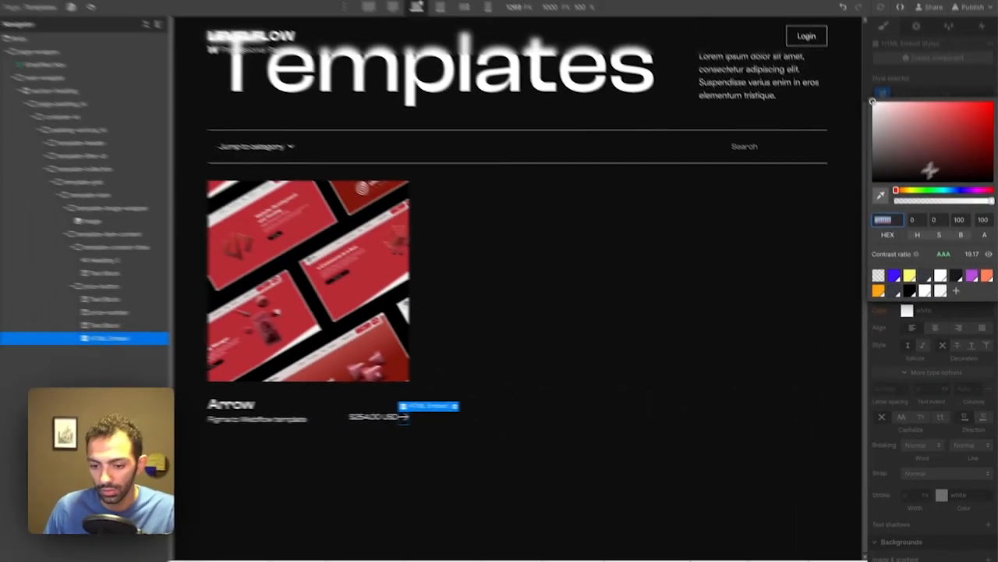
{"action": "left_click_drag", "start_coordinate": [930, 170], "coordinate": [994, 181]}
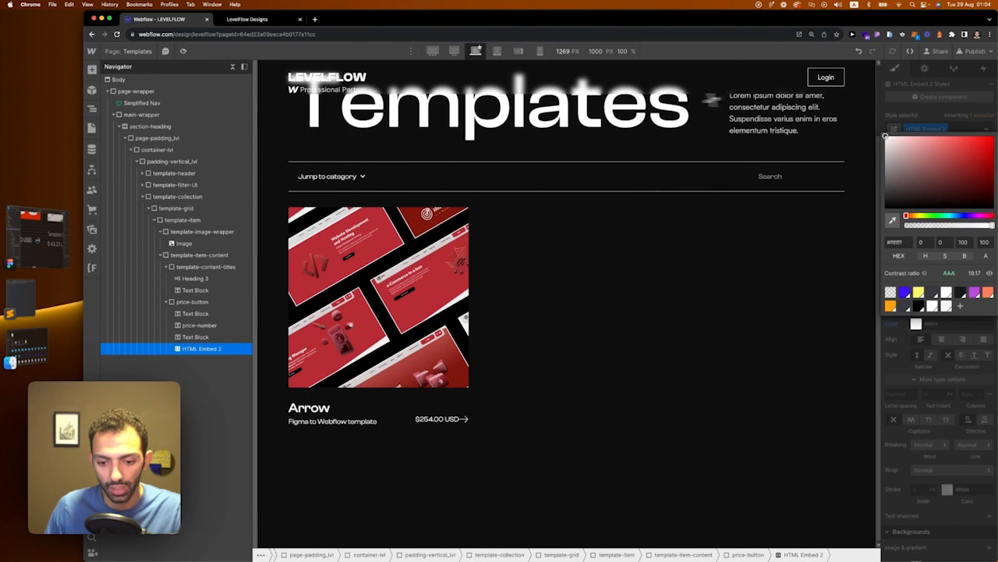
{"action": "key", "text": "super+z"}
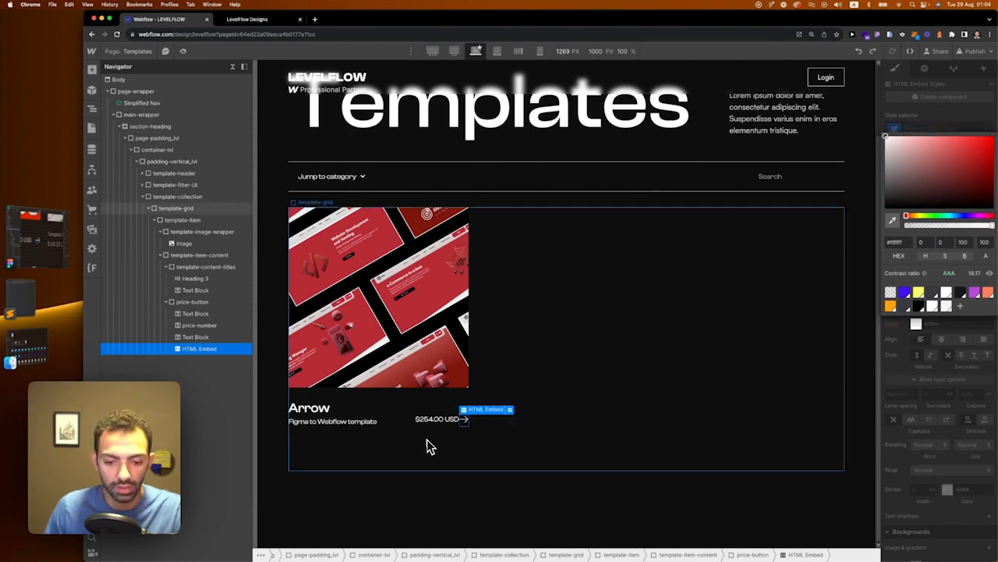
Step: Give the HTML Embed inside the price-button block a new class named icon-button
{"action": "left_click", "coordinate": [412, 428]}
{"action": "left_click", "coordinate": [471, 429]}
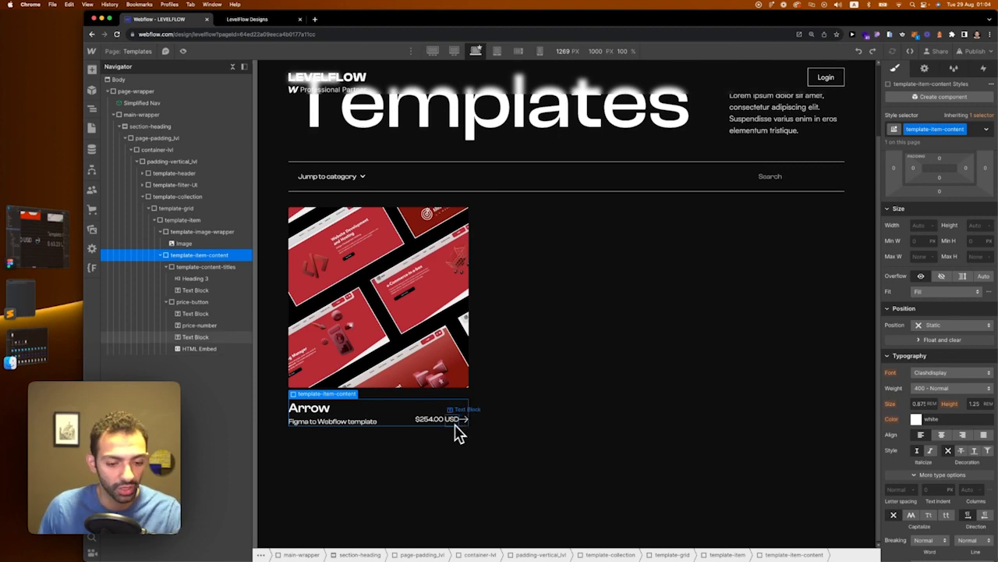
{"action": "left_click", "coordinate": [205, 303]}
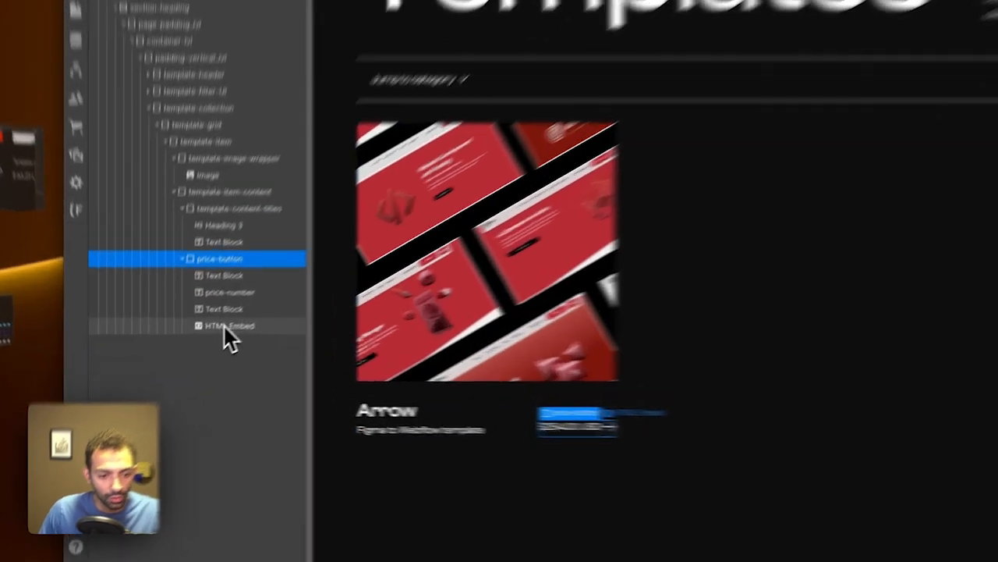
{"action": "left_click", "coordinate": [205, 349]}
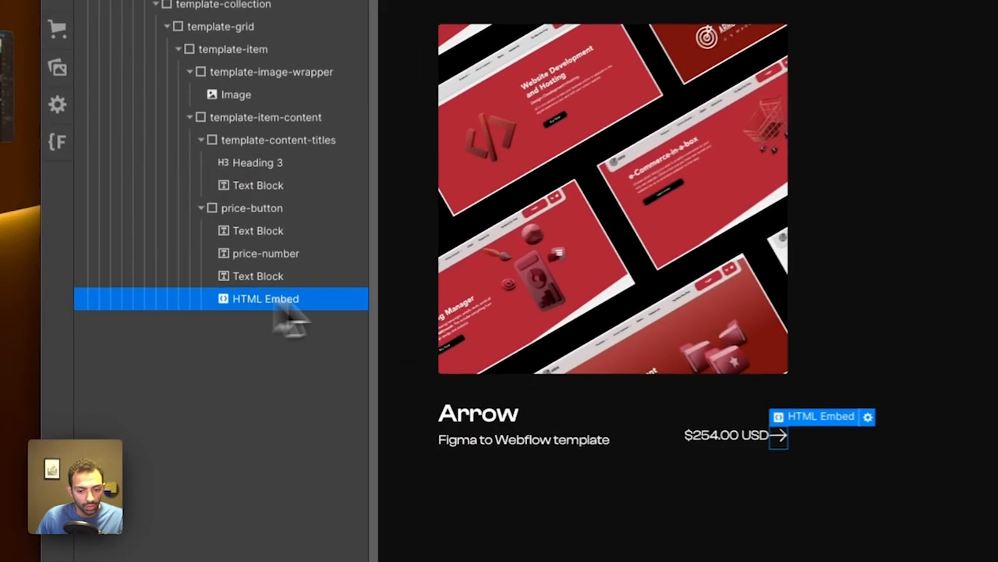
{"action": "left_click", "coordinate": [943, 96]}
{"action": "type", "text": "icon"}
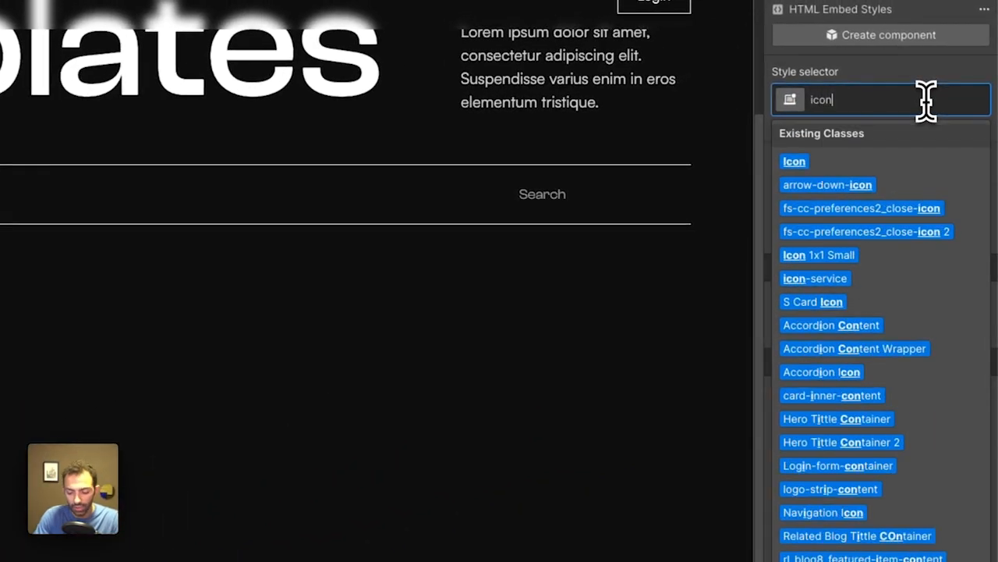
{"action": "type", "text": "-button"}
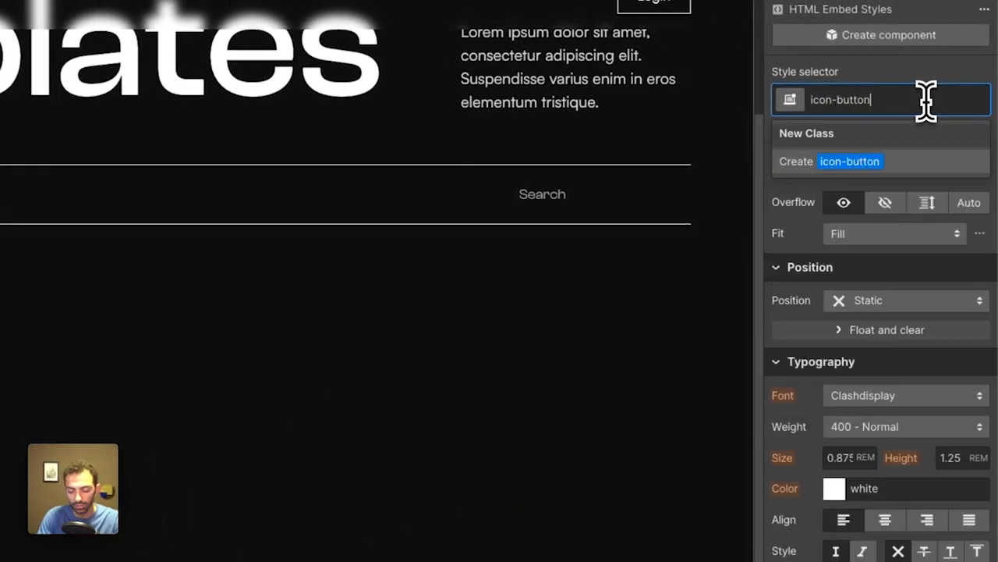
{"action": "key", "text": "Return"}
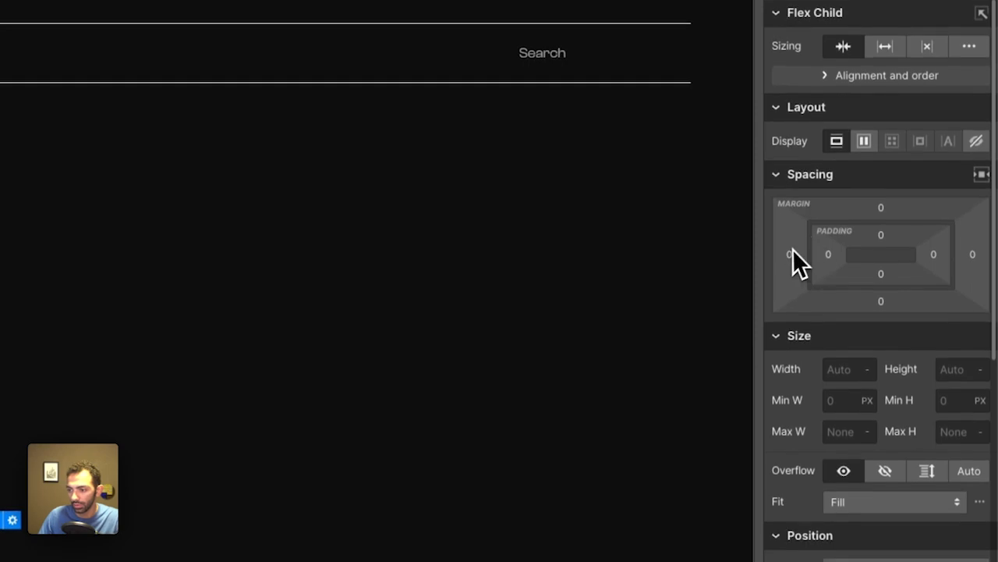
Step: Set the left margin of the icon-button embed to 0.25rem
{"action": "left_click", "coordinate": [791, 253]}
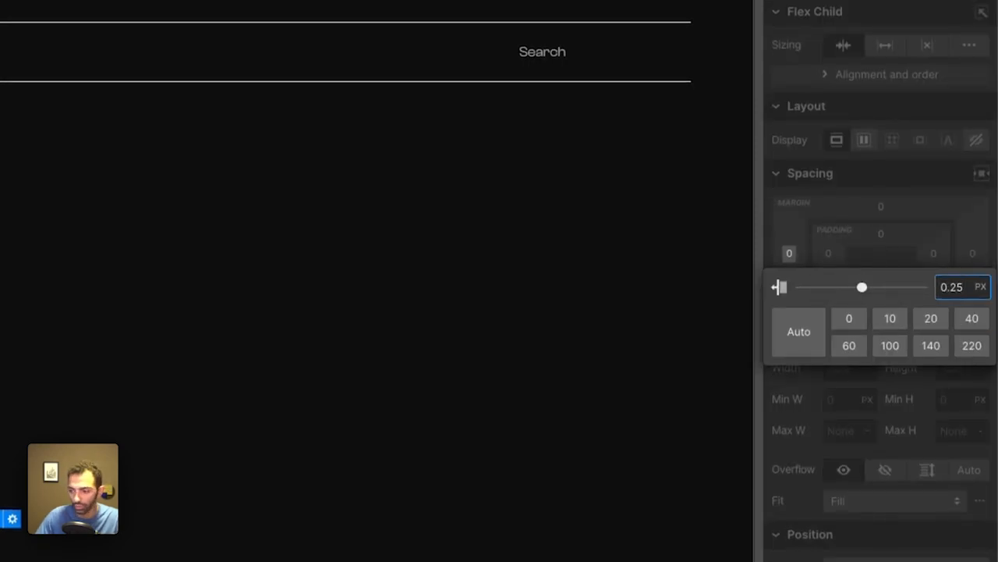
{"action": "type", "text": "0.25rem"}
{"action": "key", "text": "Return"}
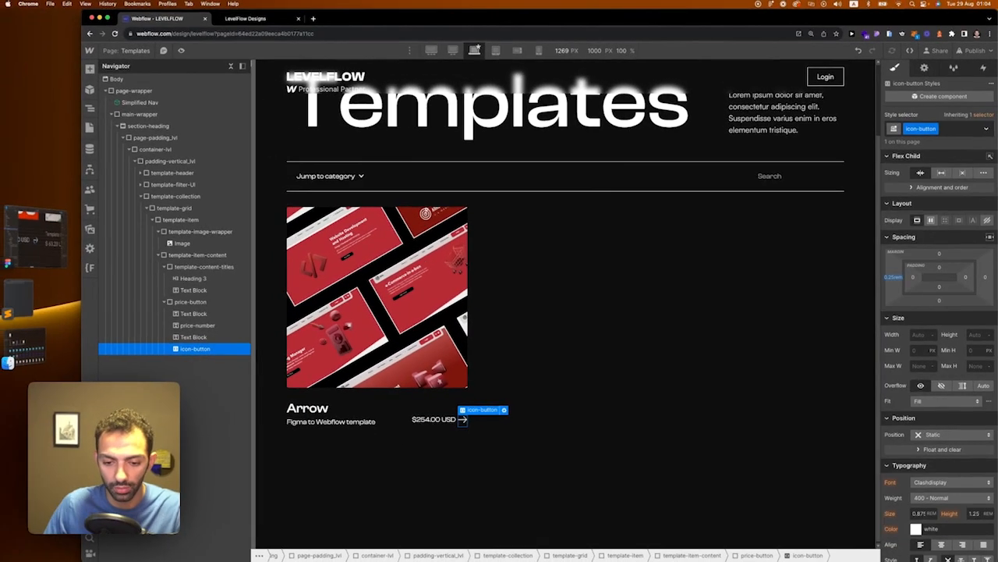
{"action": "left_click", "coordinate": [768, 533]}
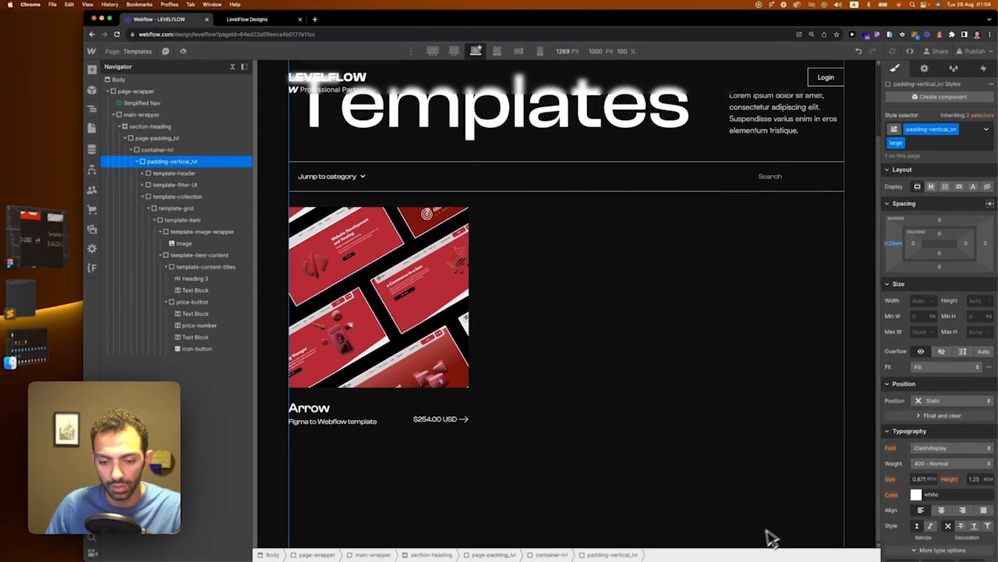
Step: Change the SVG's width and height to auto in the icon-button's embed code and save it
{"action": "left_click", "coordinate": [463, 421]}
{"action": "left_click", "coordinate": [505, 410]}
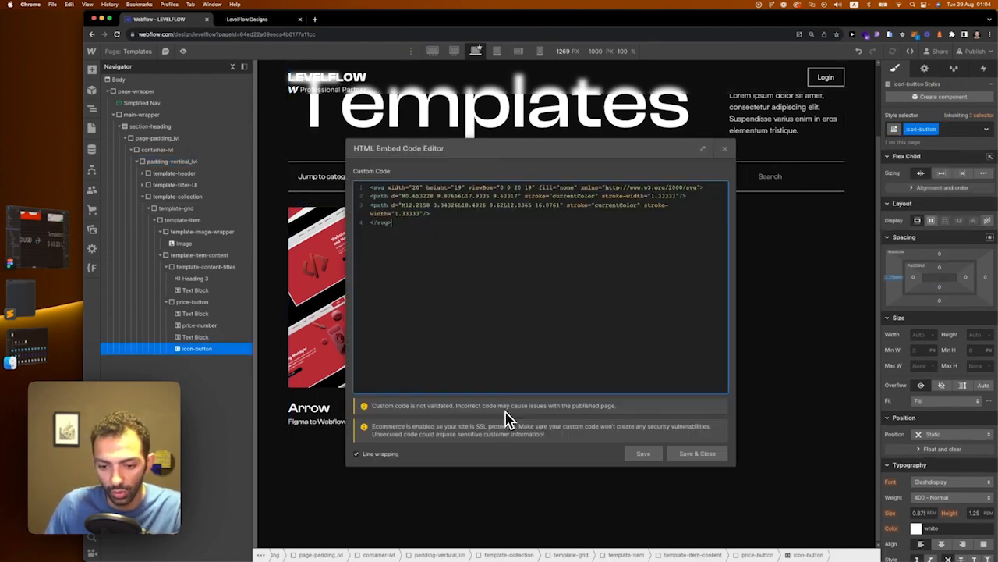
{"action": "double_click", "coordinate": [416, 187]}
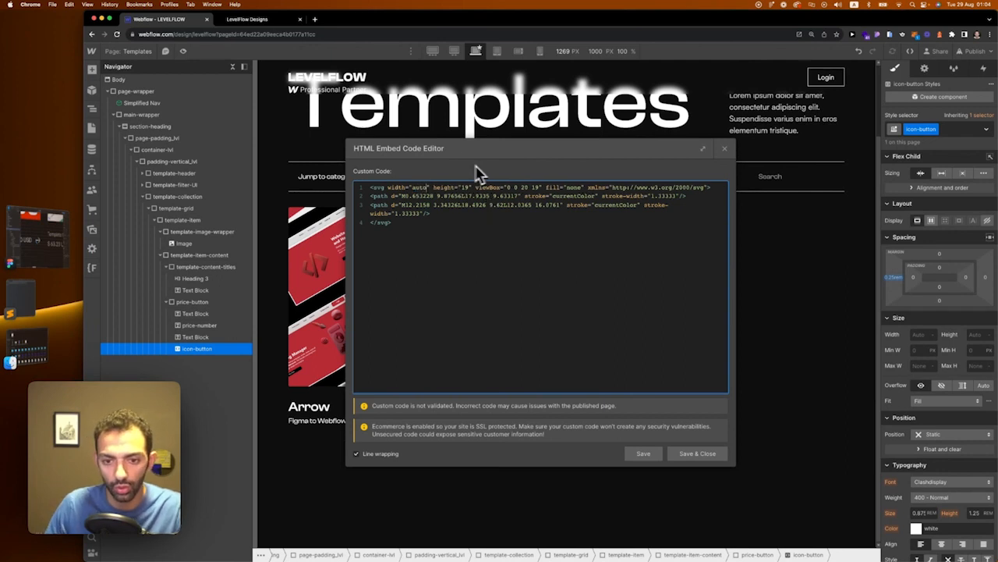
{"action": "key", "text": "Return"}
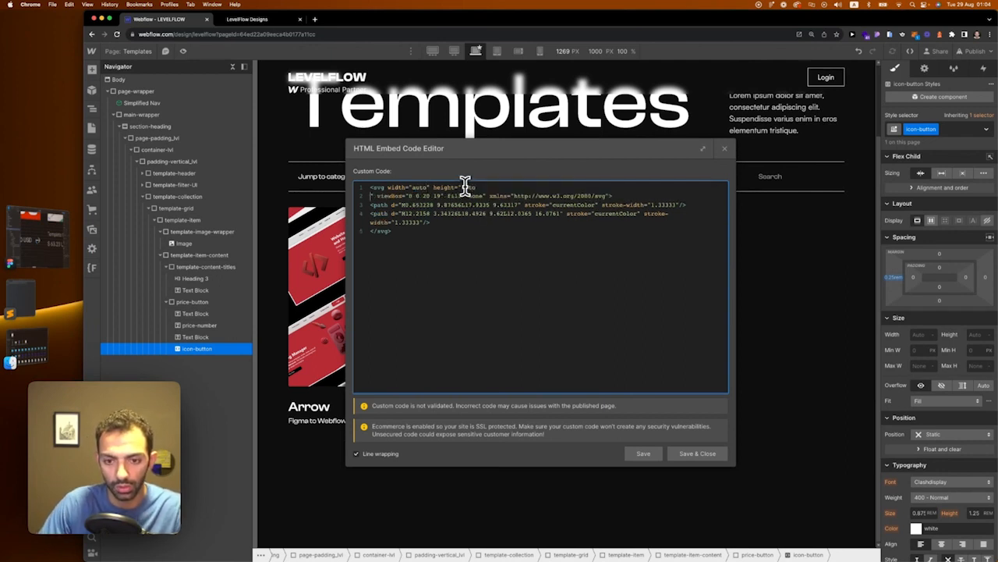
{"action": "key", "text": "BackSpace"}
{"action": "left_click", "coordinate": [698, 453]}
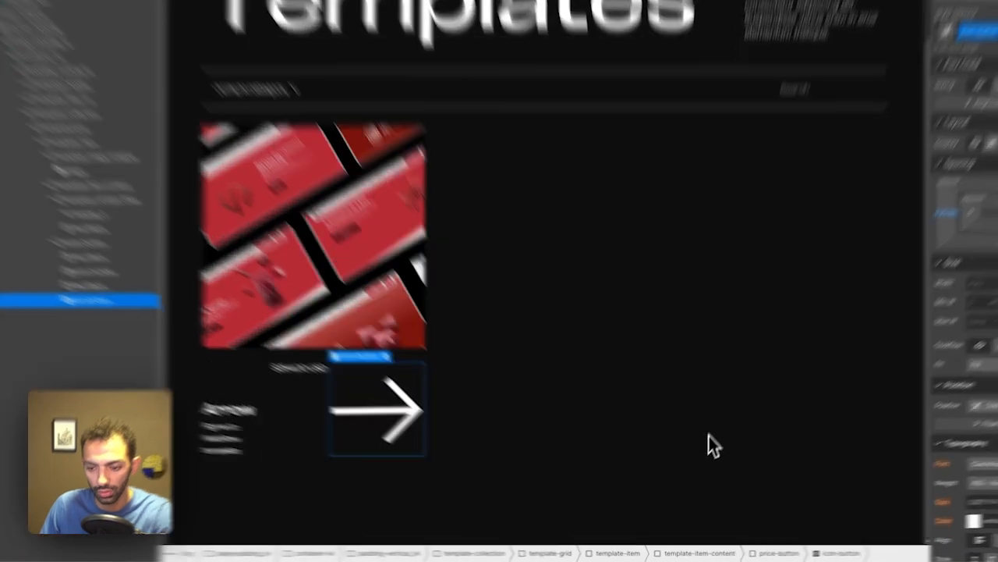
Step: Set the icon-button's width and height to 14 px
{"action": "left_click", "coordinate": [972, 199]}
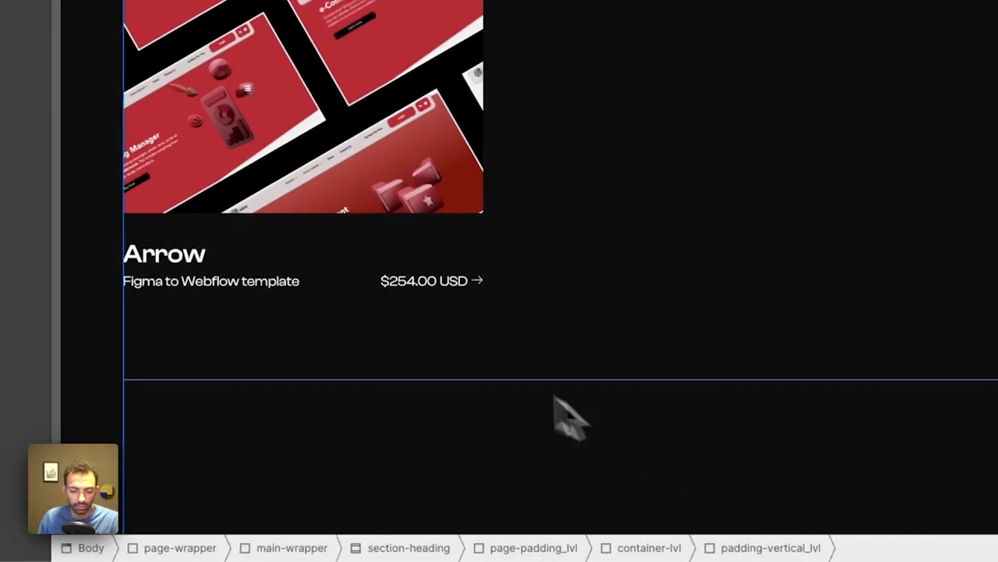
{"action": "left_click", "coordinate": [483, 283]}
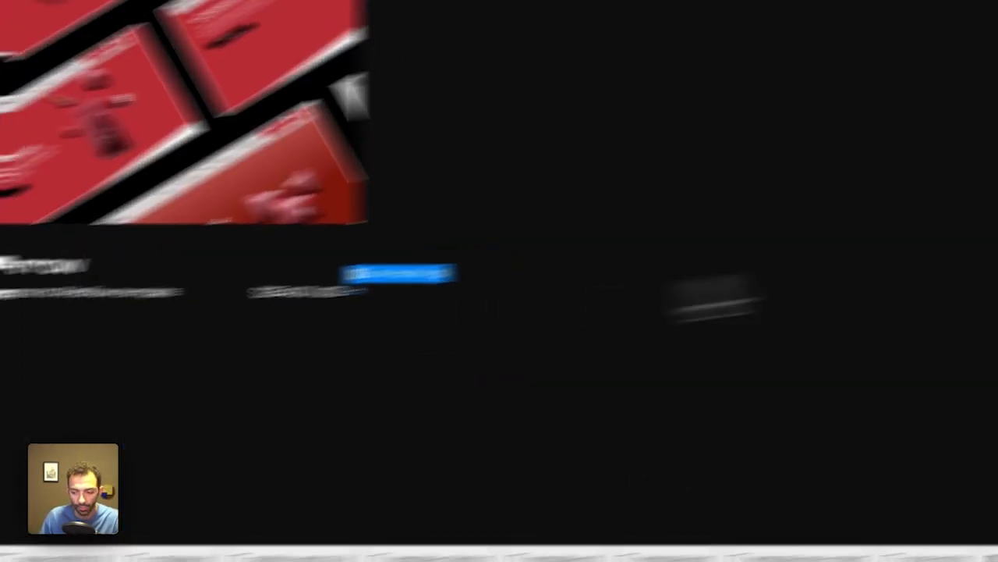
{"action": "left_click", "coordinate": [847, 240]}
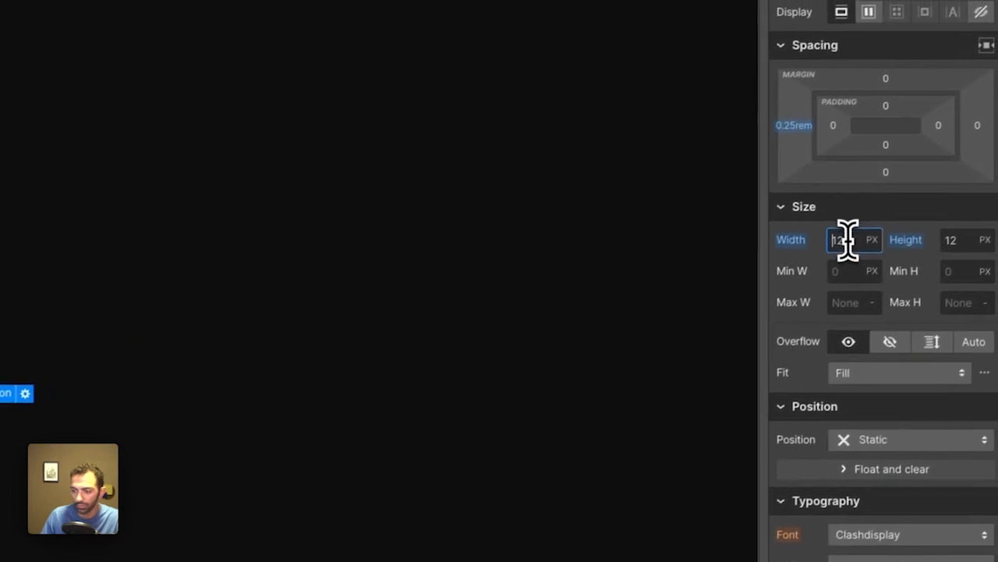
{"action": "type", "text": "14"}
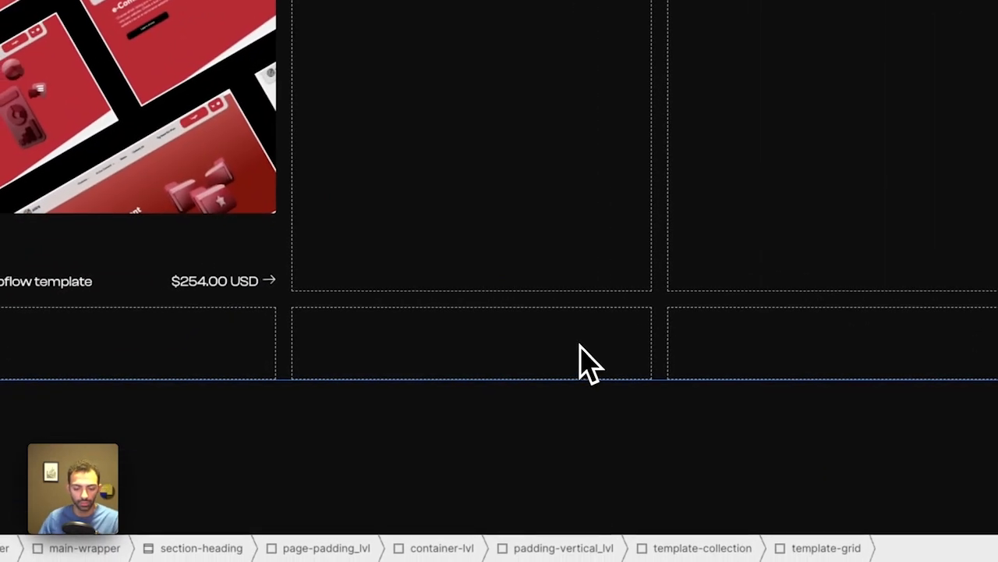
Step: Adjust the icon-button's bottom margin to line the arrow up with the price text
{"action": "left_click", "coordinate": [263, 287]}
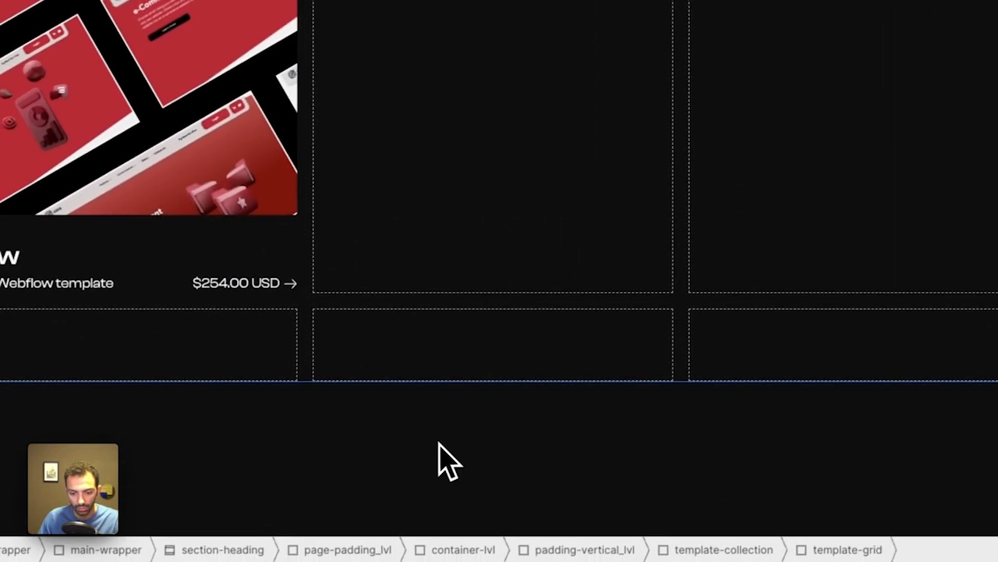
{"action": "left_click", "coordinate": [299, 286]}
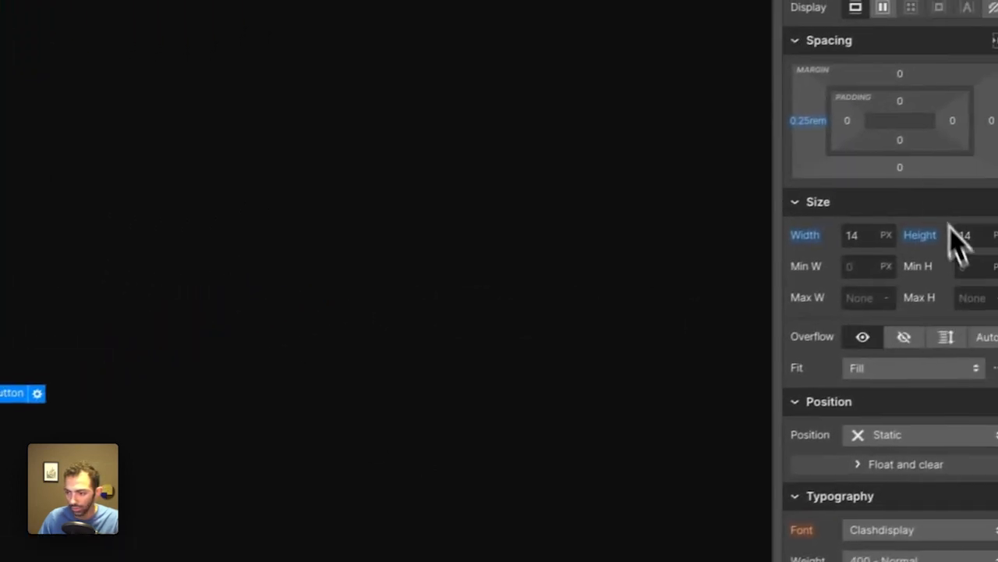
{"action": "left_click", "coordinate": [884, 174]}
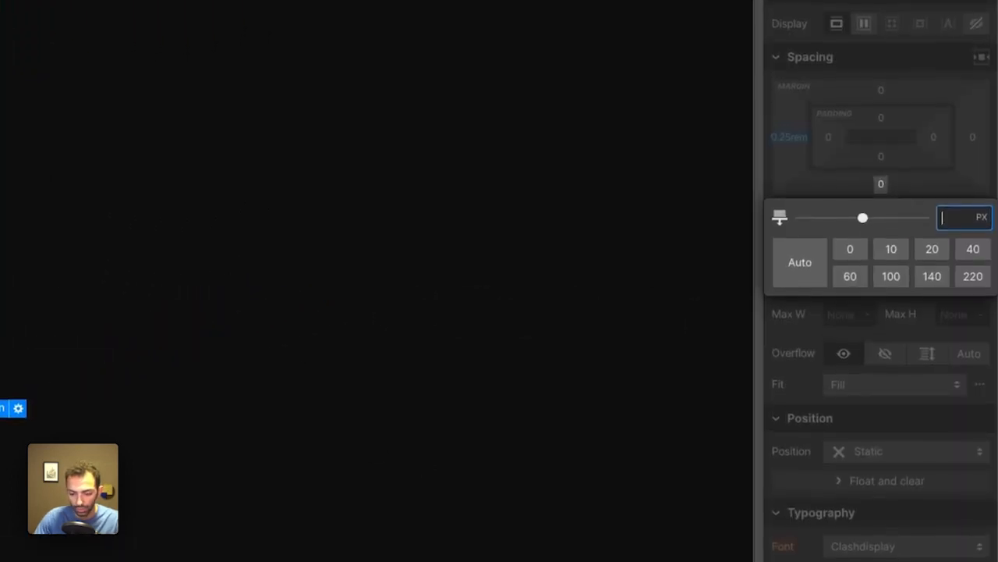
{"action": "key", "text": "Return"}
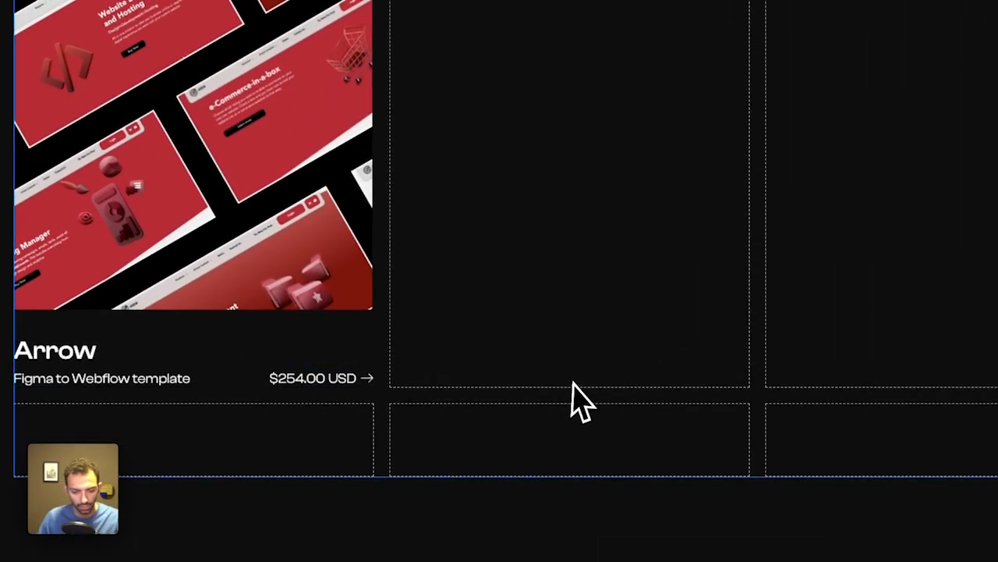
Step: Copy the template-item card and paste it five times to fill two rows of three in template-grid
{"action": "left_click", "coordinate": [326, 330]}
{"action": "key", "text": "super+c"}
{"action": "key", "text": "super+v"}
{"action": "key", "text": "super+v"}
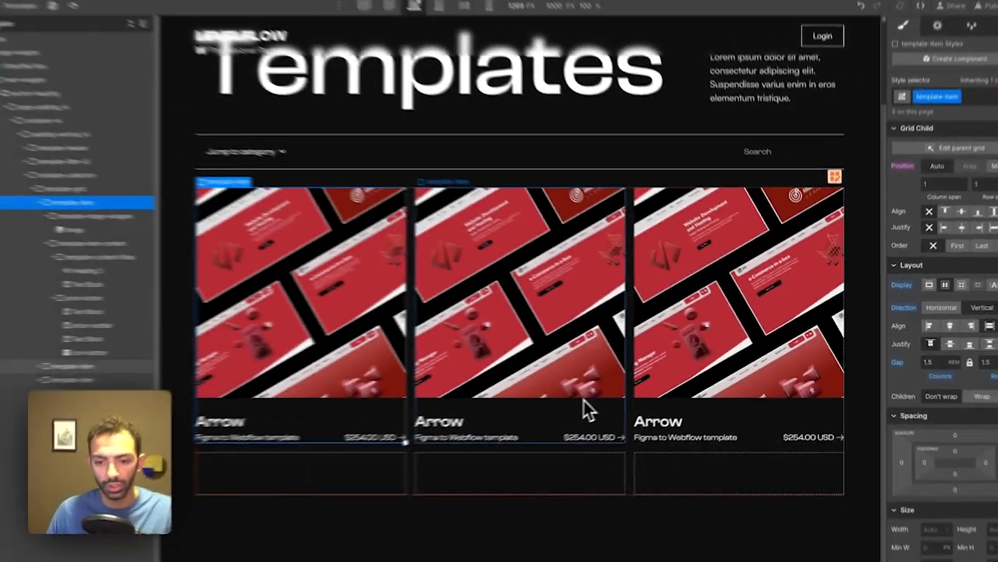
{"action": "key", "text": "super+v"}
{"action": "key", "text": "super+v"}
{"action": "key", "text": "super+v"}
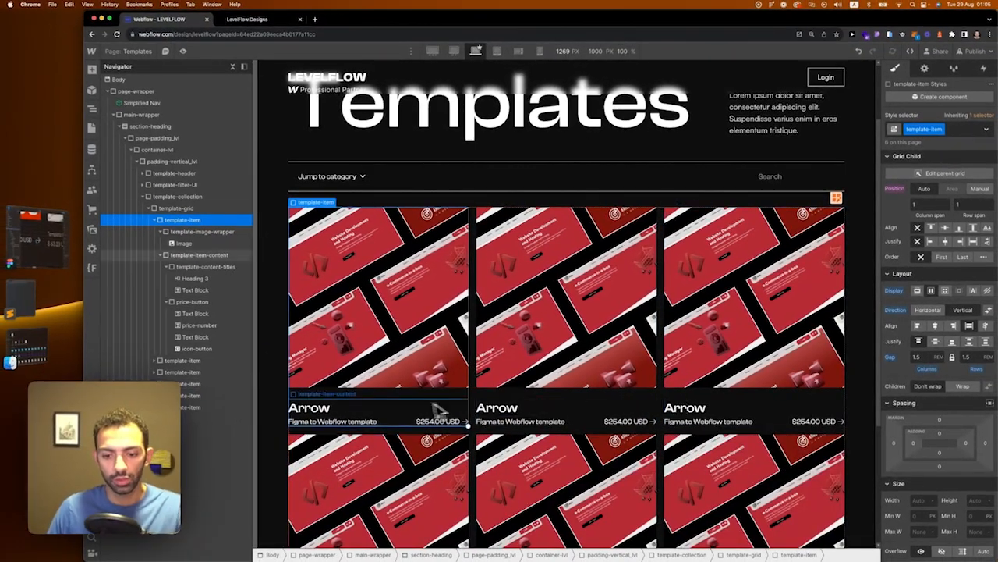
Step: Set the template-grid's column and row gaps to 2.5 rem and finish editing the grid
{"action": "left_click", "coordinate": [659, 362]}
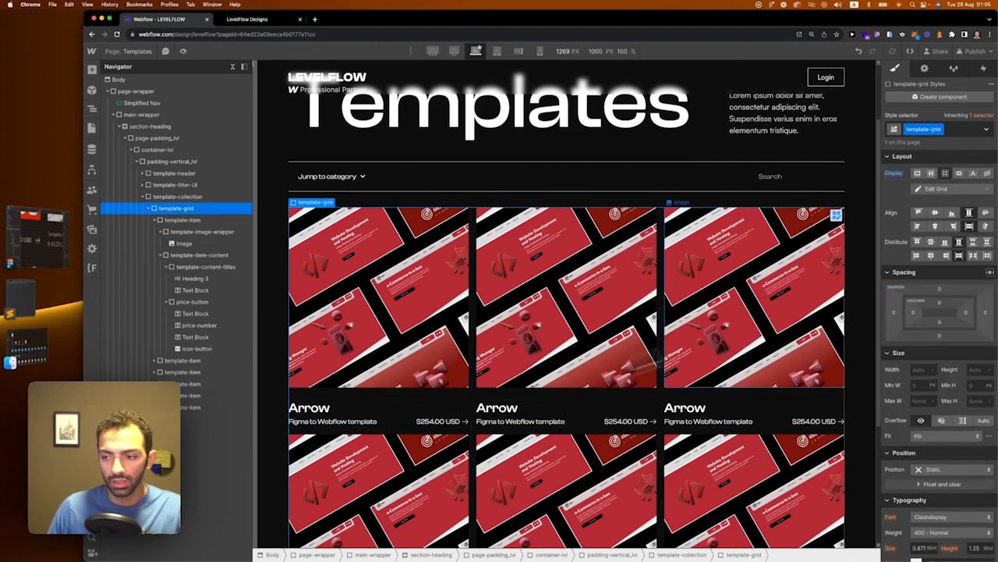
{"action": "left_click", "coordinate": [933, 190]}
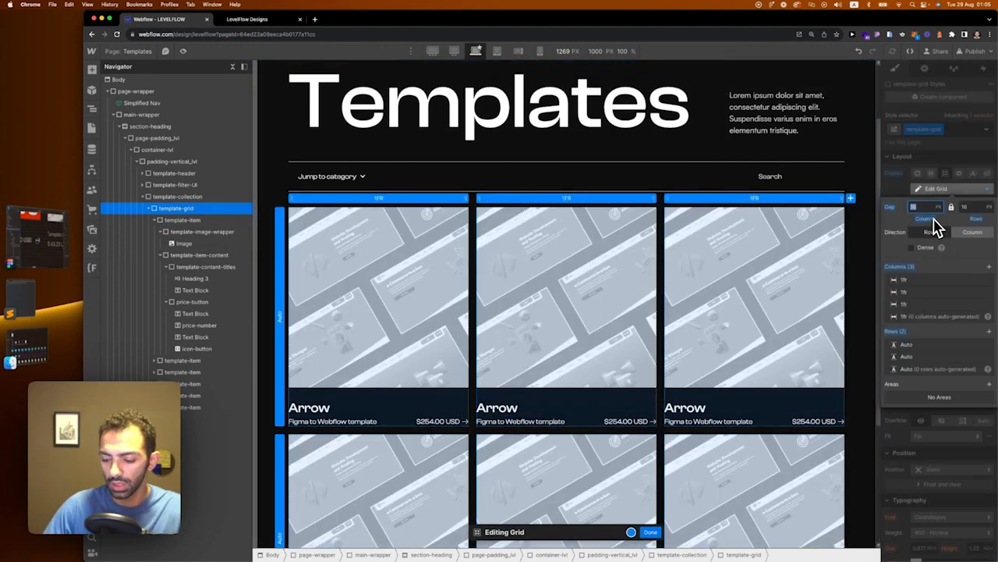
{"action": "key", "text": "Return"}
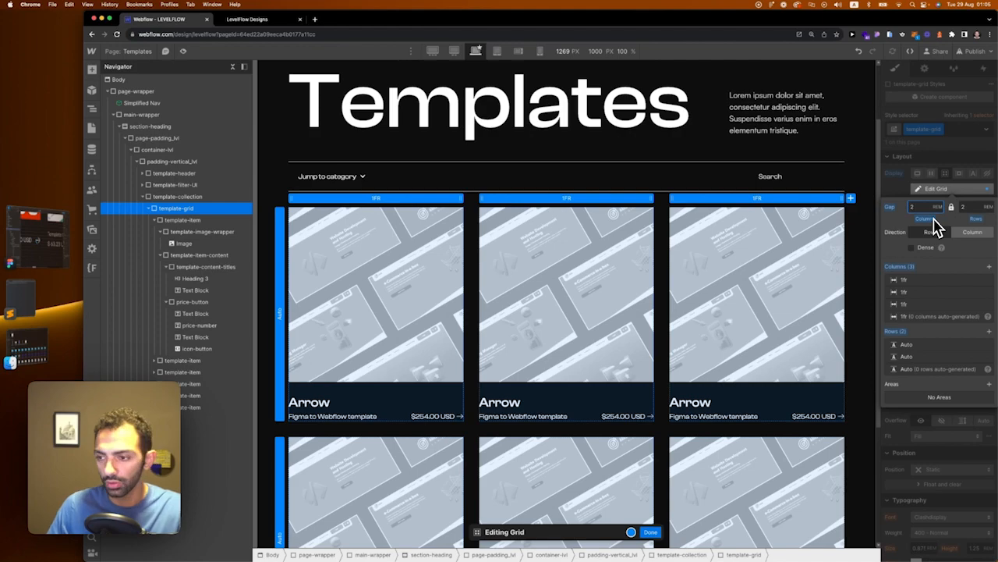
{"action": "key", "text": "alt+Up"}
{"action": "key", "text": "alt+Up"}
{"action": "key", "text": "alt+Up"}
{"action": "key", "text": "alt+Up"}
{"action": "key", "text": "alt+Up"}
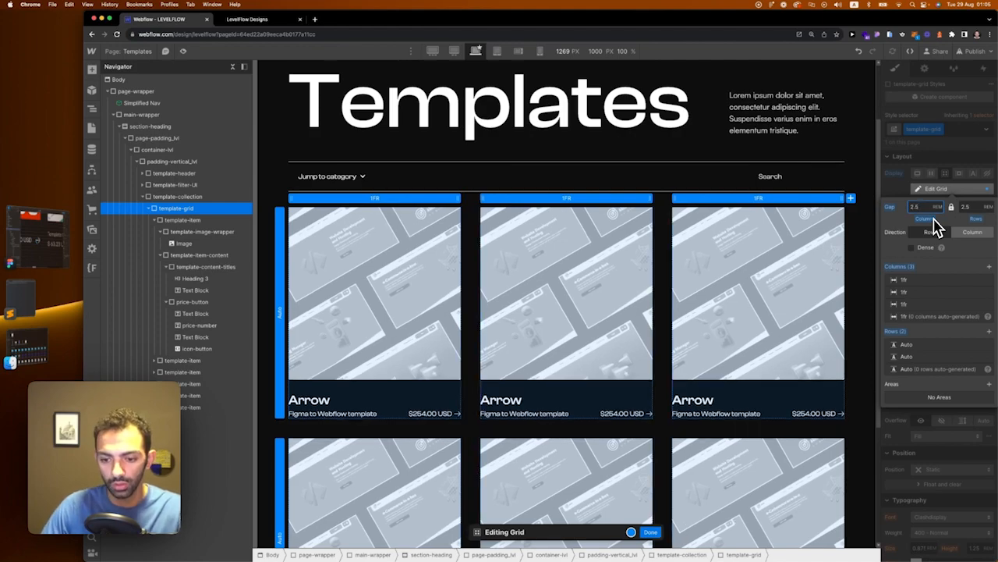
{"action": "key", "text": "Escape"}
{"action": "scroll", "coordinate": [679, 402], "scroll_direction": "down", "scroll_amount": 5}
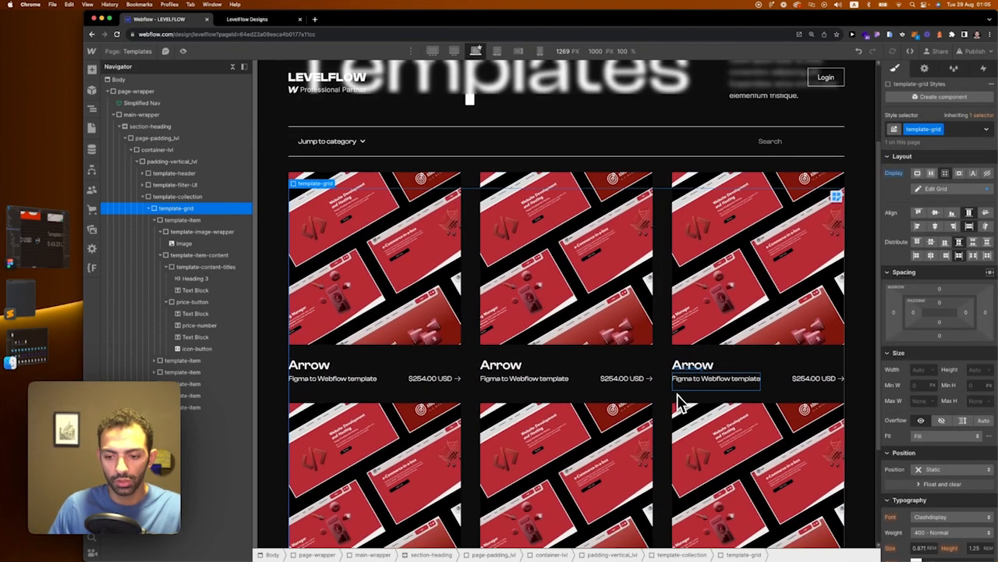
{"action": "scroll", "coordinate": [679, 402], "scroll_direction": "up", "scroll_amount": 1}
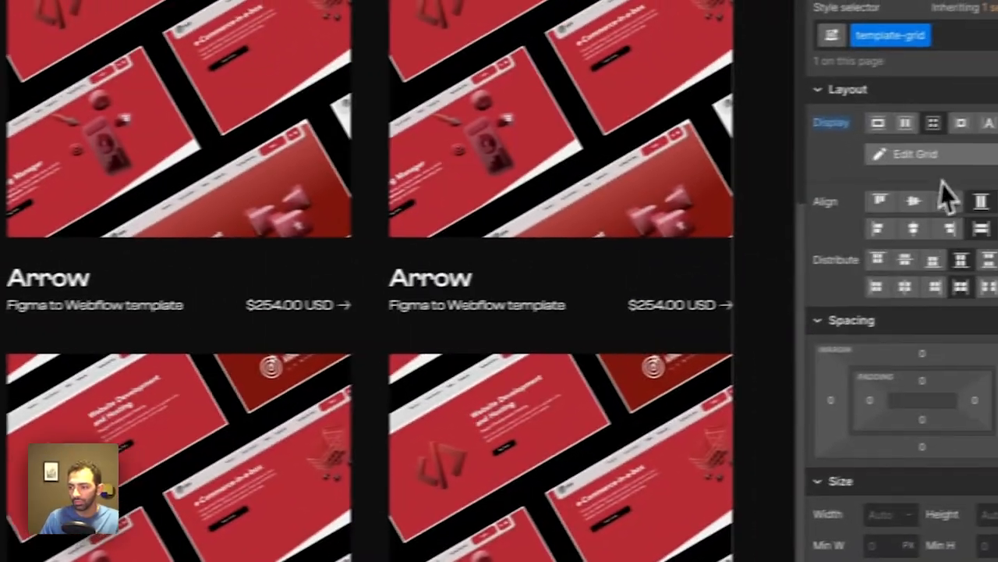
Step: Set the template-grid's row gap to 5 rem and its column gap to 2.5 rem
{"action": "left_click", "coordinate": [917, 154]}
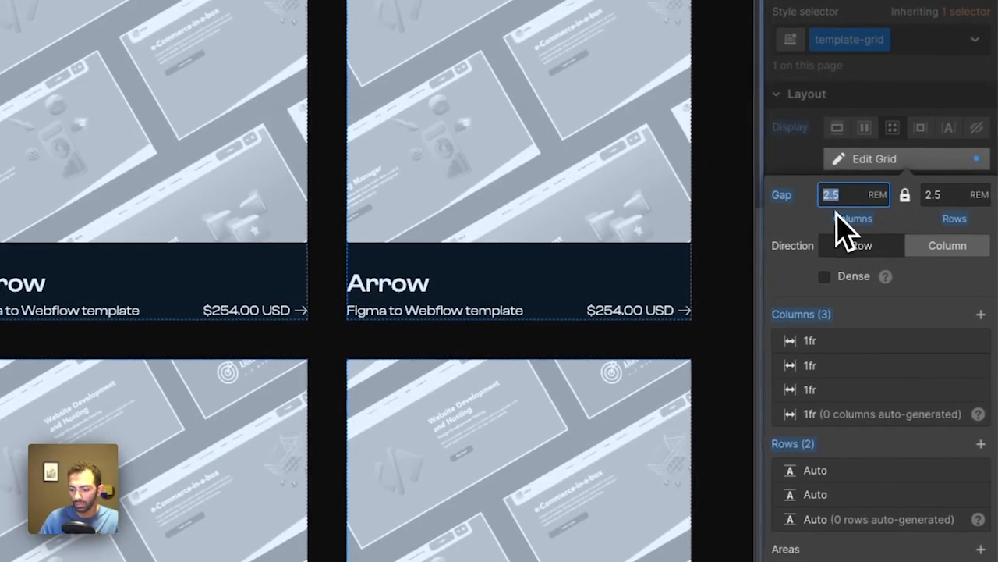
{"action": "type", "text": "5"}
{"action": "key", "text": "Return"}
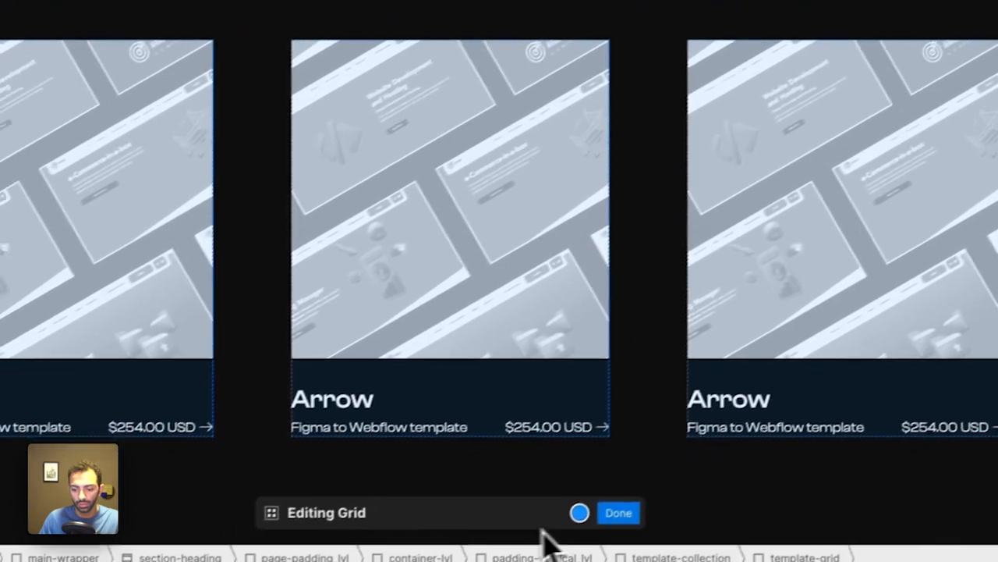
{"action": "left_click", "coordinate": [619, 513]}
{"action": "scroll", "coordinate": [678, 280], "scroll_direction": "down", "scroll_amount": 3}
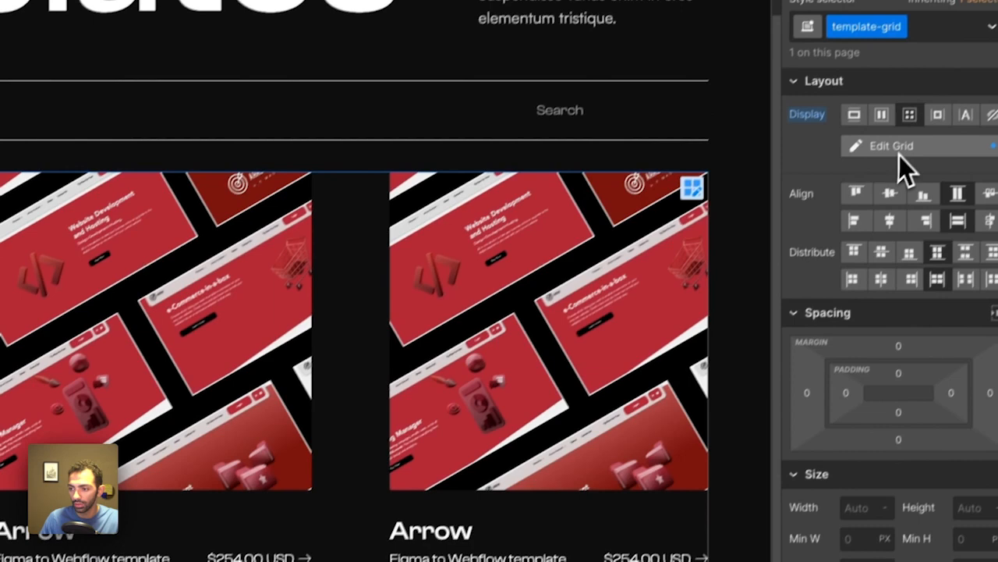
{"action": "left_click", "coordinate": [899, 155]}
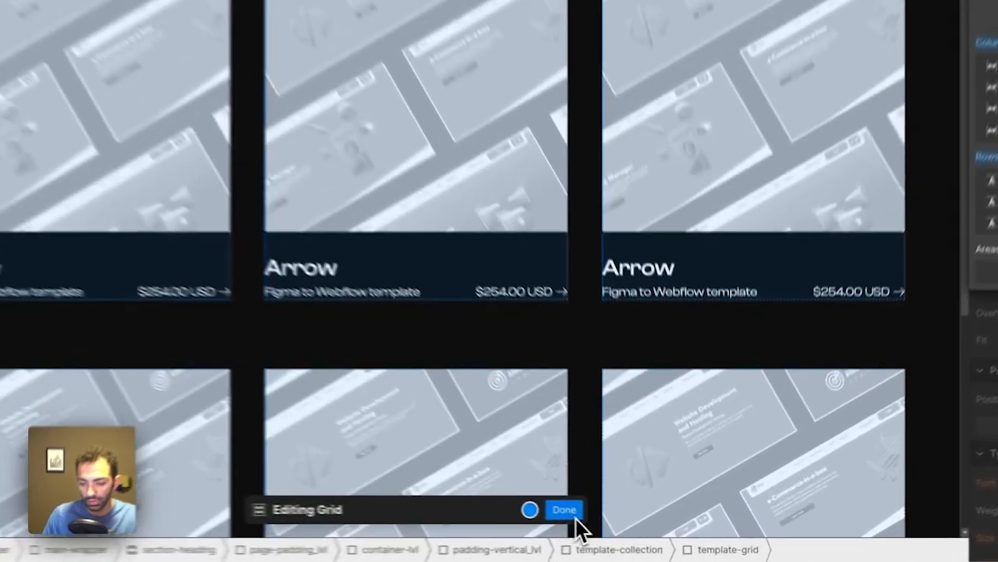
{"action": "left_click", "coordinate": [654, 533]}
Step: Examine the spacing and layout of both card rows in template-grid, including the images, titles and prices
{"action": "scroll", "coordinate": [566, 305], "scroll_direction": "down", "scroll_amount": 4}
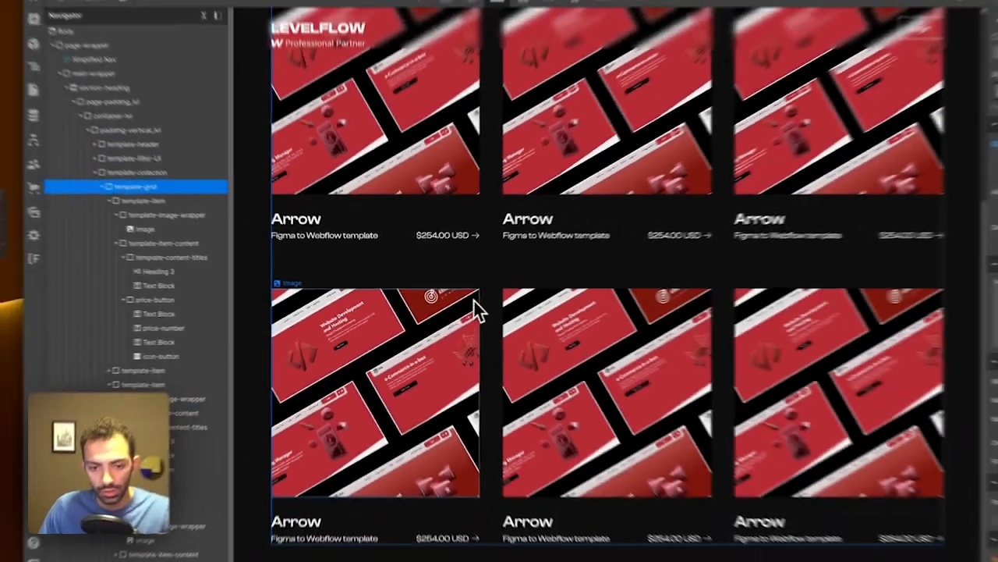
{"action": "scroll", "coordinate": [823, 334], "scroll_direction": "up", "scroll_amount": 2}
{"action": "scroll", "coordinate": [823, 334], "scroll_direction": "up", "scroll_amount": 2}
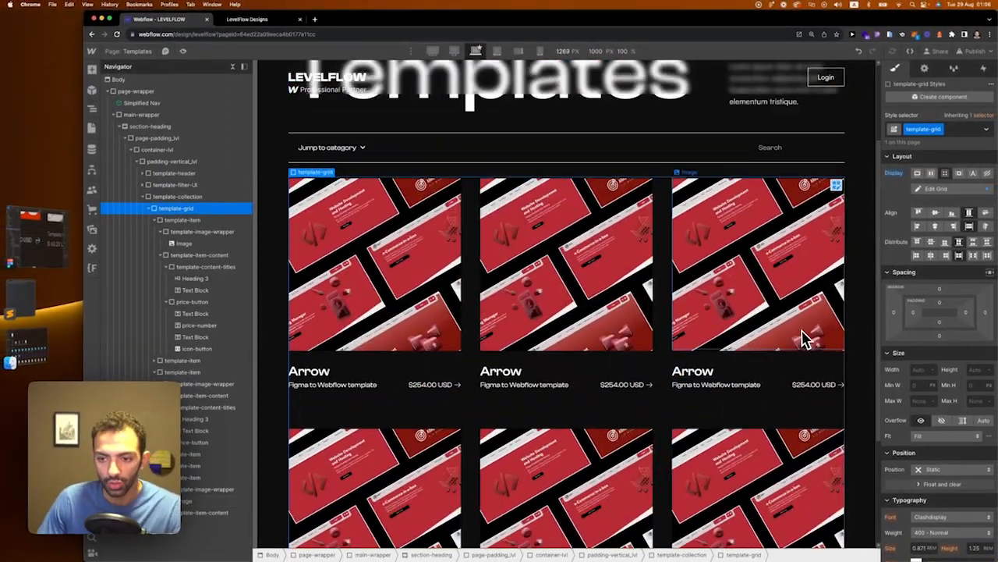
{"action": "scroll", "coordinate": [687, 361], "scroll_direction": "down", "scroll_amount": 3}
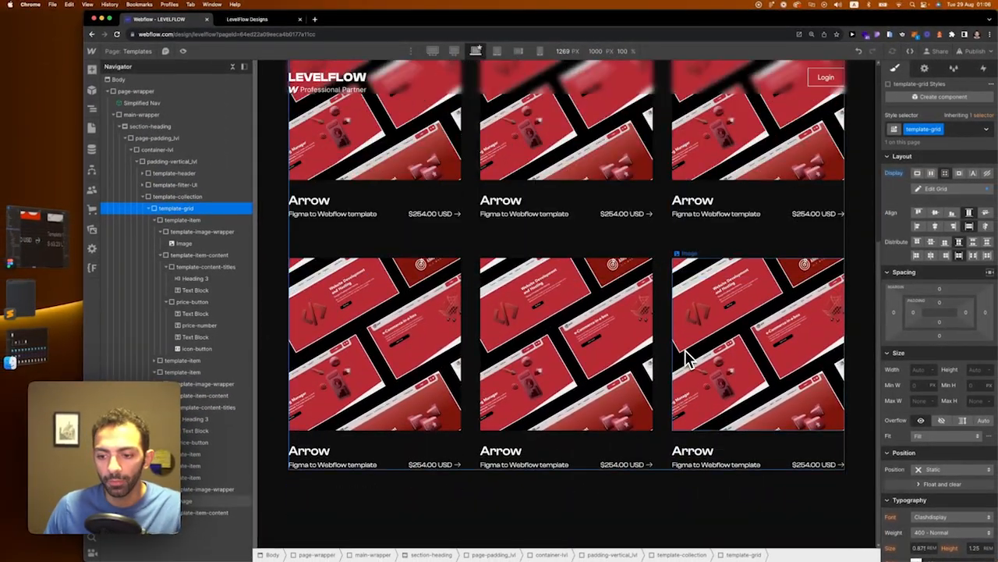
{"action": "scroll", "coordinate": [675, 357], "scroll_direction": "up", "scroll_amount": 3}
{"action": "scroll", "coordinate": [664, 352], "scroll_direction": "down", "scroll_amount": 3}
{"action": "scroll", "coordinate": [624, 349], "scroll_direction": "up", "scroll_amount": 3}
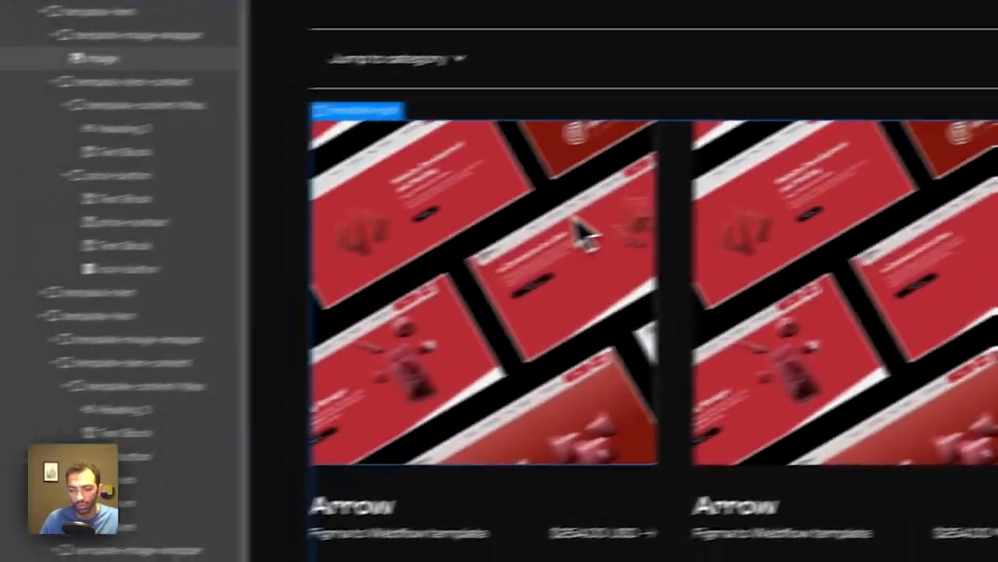
{"action": "left_click", "coordinate": [575, 222]}
{"action": "left_click", "coordinate": [474, 480]}
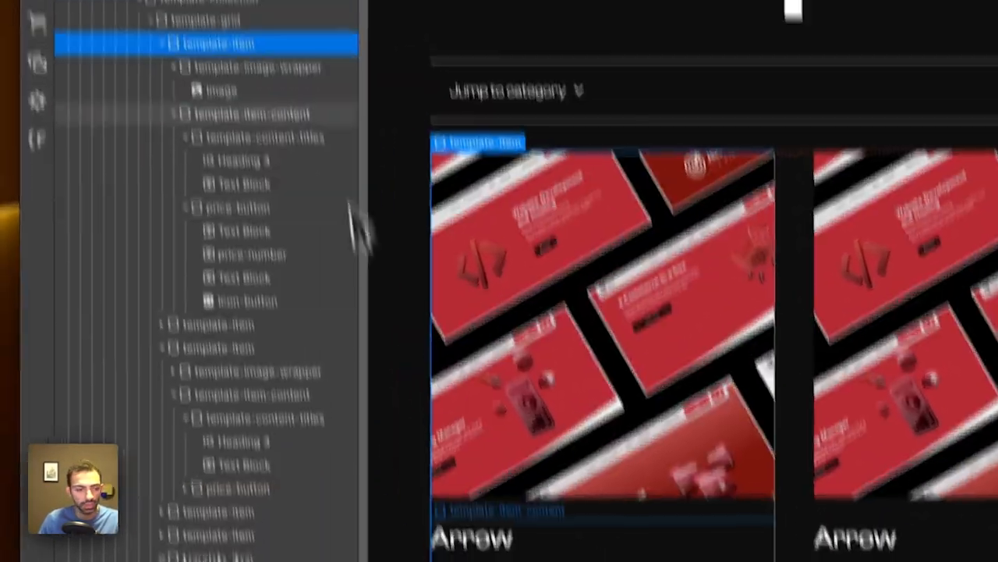
{"action": "scroll", "coordinate": [897, 320], "scroll_direction": "down", "scroll_amount": 5}
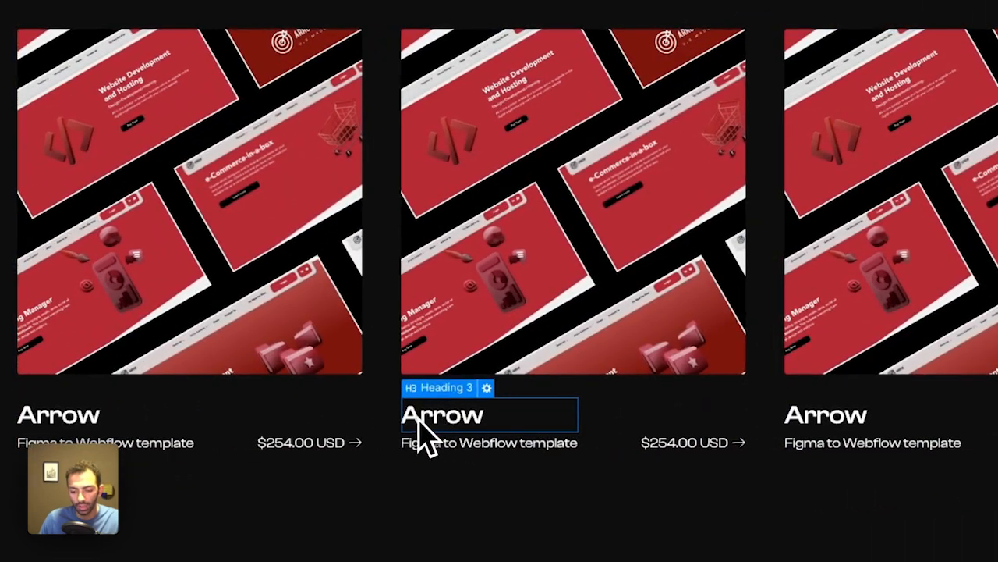
{"action": "left_click", "coordinate": [453, 454]}
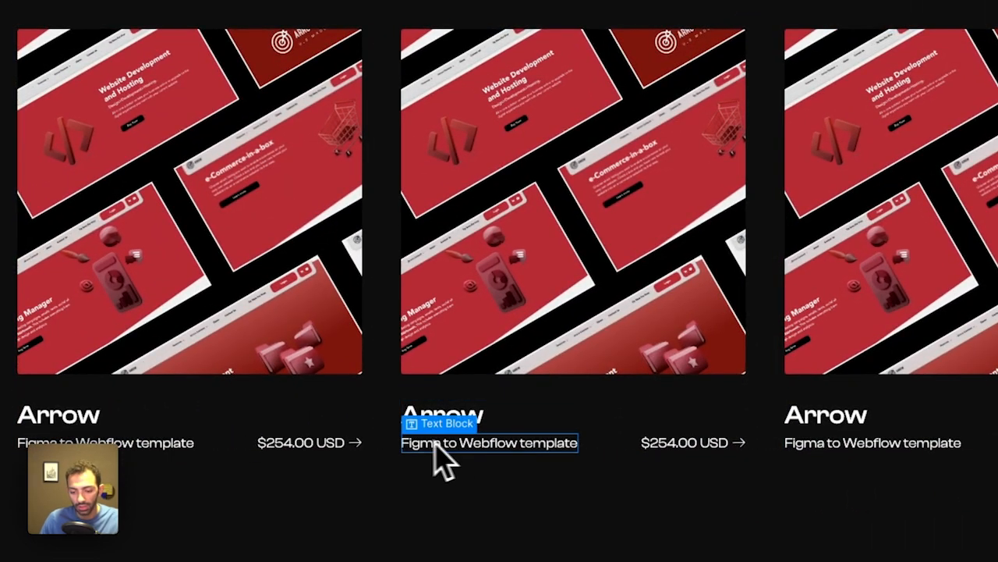
{"action": "left_click", "coordinate": [471, 359]}
{"action": "left_click", "coordinate": [367, 54]}
{"action": "scroll", "coordinate": [331, 37], "scroll_direction": "up", "scroll_amount": 6}
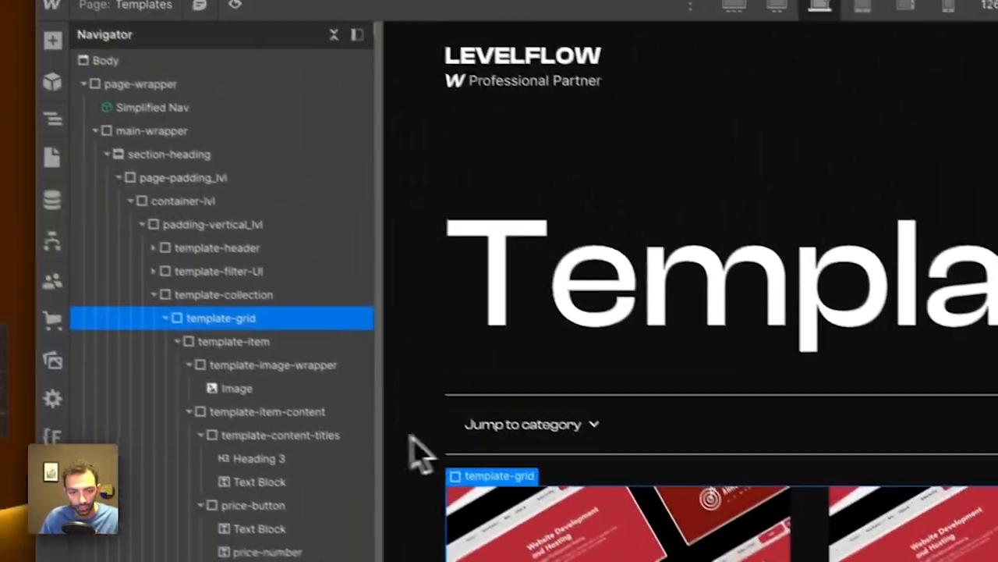
Step: Collapse the Navigator tree so that only section-heading shows inside main-wrapper
{"action": "left_click", "coordinate": [134, 247]}
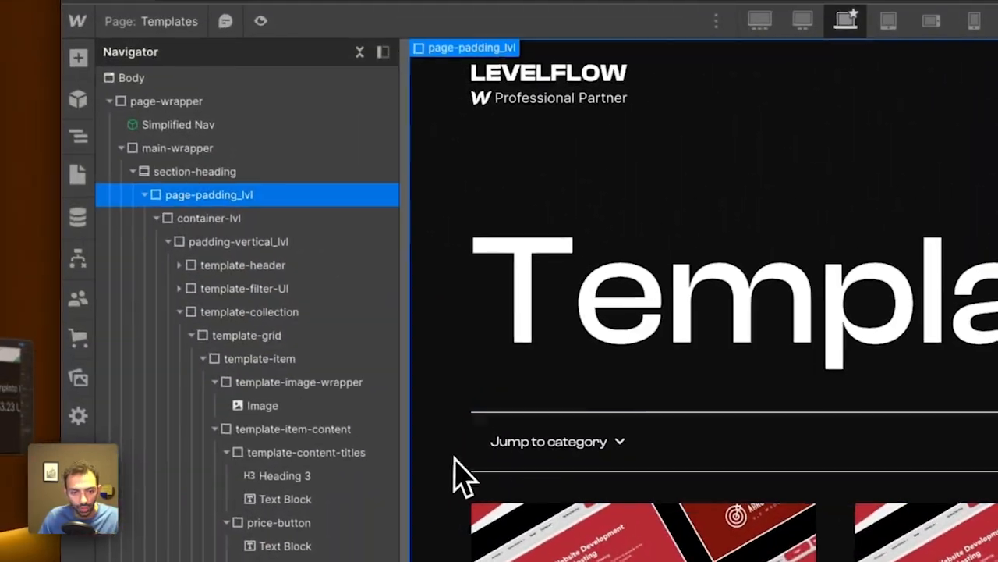
{"action": "scroll", "coordinate": [460, 462], "scroll_direction": "down", "scroll_amount": 6}
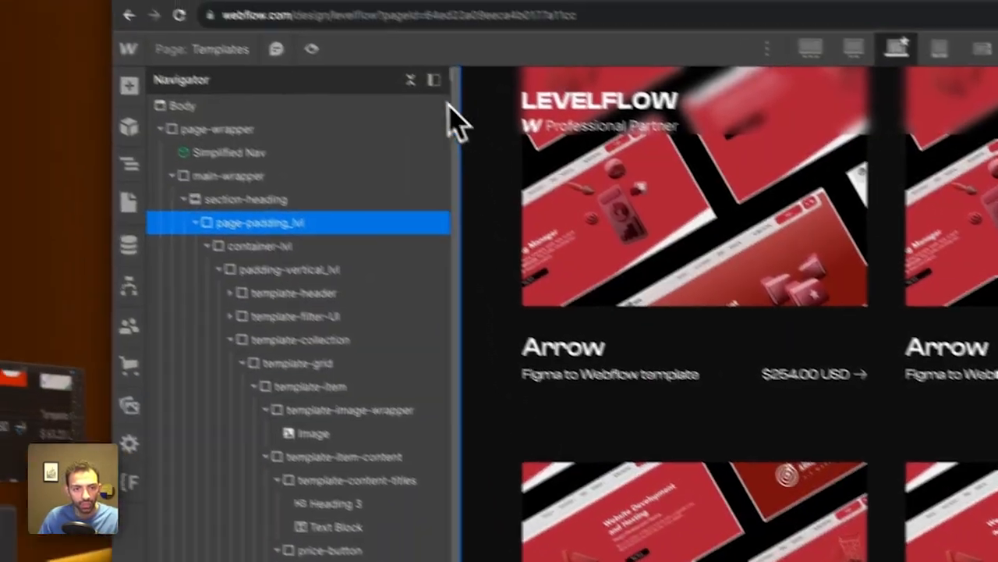
{"action": "left_click", "coordinate": [359, 52]}
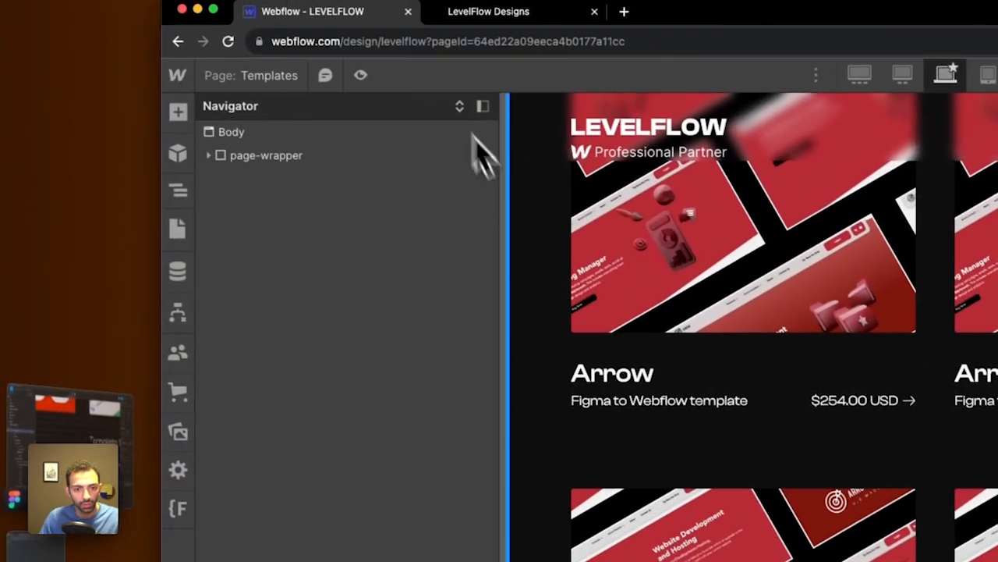
{"action": "left_click", "coordinate": [545, 328]}
{"action": "scroll", "coordinate": [574, 365], "scroll_direction": "up", "scroll_amount": 6}
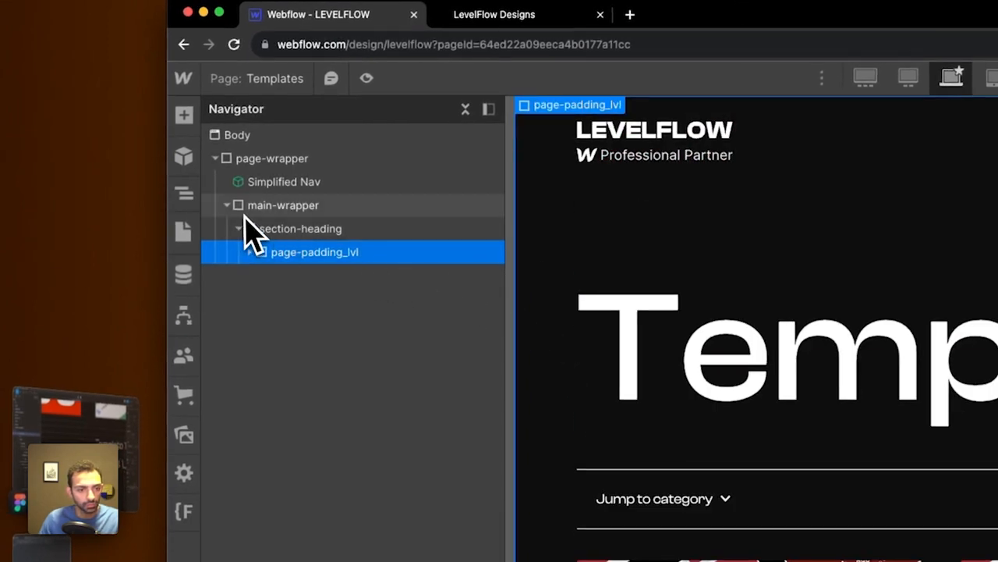
{"action": "left_click", "coordinate": [270, 231]}
{"action": "left_click", "coordinate": [286, 256]}
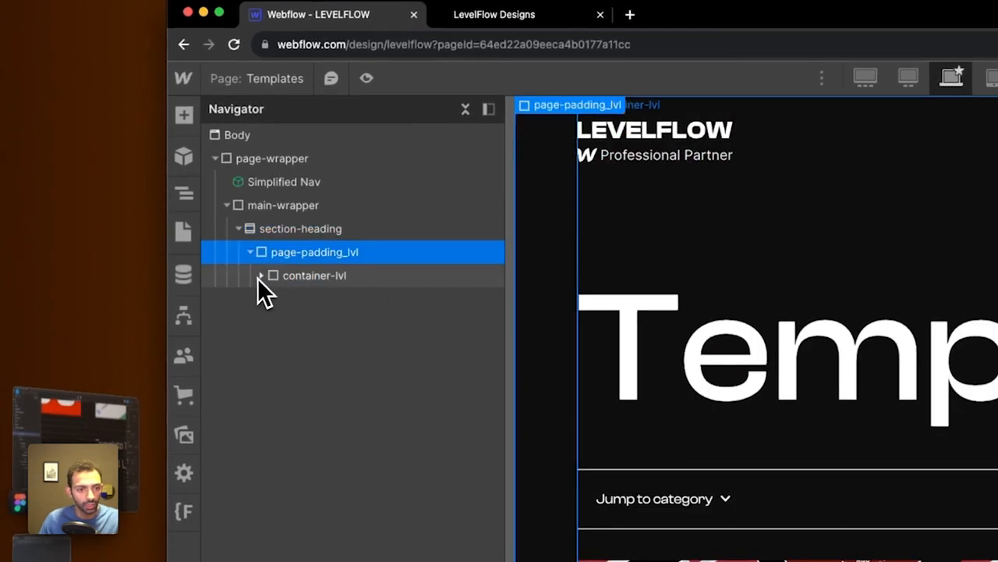
{"action": "left_click", "coordinate": [277, 228]}
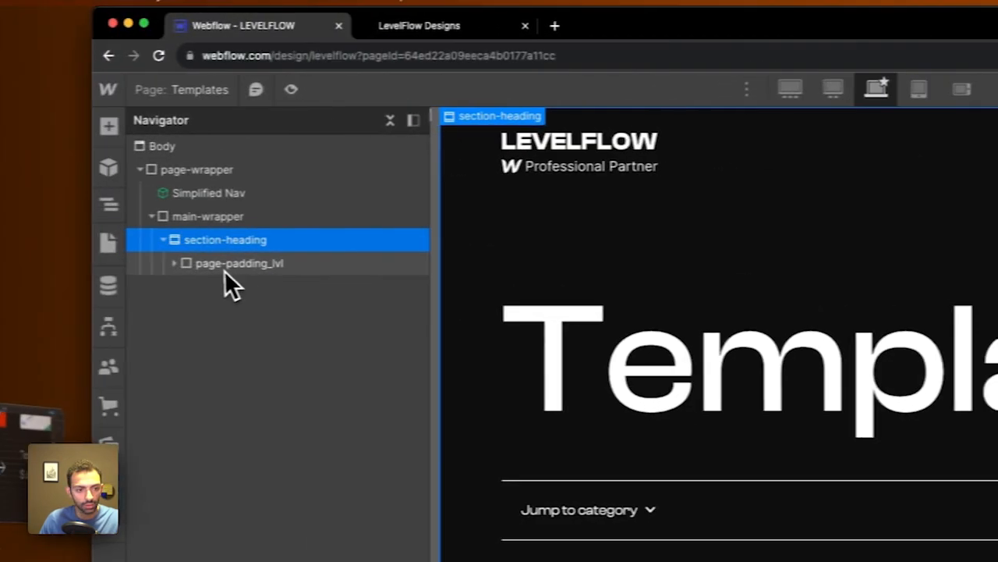
{"action": "left_click", "coordinate": [226, 268]}
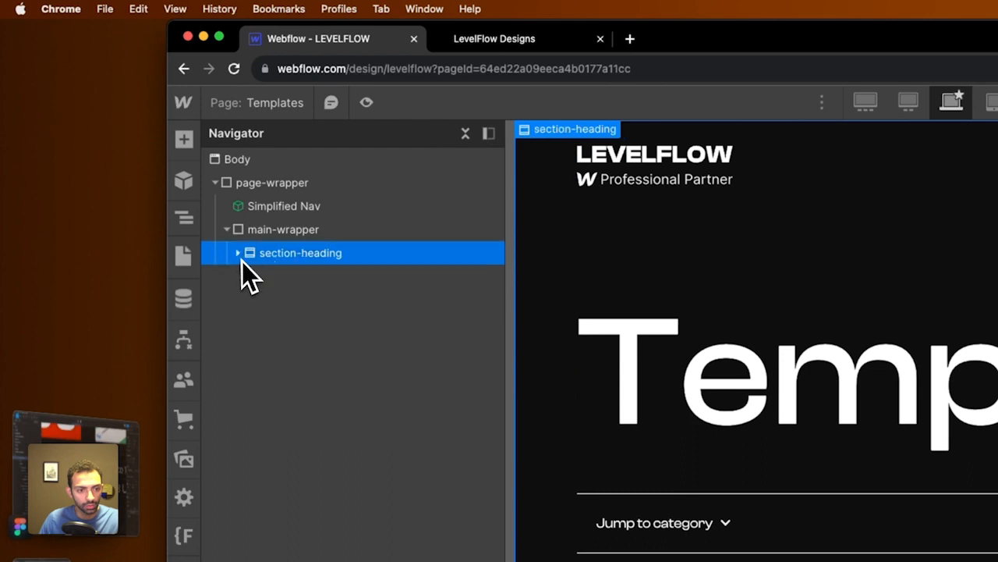
Step: Add the LVL footer component to page-wrapper, directly after main-wrapper
{"action": "left_click", "coordinate": [274, 229]}
{"action": "key", "text": "a"}
{"action": "left_click", "coordinate": [193, 188]}
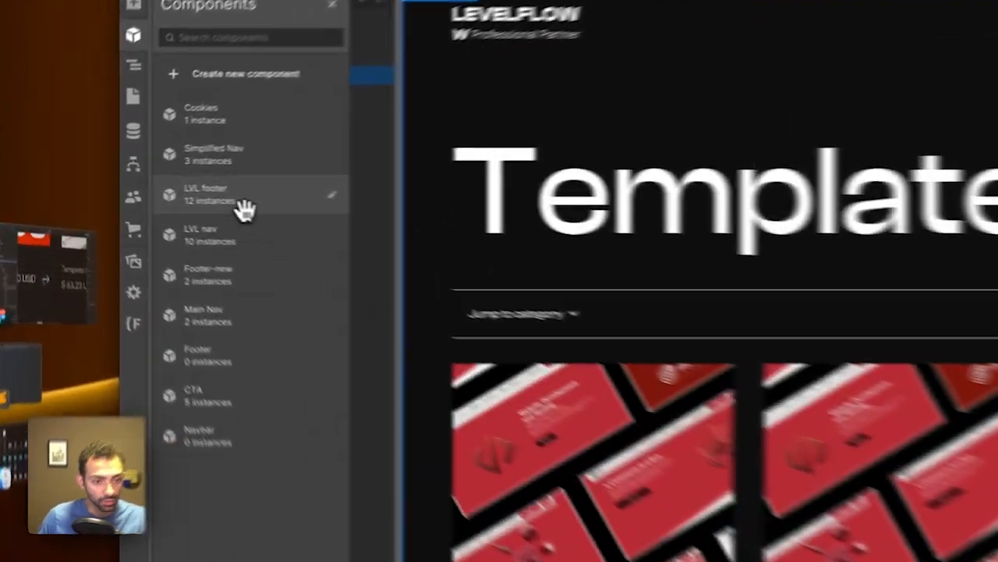
{"action": "left_click", "coordinate": [136, 187]}
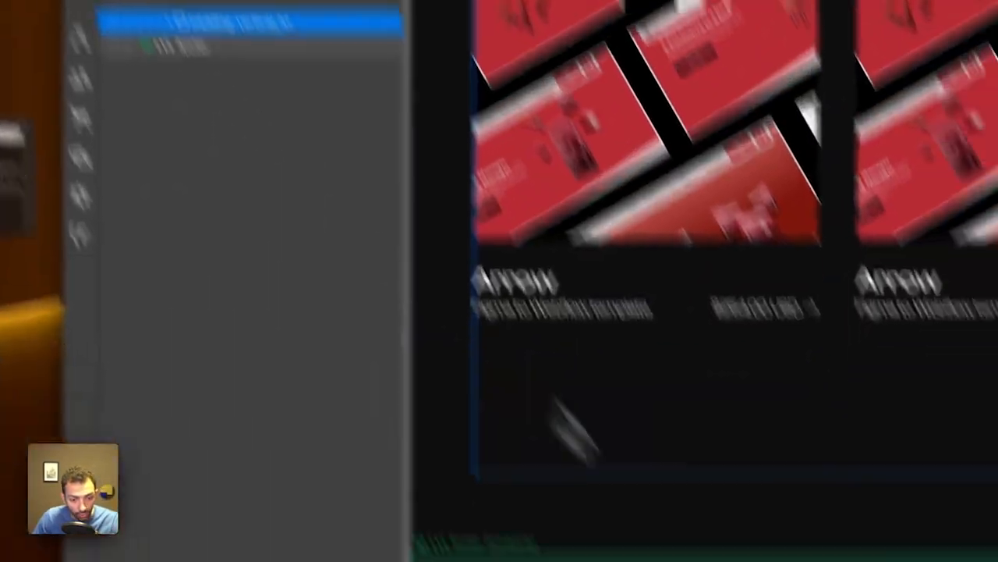
{"action": "scroll", "coordinate": [694, 406], "scroll_direction": "up", "scroll_amount": 5}
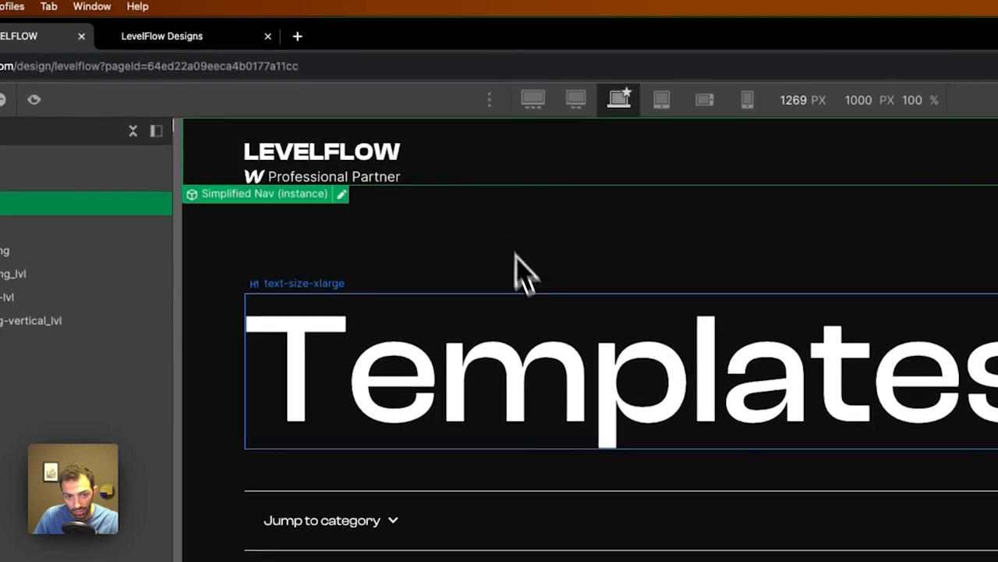
{"action": "left_click", "coordinate": [515, 62]}
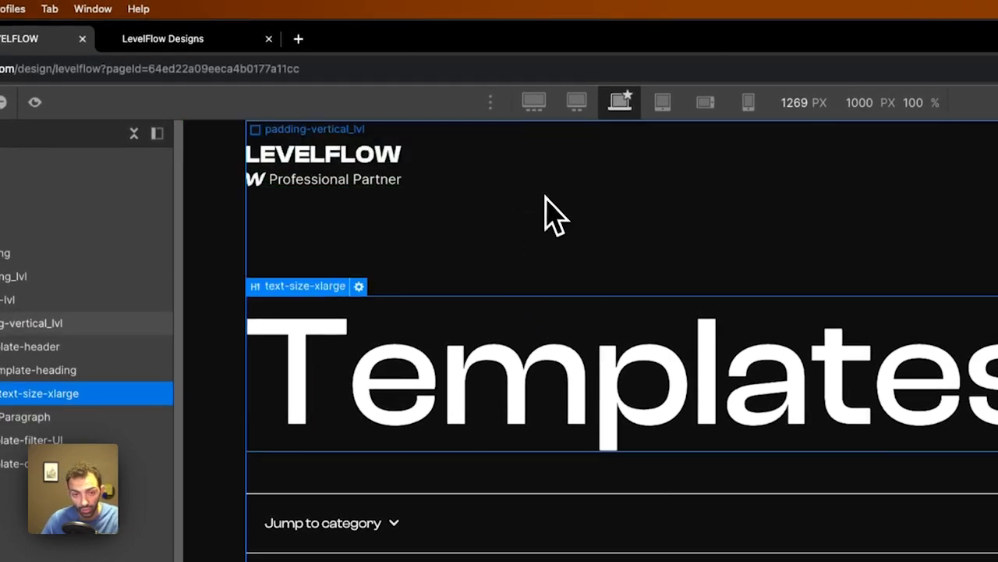
{"action": "left_click", "coordinate": [495, 181]}
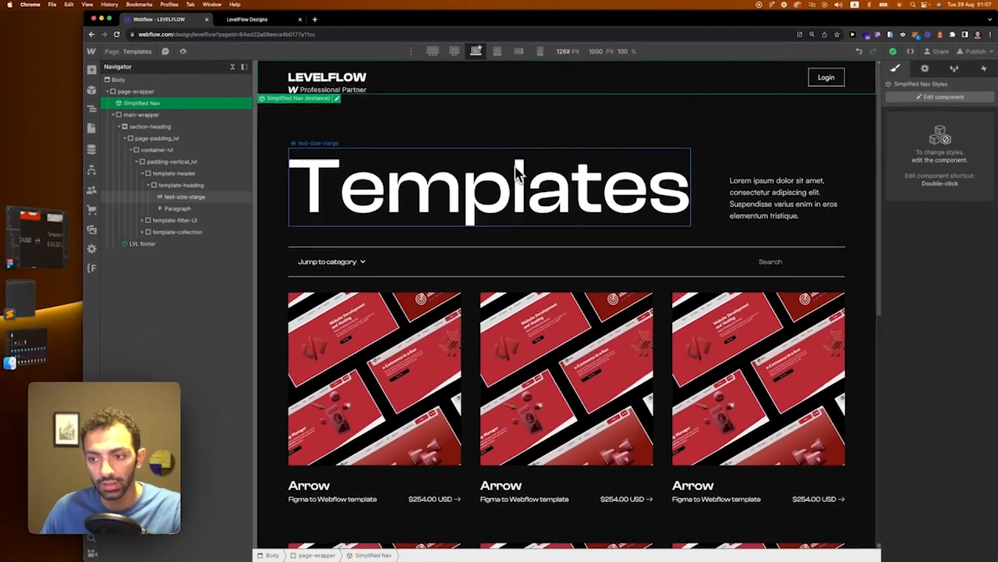
{"action": "left_click", "coordinate": [514, 173]}
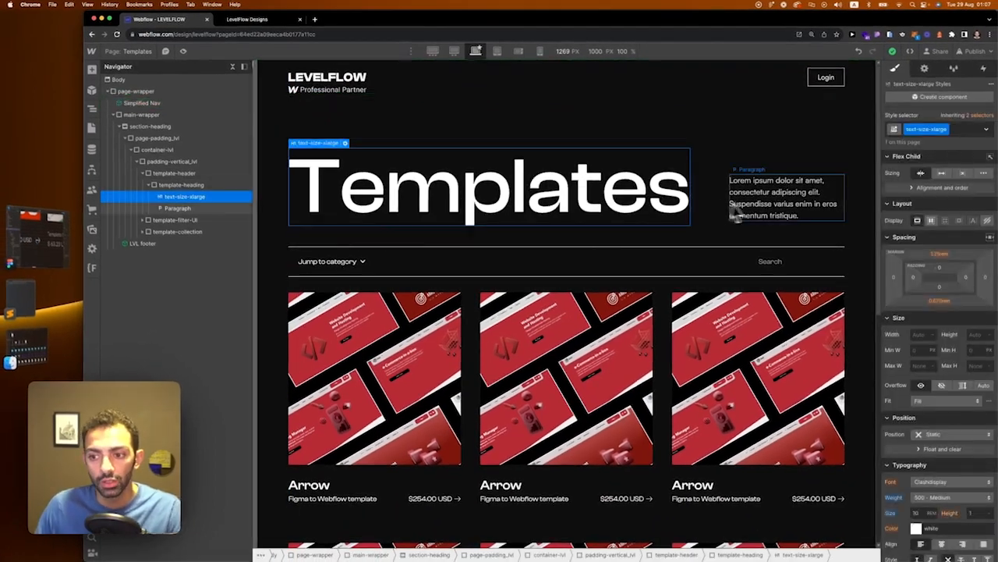
{"action": "left_click", "coordinate": [846, 214]}
Step: Publish the site to the levelflow.webflow.io staging domain and review the live Templates page from header to footer
{"action": "left_click", "coordinate": [977, 51]}
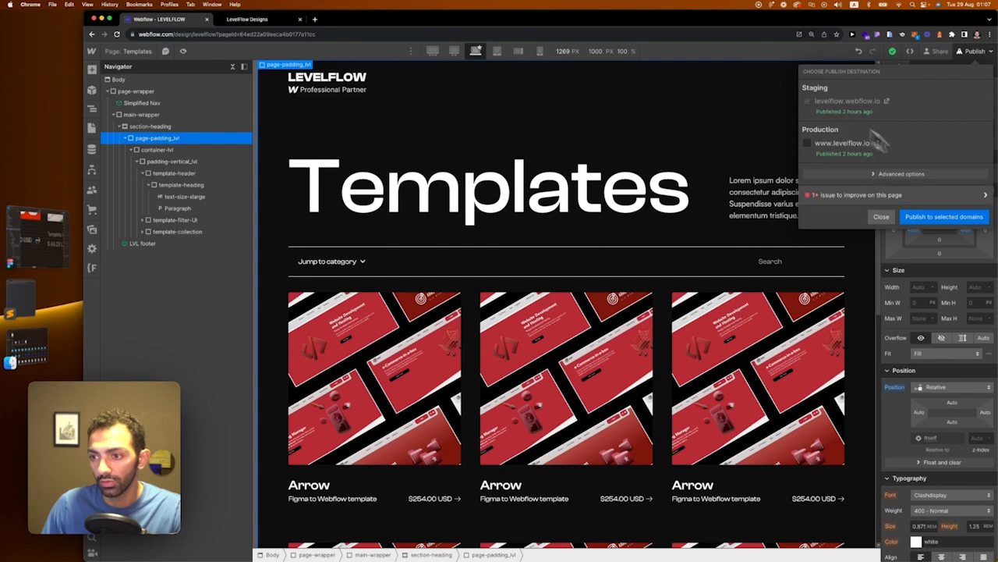
{"action": "left_click", "coordinate": [943, 217]}
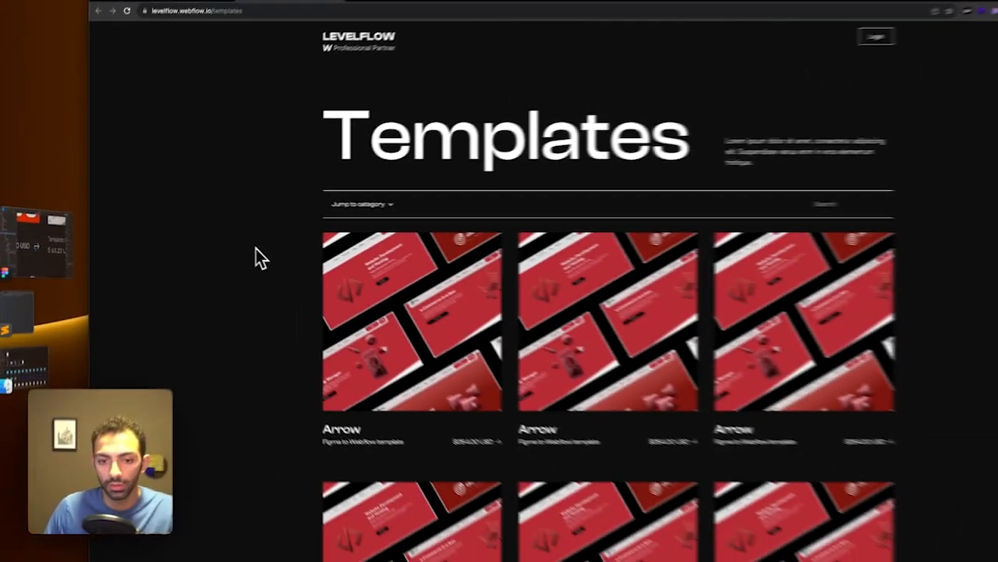
{"action": "scroll", "coordinate": [237, 251], "scroll_direction": "down", "scroll_amount": 3}
{"action": "scroll", "coordinate": [234, 250], "scroll_direction": "down", "scroll_amount": 5}
{"action": "scroll", "coordinate": [227, 379], "scroll_direction": "up", "scroll_amount": 10}
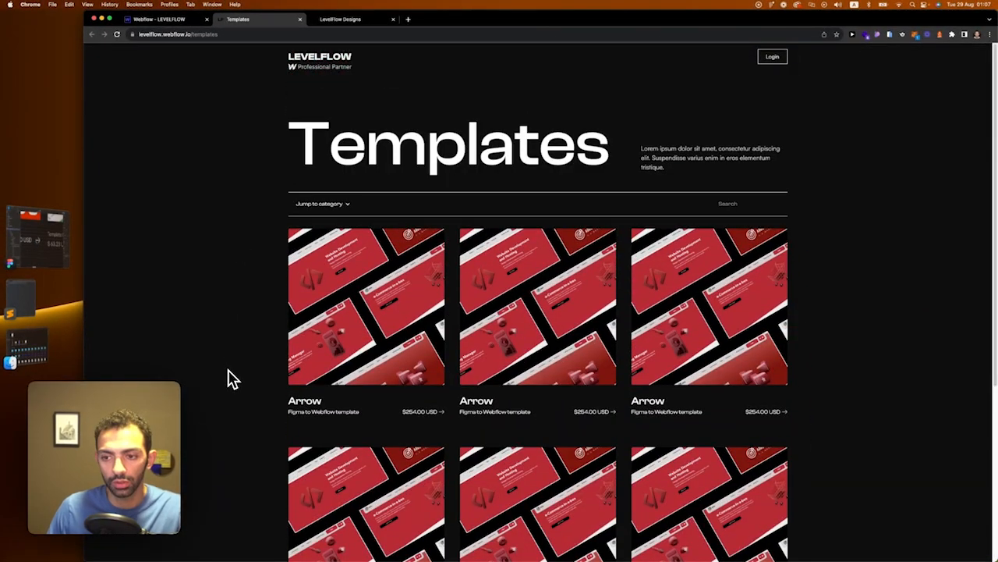
{"action": "scroll", "coordinate": [231, 380], "scroll_direction": "down", "scroll_amount": 5}
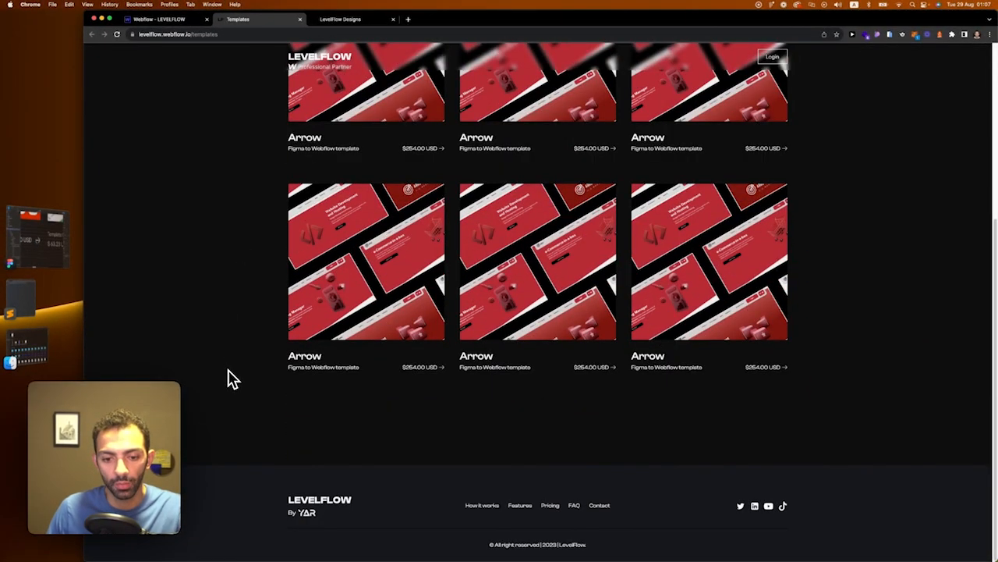
{"action": "scroll", "coordinate": [230, 379], "scroll_direction": "up", "scroll_amount": 5}
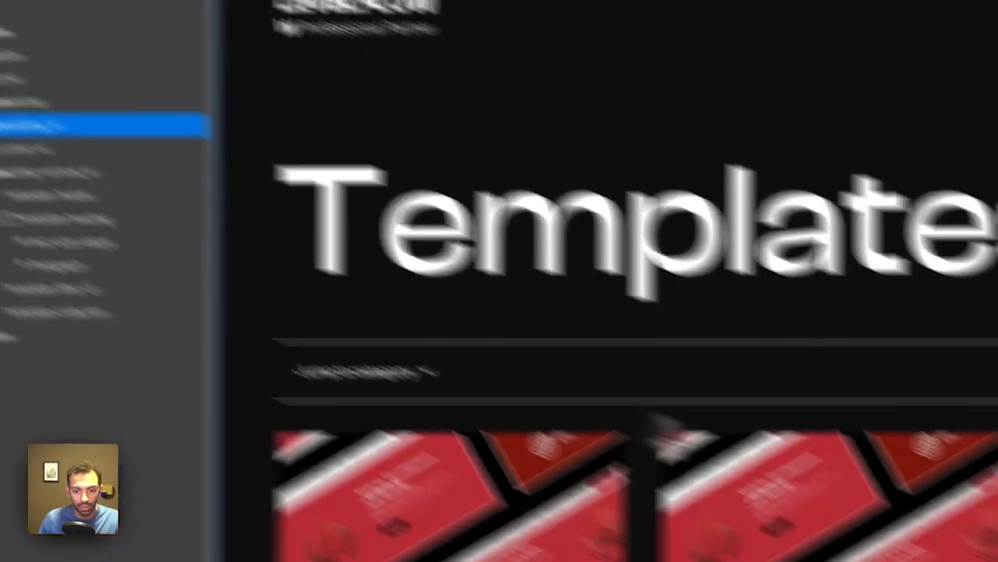
Step: Return to the Webflow designer and convert the first template-item in template-grid to a link block
{"action": "left_click", "coordinate": [851, 159]}
{"action": "scroll", "coordinate": [335, 234], "scroll_direction": "down", "scroll_amount": 5}
{"action": "scroll", "coordinate": [334, 167], "scroll_direction": "up", "scroll_amount": 5}
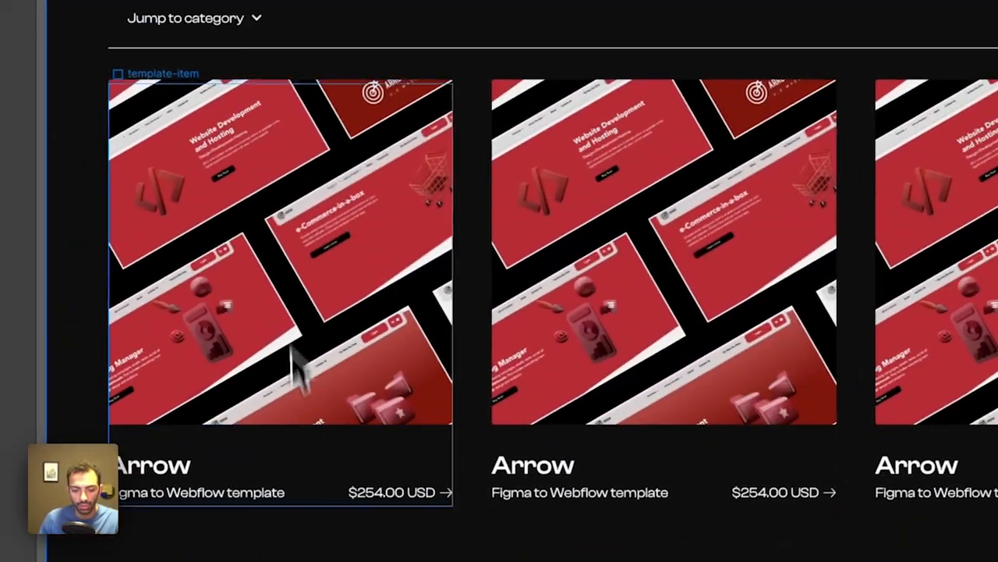
{"action": "left_click", "coordinate": [328, 462]}
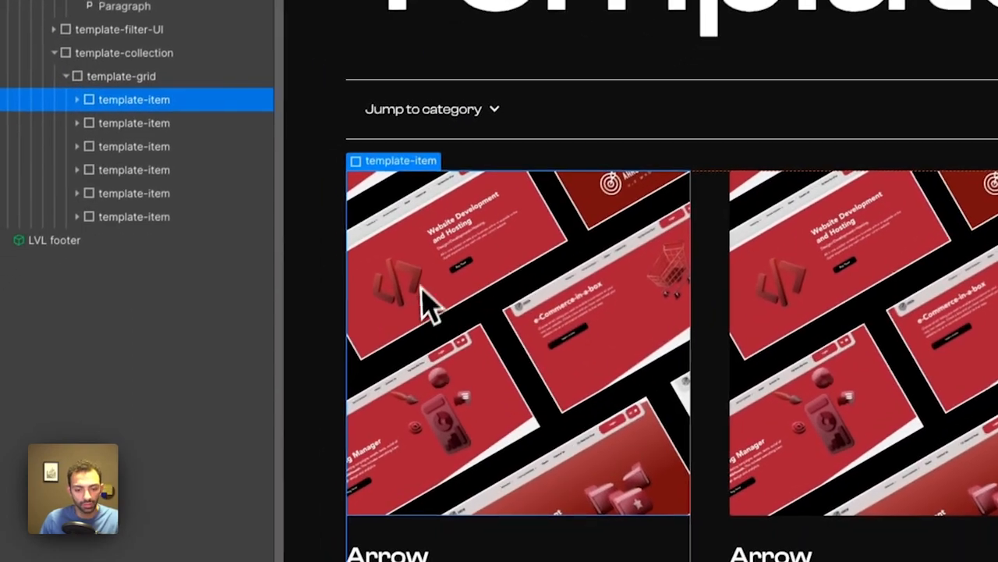
{"action": "scroll", "coordinate": [427, 305], "scroll_direction": "down", "scroll_amount": 3}
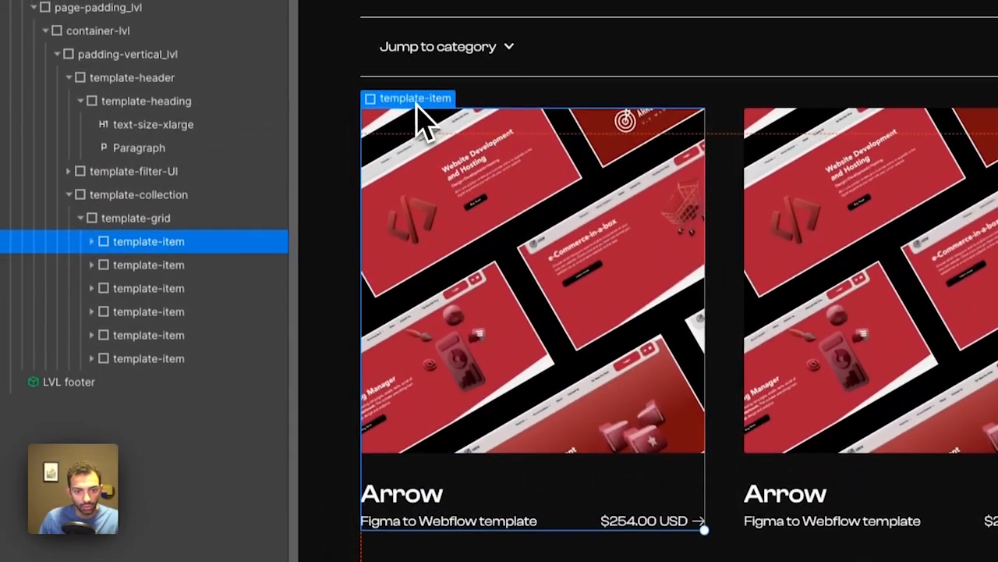
{"action": "right_click", "coordinate": [416, 108]}
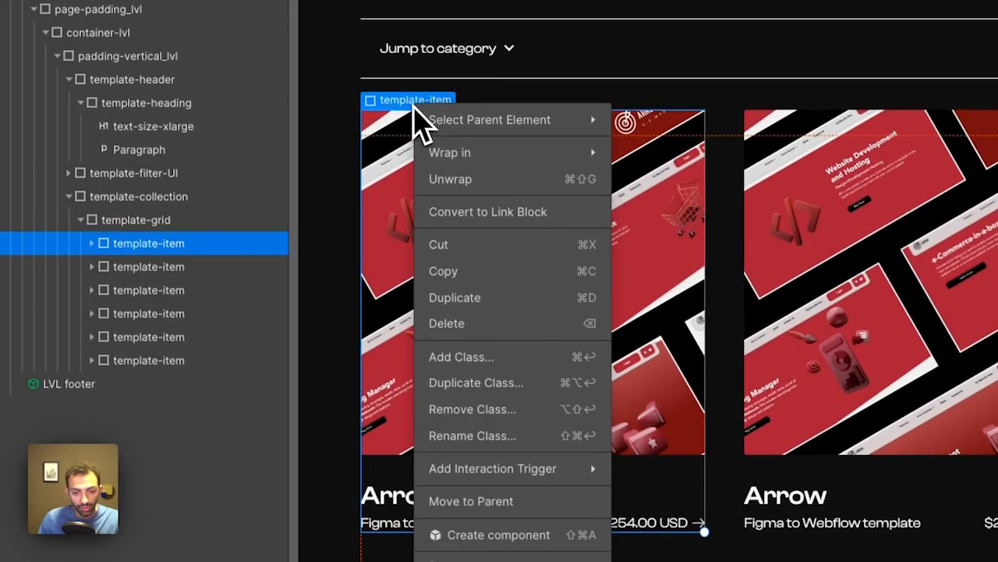
{"action": "left_click", "coordinate": [538, 226]}
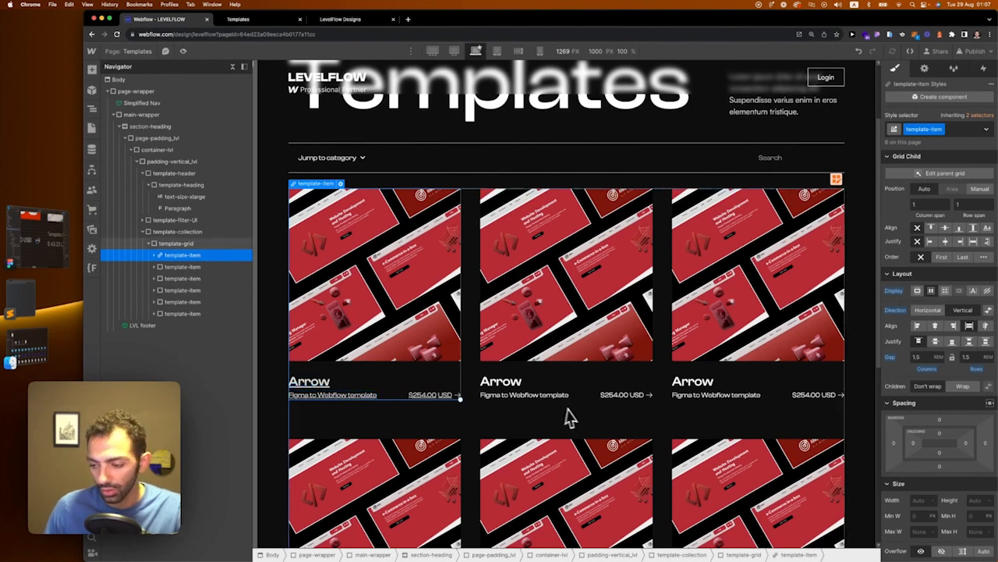
Step: Set the text decoration of the template-item link block to None
{"action": "scroll", "coordinate": [897, 382], "scroll_direction": "down", "scroll_amount": 5}
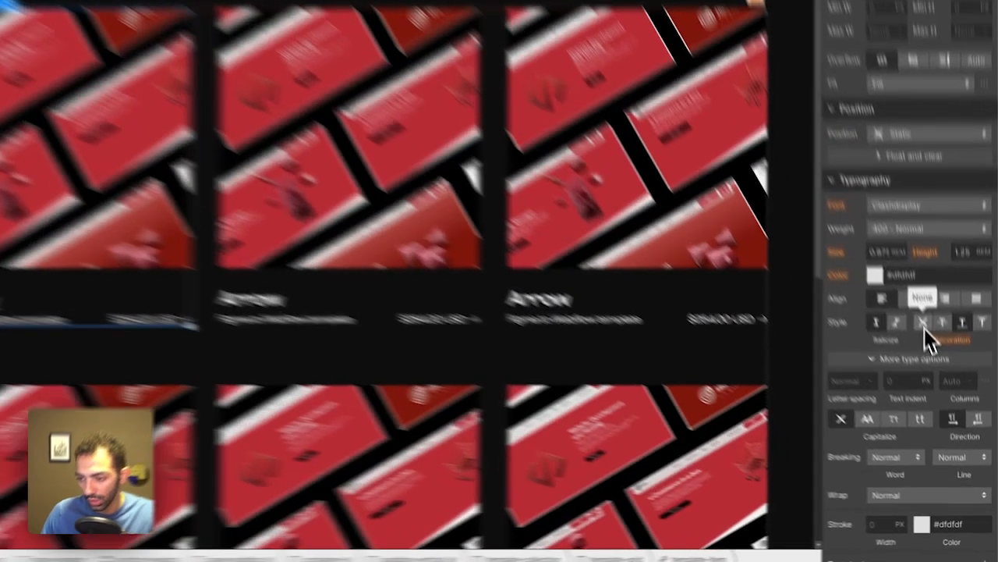
{"action": "left_click", "coordinate": [950, 399]}
{"action": "left_click", "coordinate": [566, 449]}
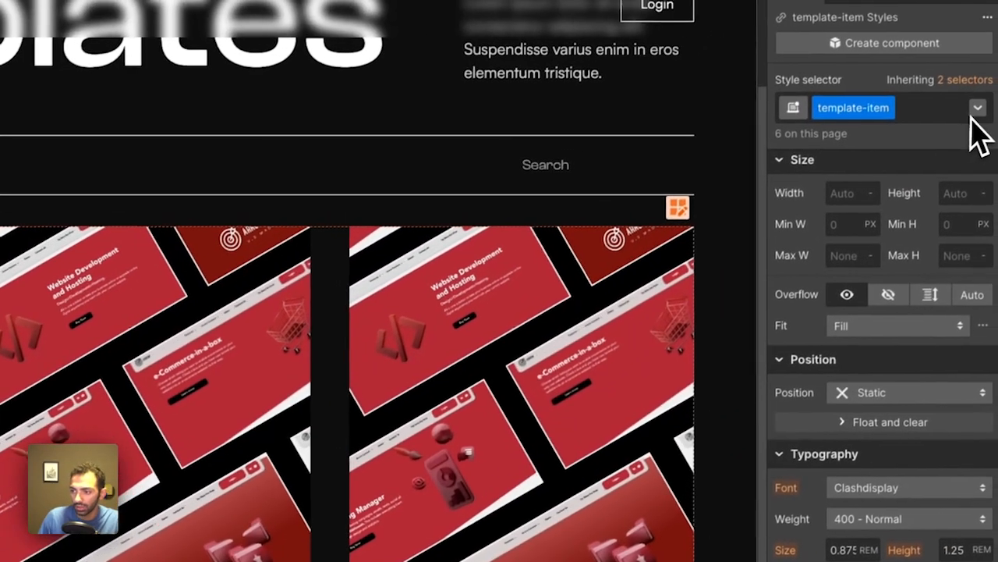
Step: Switch template-item to its Hover state and try a reduced opacity, clearing that value again
{"action": "left_click", "coordinate": [974, 108]}
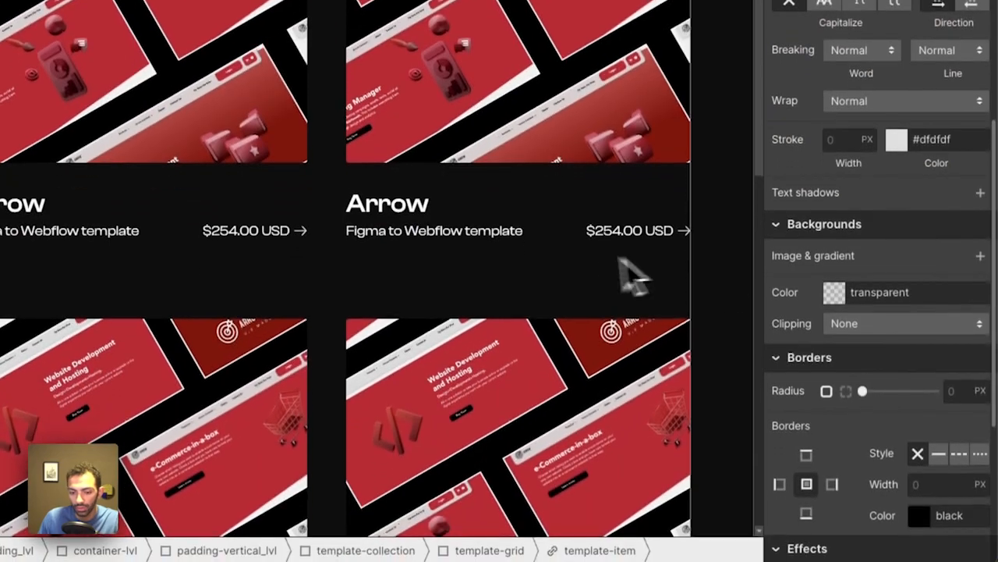
{"action": "scroll", "coordinate": [791, 372], "scroll_direction": "down", "scroll_amount": 1}
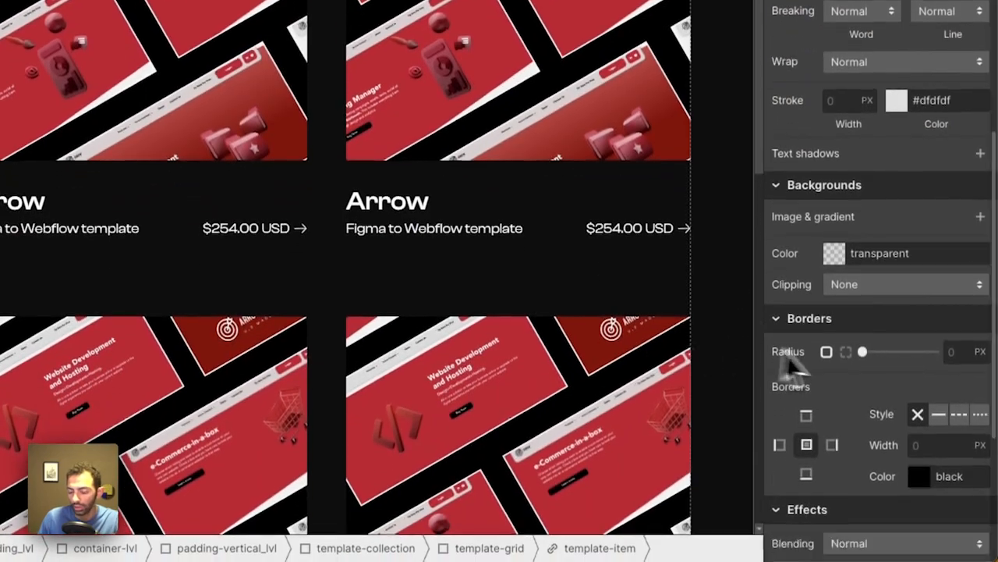
{"action": "scroll", "coordinate": [792, 372], "scroll_direction": "down", "scroll_amount": 3}
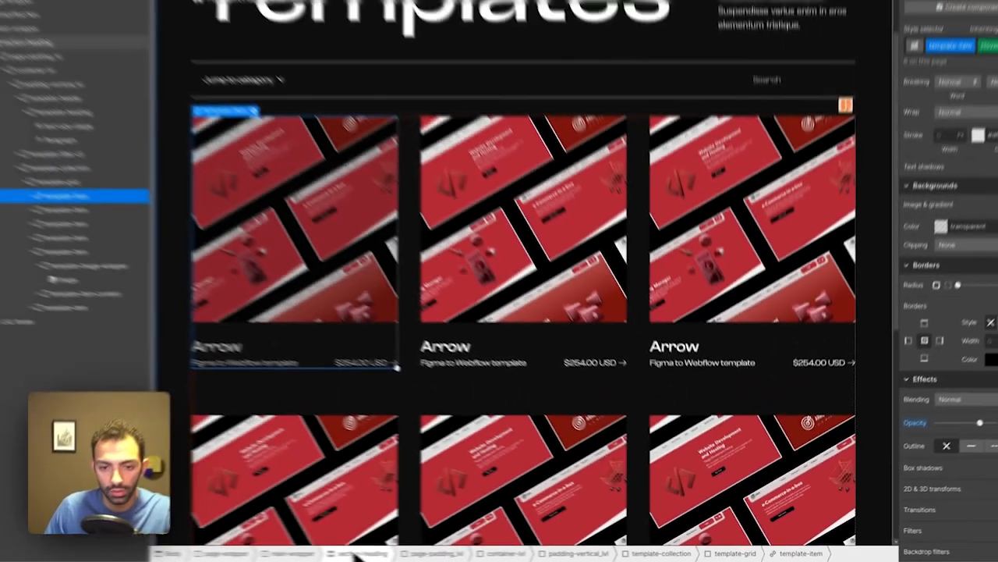
{"action": "key", "text": "BackSpace"}
{"action": "key", "text": "BackSpace"}
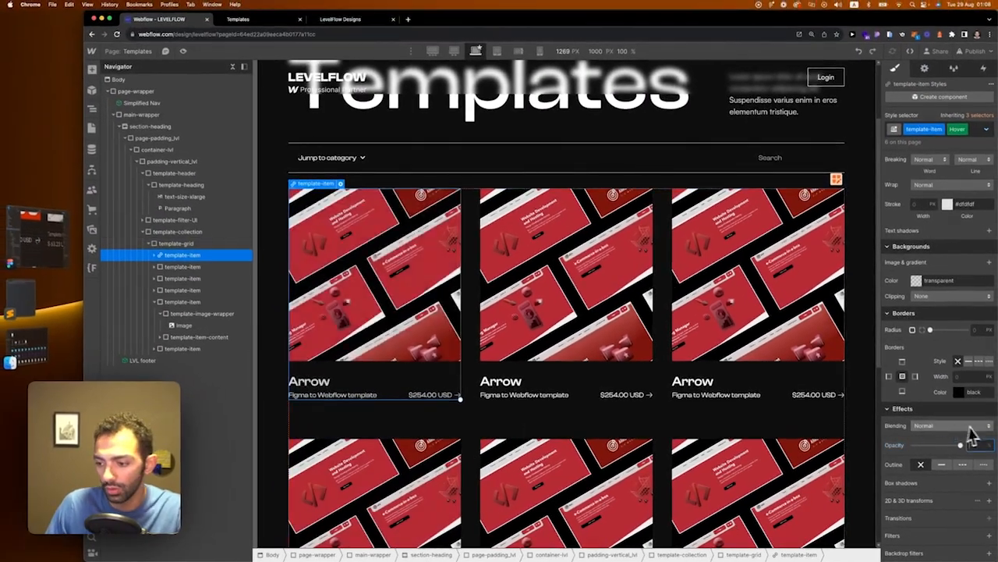
Step: Lower the alpha of the text color in template-item's Hover state and check the effect in page preview
{"action": "scroll", "coordinate": [940, 413], "scroll_direction": "up", "scroll_amount": 2}
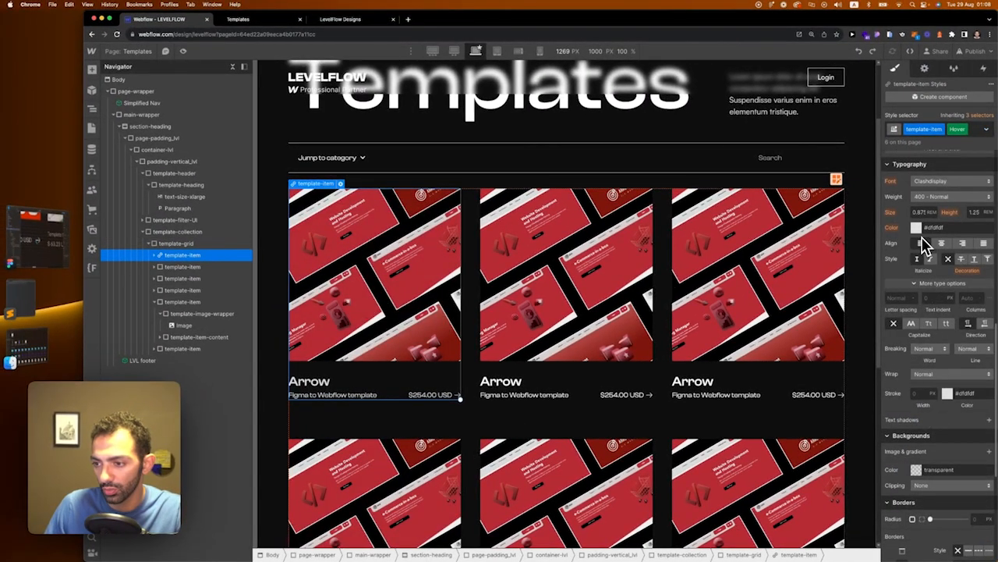
{"action": "left_click", "coordinate": [918, 227]}
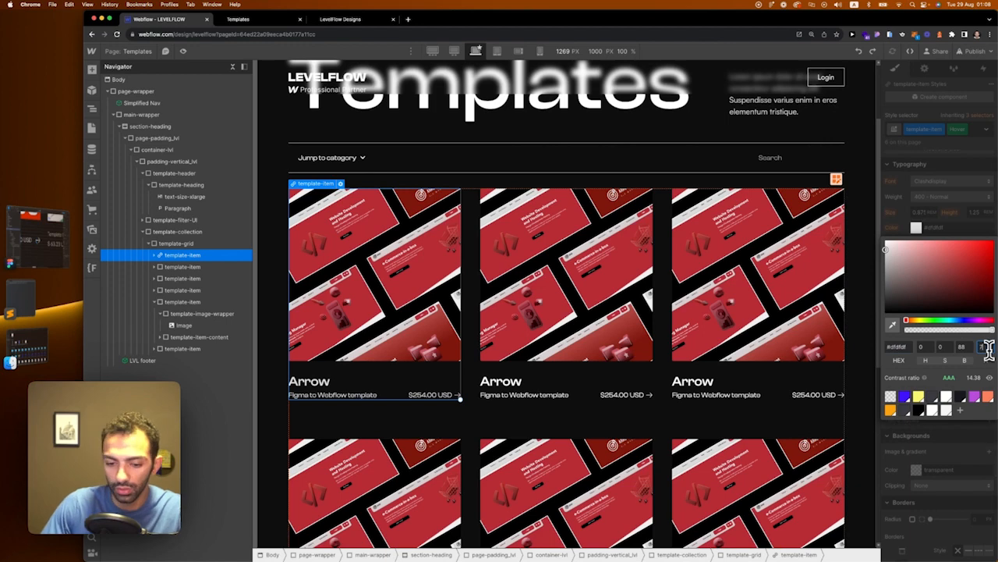
{"action": "left_click", "coordinate": [541, 466]}
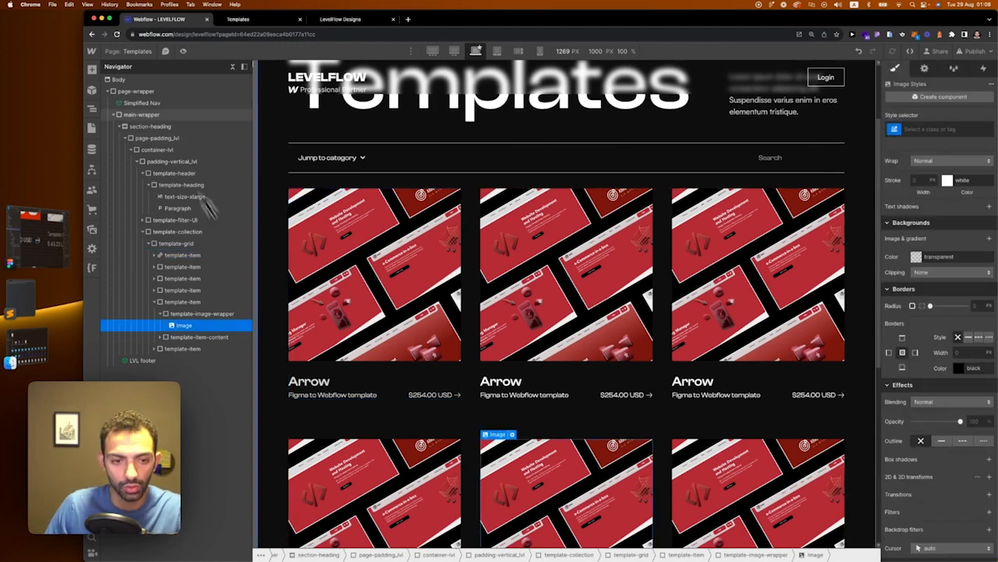
{"action": "left_click", "coordinate": [183, 53]}
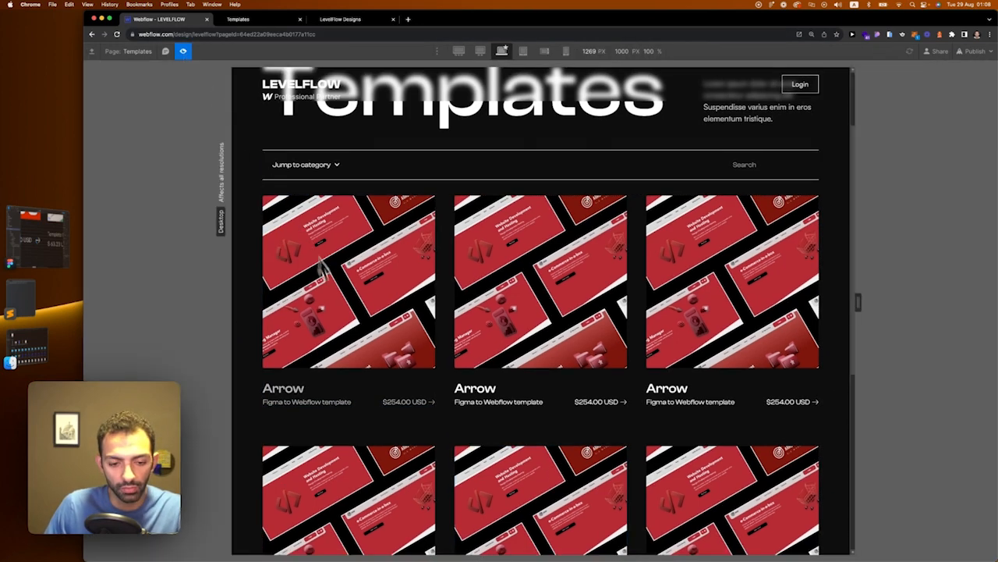
{"action": "left_click", "coordinate": [186, 53]}
Step: Leave the preview and add an opacity transition to the first template-item link block
{"action": "left_click", "coordinate": [418, 384]}
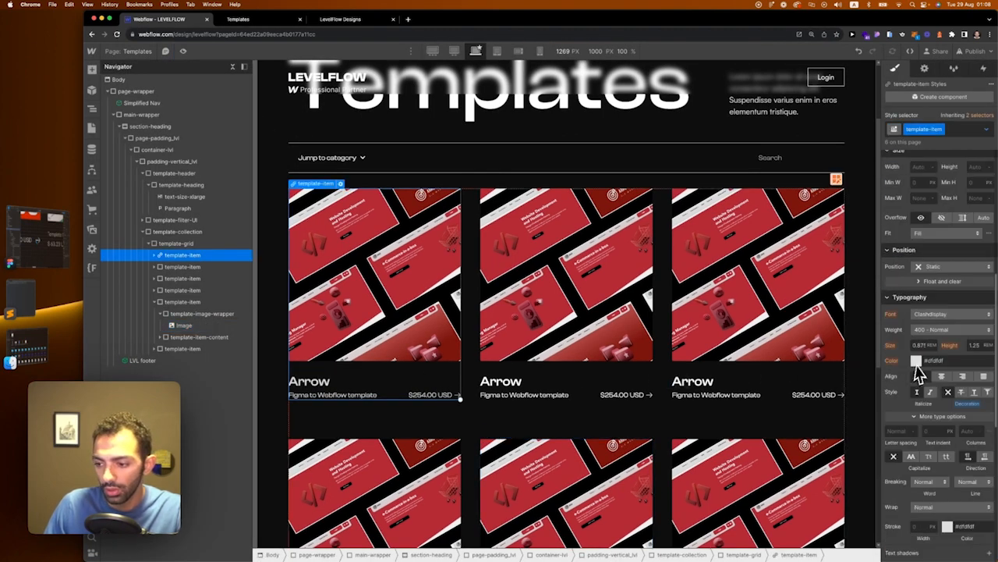
{"action": "scroll", "coordinate": [947, 397], "scroll_direction": "down", "scroll_amount": 10}
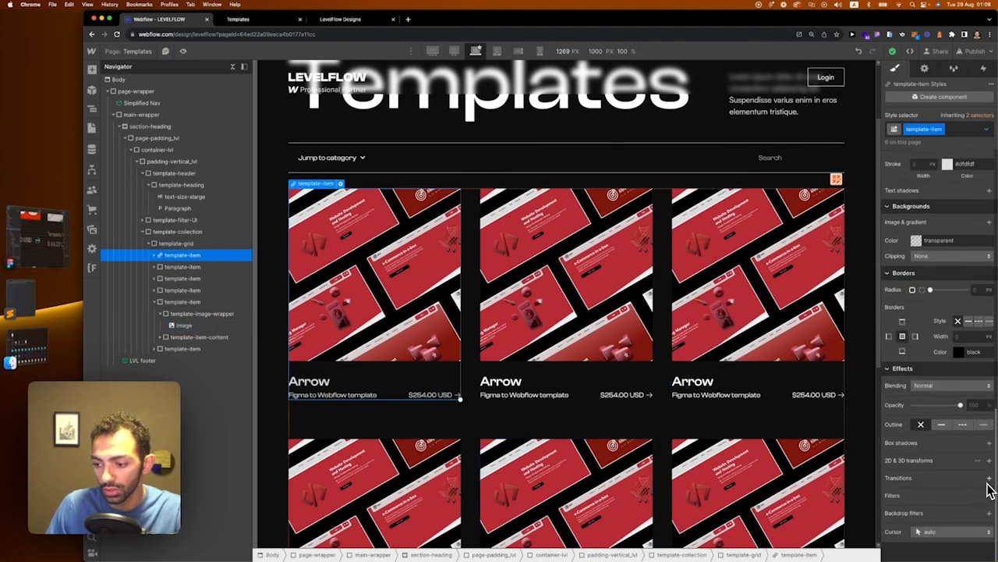
{"action": "left_click", "coordinate": [989, 478]}
{"action": "left_click", "coordinate": [944, 508]}
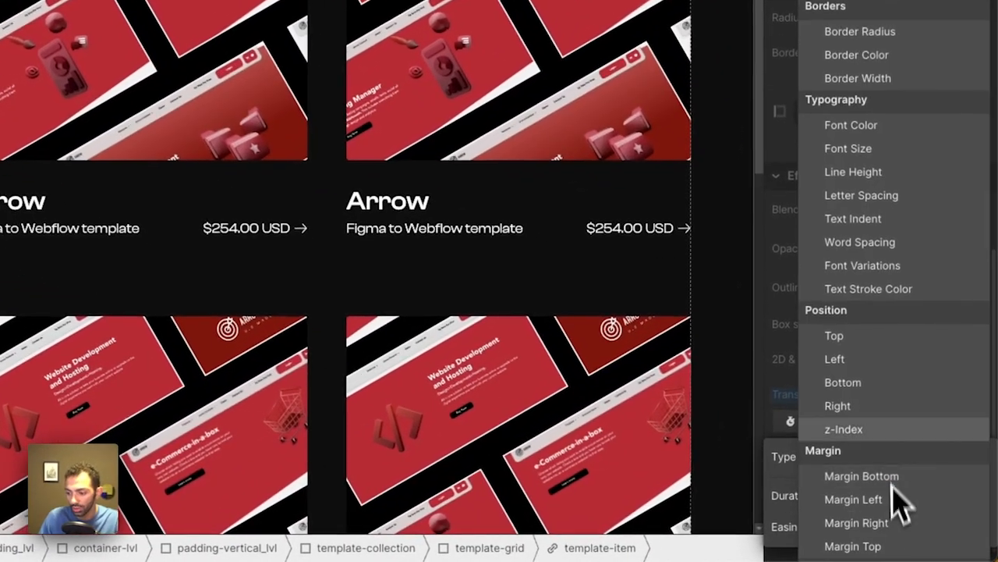
{"action": "left_click", "coordinate": [798, 372]}
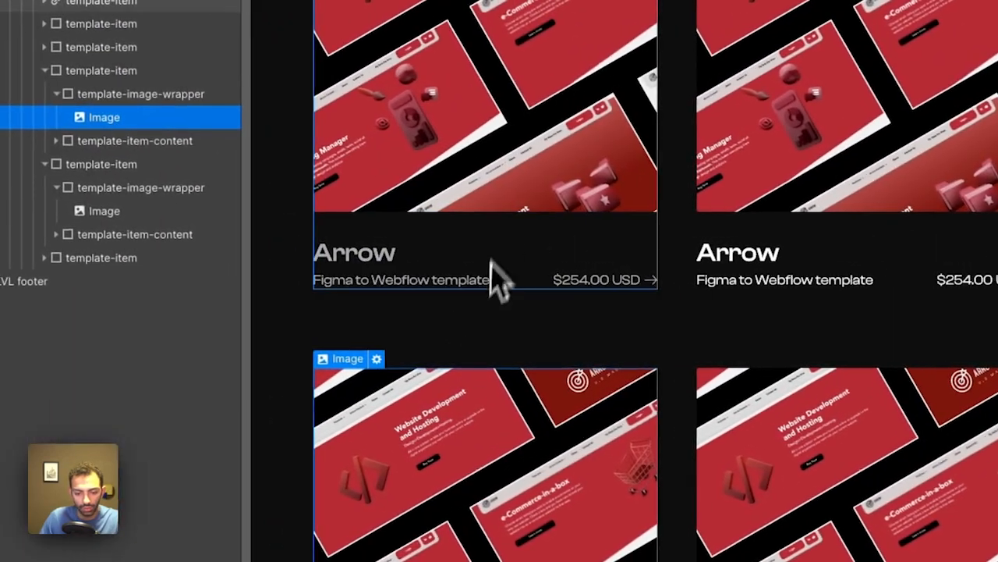
Step: Set the duration of template-item's opacity transition to 500 ms and check the hover effect in page preview
{"action": "left_click", "coordinate": [492, 263]}
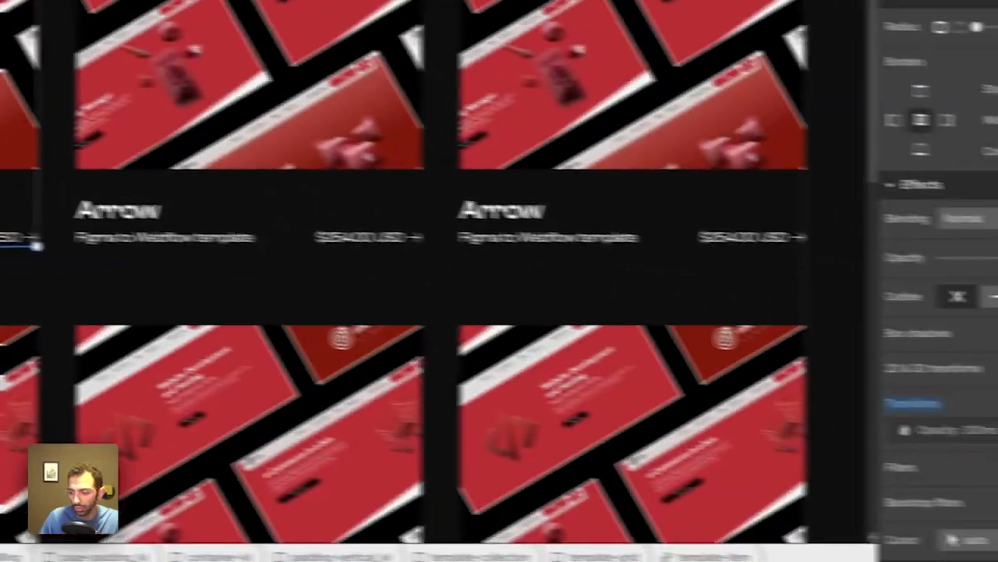
{"action": "left_click", "coordinate": [916, 425]}
{"action": "left_click", "coordinate": [941, 493]}
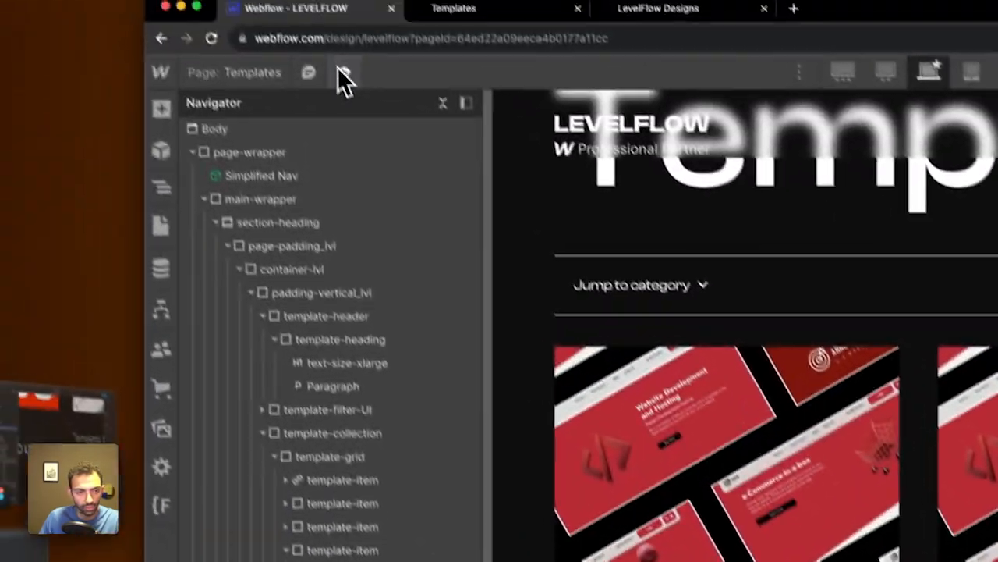
{"action": "left_click", "coordinate": [340, 75]}
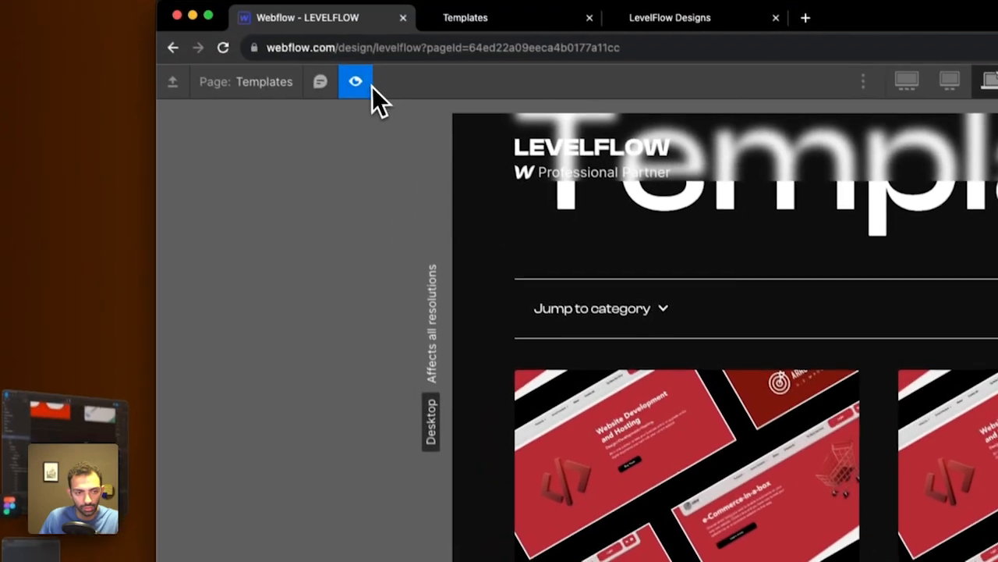
{"action": "left_click", "coordinate": [372, 88]}
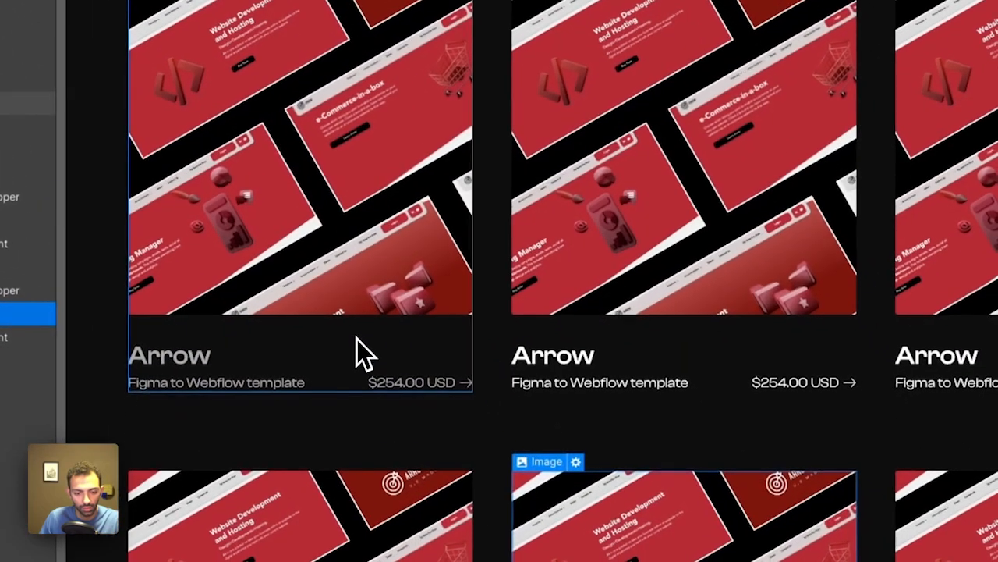
Step: Change the type of template-item's transition to All Properties and check the hover effect in page preview
{"action": "left_click", "coordinate": [373, 349]}
{"action": "scroll", "coordinate": [869, 321], "scroll_direction": "down", "scroll_amount": 5}
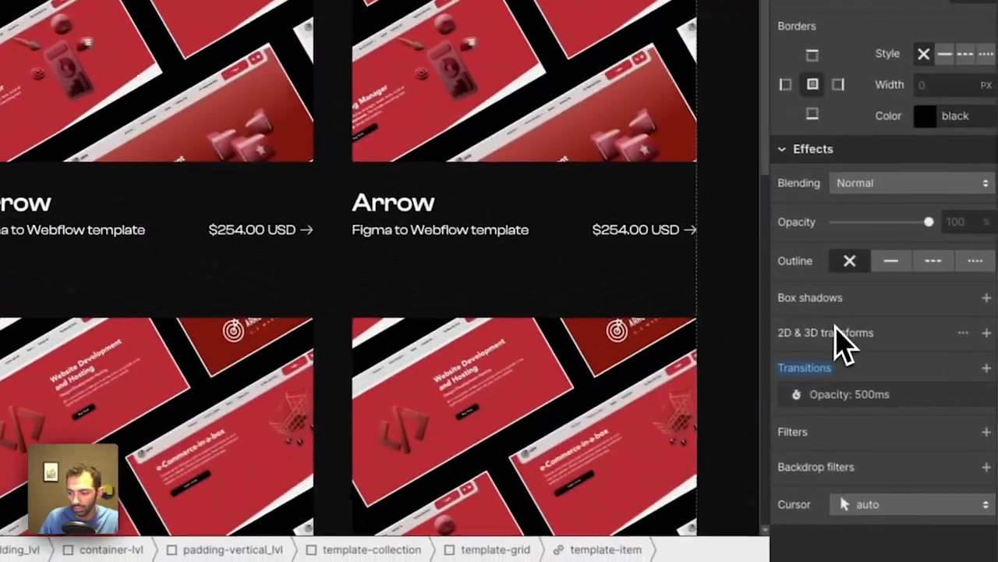
{"action": "left_click", "coordinate": [899, 394]}
{"action": "left_click", "coordinate": [876, 429]}
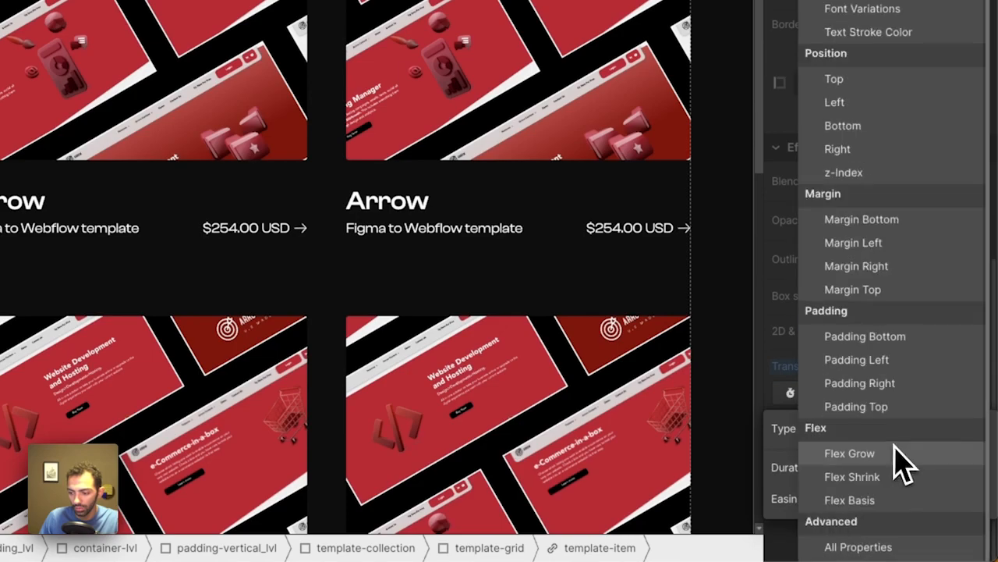
{"action": "left_click", "coordinate": [888, 544]}
{"action": "left_click", "coordinate": [172, 363]}
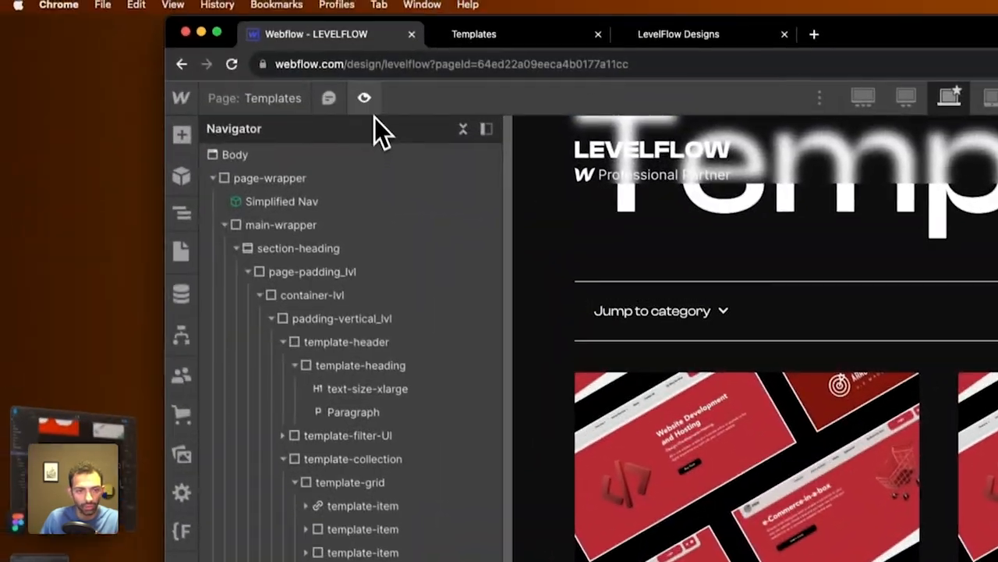
{"action": "left_click", "coordinate": [365, 98]}
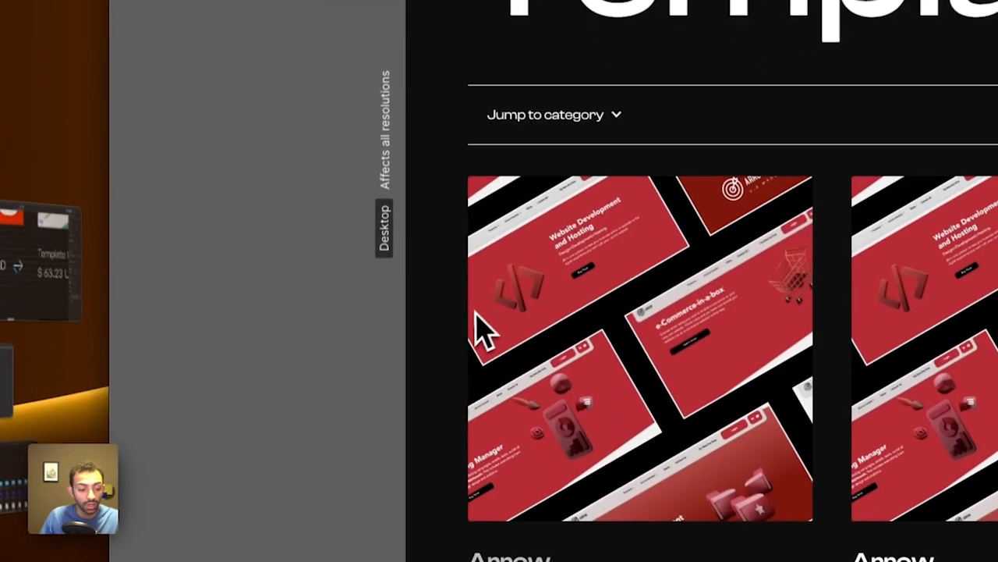
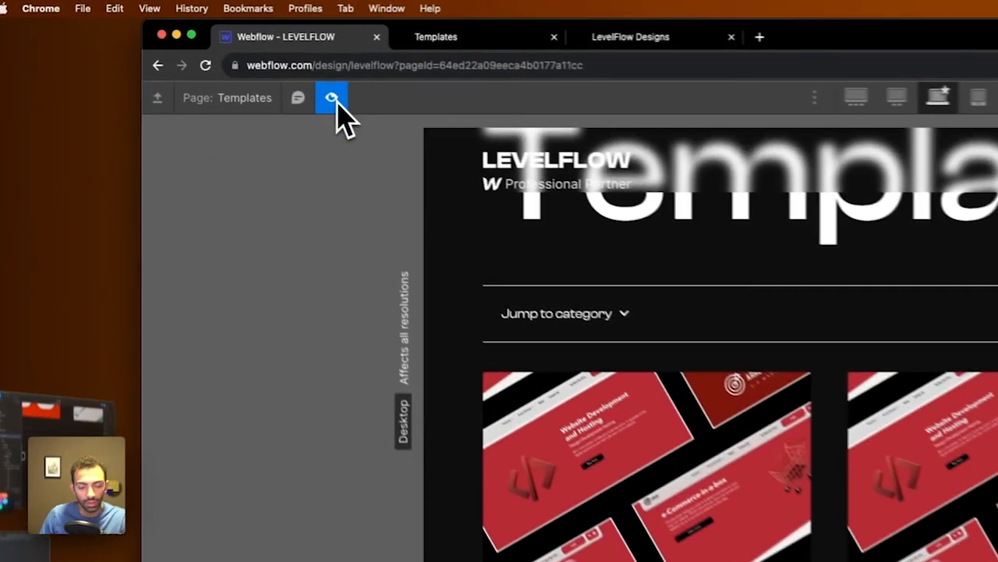
{"action": "left_click", "coordinate": [184, 52]}
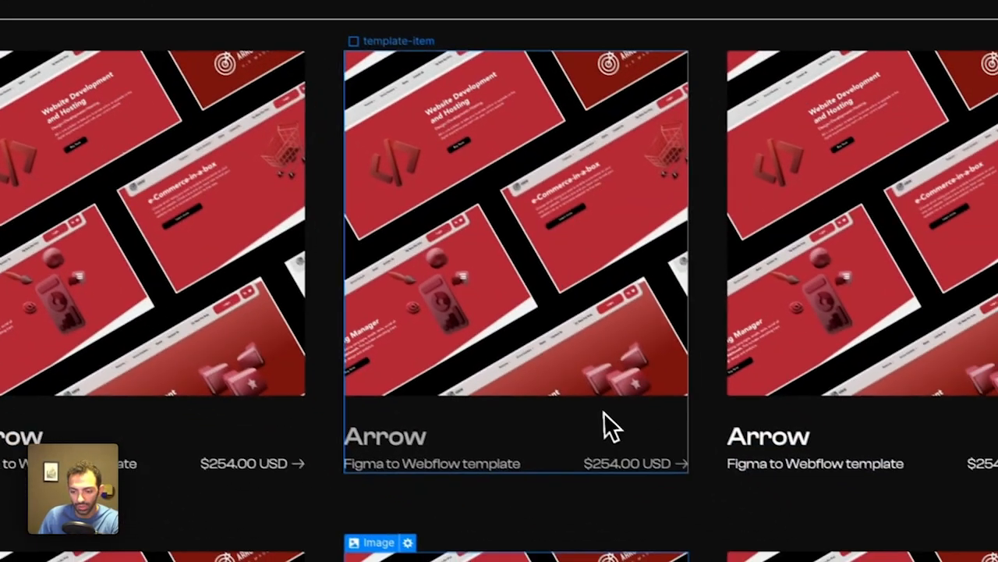
Step: Delete the non-link template-item blocks from template-grid, keeping only the first link block card
{"action": "left_click", "coordinate": [603, 414]}
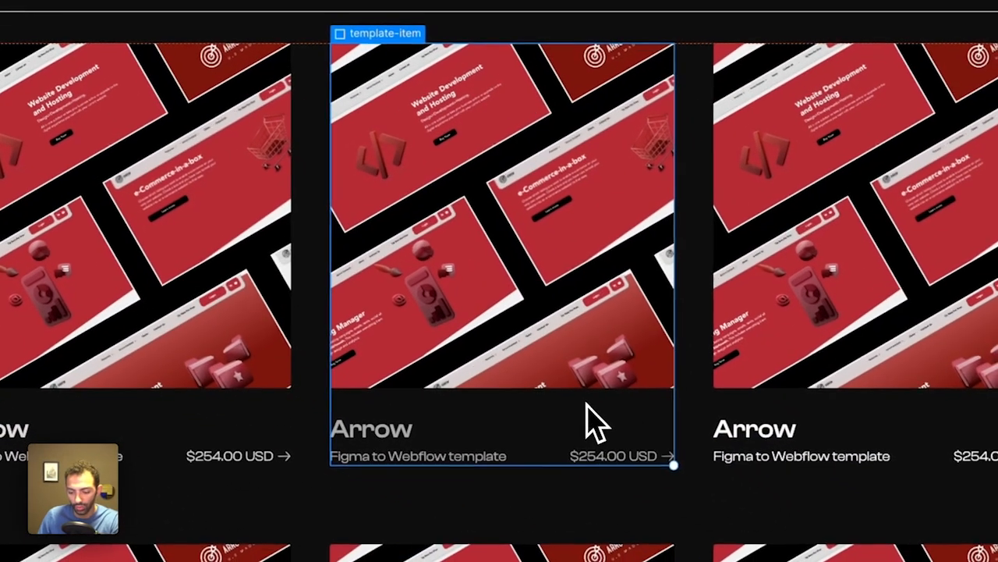
{"action": "key", "text": "BackSpace"}
{"action": "key", "text": "BackSpace"}
{"action": "key", "text": "BackSpace"}
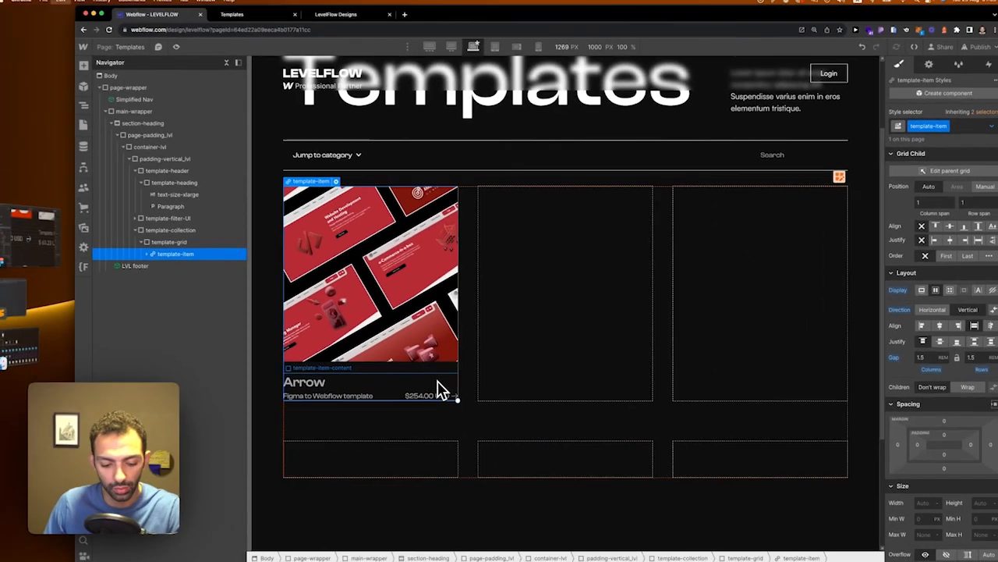
Step: Duplicate the template-item link block until template-grid holds six cards in two rows of three
{"action": "key", "text": "super+d"}
{"action": "key", "text": "super+d"}
{"action": "key", "text": "super+d"}
{"action": "key", "text": "super+d"}
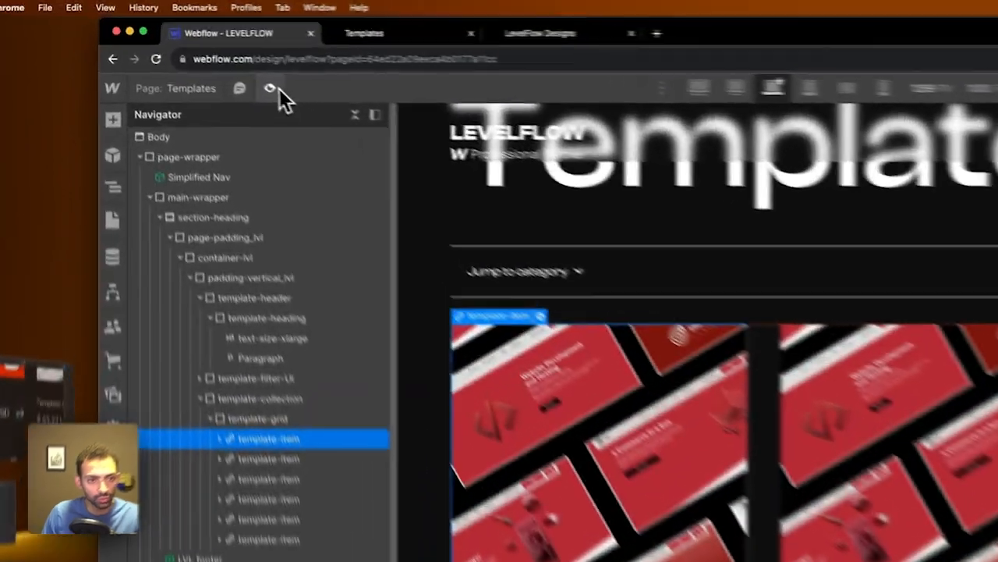
Step: Preview the Templates page to check the hover effect on the duplicated cards in both rows, and return to the designer
{"action": "left_click", "coordinate": [183, 51]}
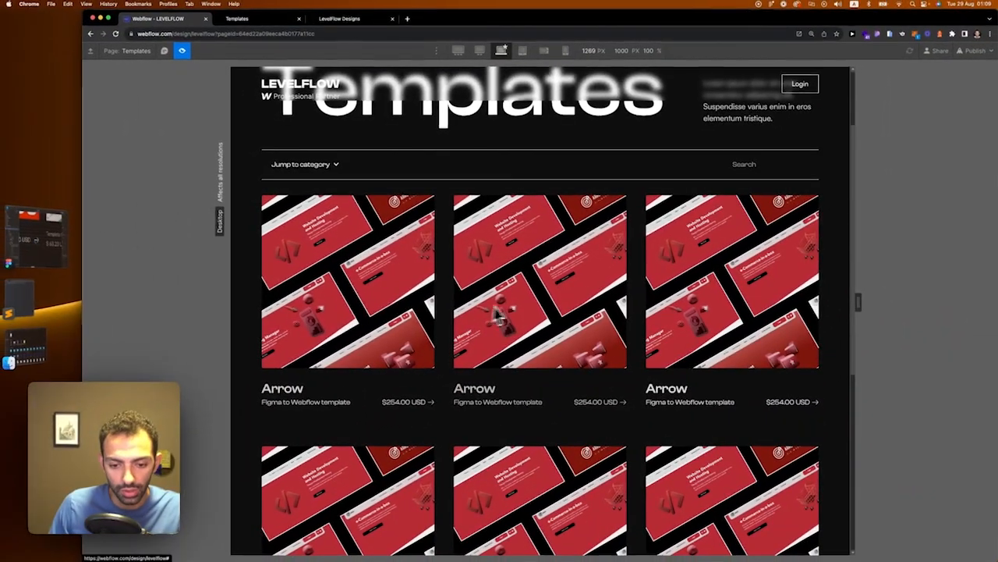
{"action": "scroll", "coordinate": [366, 468], "scroll_direction": "down", "scroll_amount": 4}
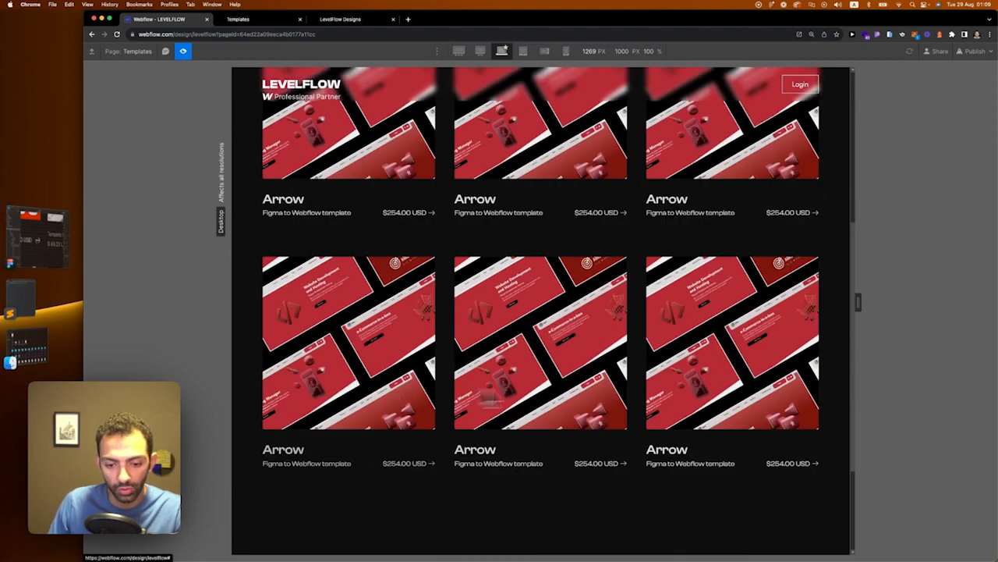
{"action": "scroll", "coordinate": [660, 407], "scroll_direction": "down", "scroll_amount": 5}
{"action": "scroll", "coordinate": [695, 444], "scroll_direction": "up", "scroll_amount": 12}
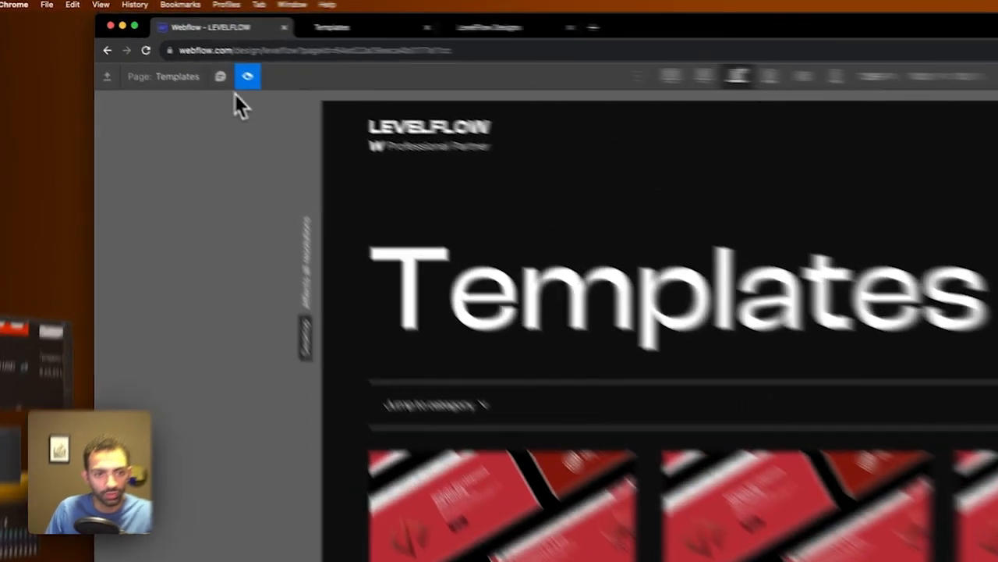
{"action": "left_click", "coordinate": [183, 51]}
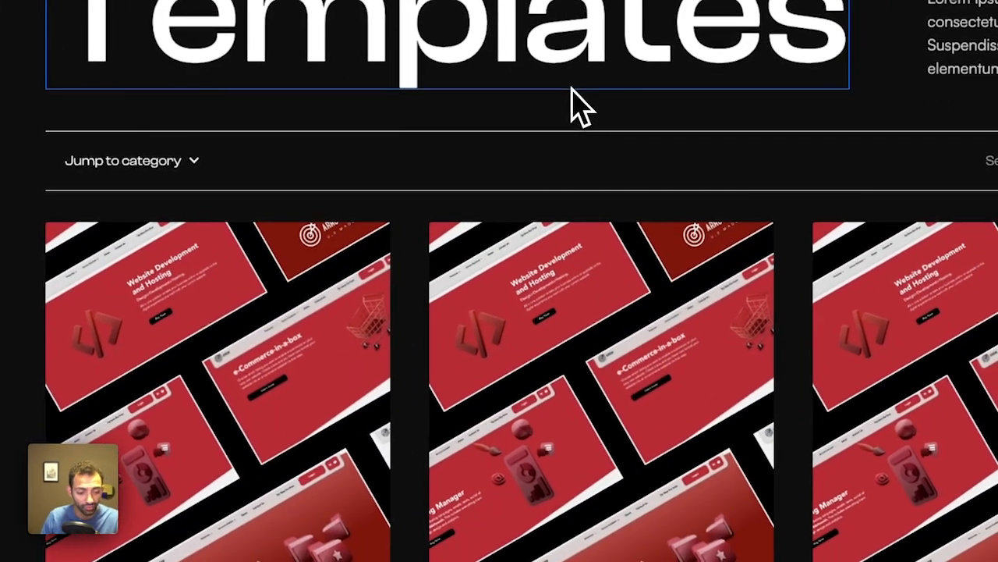
Step: Examine the page layout from the Templates heading to the footer, including the padding wrappers and the space below the cards
{"action": "scroll", "coordinate": [332, 449], "scroll_direction": "down", "scroll_amount": 6}
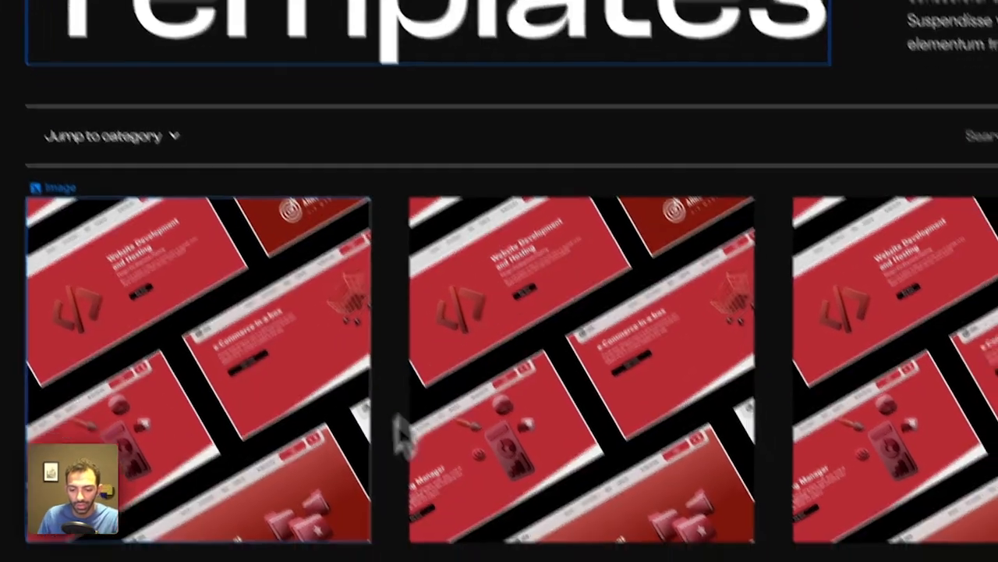
{"action": "scroll", "coordinate": [325, 427], "scroll_direction": "down", "scroll_amount": 5}
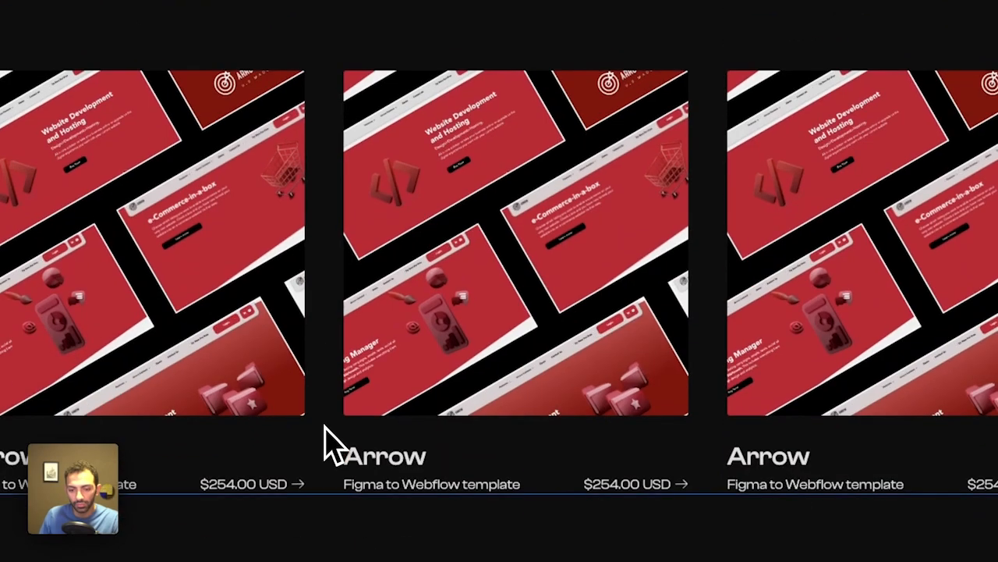
{"action": "scroll", "coordinate": [324, 426], "scroll_direction": "up", "scroll_amount": 12}
{"action": "scroll", "coordinate": [324, 426], "scroll_direction": "down", "scroll_amount": 5}
{"action": "scroll", "coordinate": [332, 449], "scroll_direction": "up", "scroll_amount": 10}
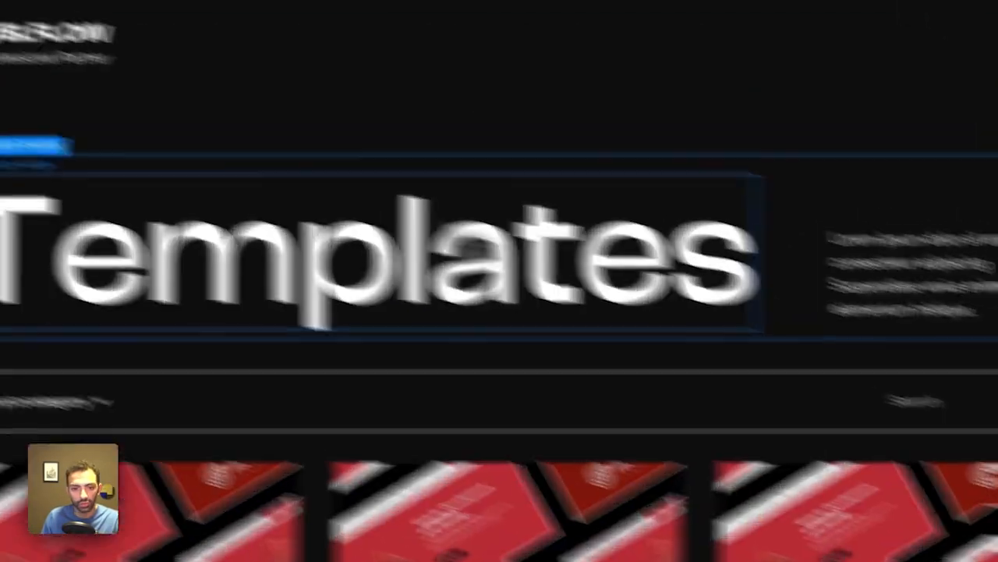
{"action": "left_click", "coordinate": [140, 132]}
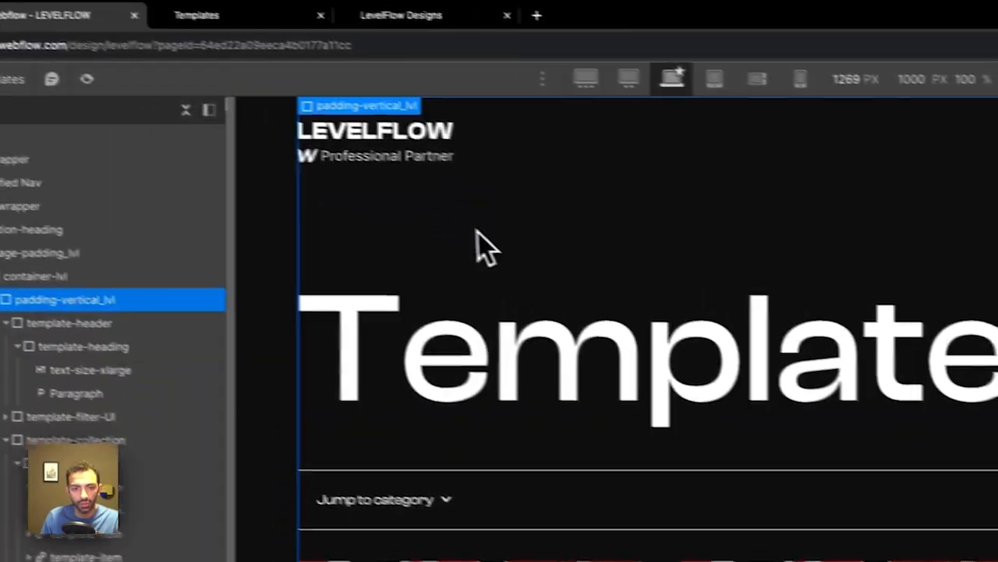
{"action": "left_click", "coordinate": [331, 277]}
{"action": "scroll", "coordinate": [786, 264], "scroll_direction": "down", "scroll_amount": 10}
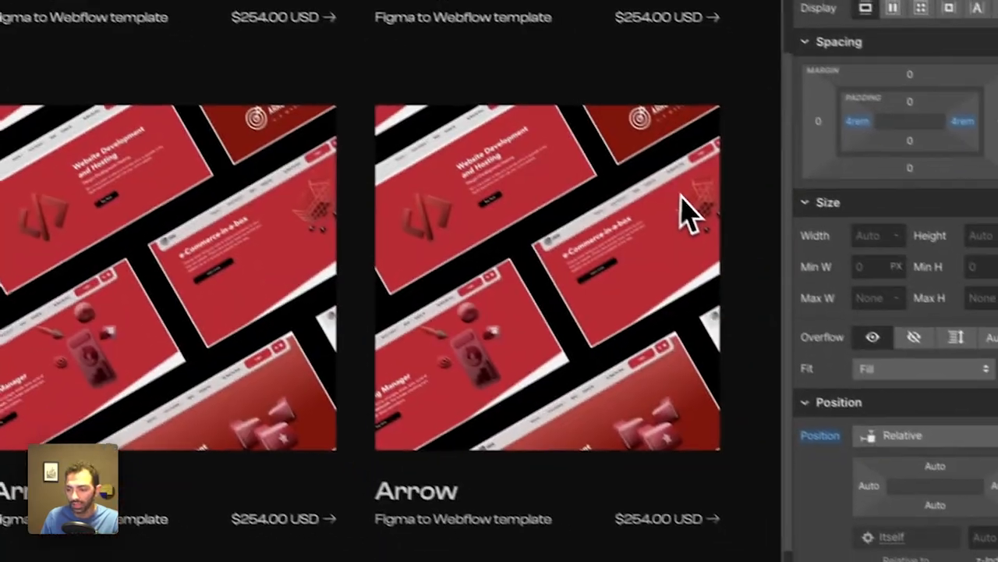
{"action": "scroll", "coordinate": [719, 203], "scroll_direction": "down", "scroll_amount": 1}
{"action": "left_click", "coordinate": [685, 413]}
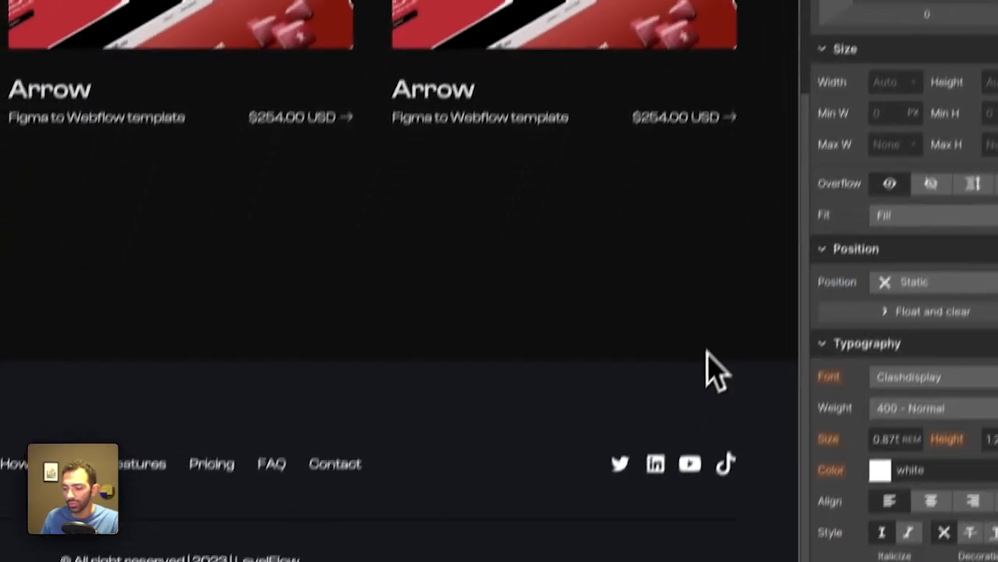